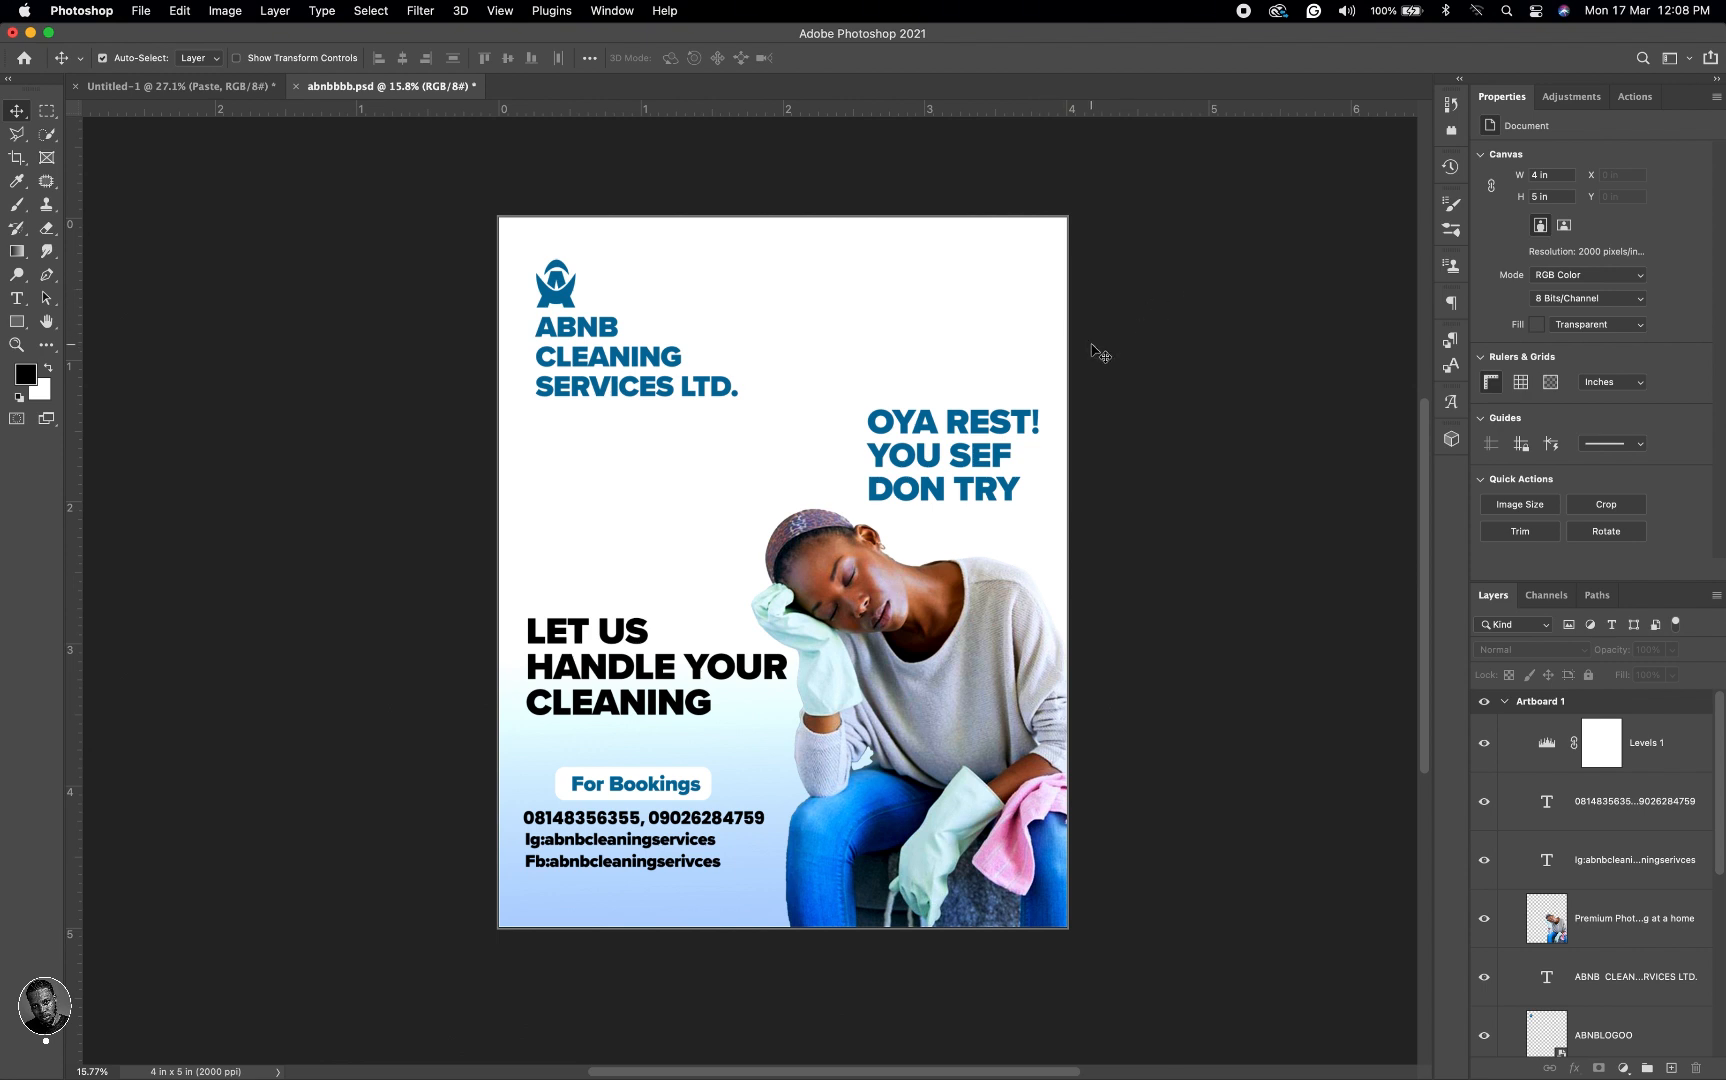
Step: Create a new 4 x 5 inch portrait artboard document at 1000 pixels/inch in RGB Color with white background contents
key("super+n")
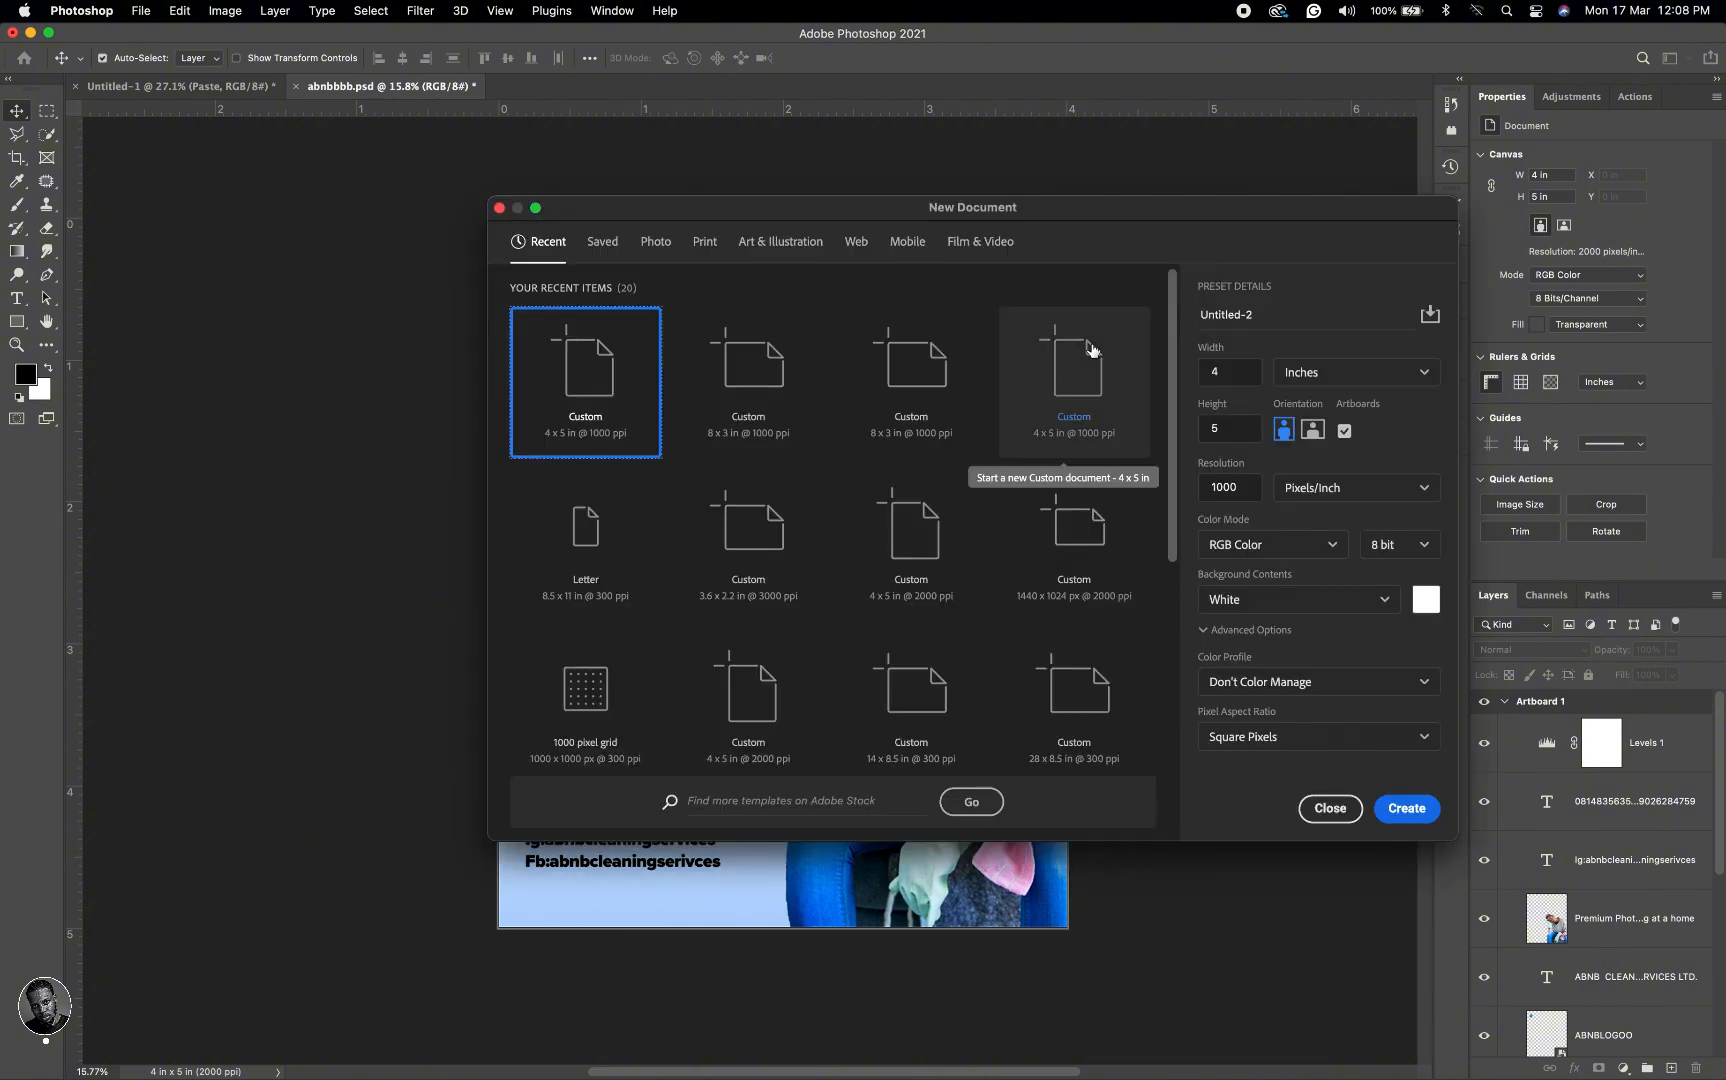
left_click(1229, 368)
left_click(1228, 441)
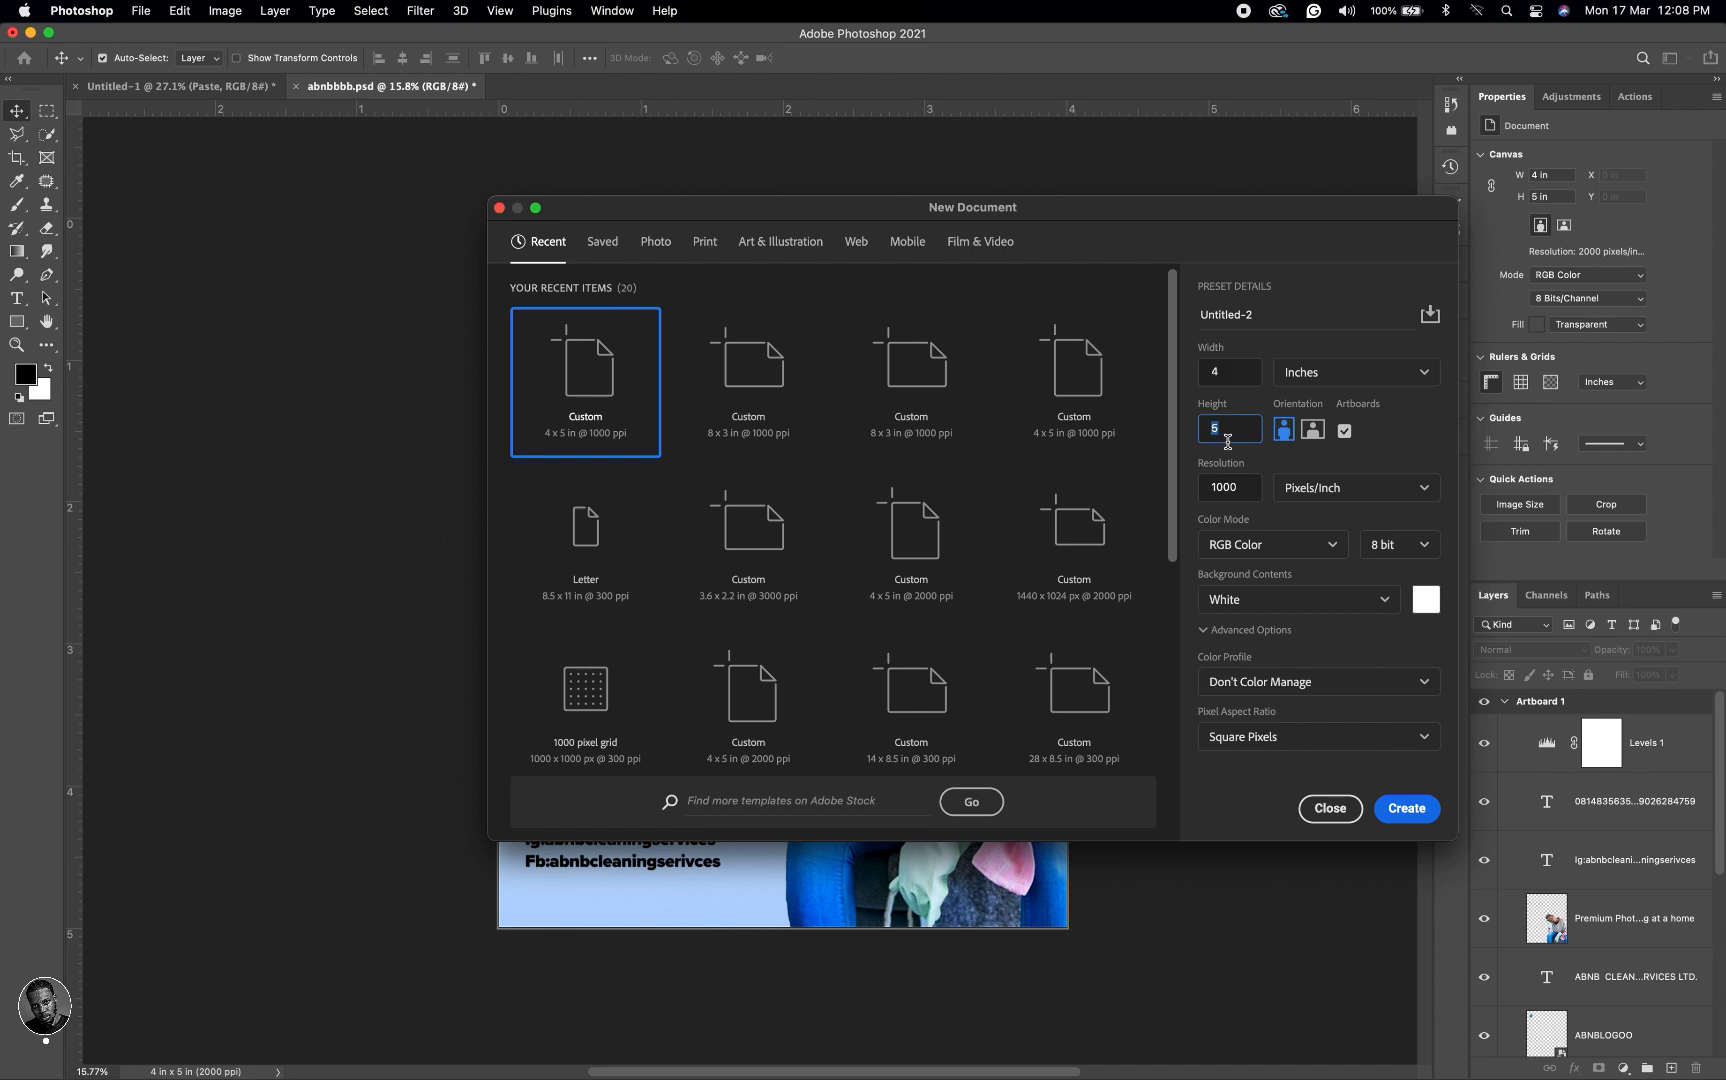
left_click(1407, 413)
left_click(1407, 808)
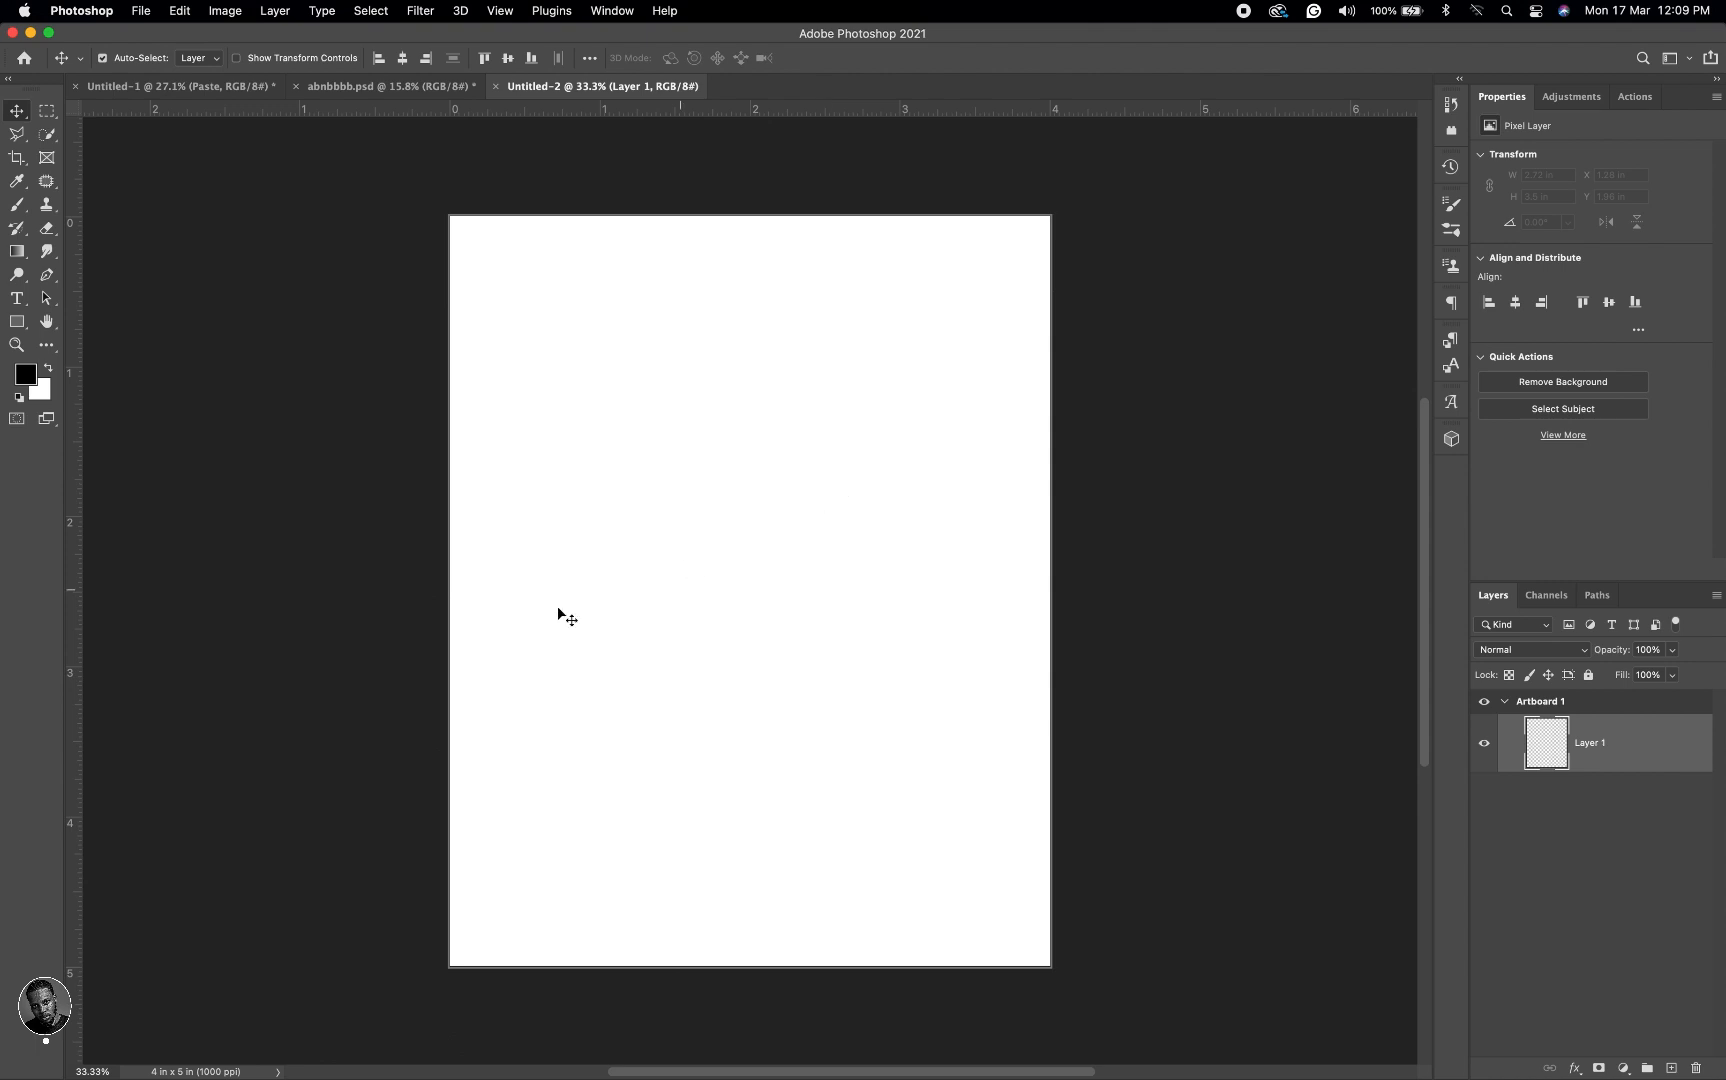
Step: Place the photo of the tired cleaner from the teach folder in Downloads onto the artboard at its fitted size
mouse_move(285, 1076)
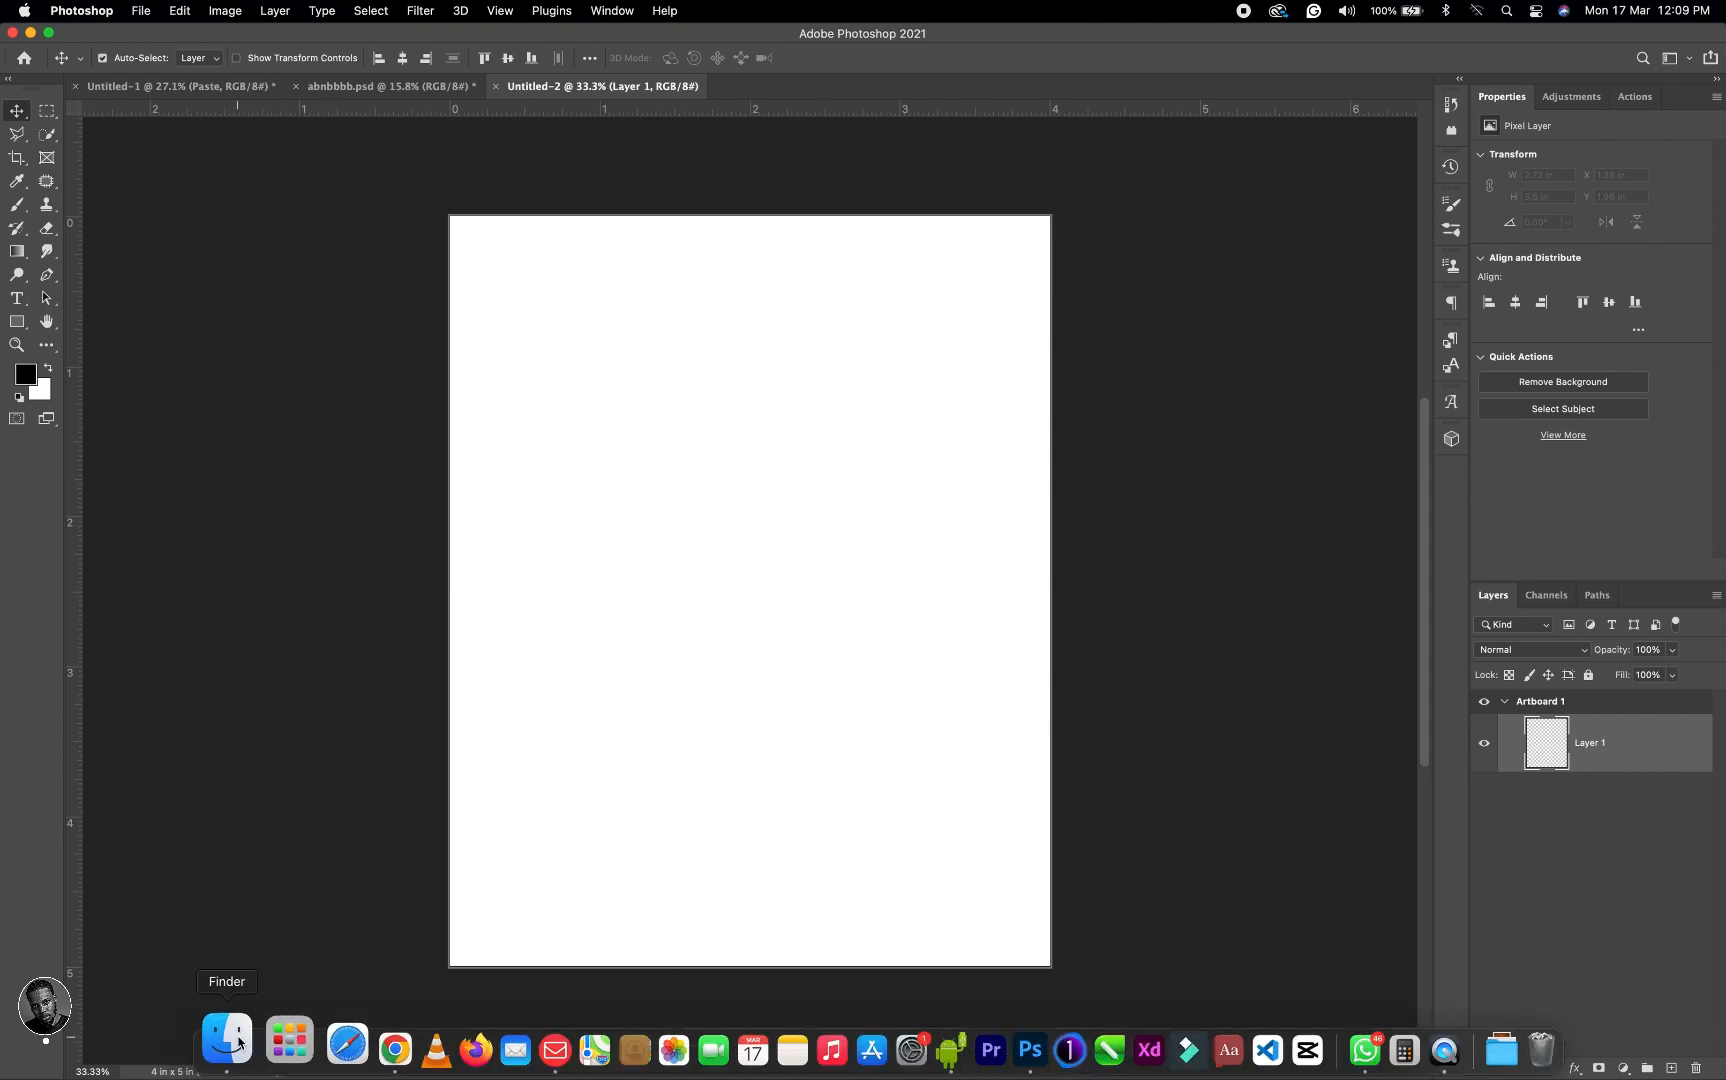
left_click(240, 1043)
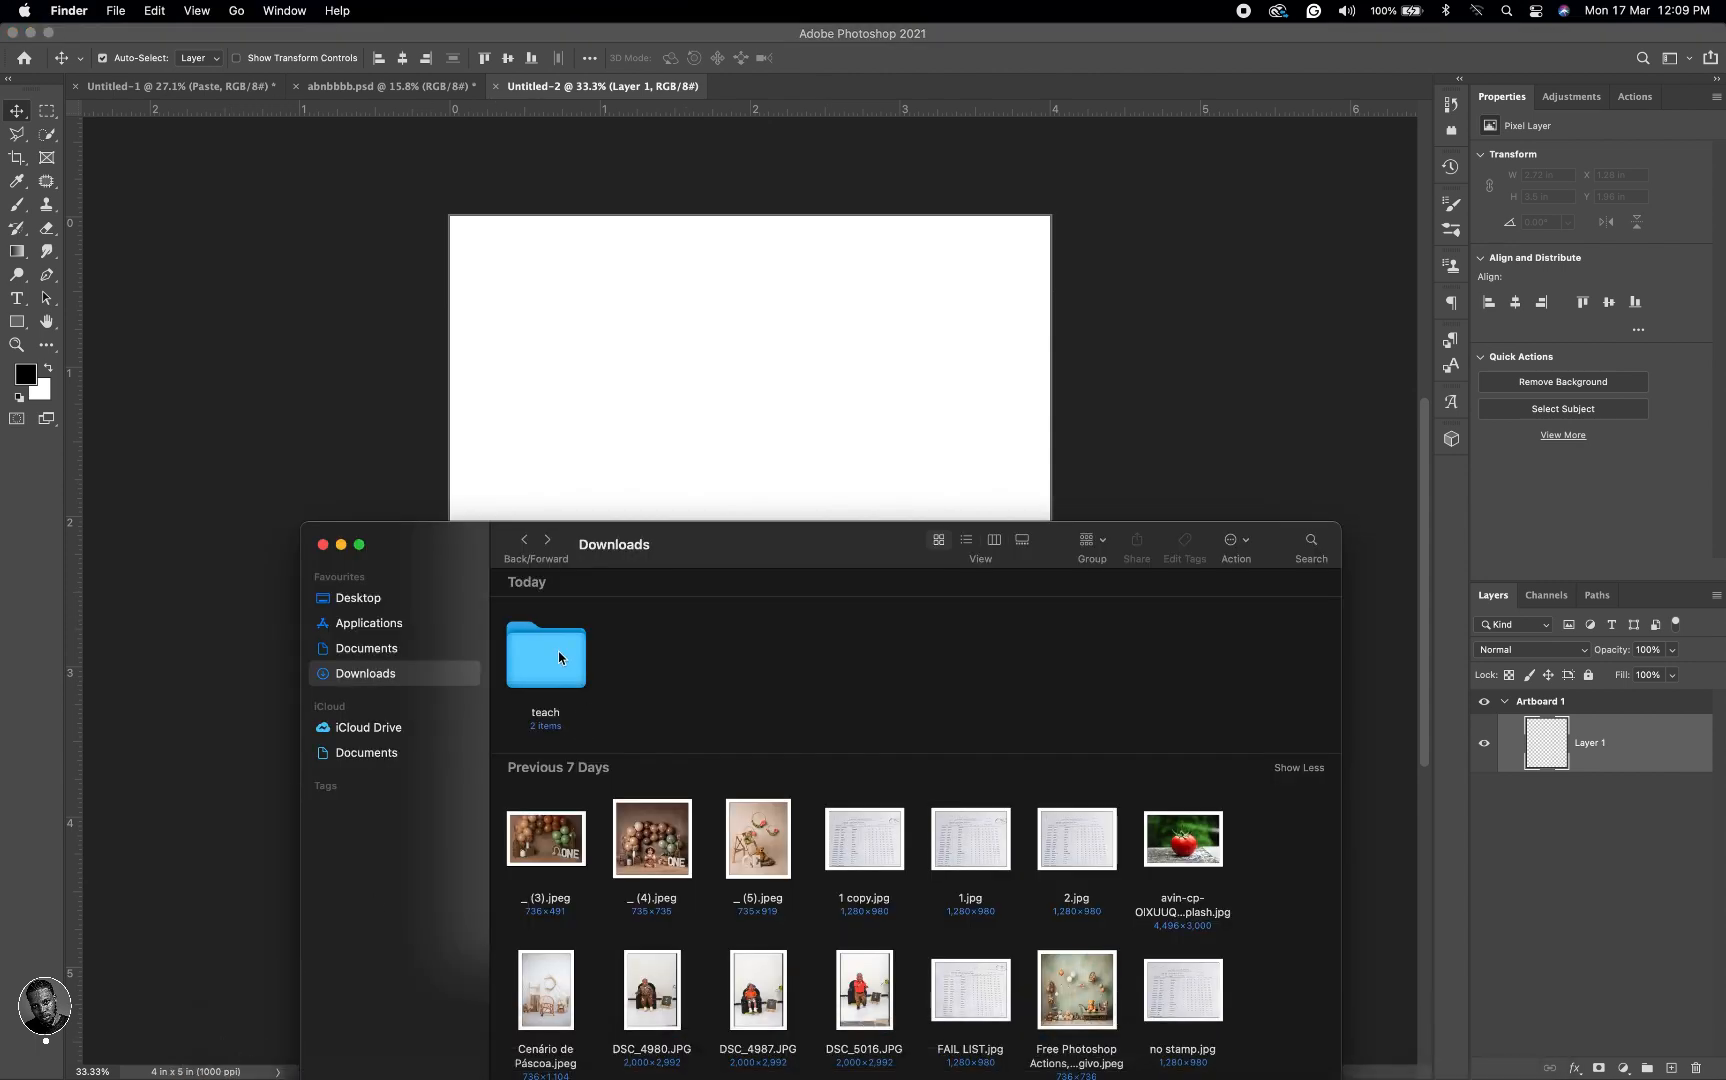
double_click(560, 658)
left_click_drag(560, 605, 778, 369)
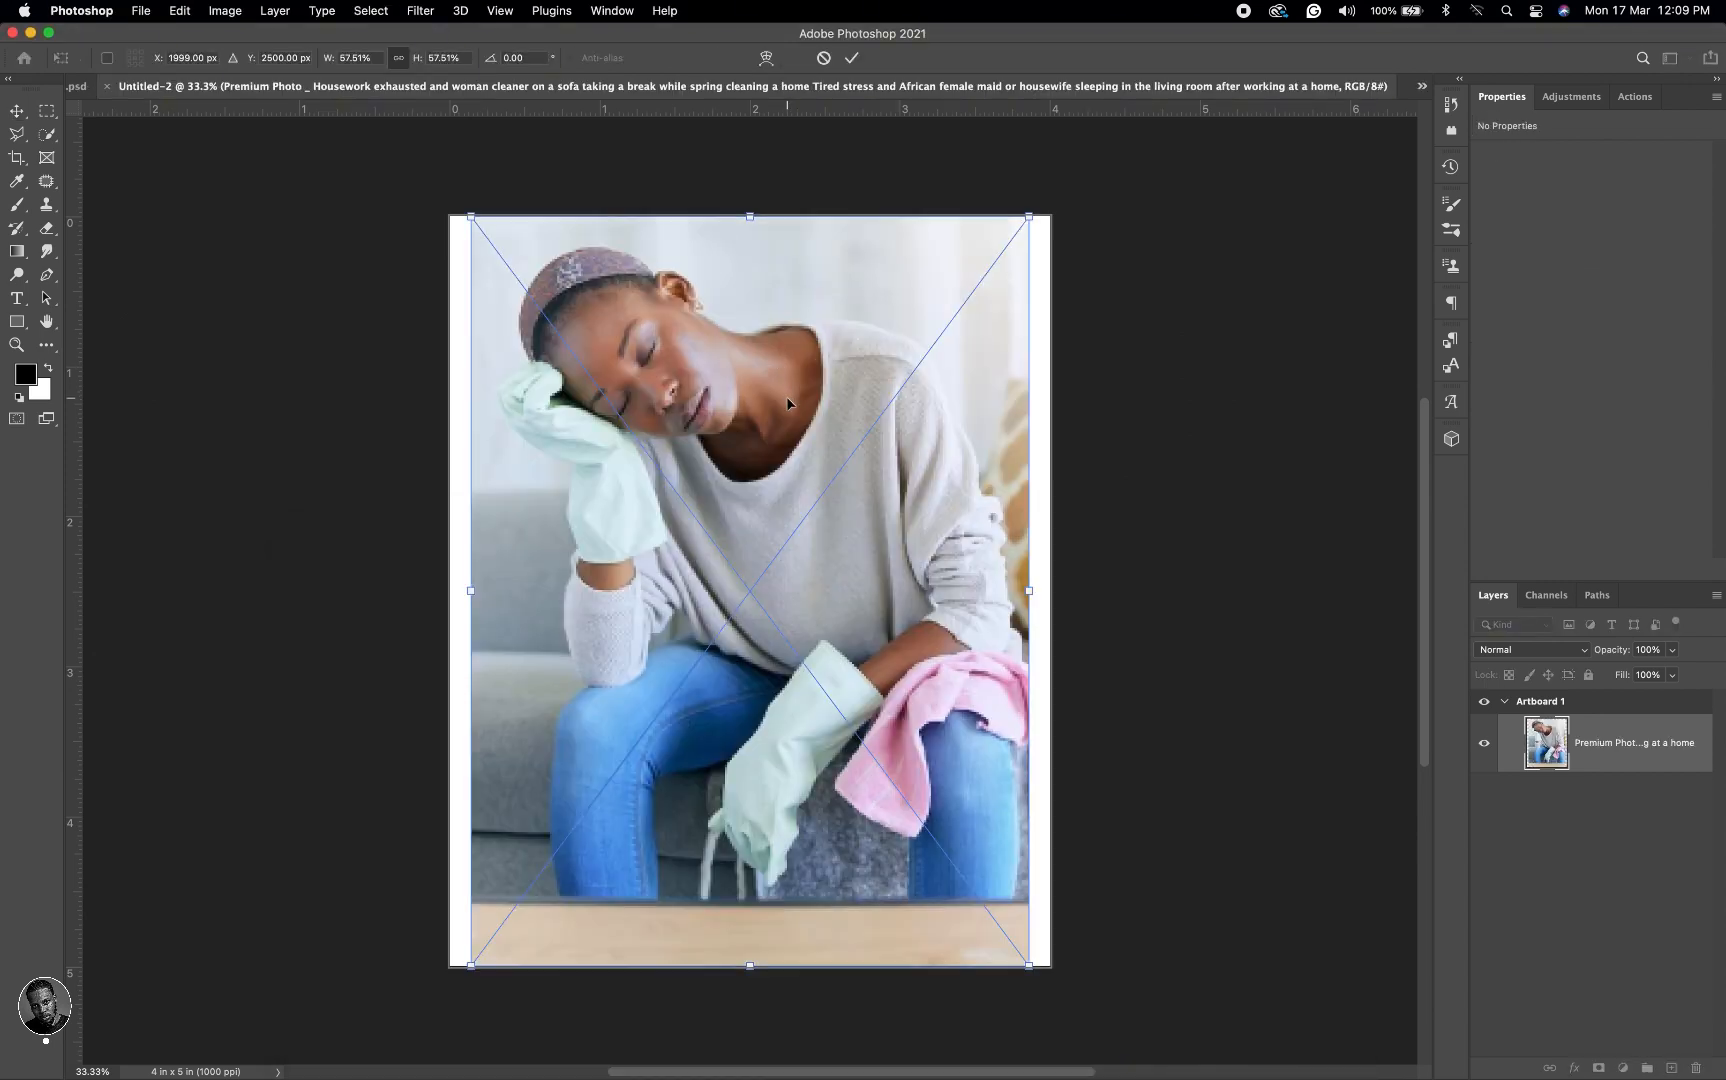
left_click(855, 59)
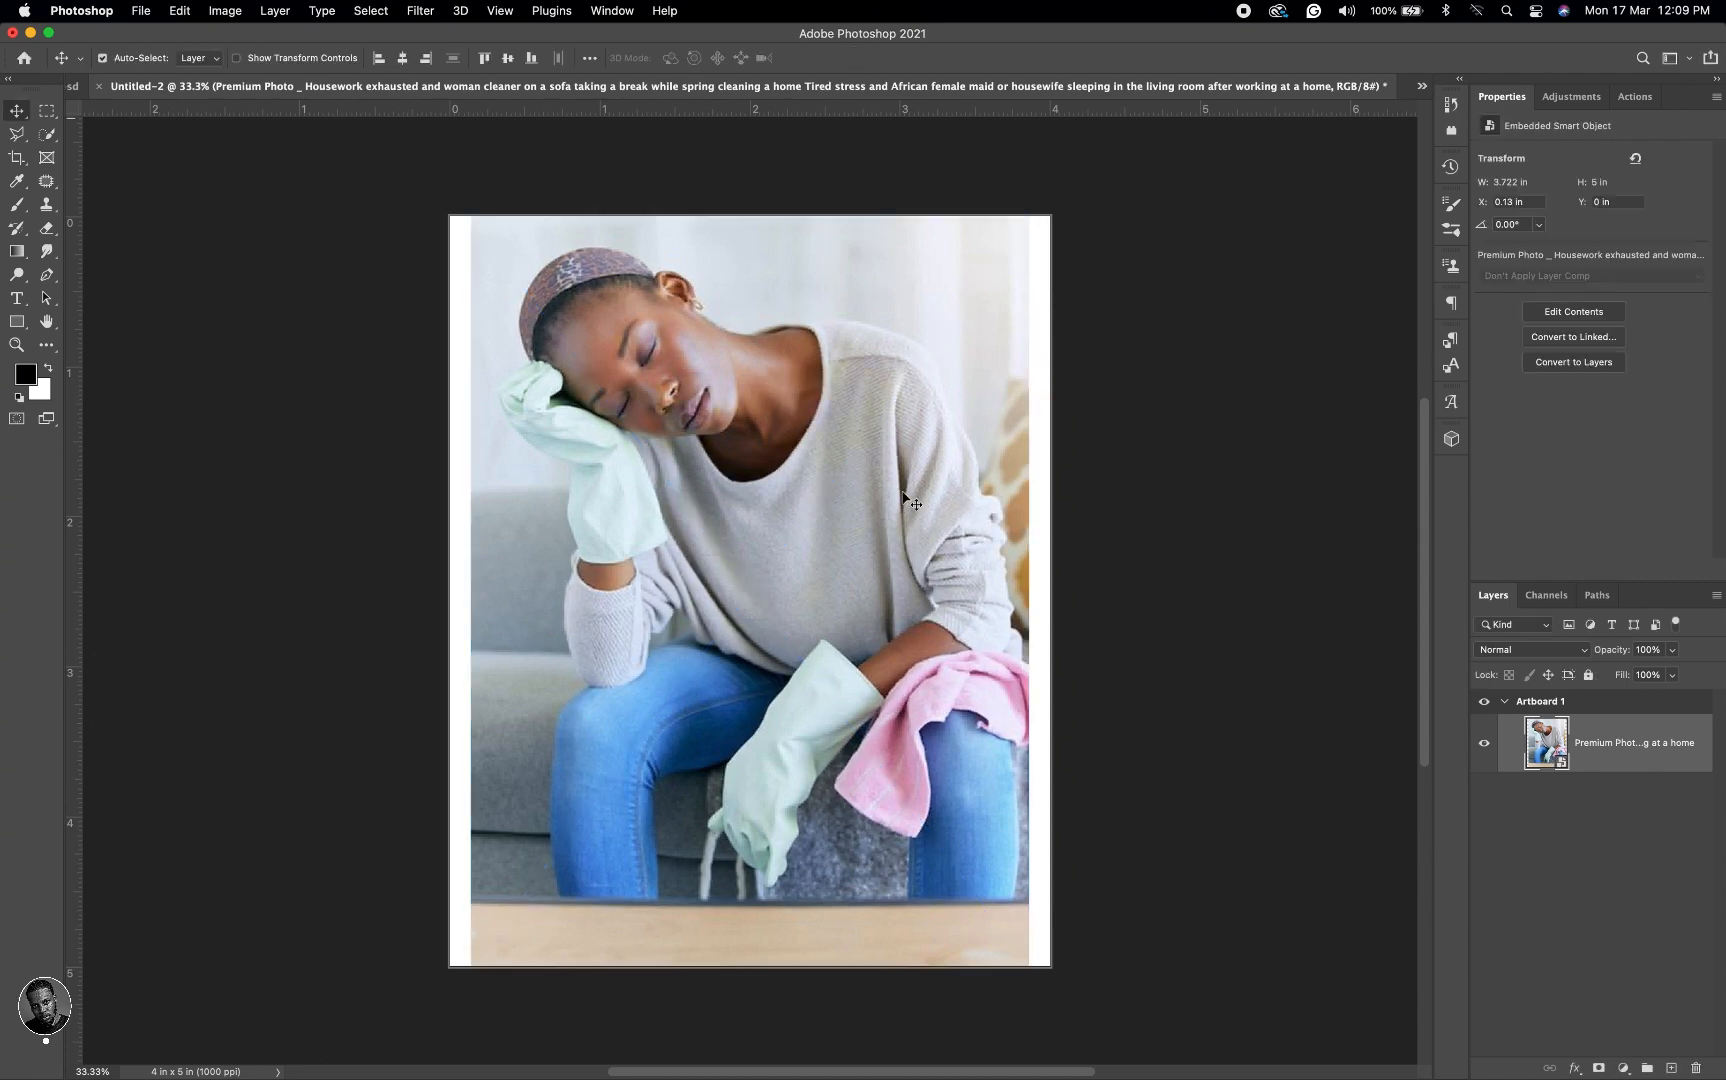
Step: Rasterize the placed photo layer and select its subject automatically
right_click(1665, 737)
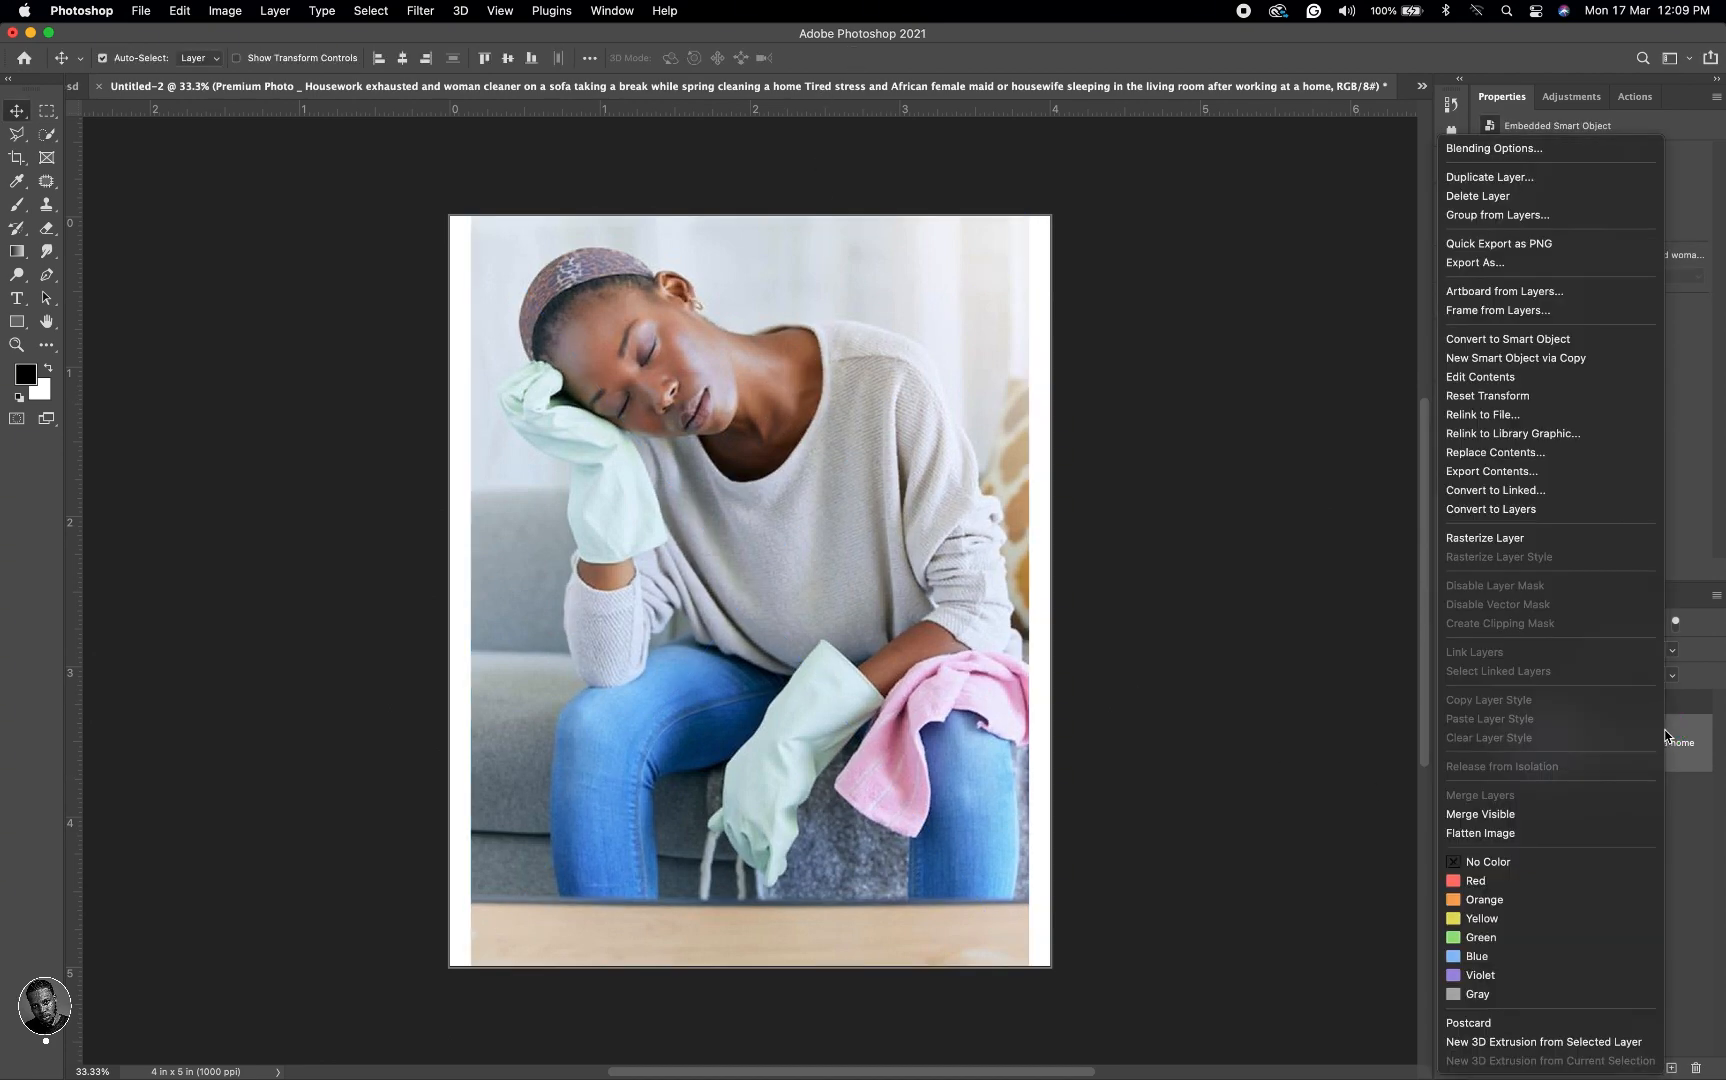
left_click(1504, 539)
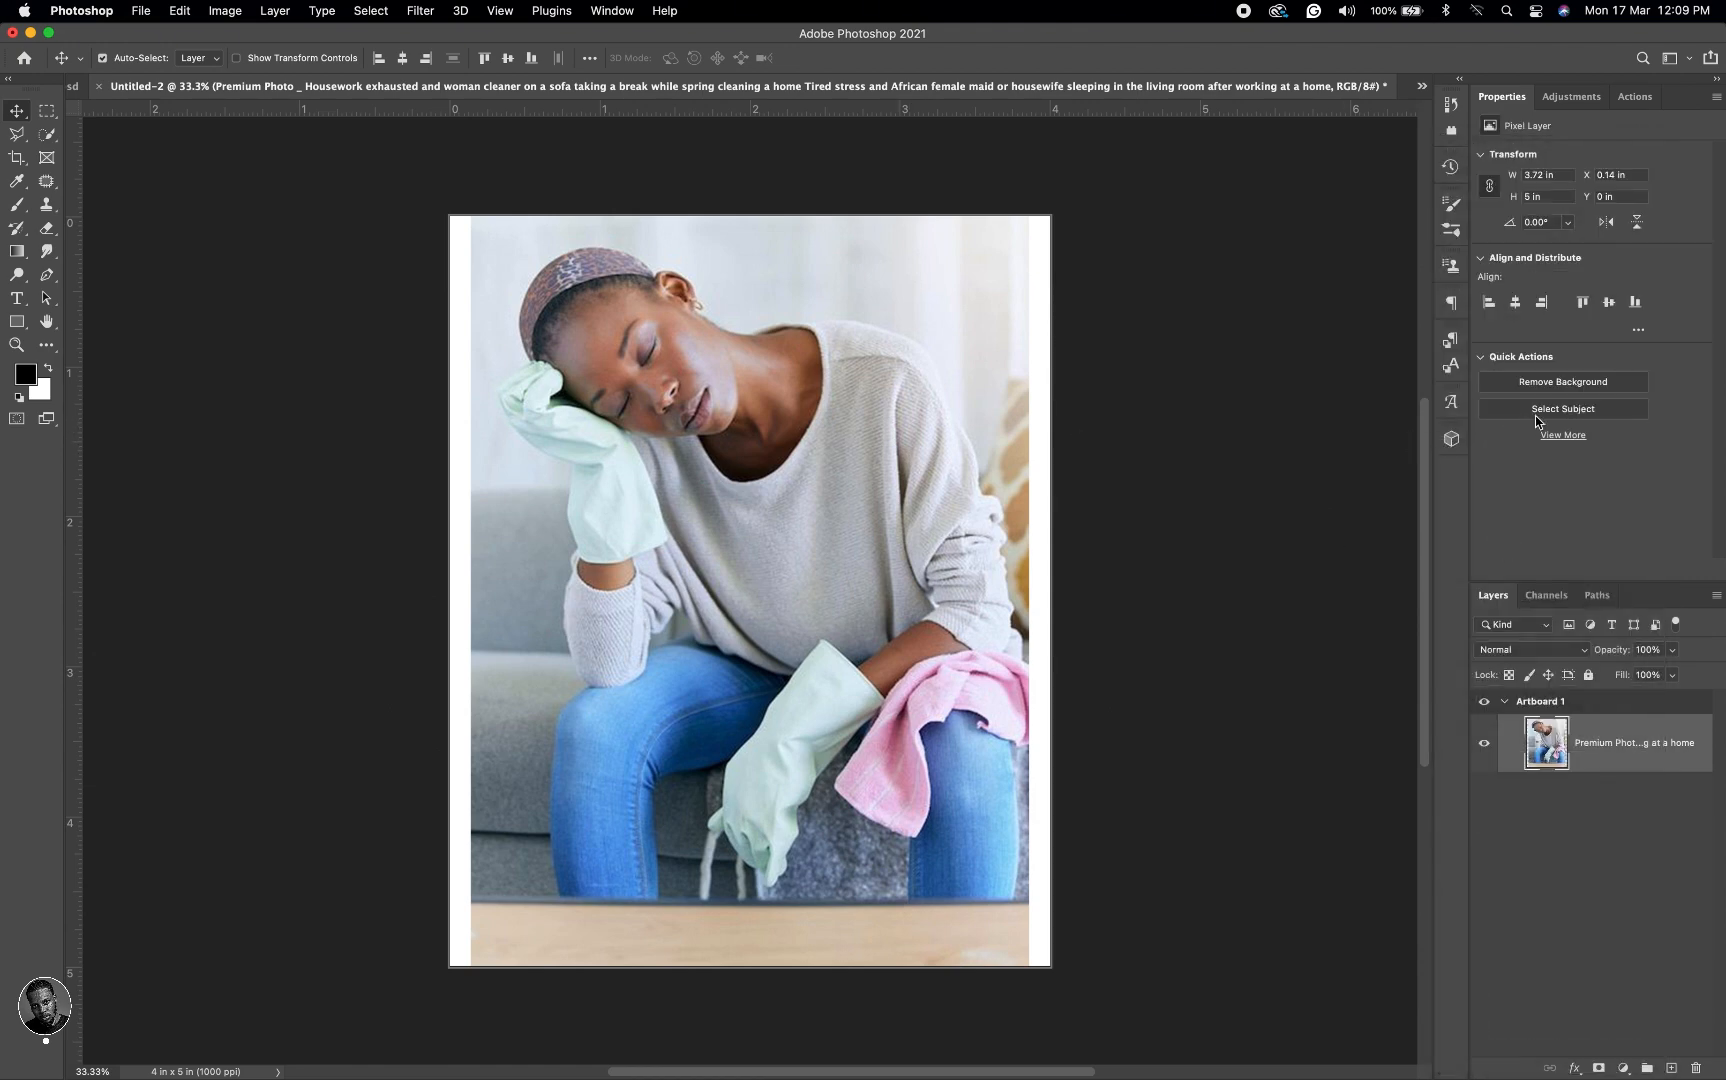
left_click(1543, 410)
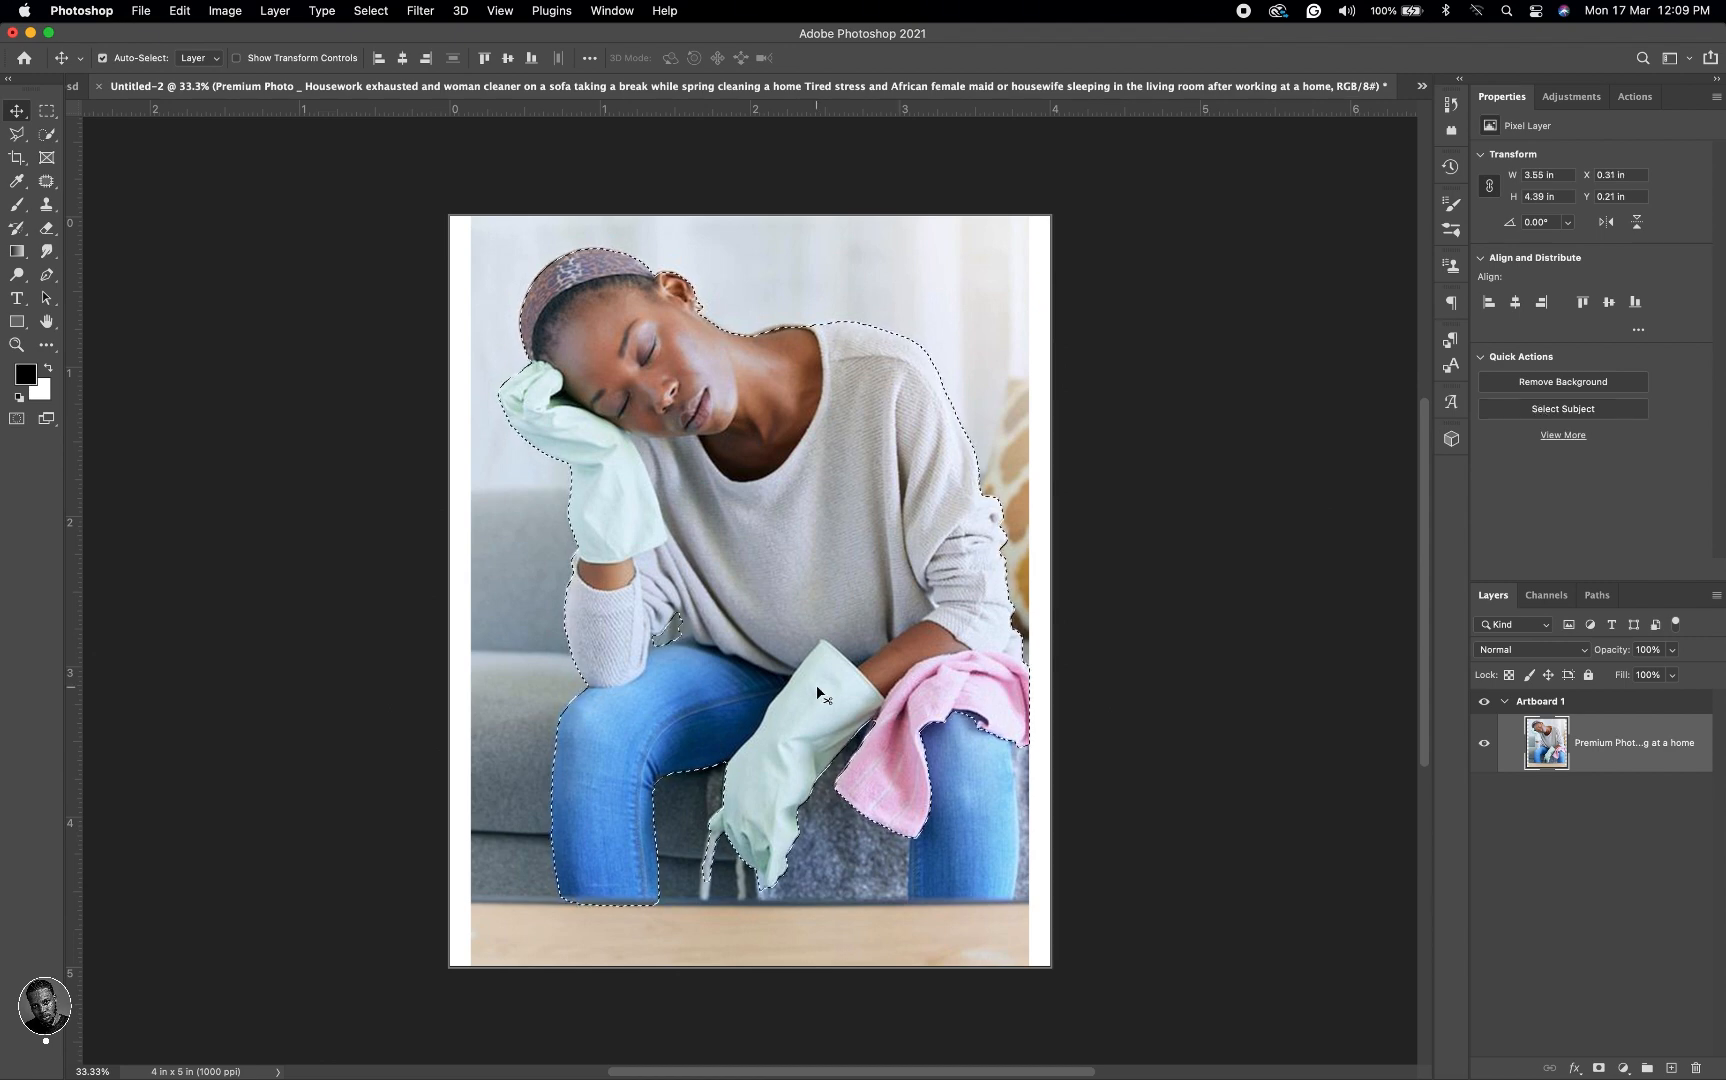
Step: Extend the selection with the Quick Selection tool at brush size 300 to include the seat area between the woman's legs
left_click(22, 137)
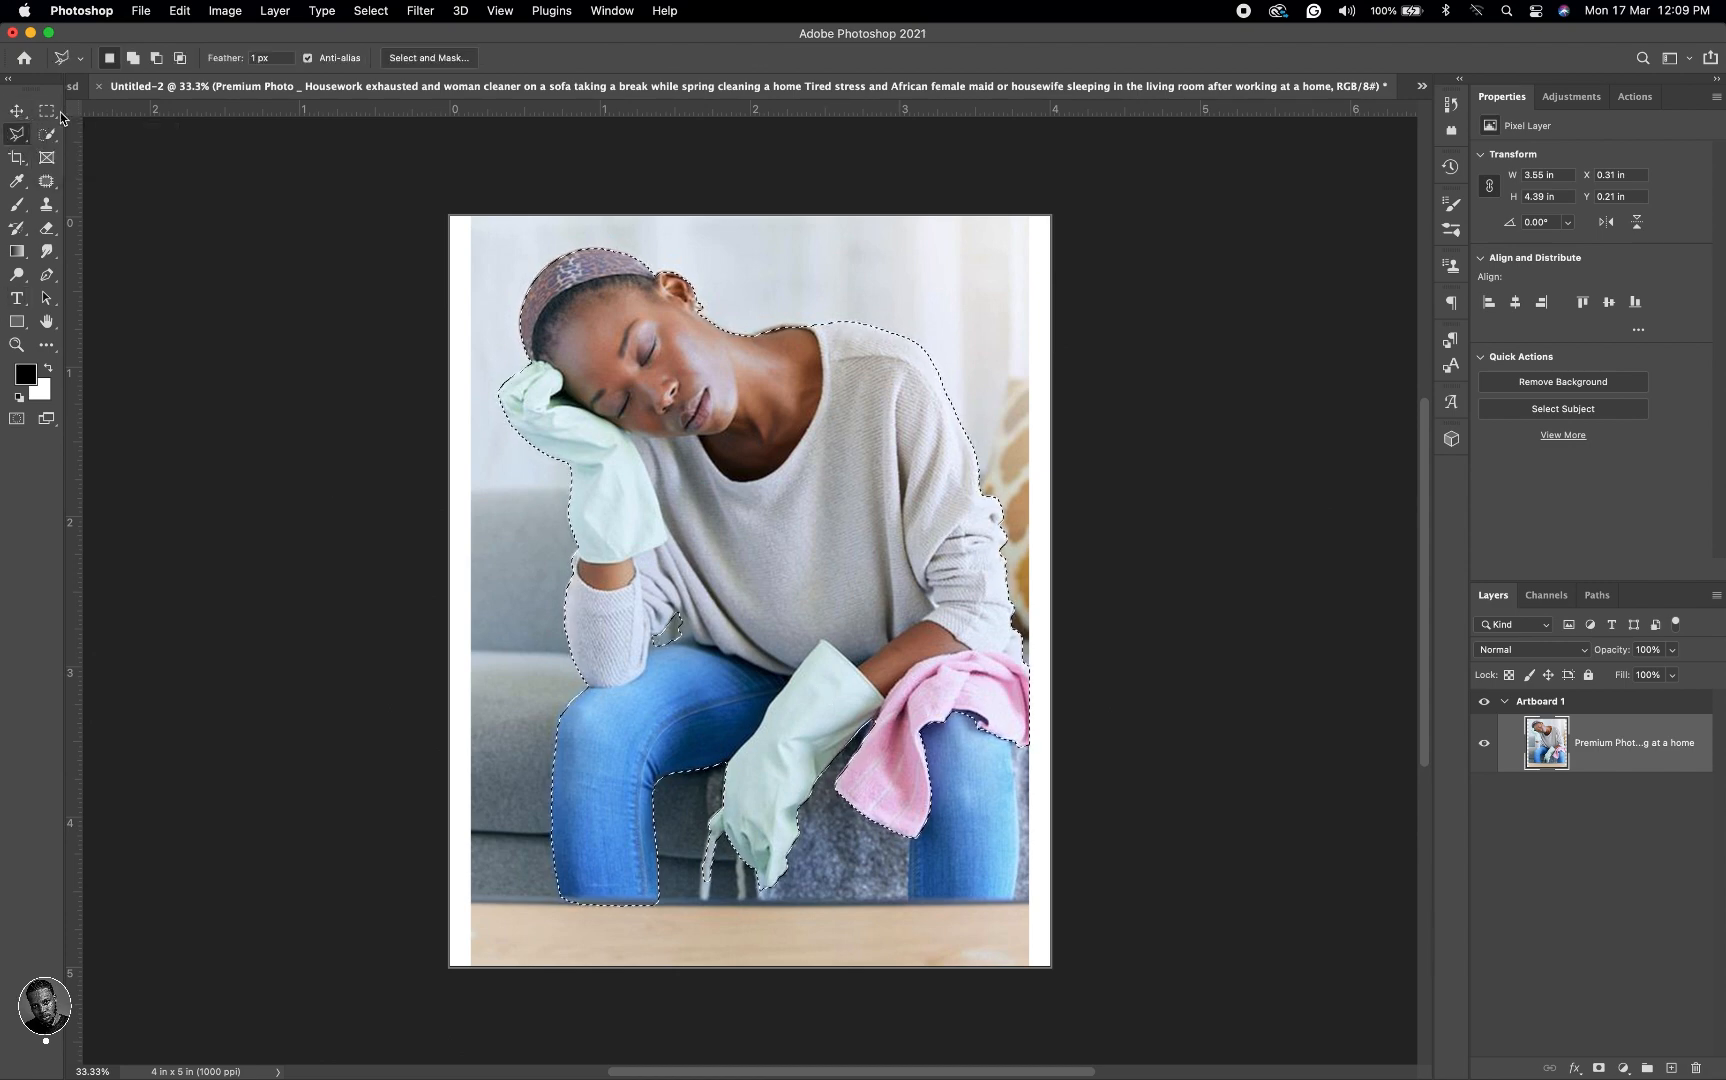
left_click(46, 136)
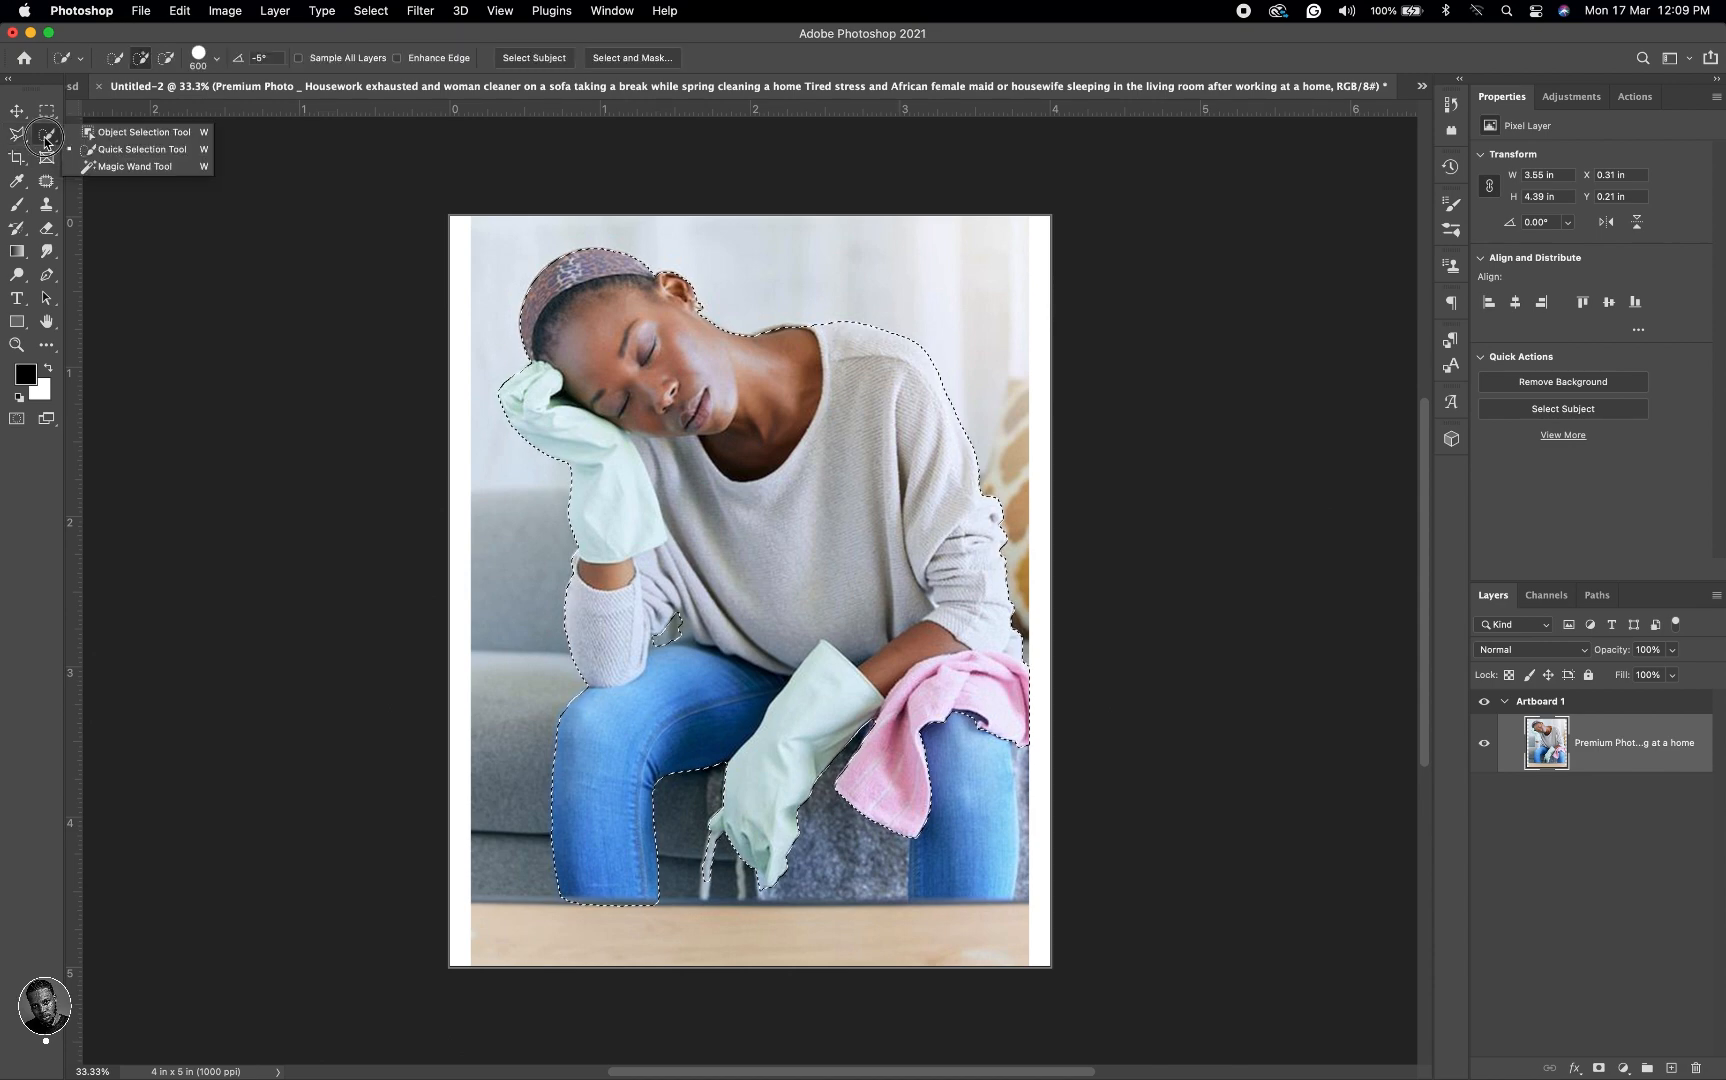
left_click(142, 149)
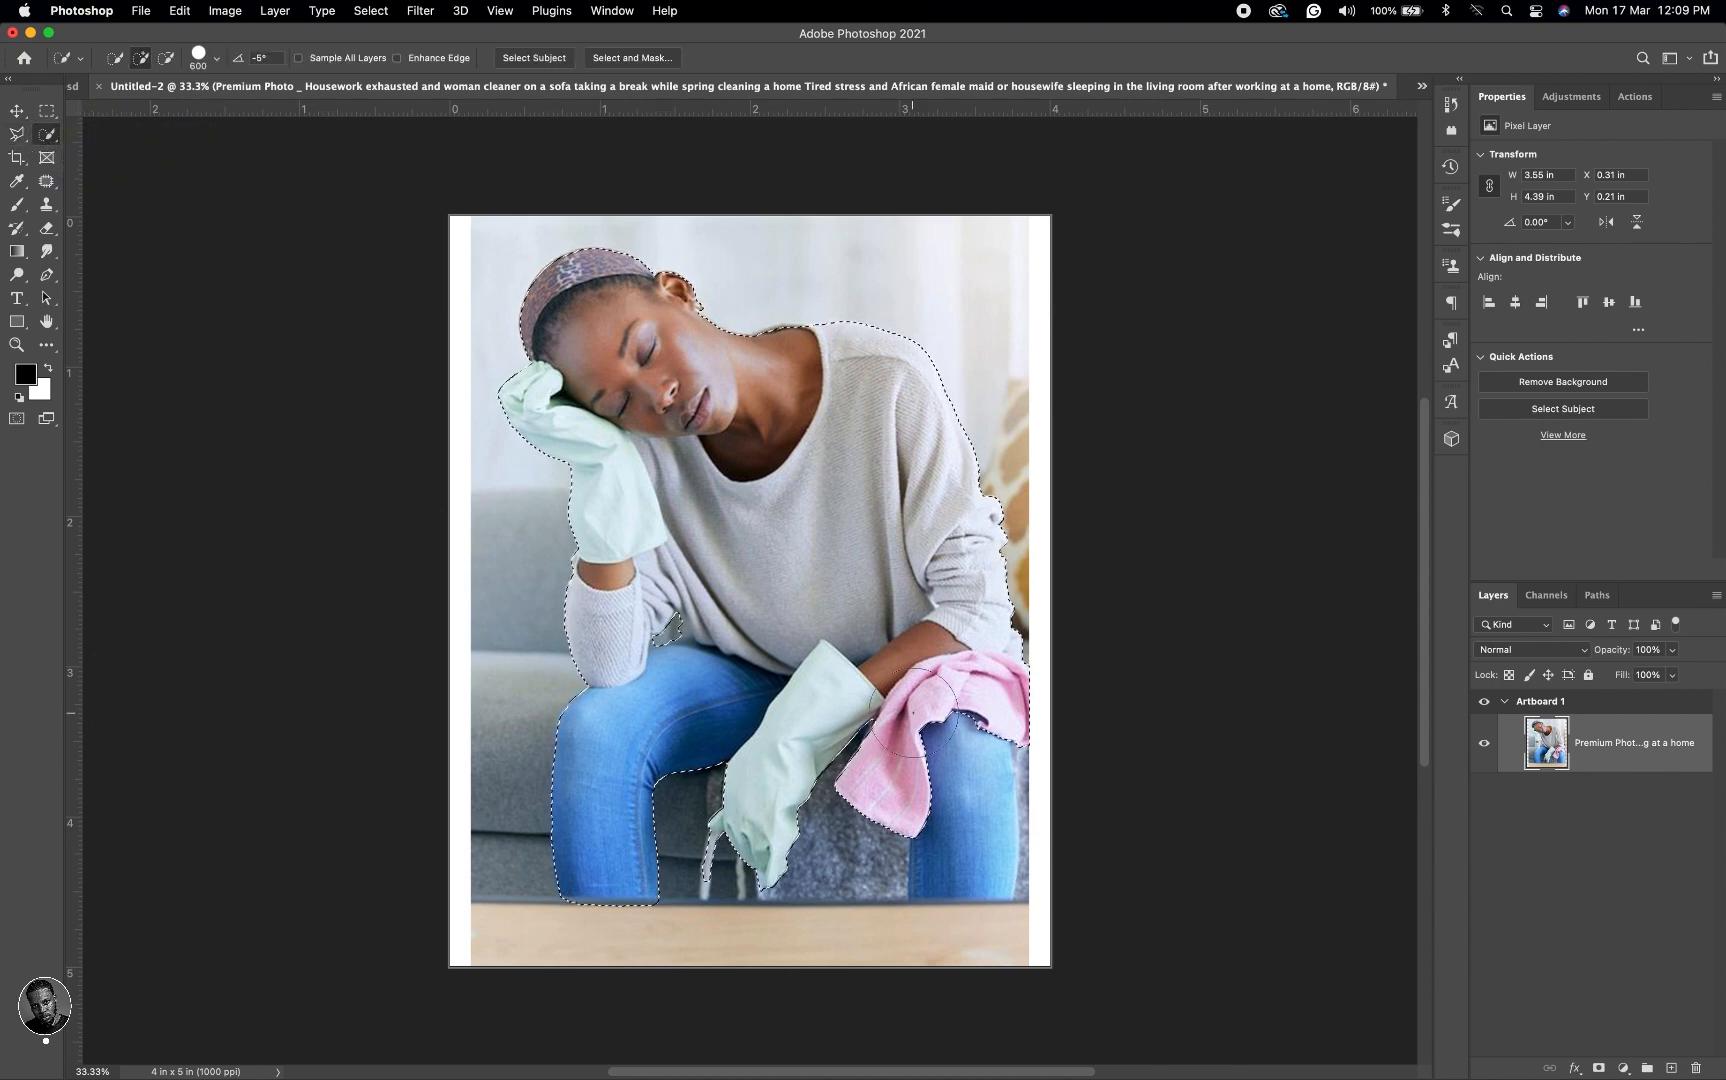
mouse_move(913, 713)
left_mouse_down()
mouse_move(890, 752)
mouse_move(838, 755)
left_mouse_up()
key("bracketleft")
key("bracketleft")
key("bracketleft")
key("alt")
mouse_move(729, 812)
left_mouse_down()
mouse_move(690, 792)
mouse_move(731, 748)
mouse_move(719, 821)
left_mouse_up()
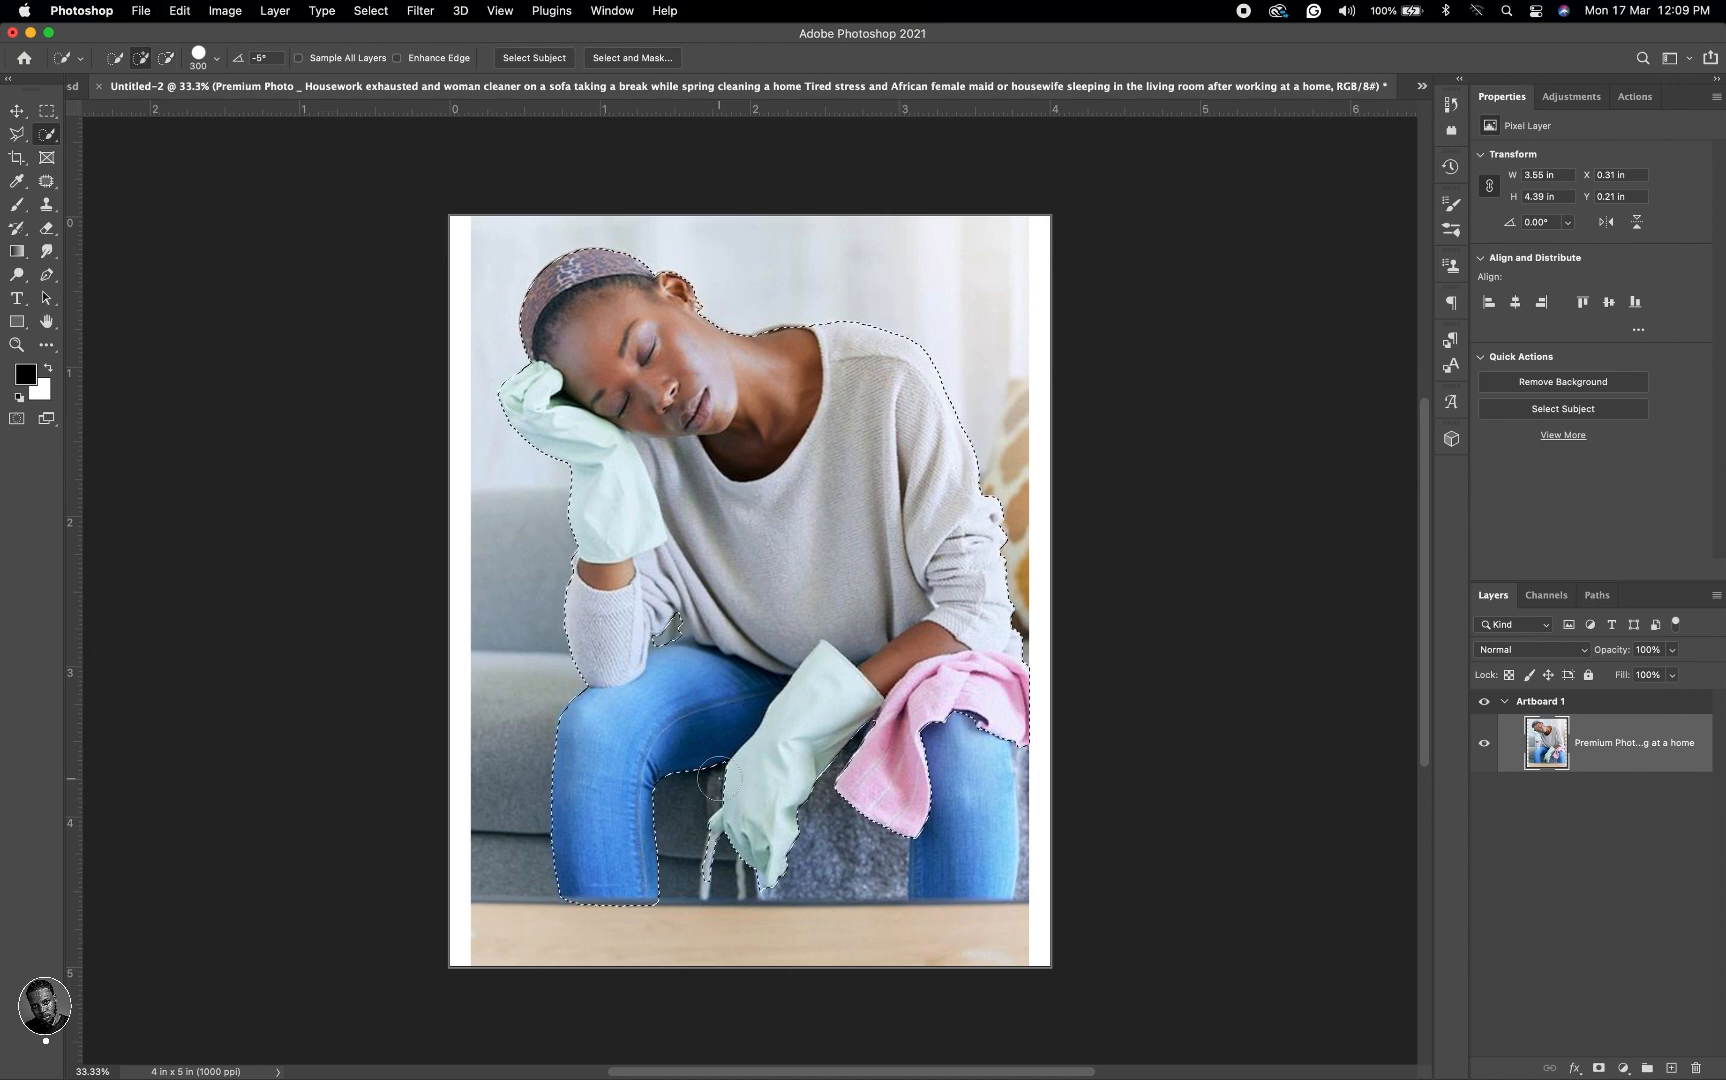
left_click(722, 743)
mouse_move(723, 744)
left_mouse_down()
mouse_move(723, 795)
mouse_move(672, 860)
mouse_move(660, 816)
mouse_move(674, 894)
mouse_move(688, 856)
mouse_move(930, 810)
mouse_move(905, 788)
mouse_move(938, 722)
mouse_move(961, 716)
left_mouse_up()
Step: Invert the selection, delete the photo's background around the woman, and deselect
right_click(818, 498)
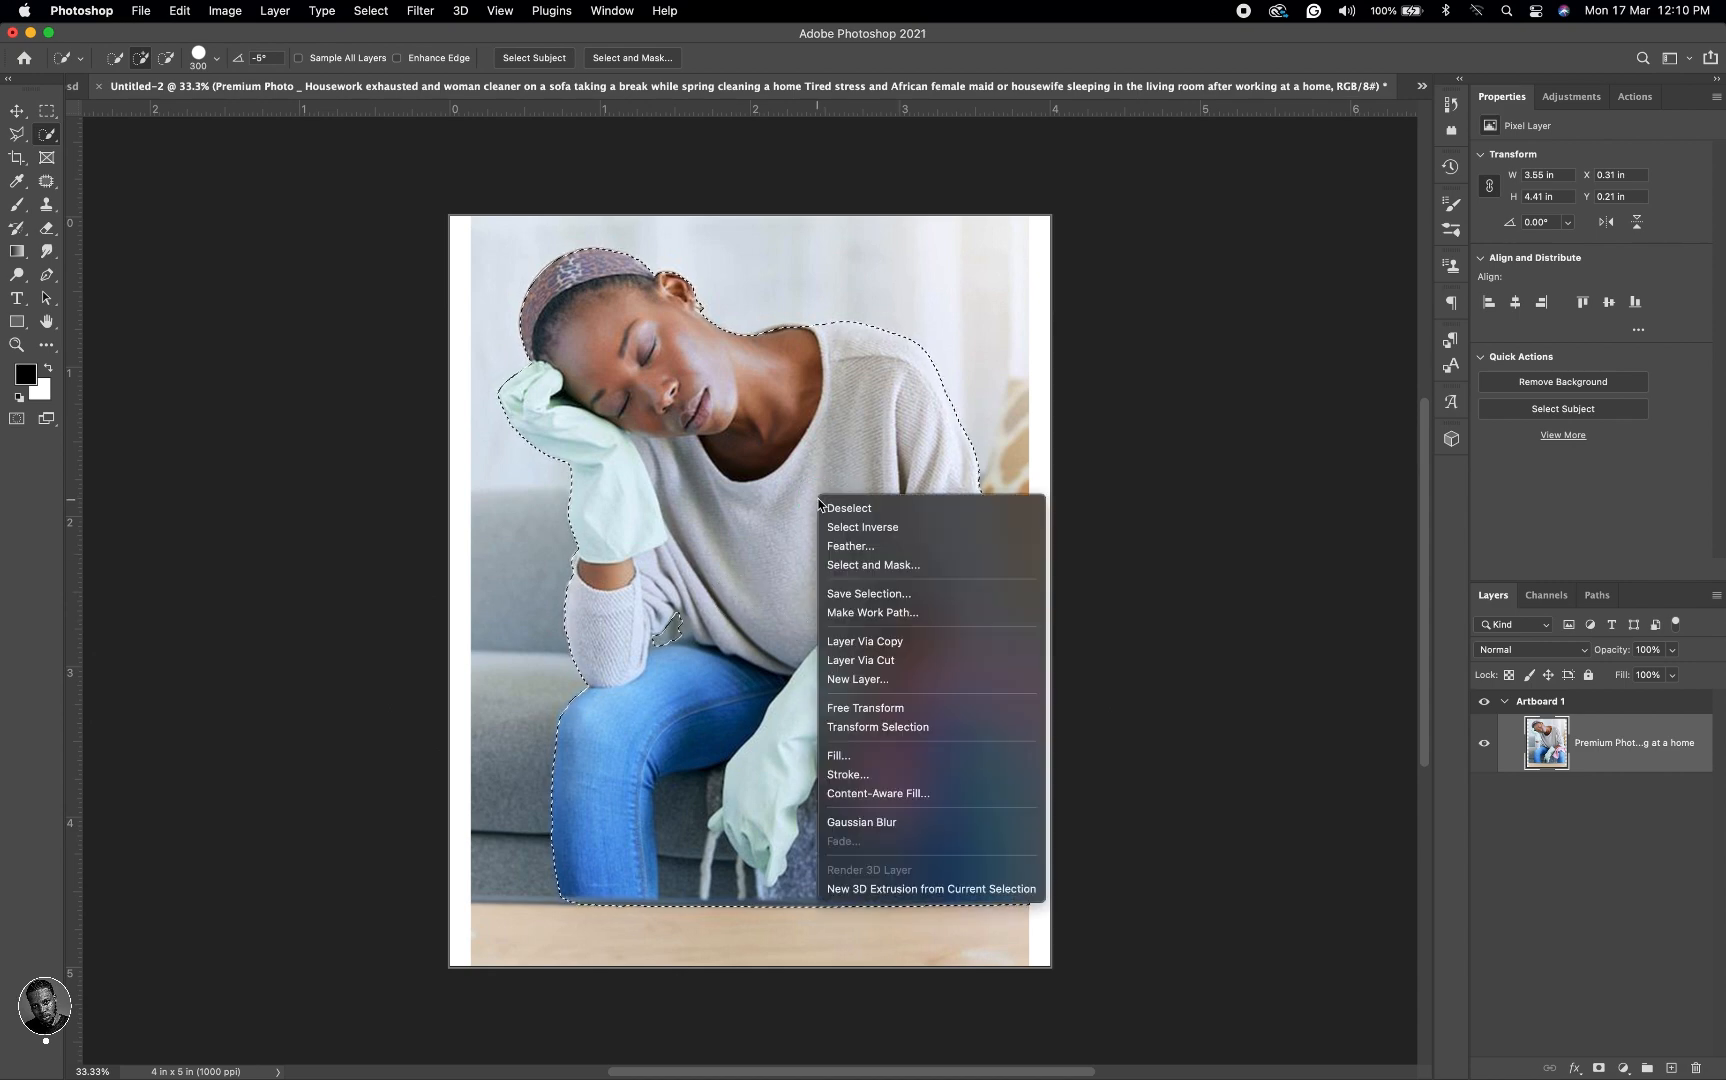
left_click(883, 528)
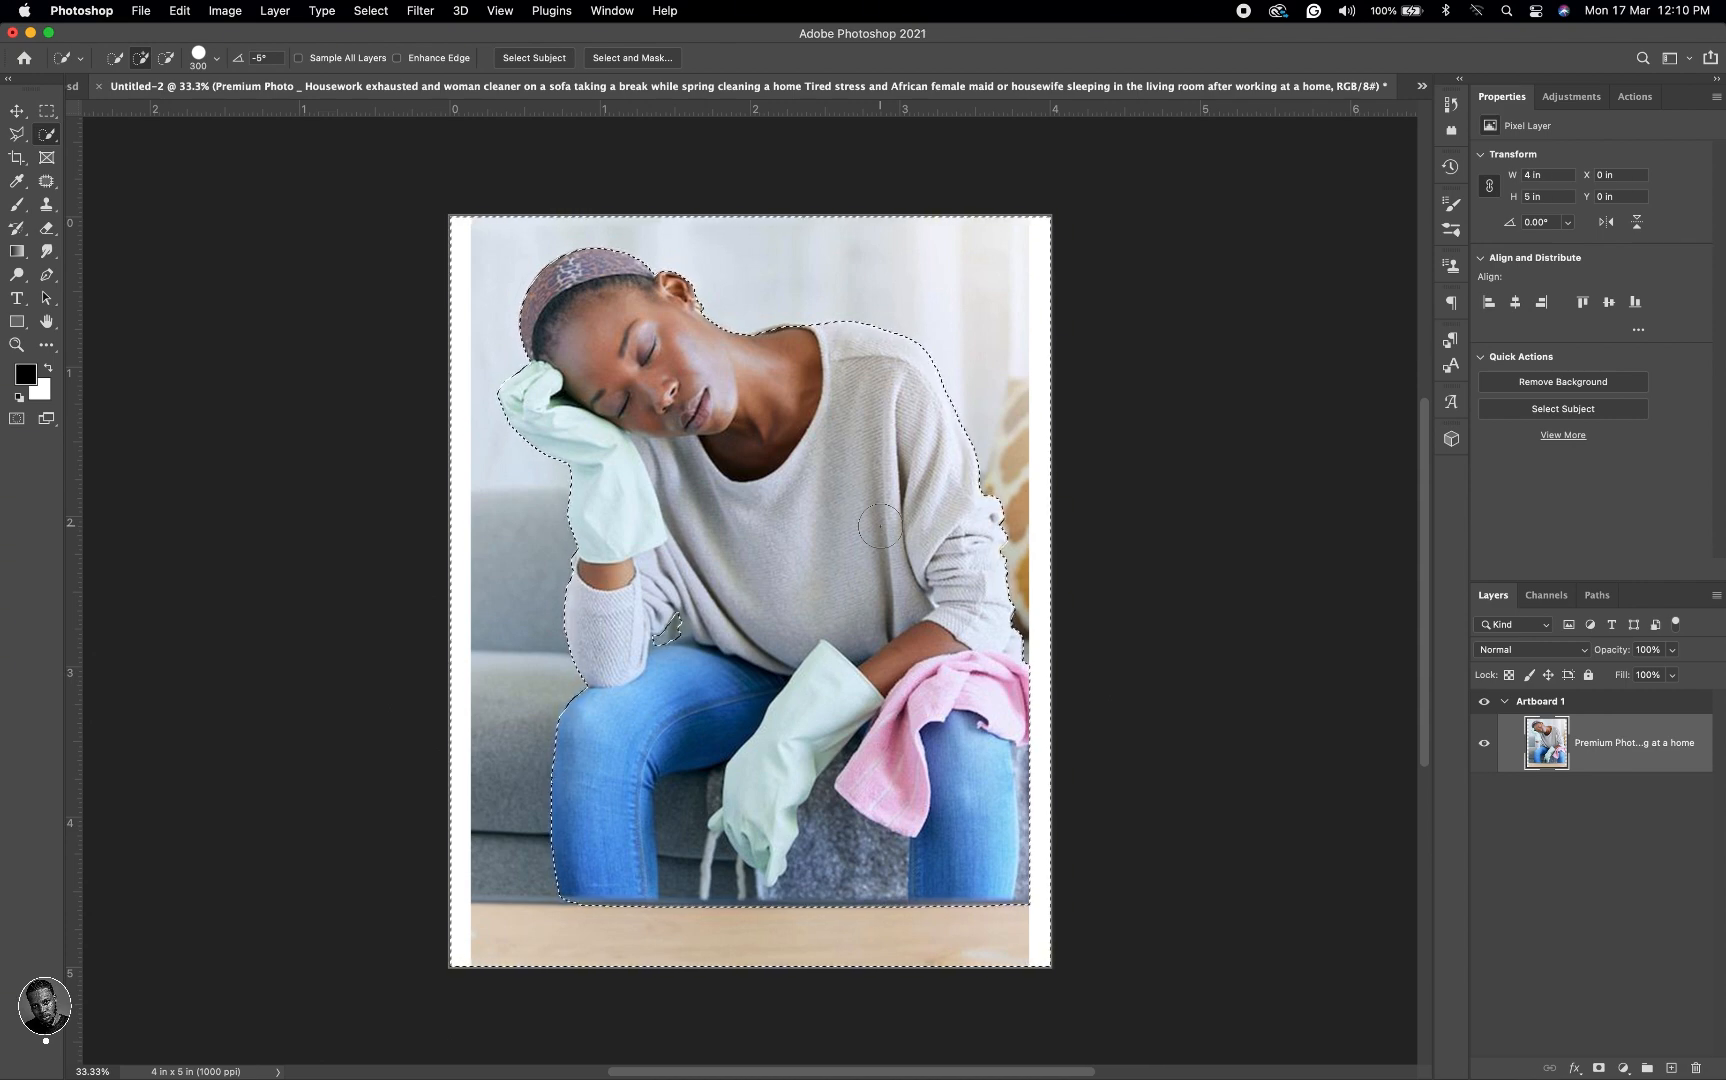
key("Delete")
key("v")
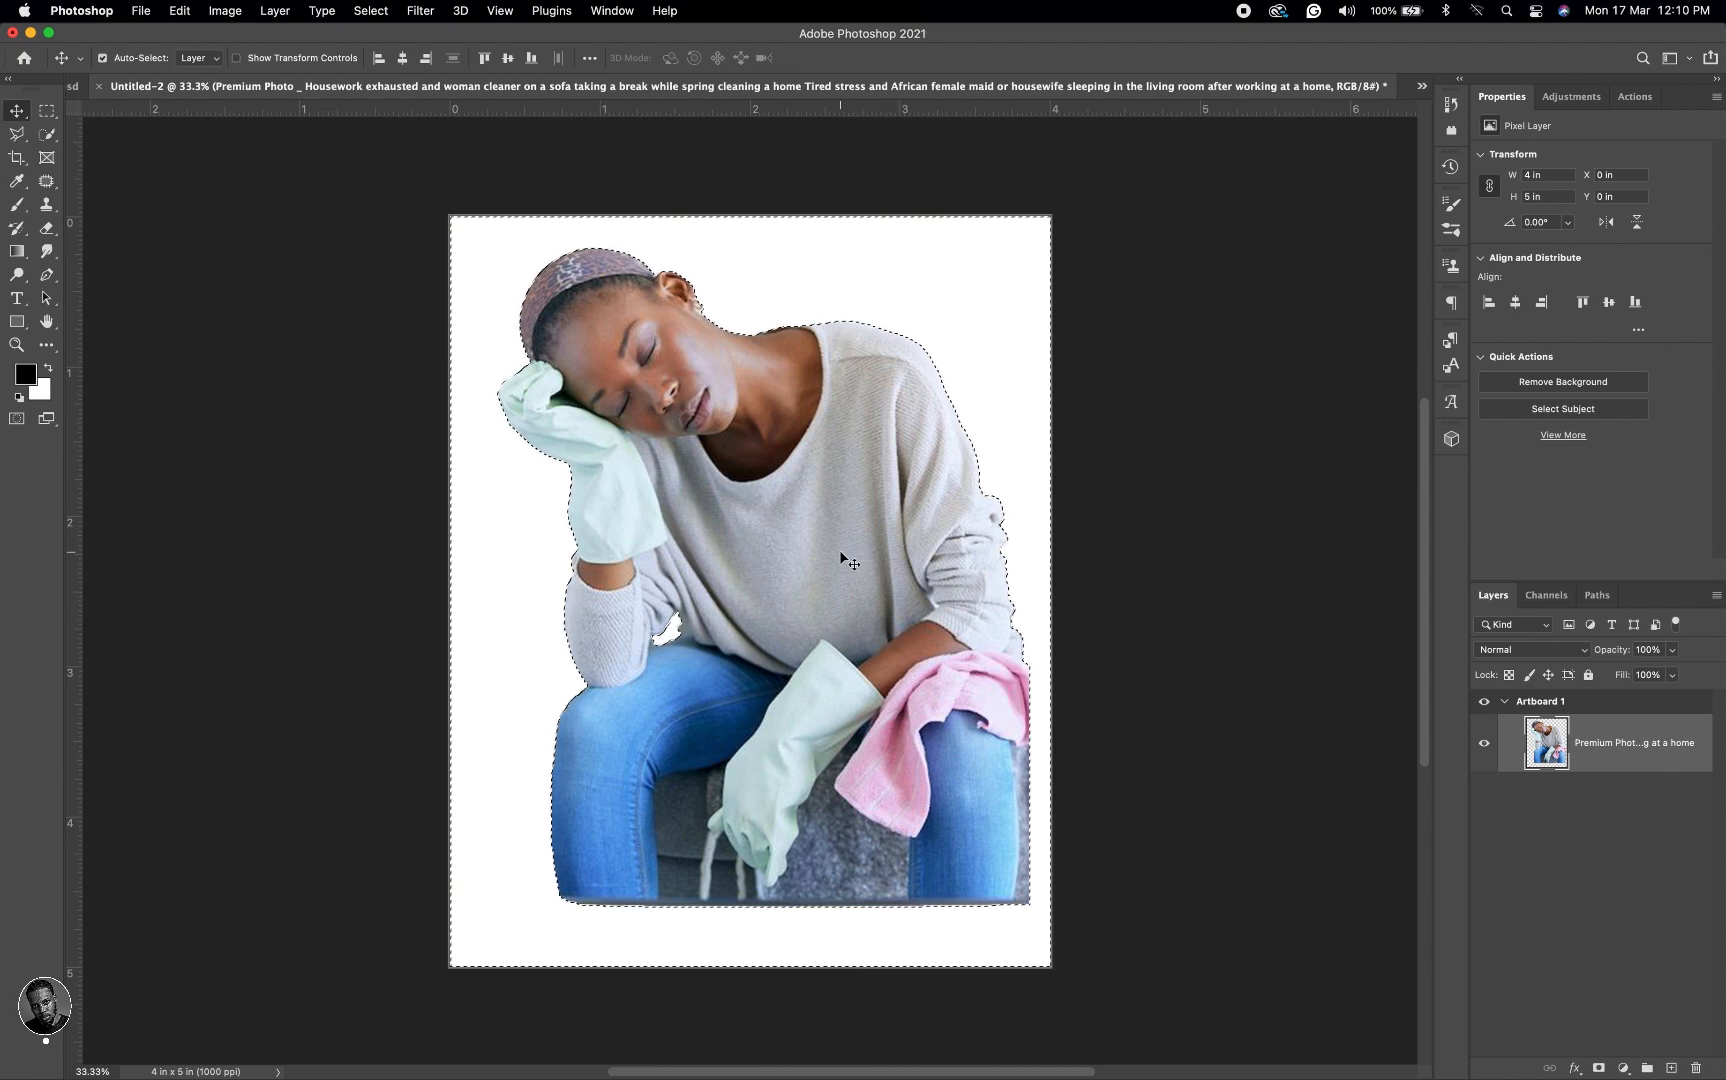
key("super+d")
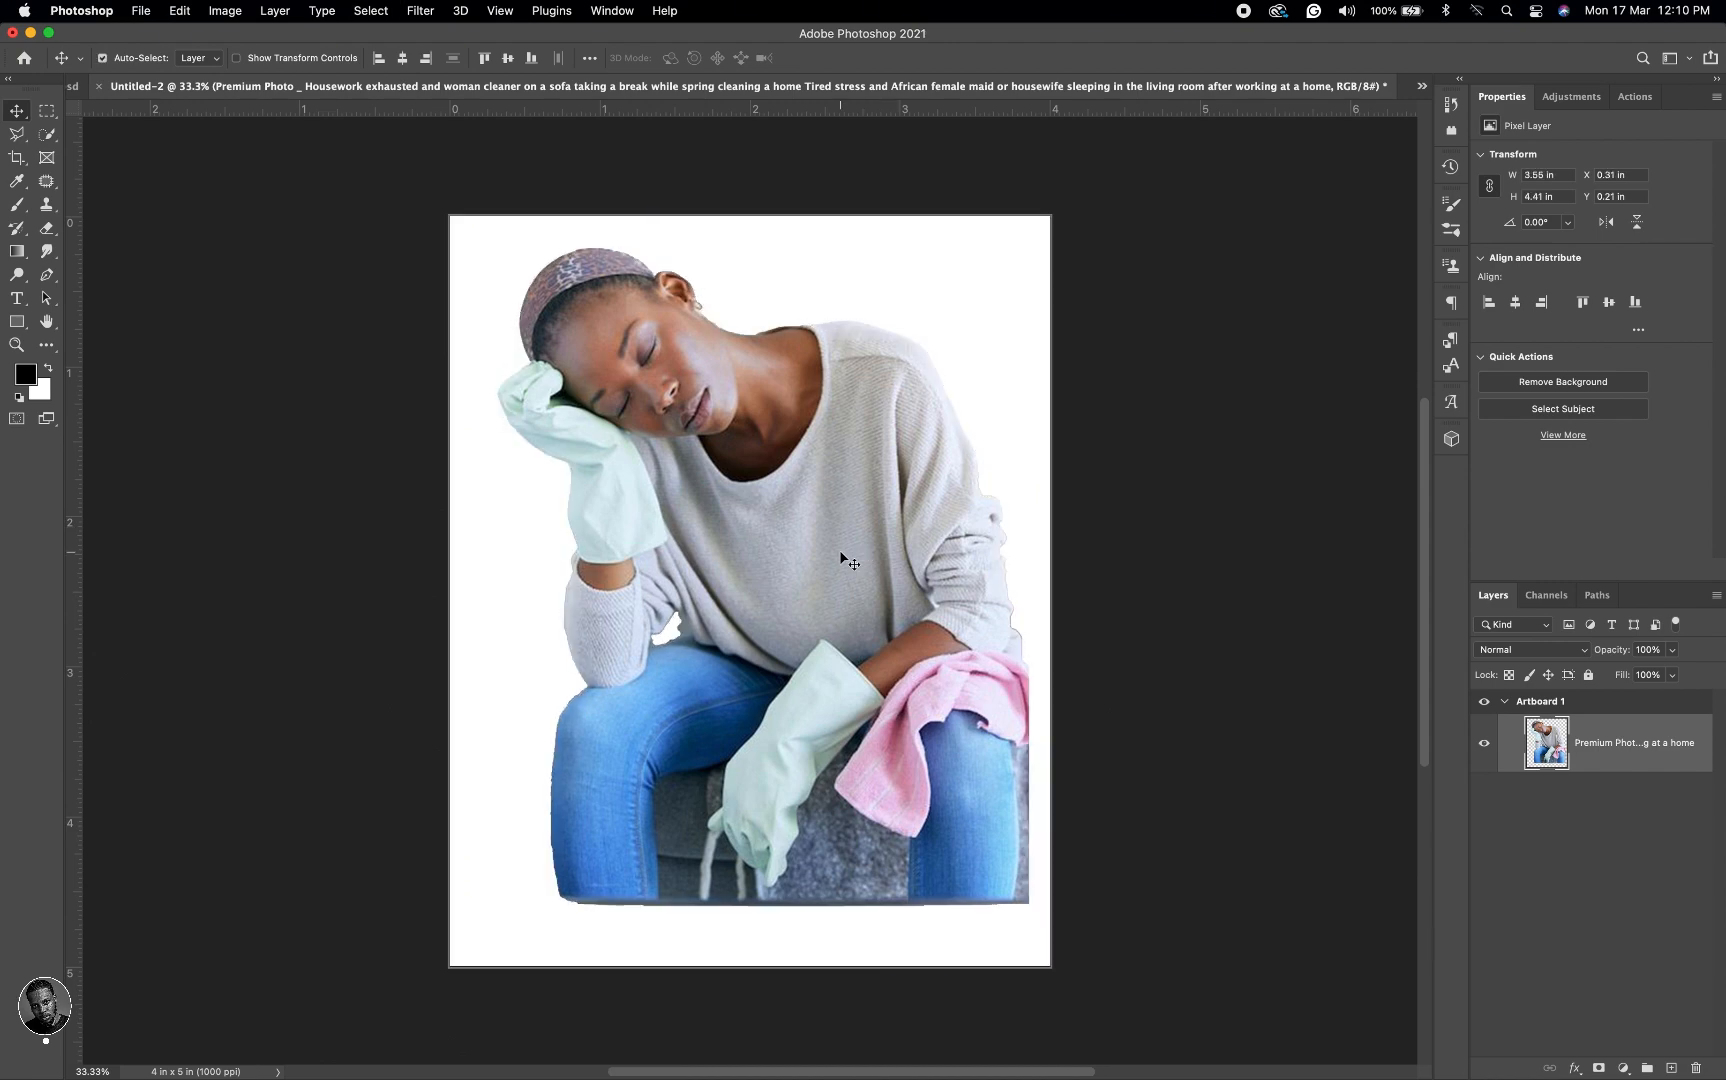
Step: Scale the woman's cutout to about 69% and position it in the lower-right corner of the artboard
key("super+t")
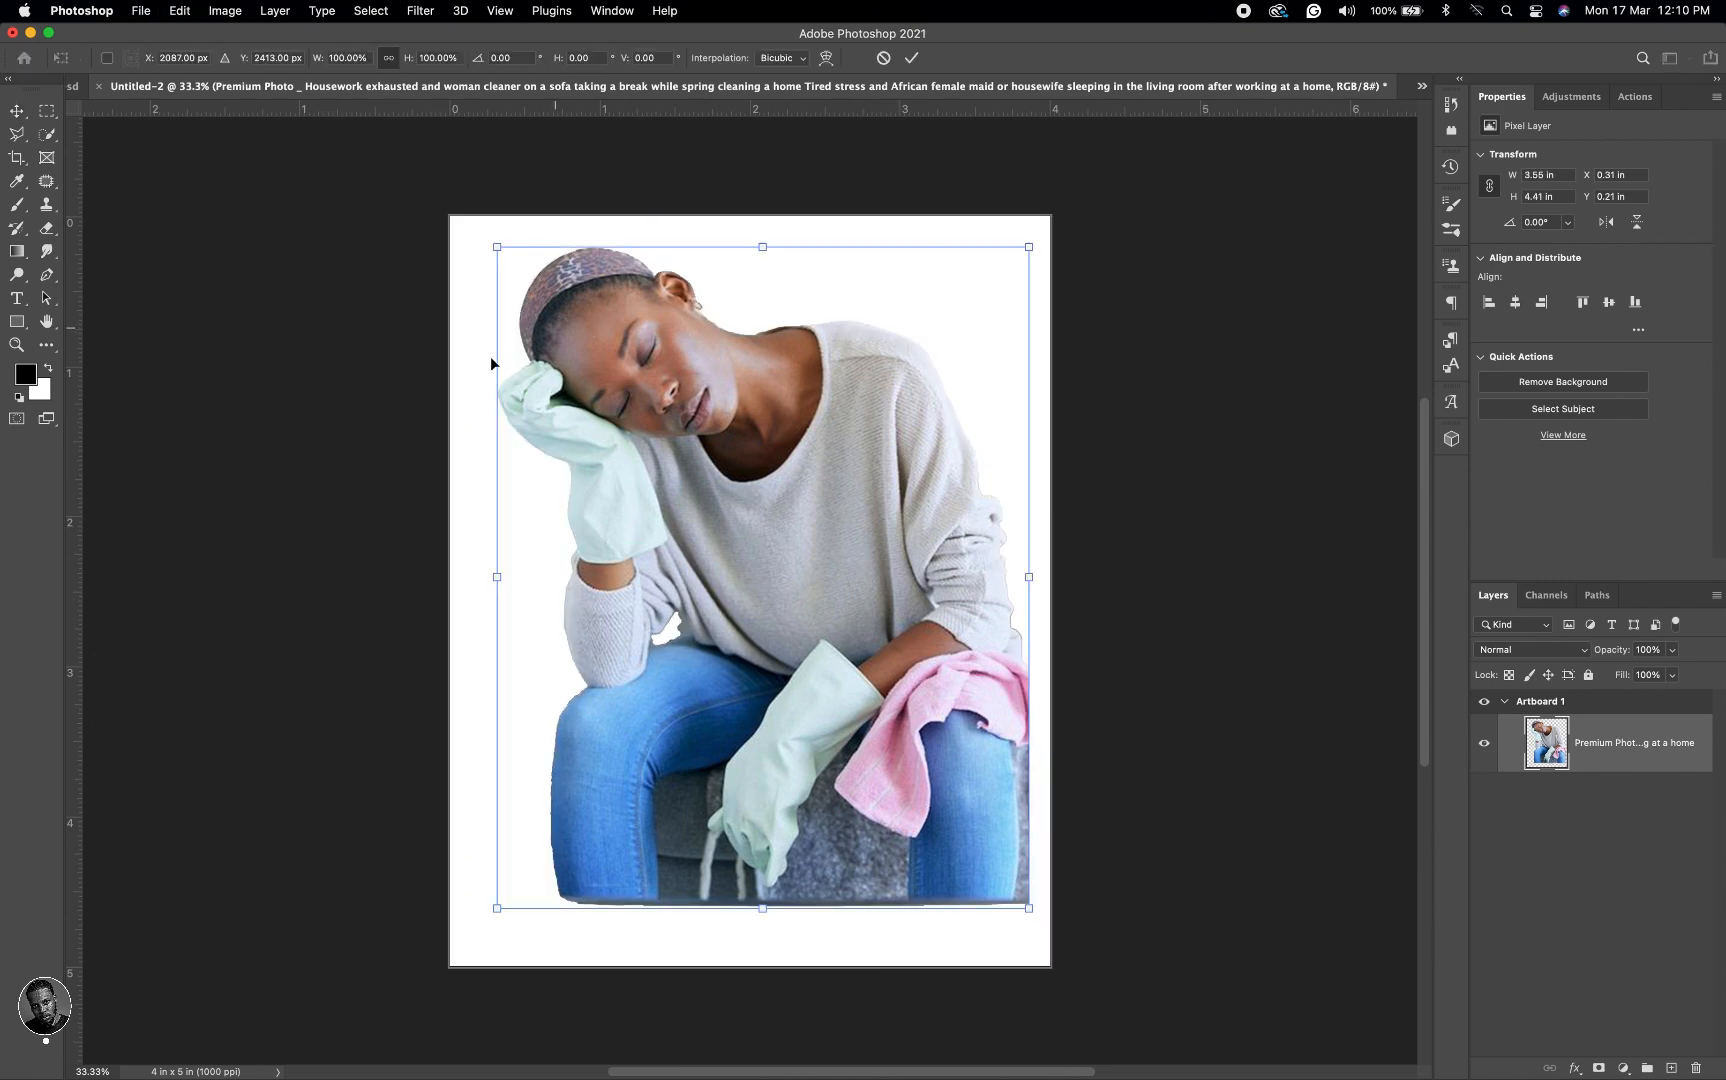
left_click_drag(499, 245, 629, 481)
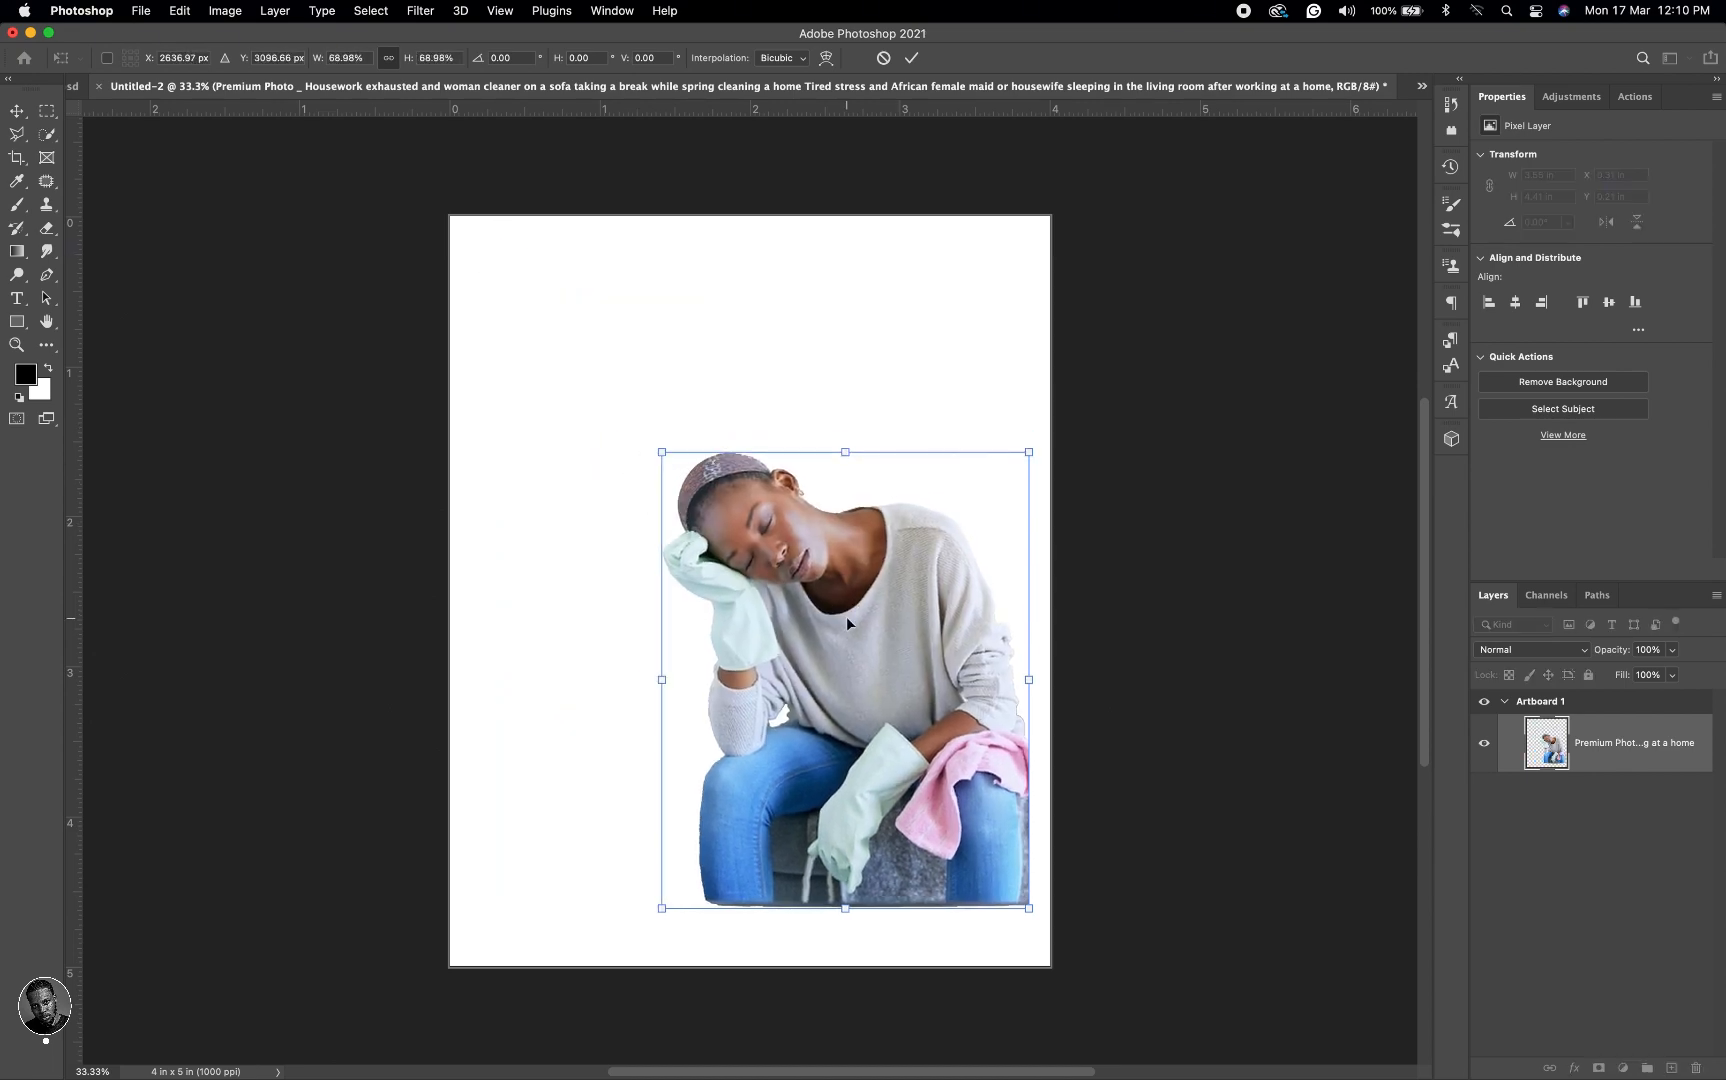
left_click_drag(845, 650, 868, 686)
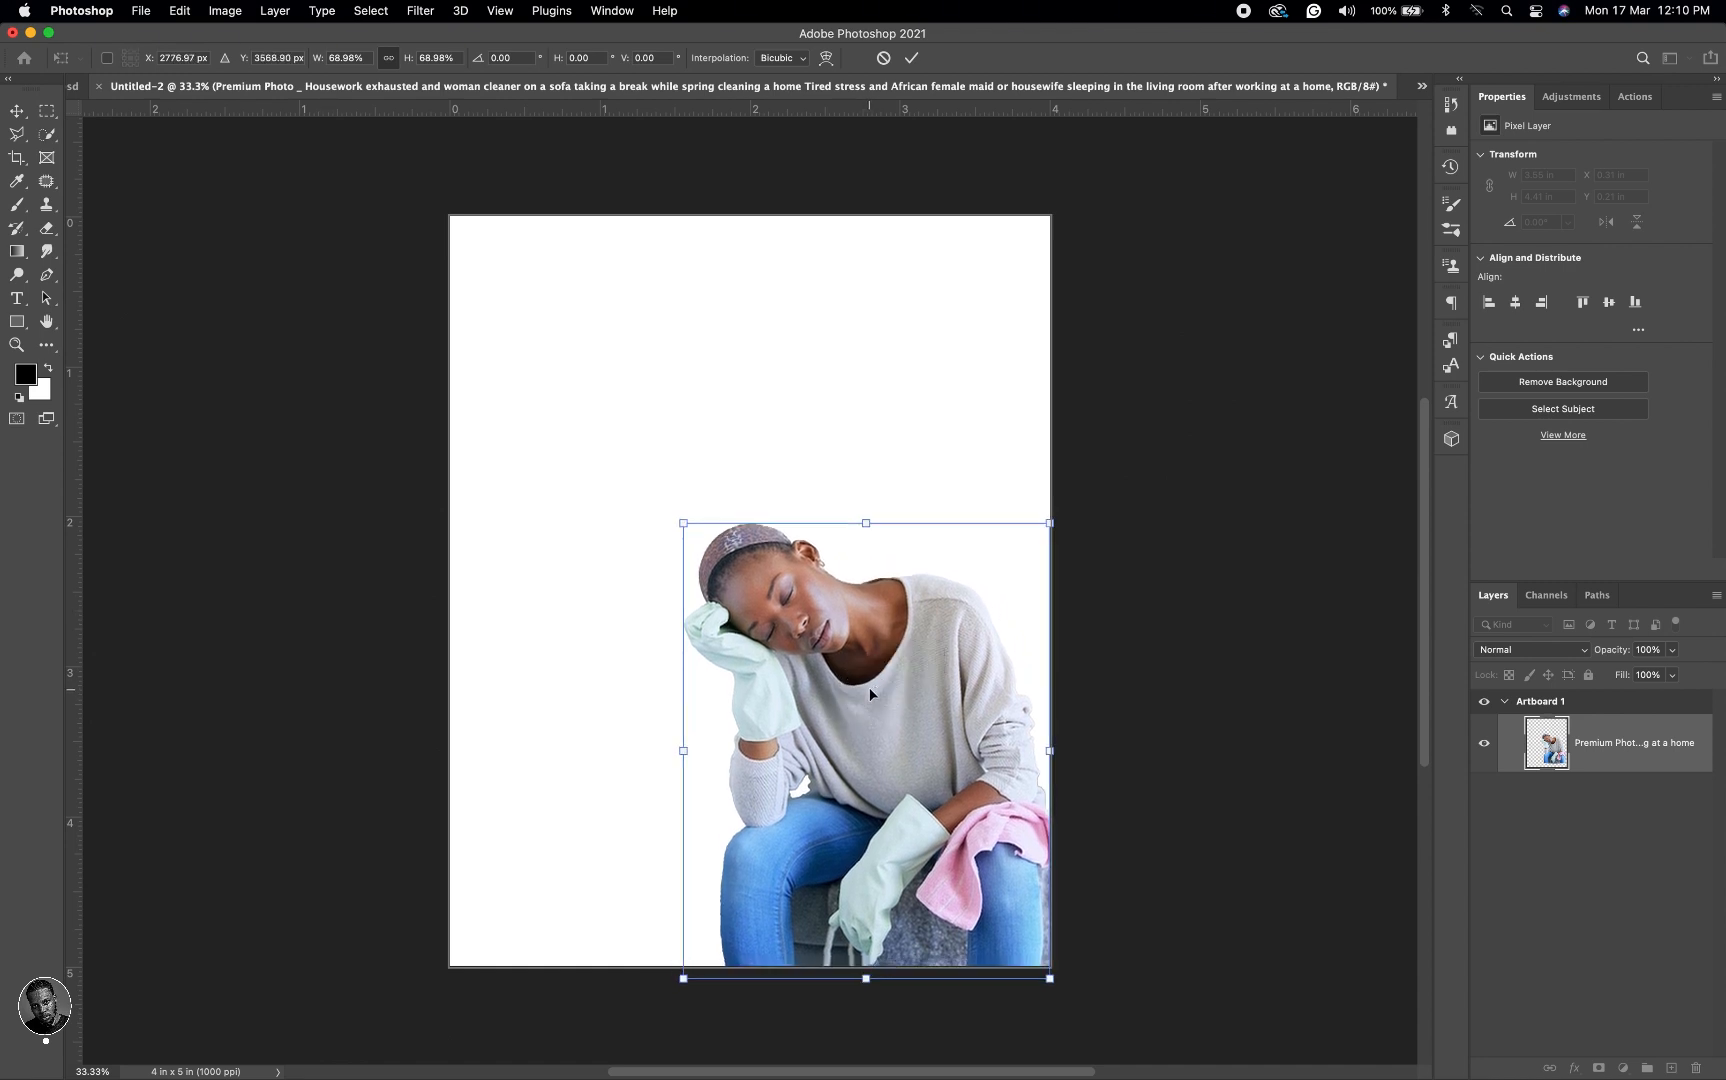
left_click(914, 58)
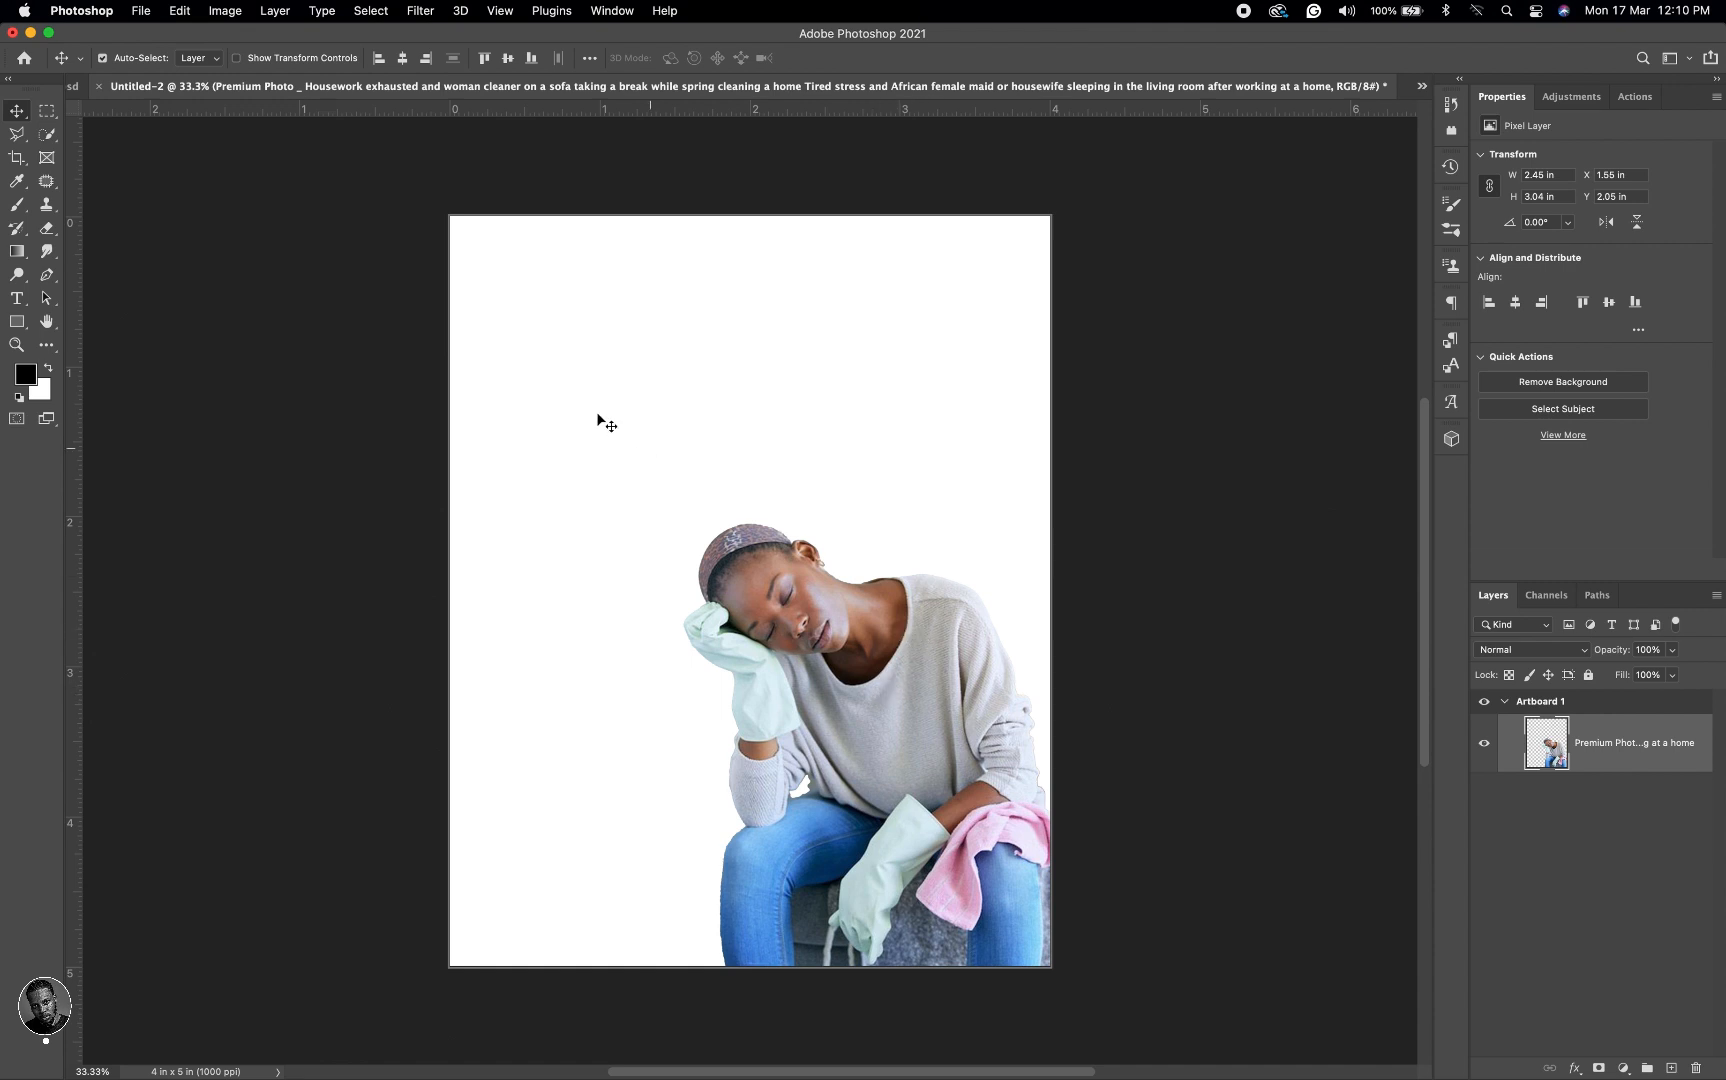
Step: Apply the Camera Raw Filter to the cutout with Contrast +25, Texture +9, Clarity +20, Vibrance +24 and Saturation +43
left_click(421, 11)
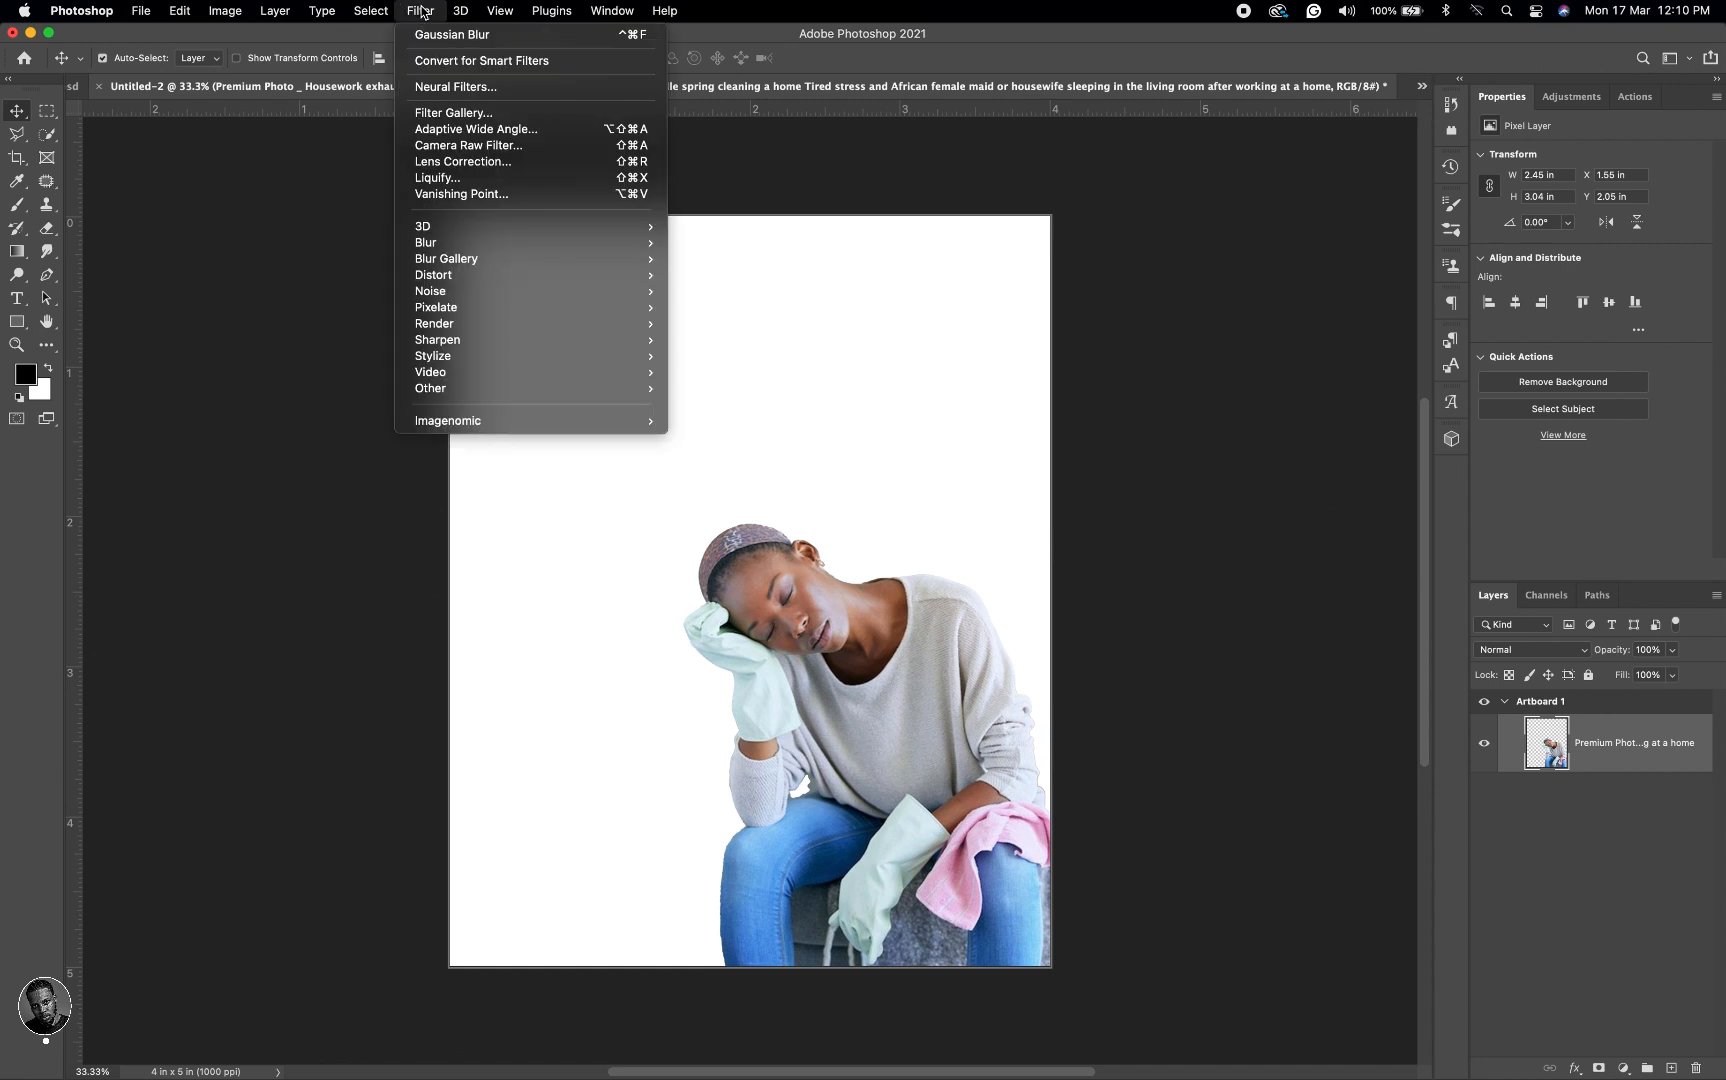
left_click(496, 147)
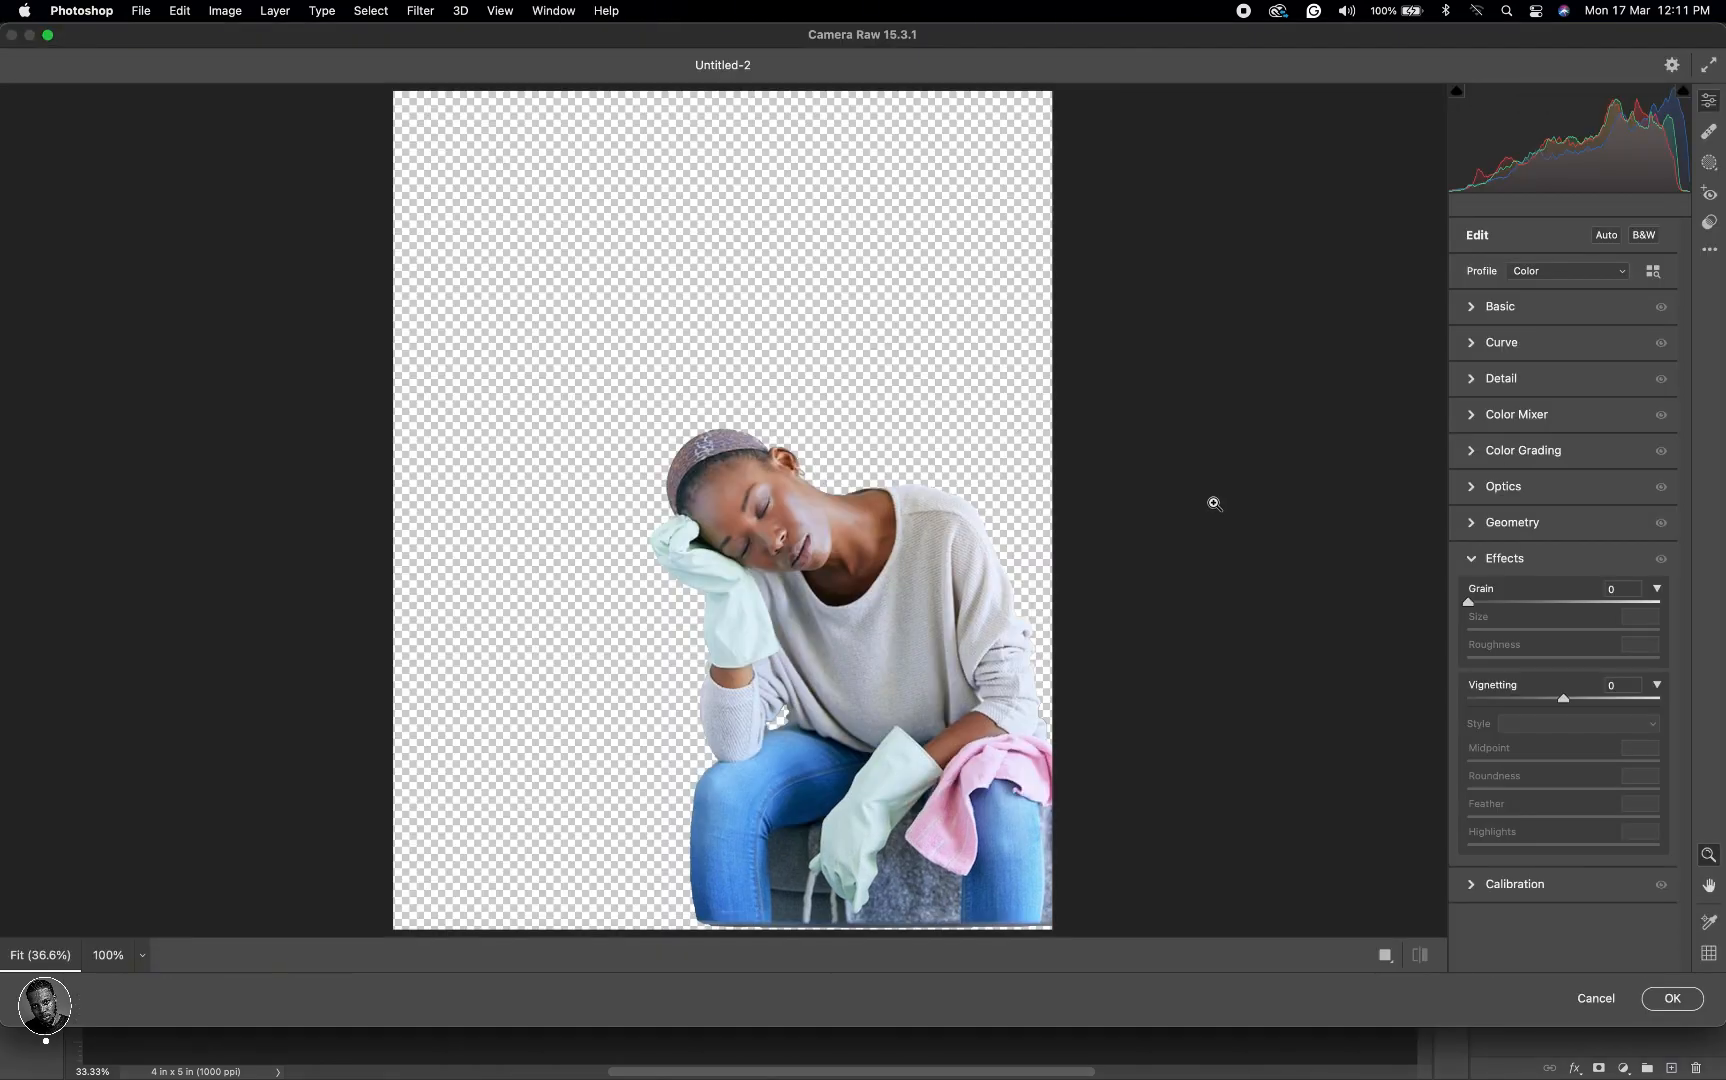
left_click(1472, 308)
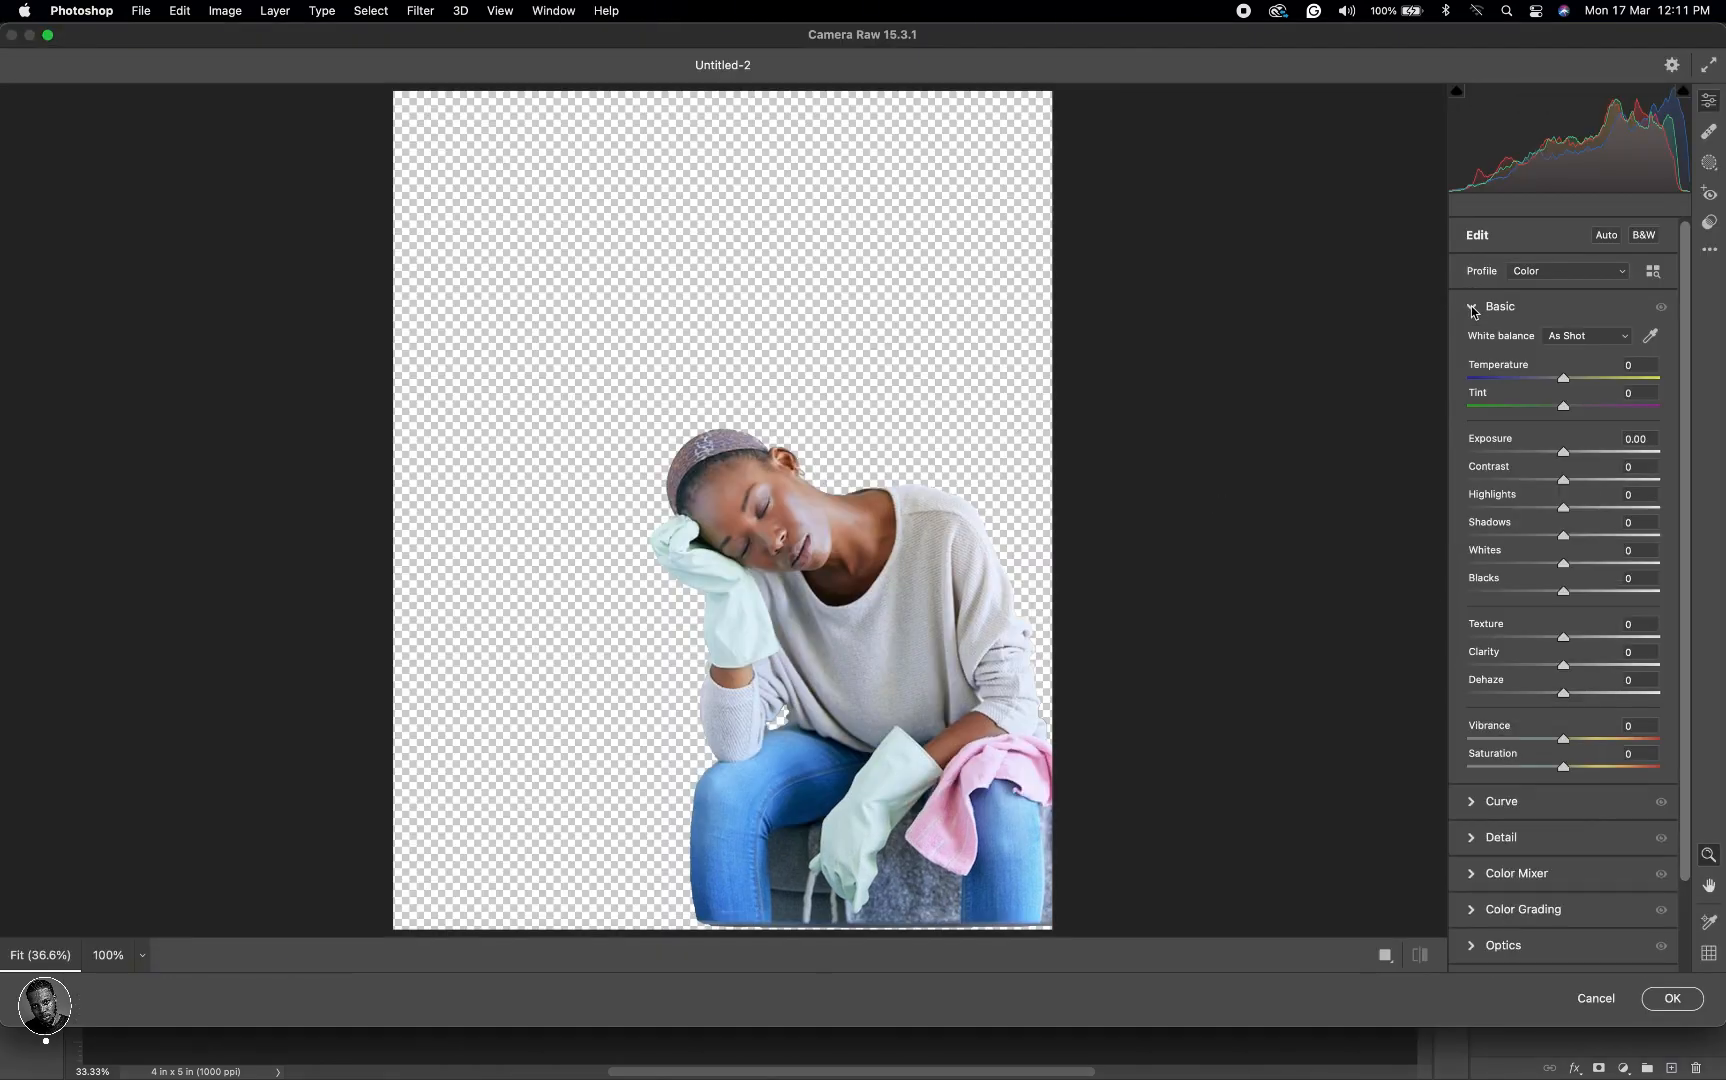
left_click_drag(1564, 486, 1588, 487)
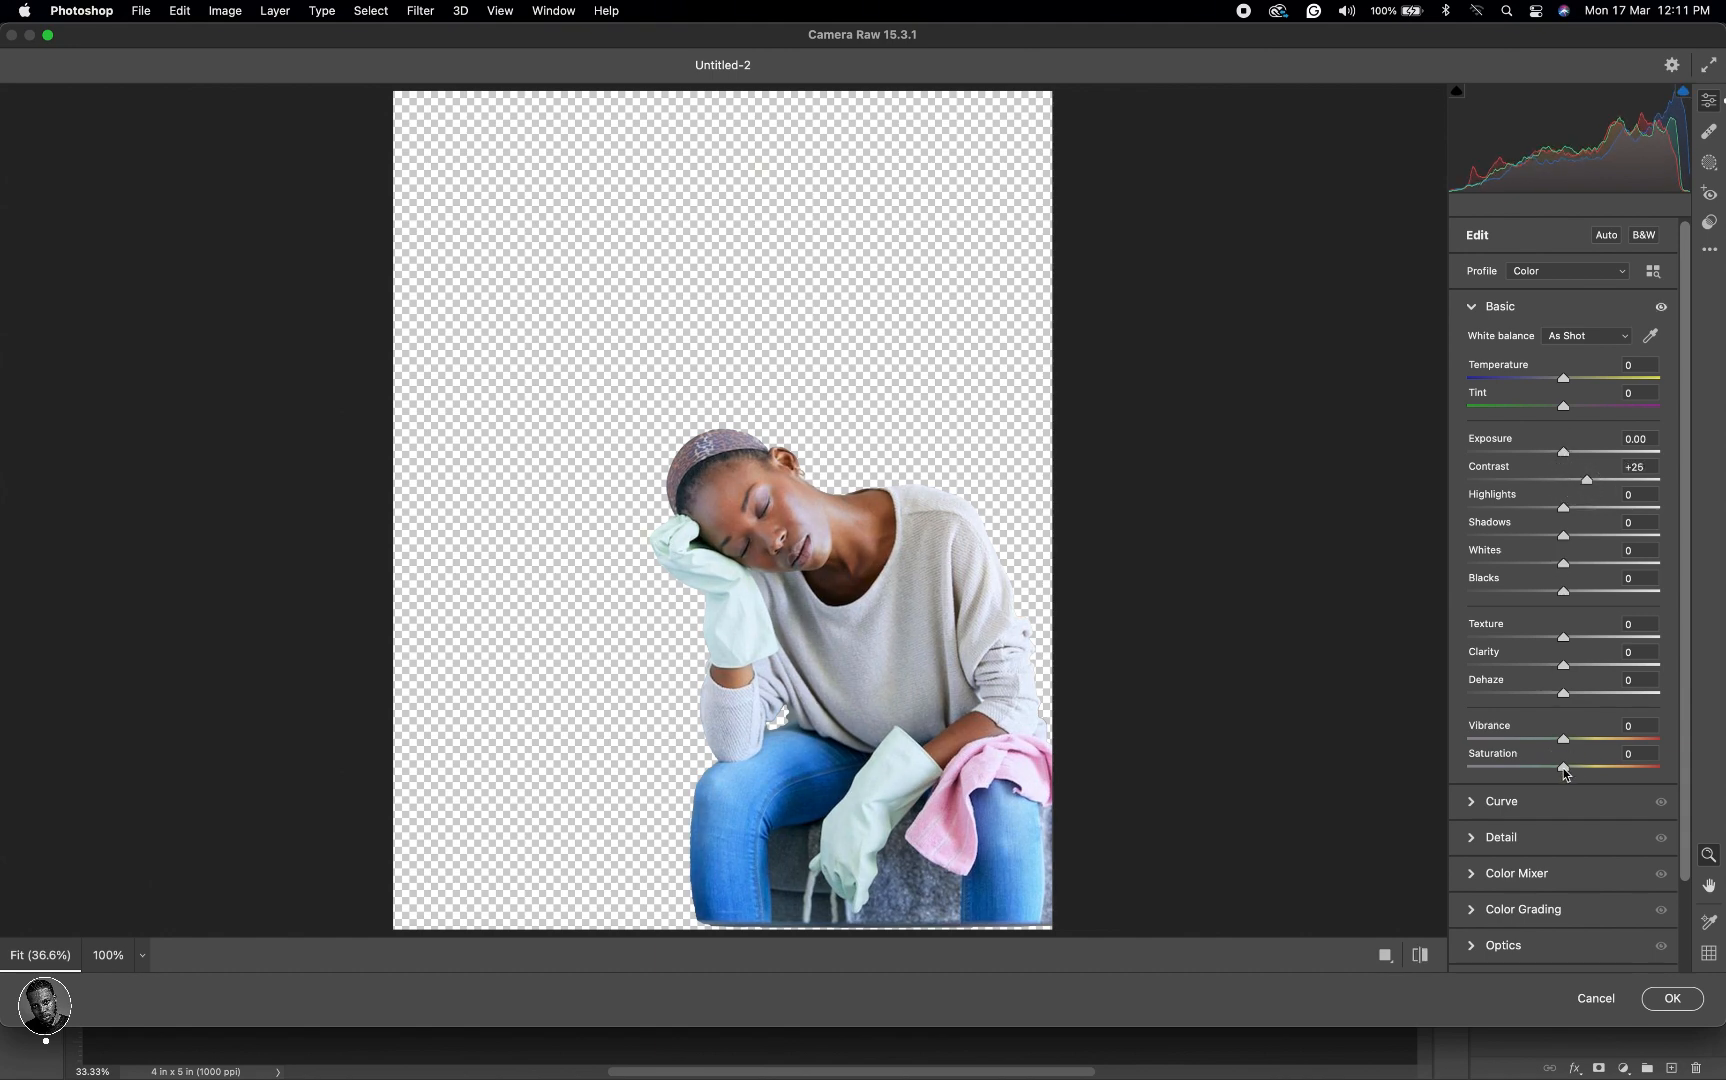
left_click_drag(1564, 769, 1591, 745)
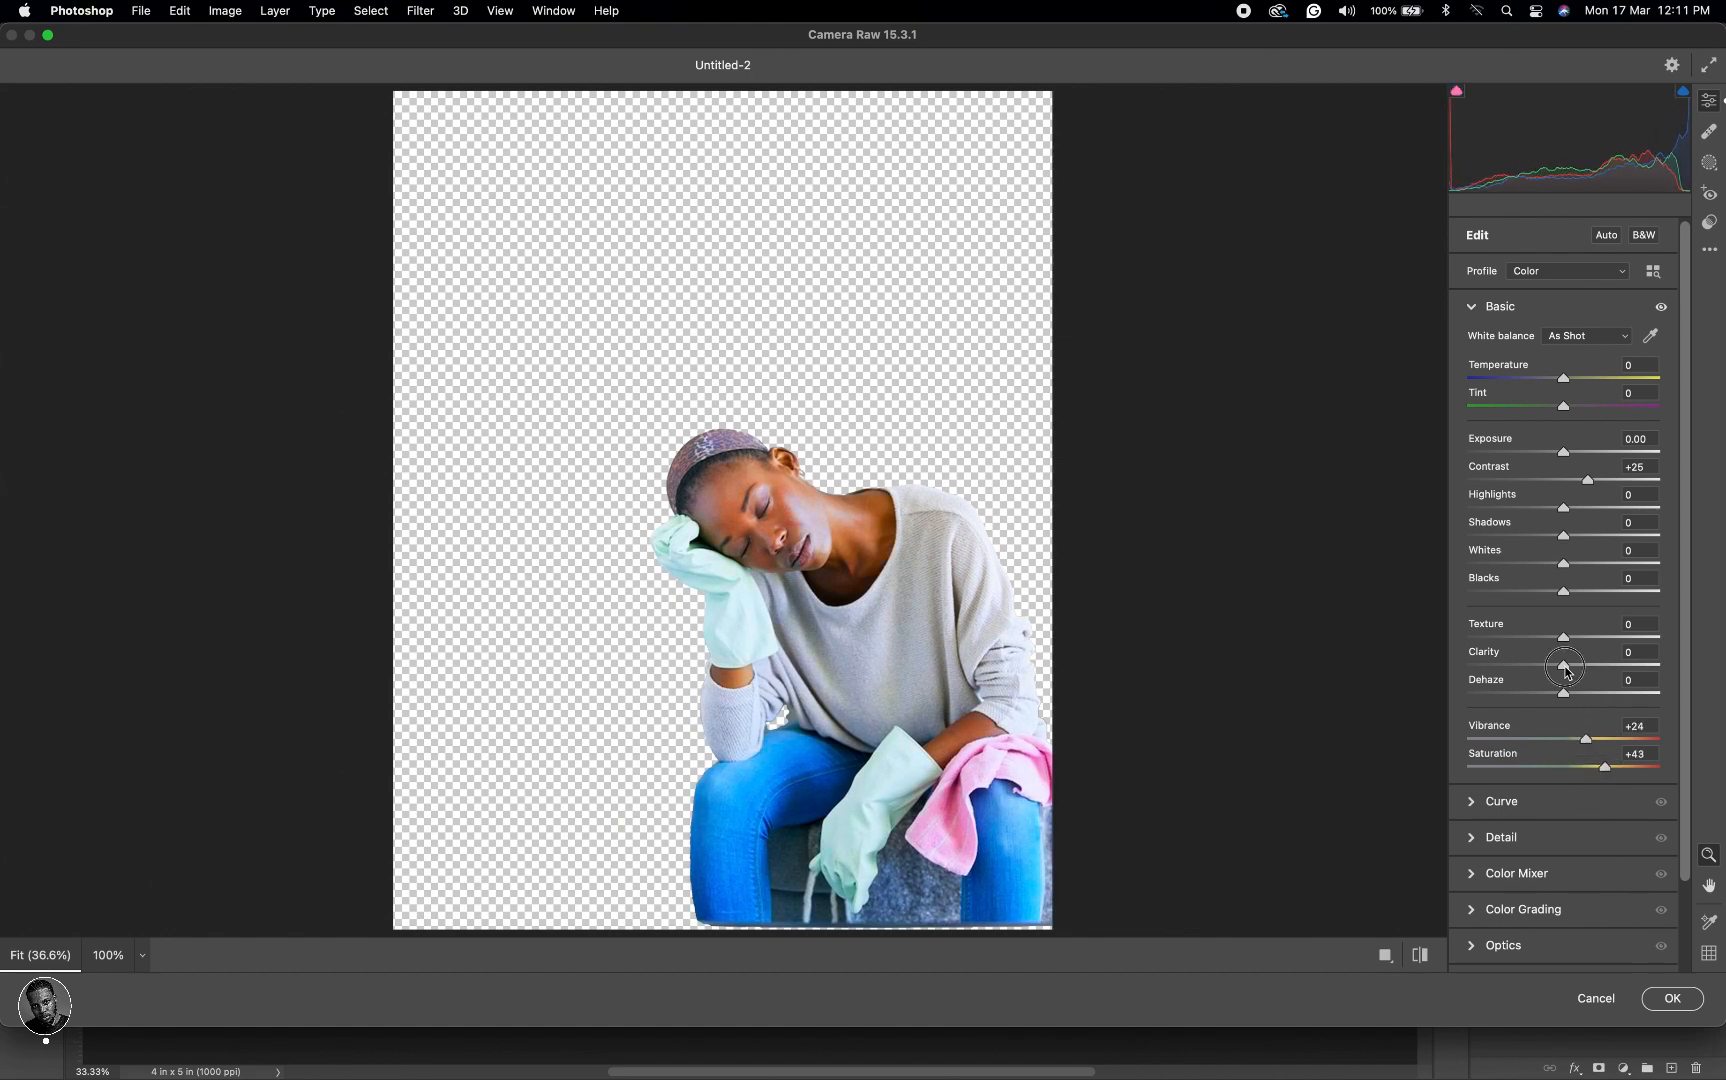
mouse_move(1564, 666)
left_mouse_down()
mouse_move(1585, 670)
mouse_move(1576, 646)
left_mouse_up()
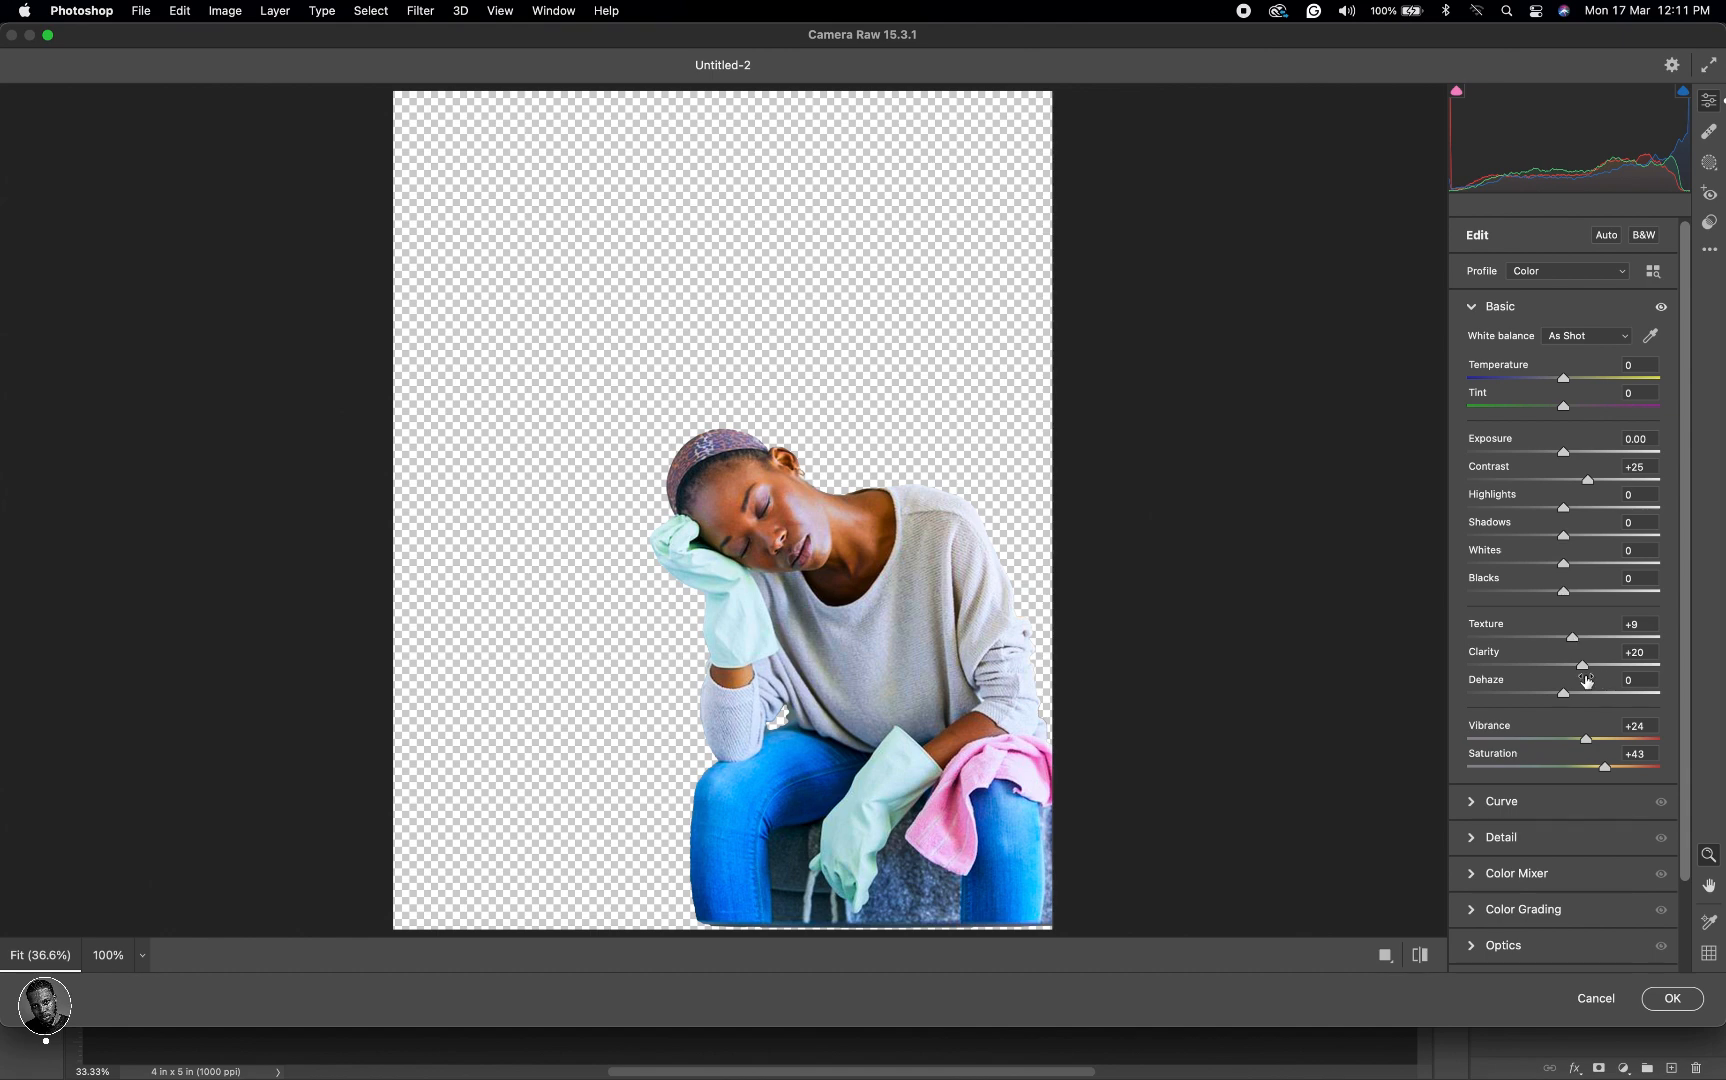
left_click(1665, 1008)
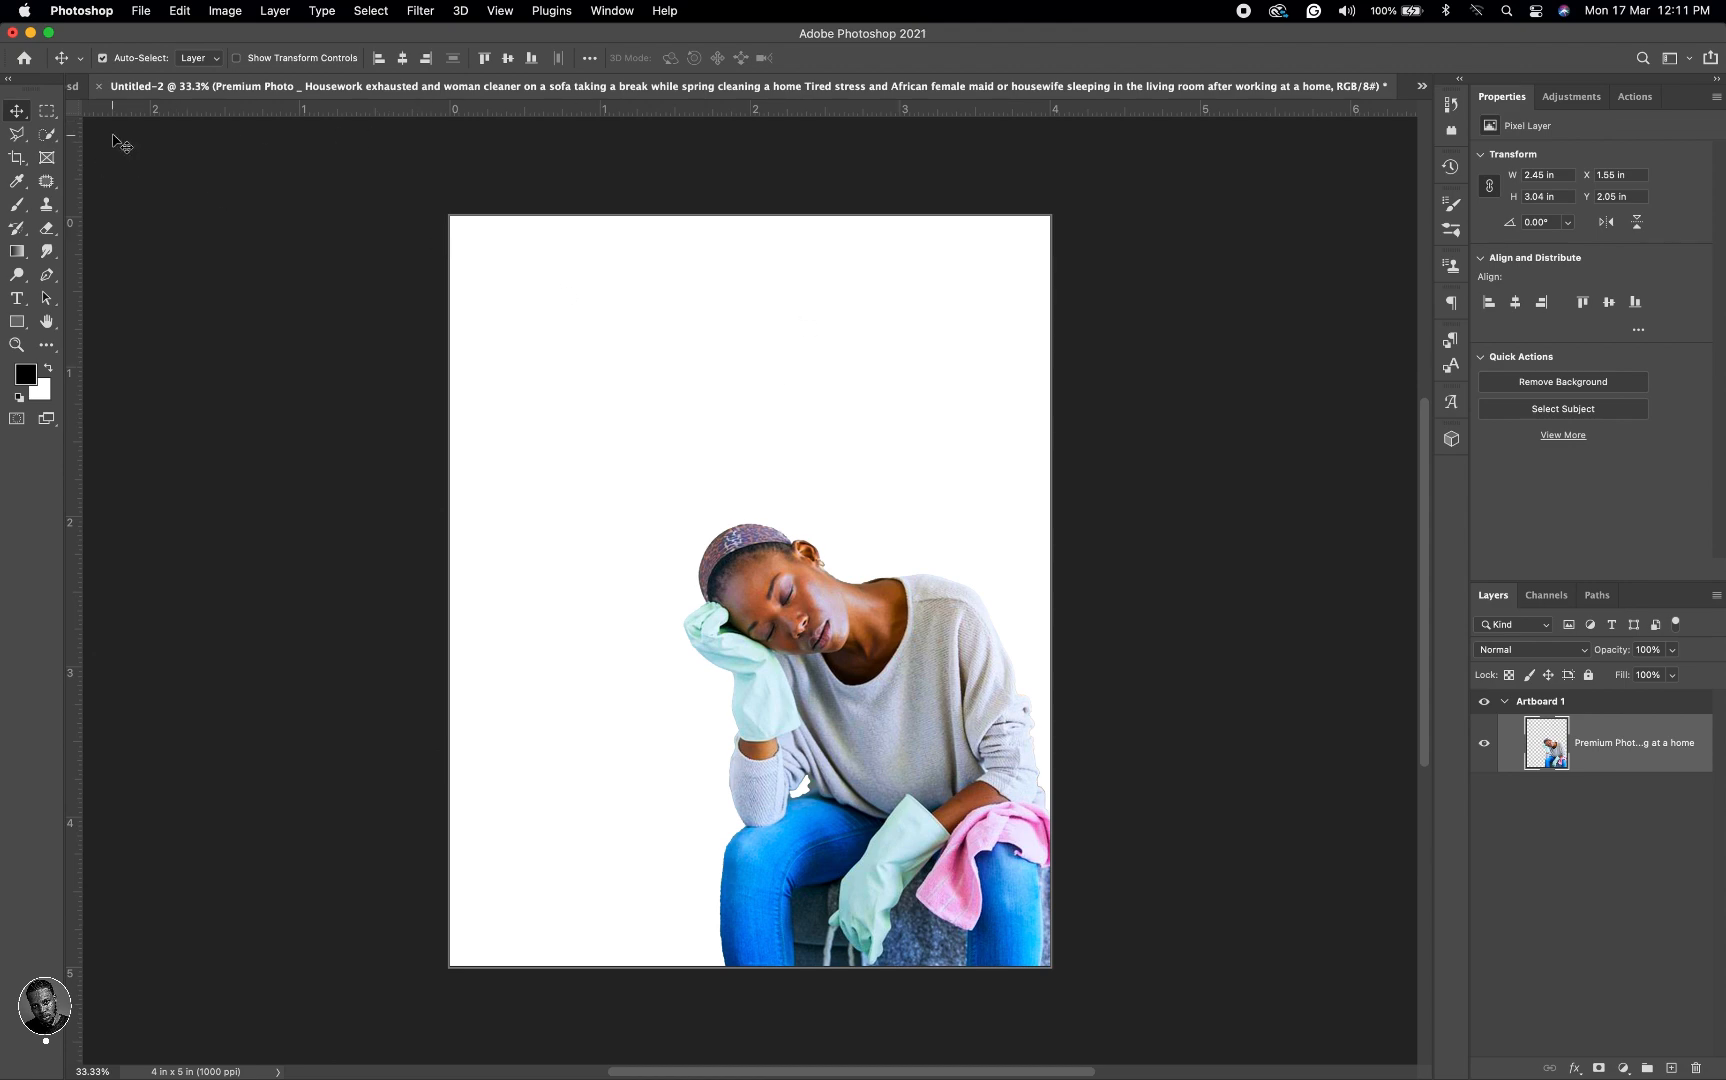
Step: Check the finished abnbbbb.psd flyer for reference, then add an empty layer beneath the woman's photo layer in Untitled-2
left_click(69, 90)
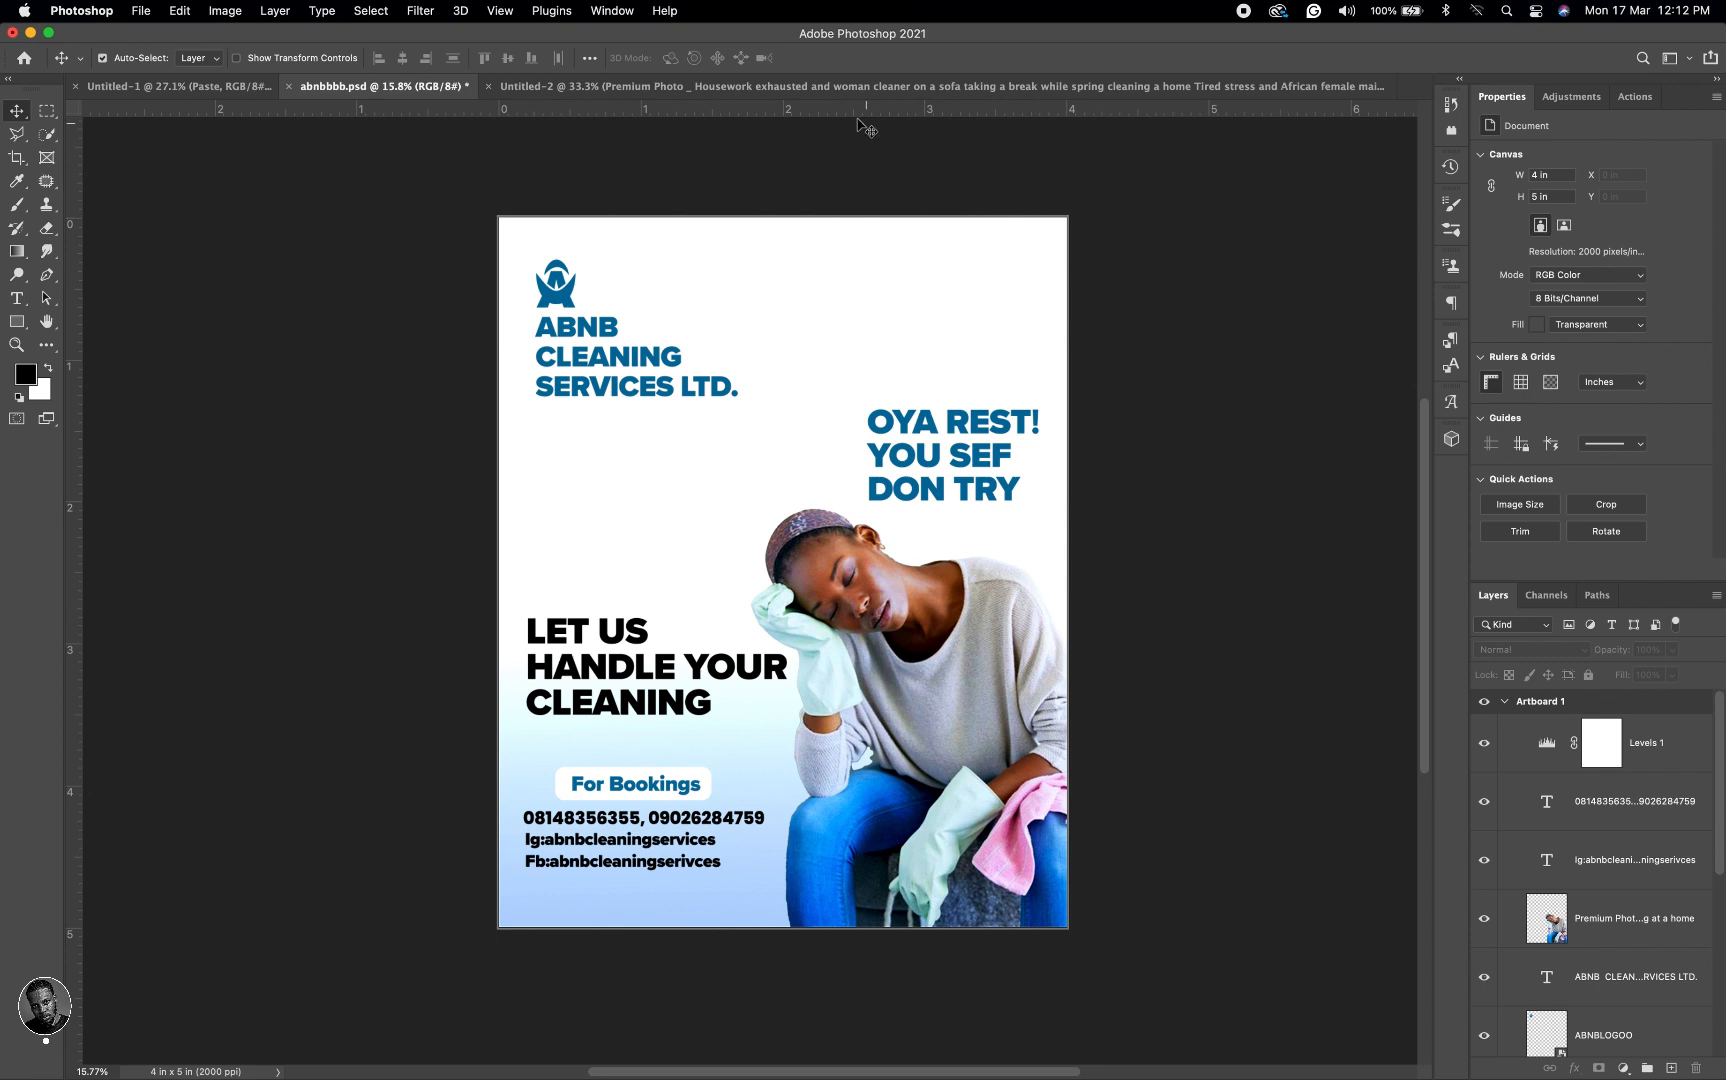
left_click(832, 84)
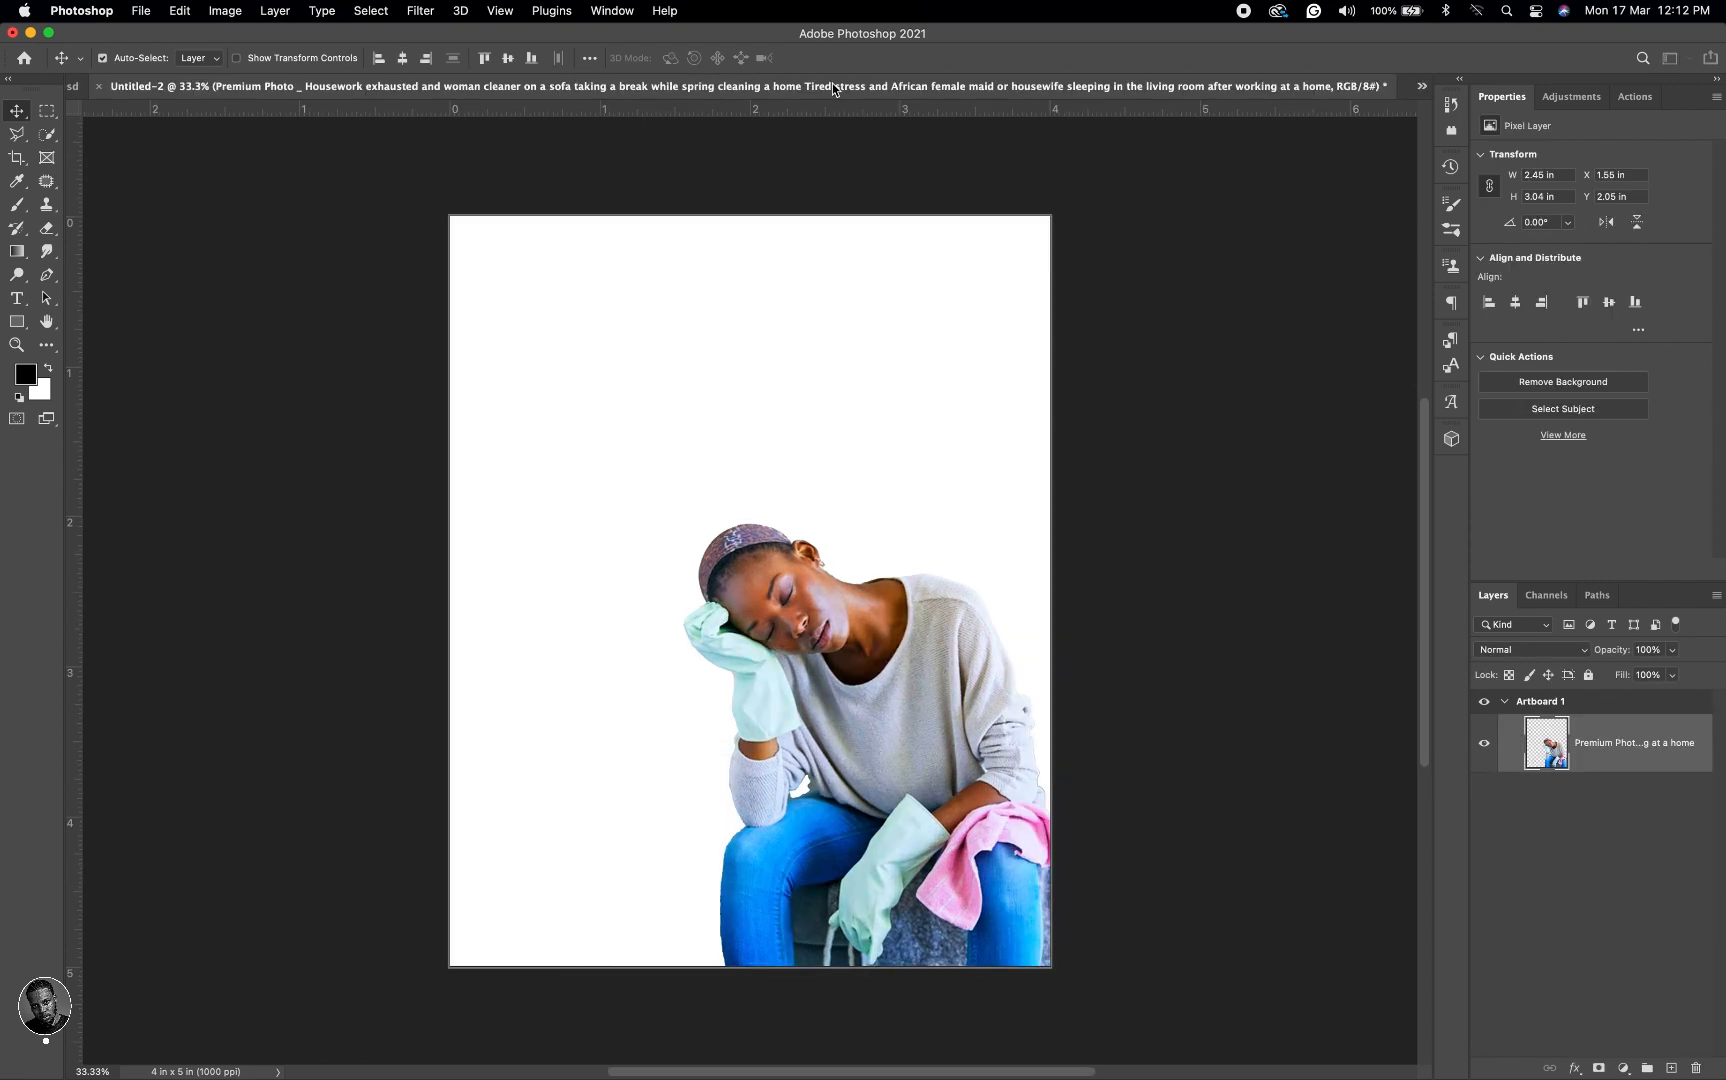
left_click(1672, 1068)
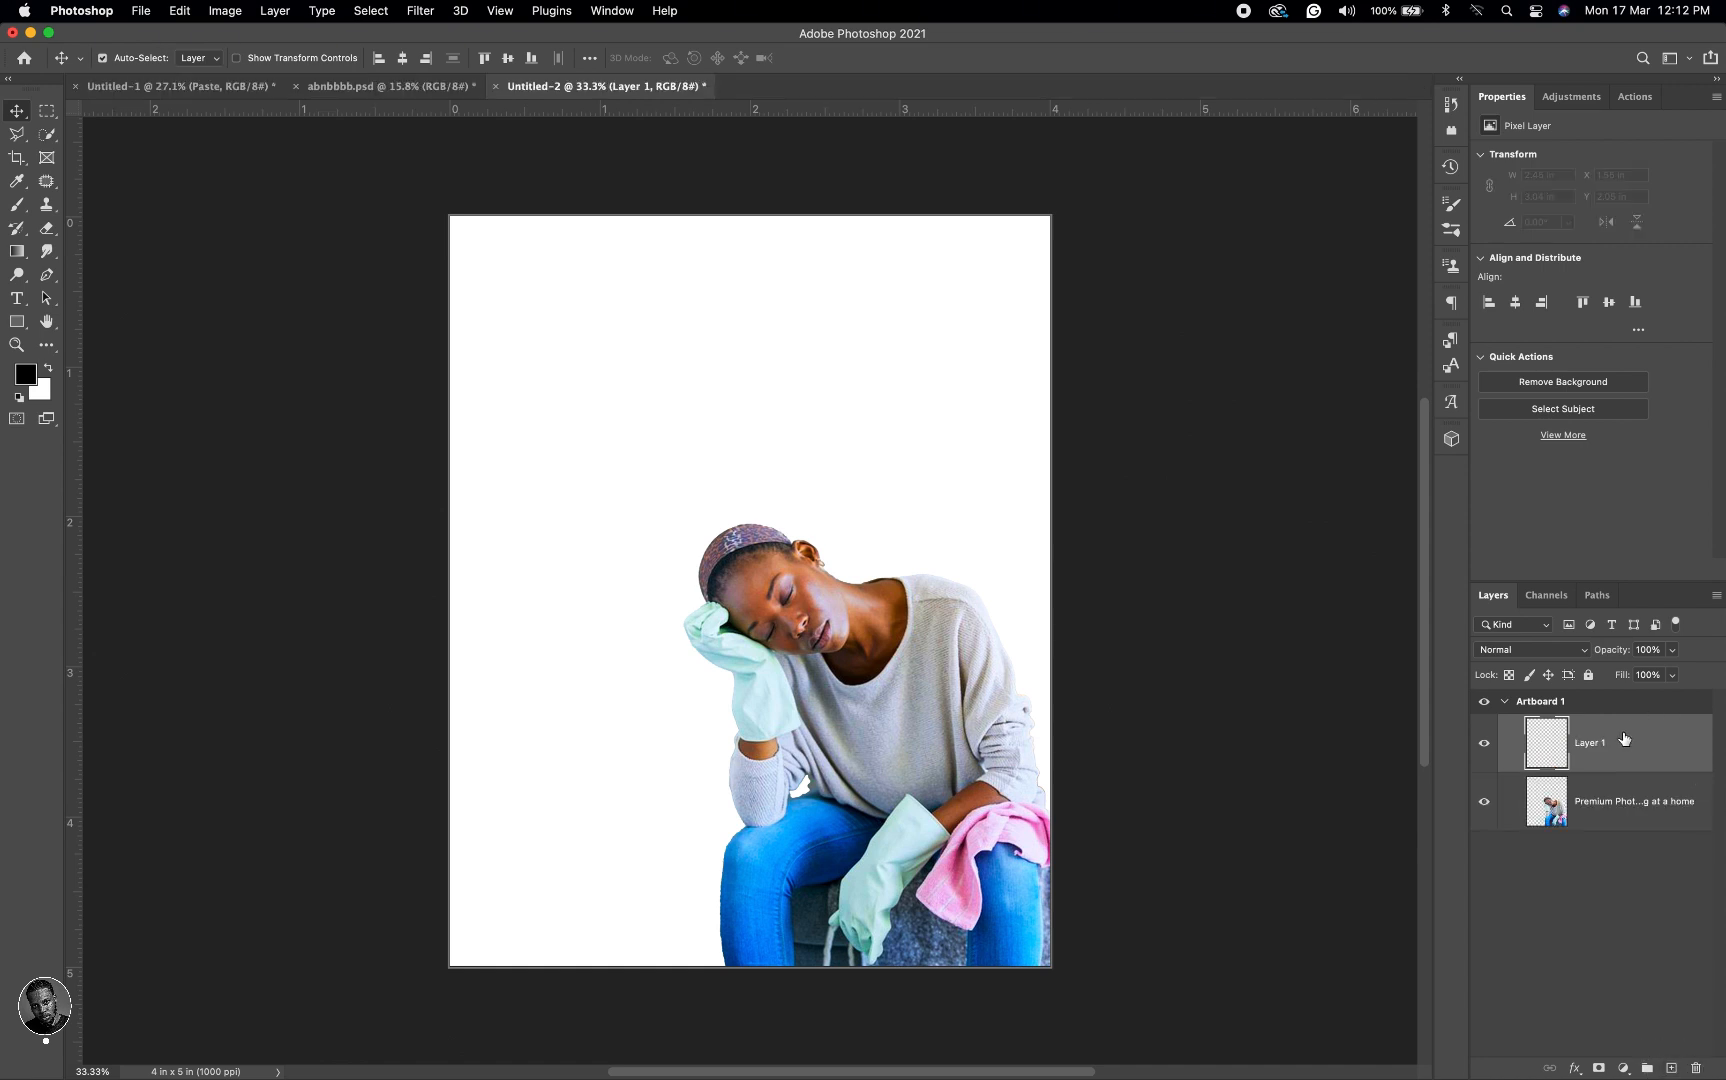
left_click_drag(1623, 740, 1618, 810)
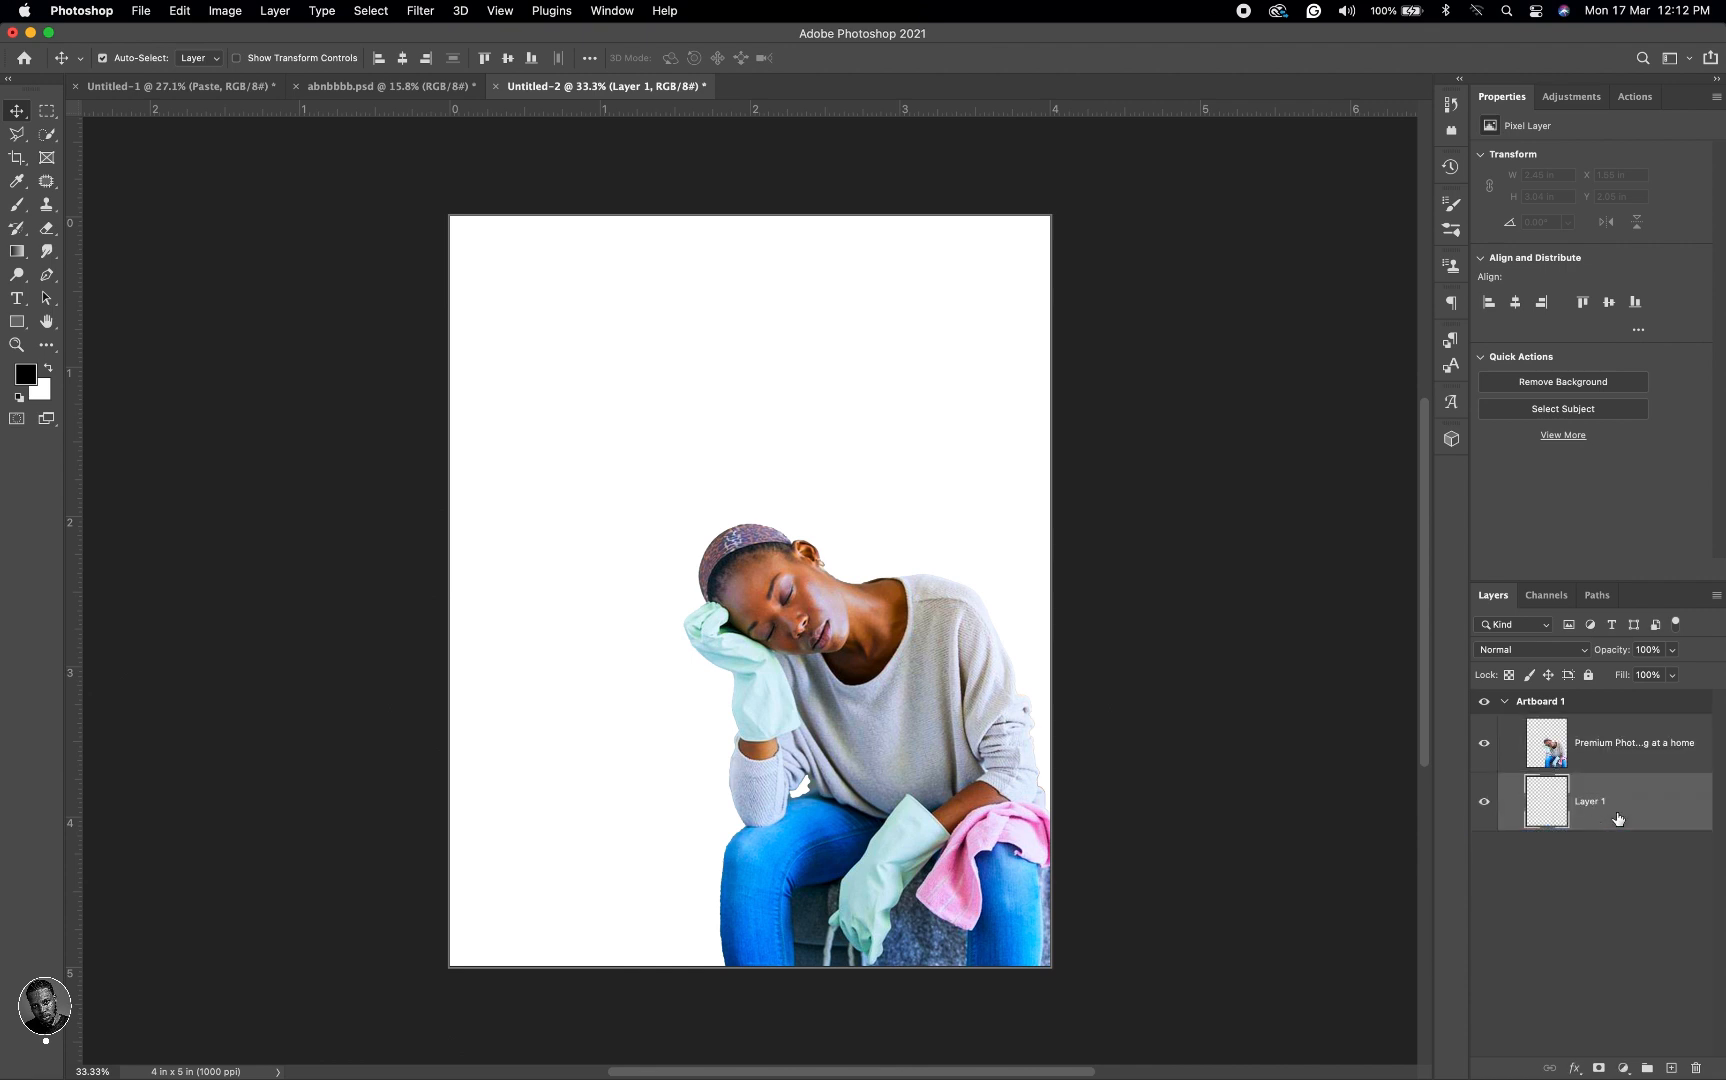
Step: Open the Gradient tool's gradient for editing and remove its intermediate white color stop
left_click(16, 252)
left_click(23, 254)
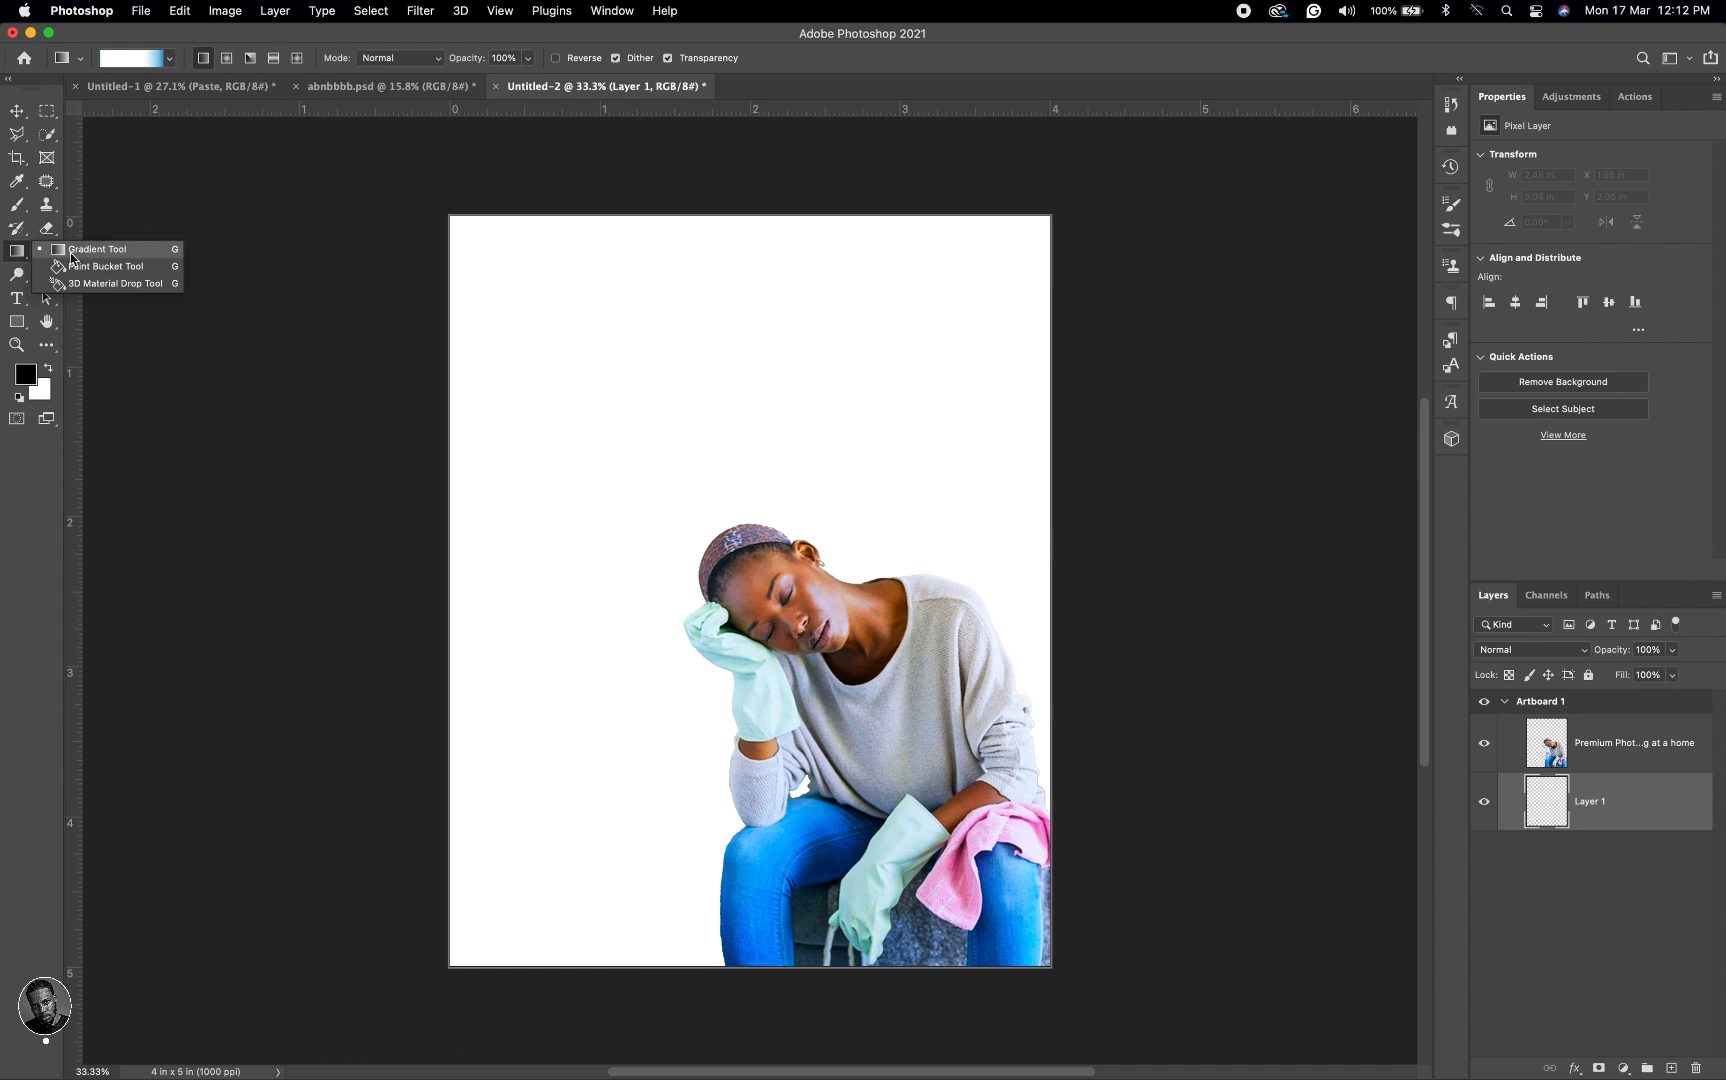
left_click(71, 255)
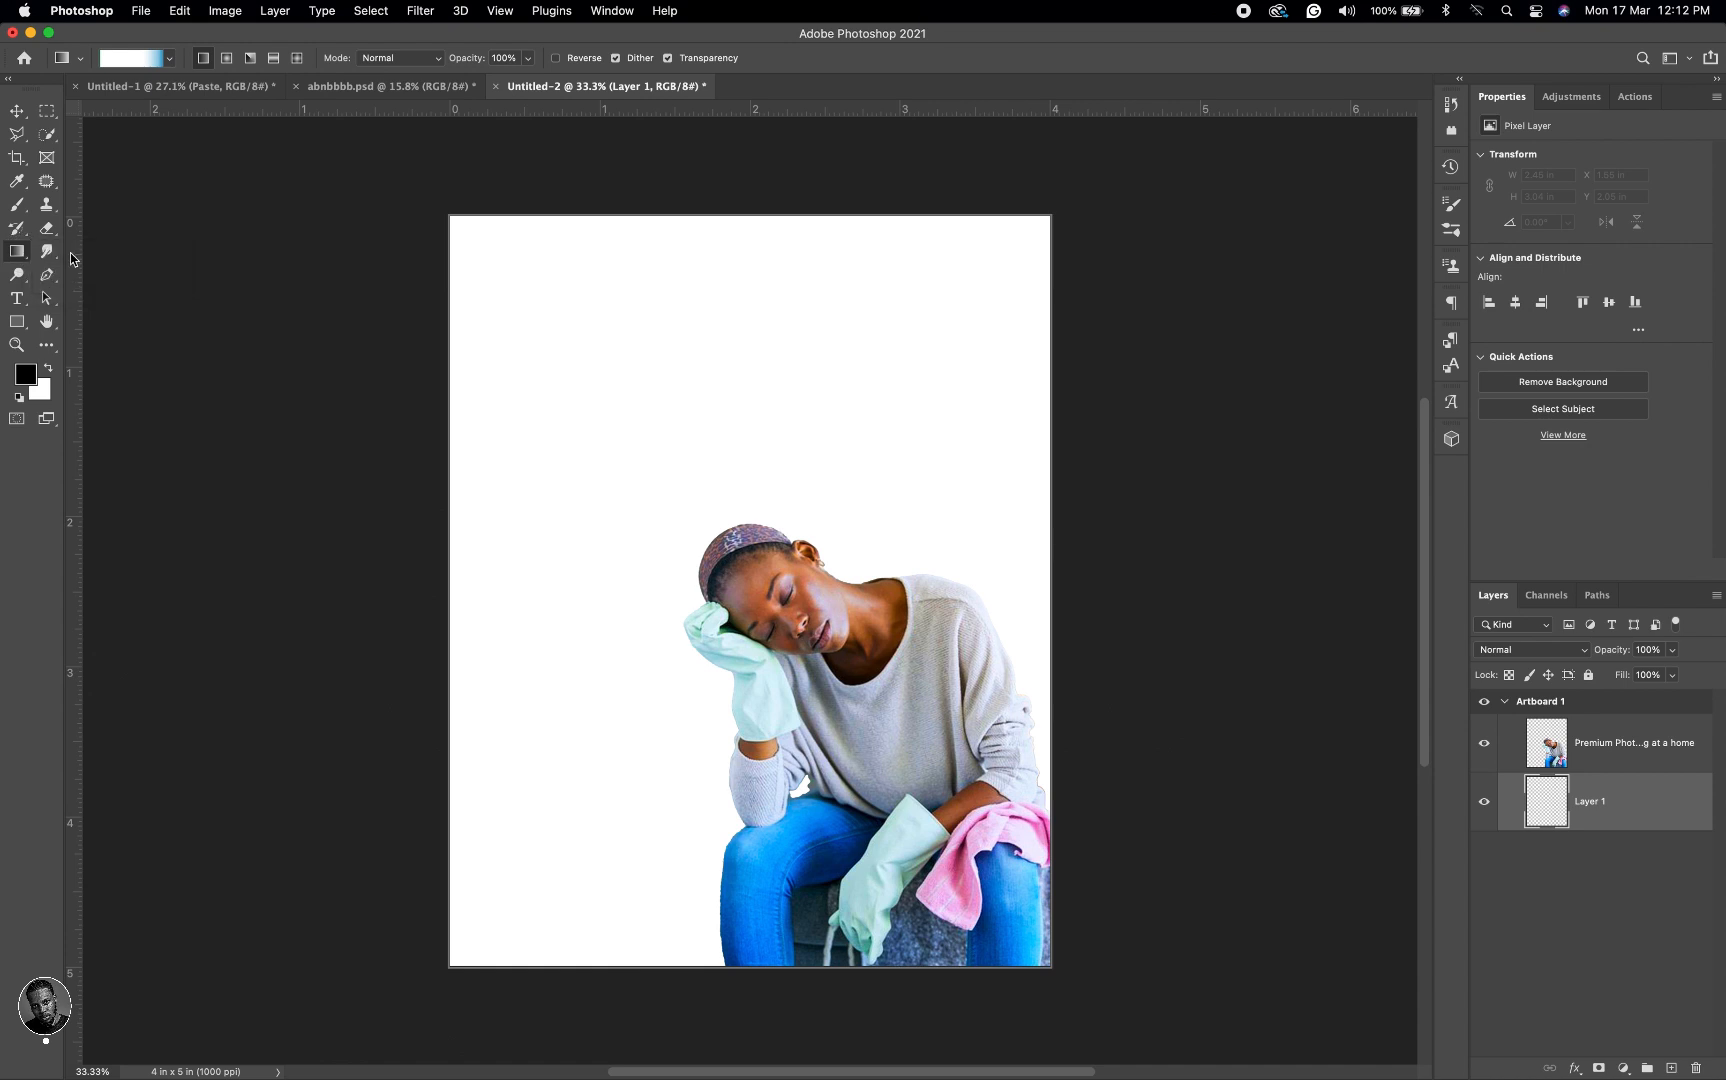
left_click(128, 60)
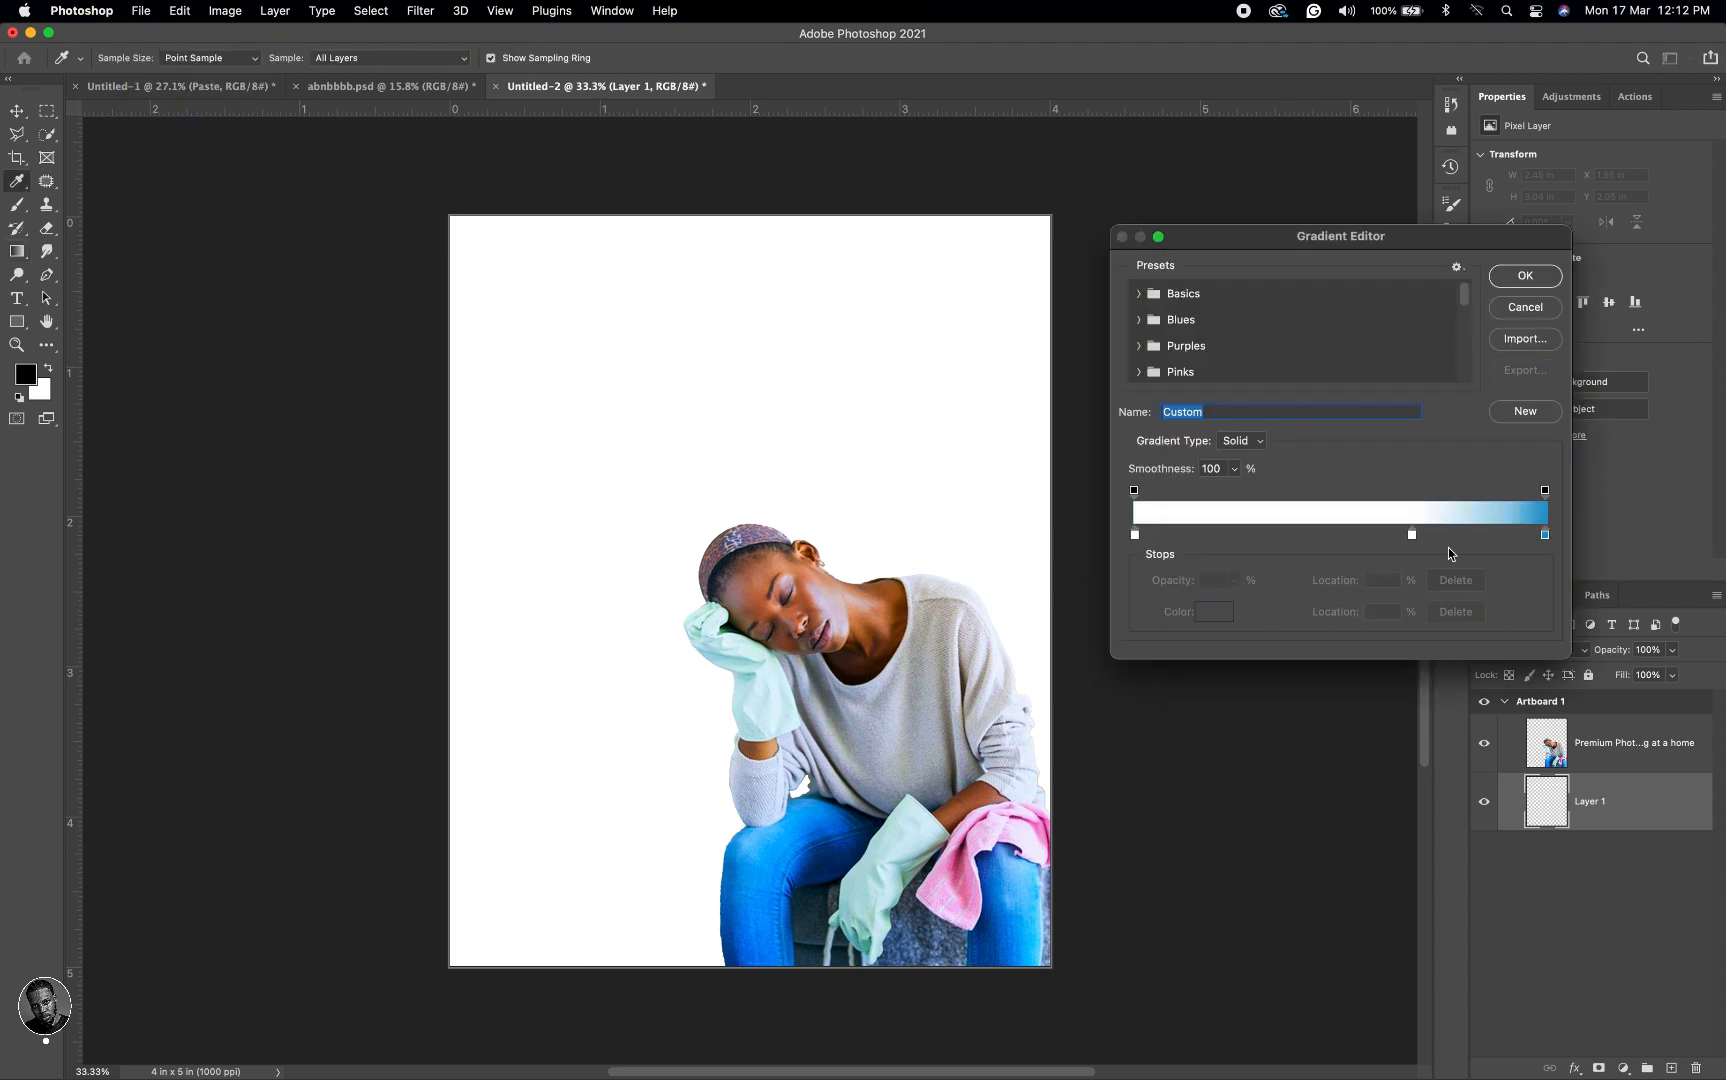
left_click_drag(1410, 533, 1391, 575)
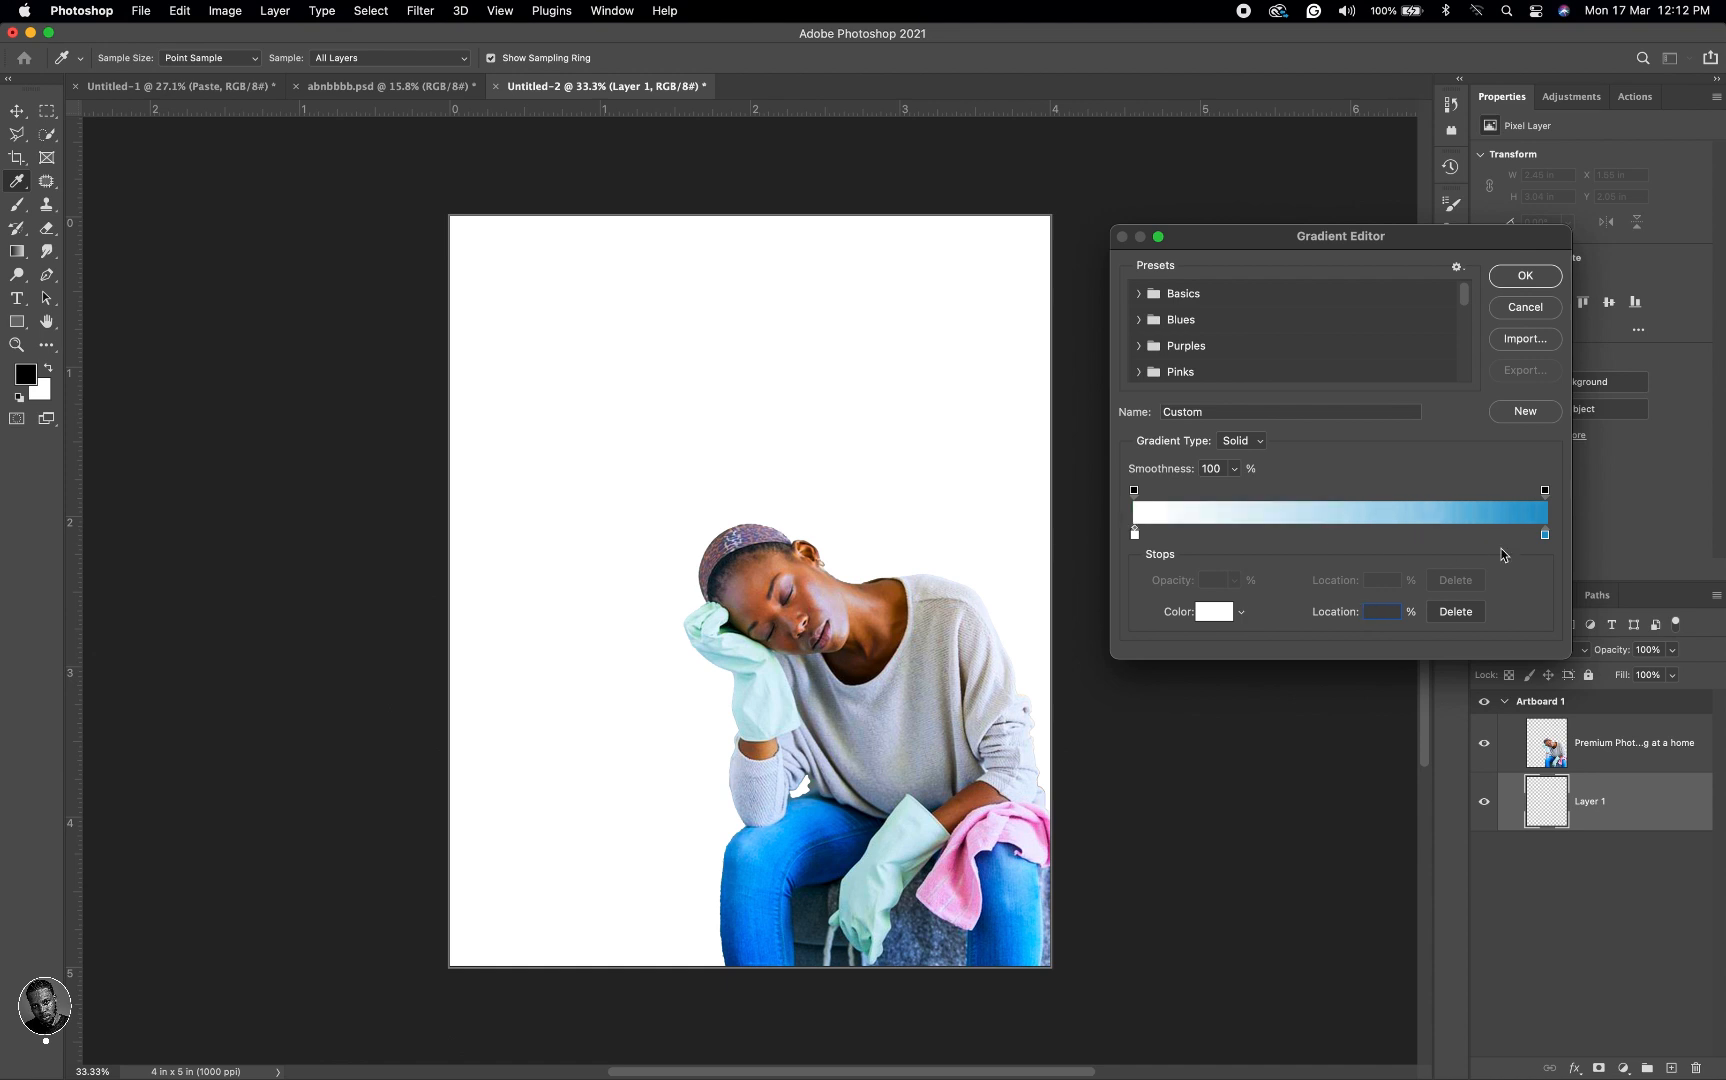
Step: Recolor the gradient's end stop to a slightly brighter blue and its start stop to white
left_click(1545, 535)
left_click(1211, 615)
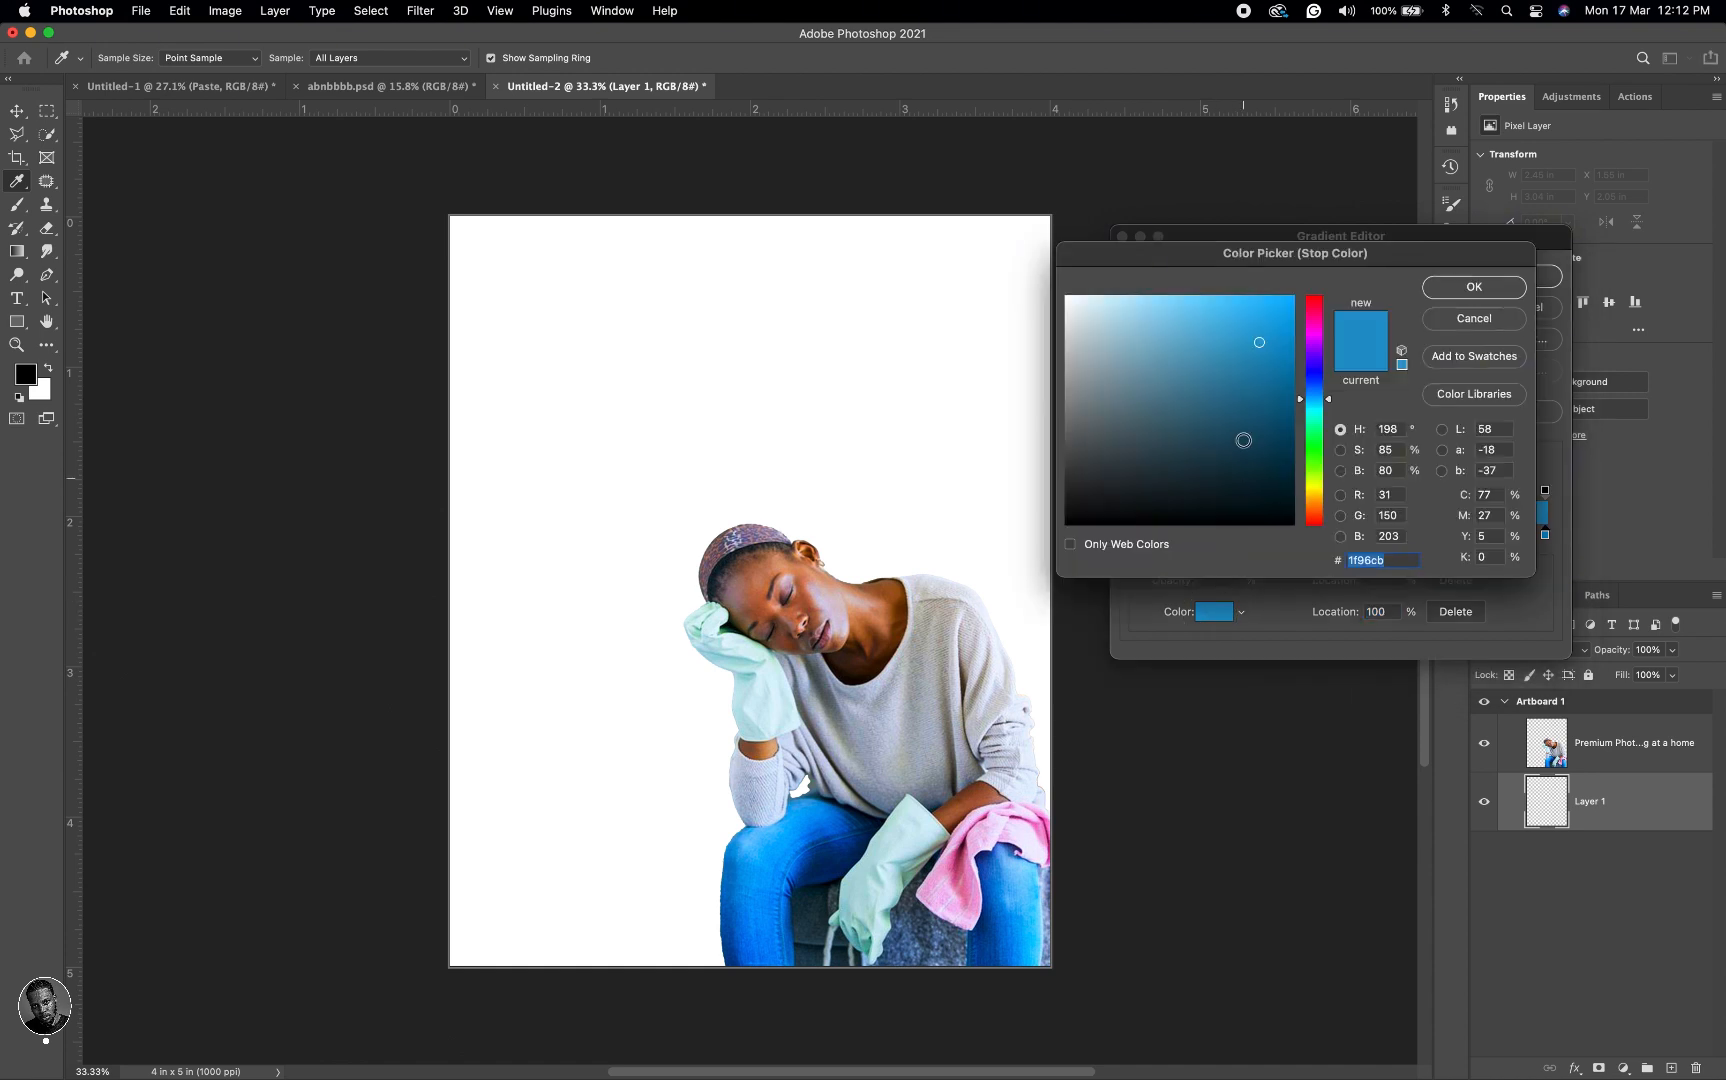
left_click_drag(1262, 343, 1270, 333)
left_click(1462, 289)
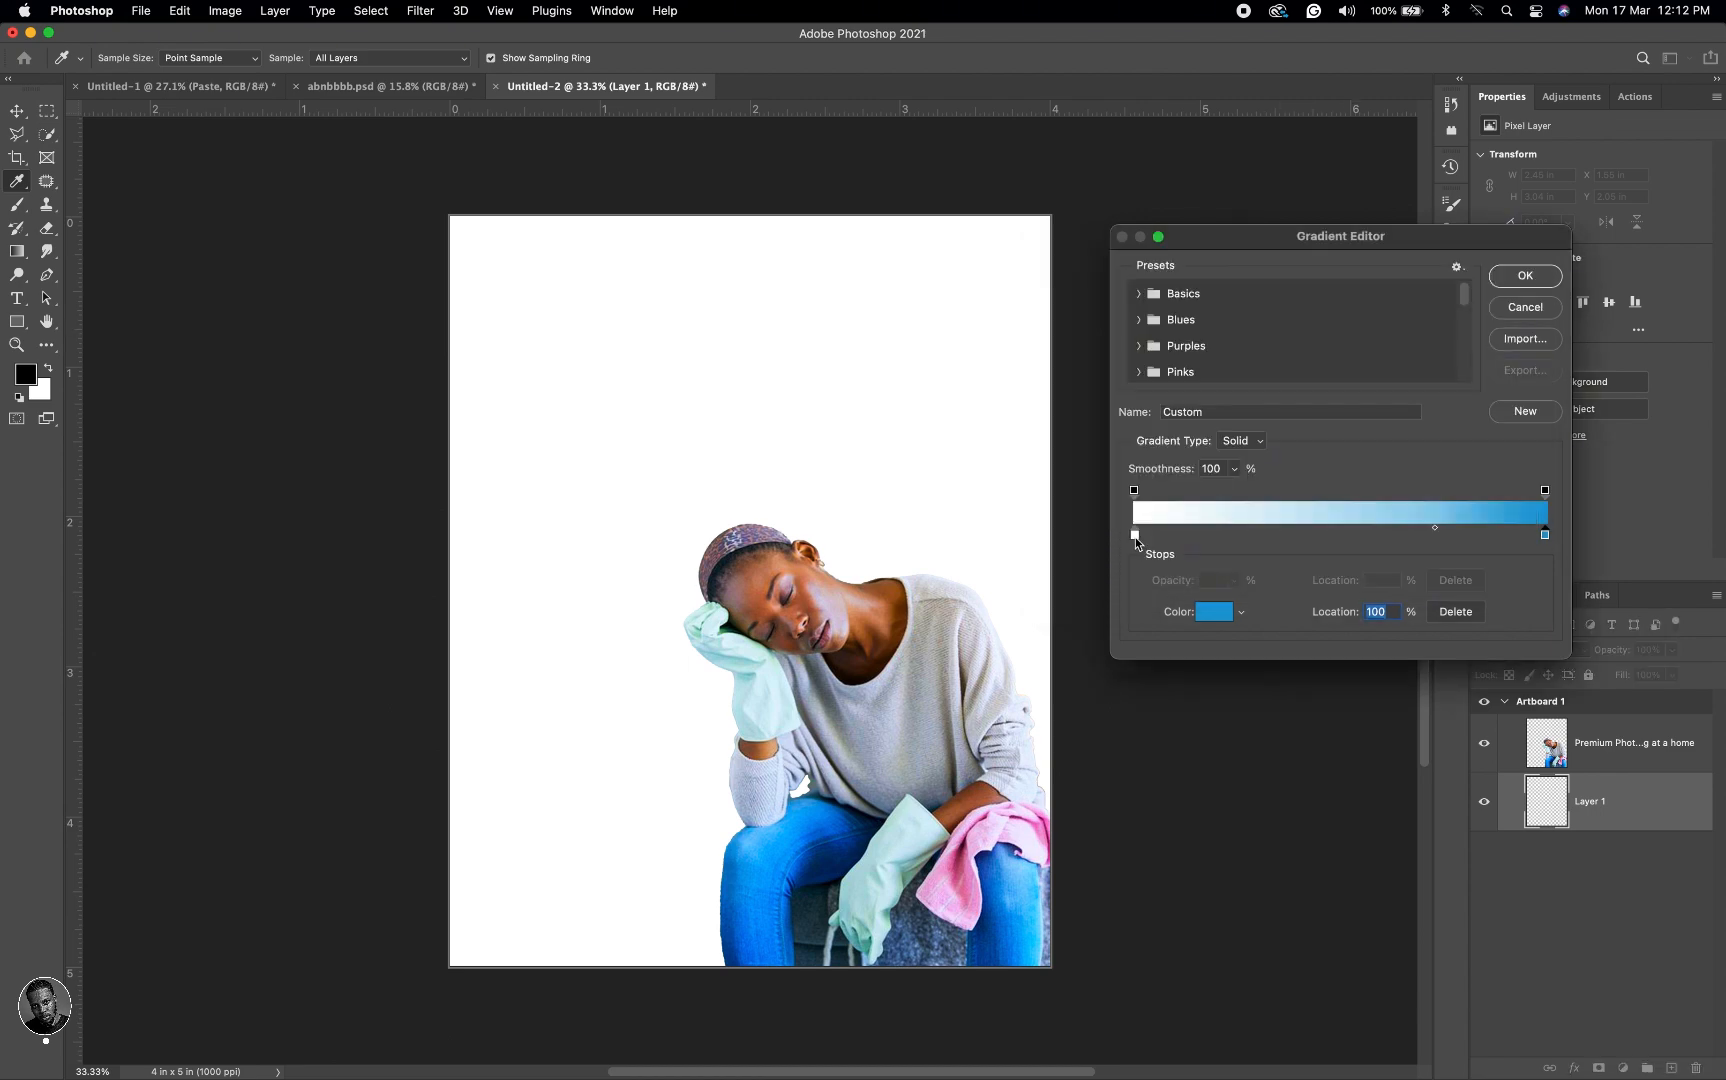
left_click(1135, 537)
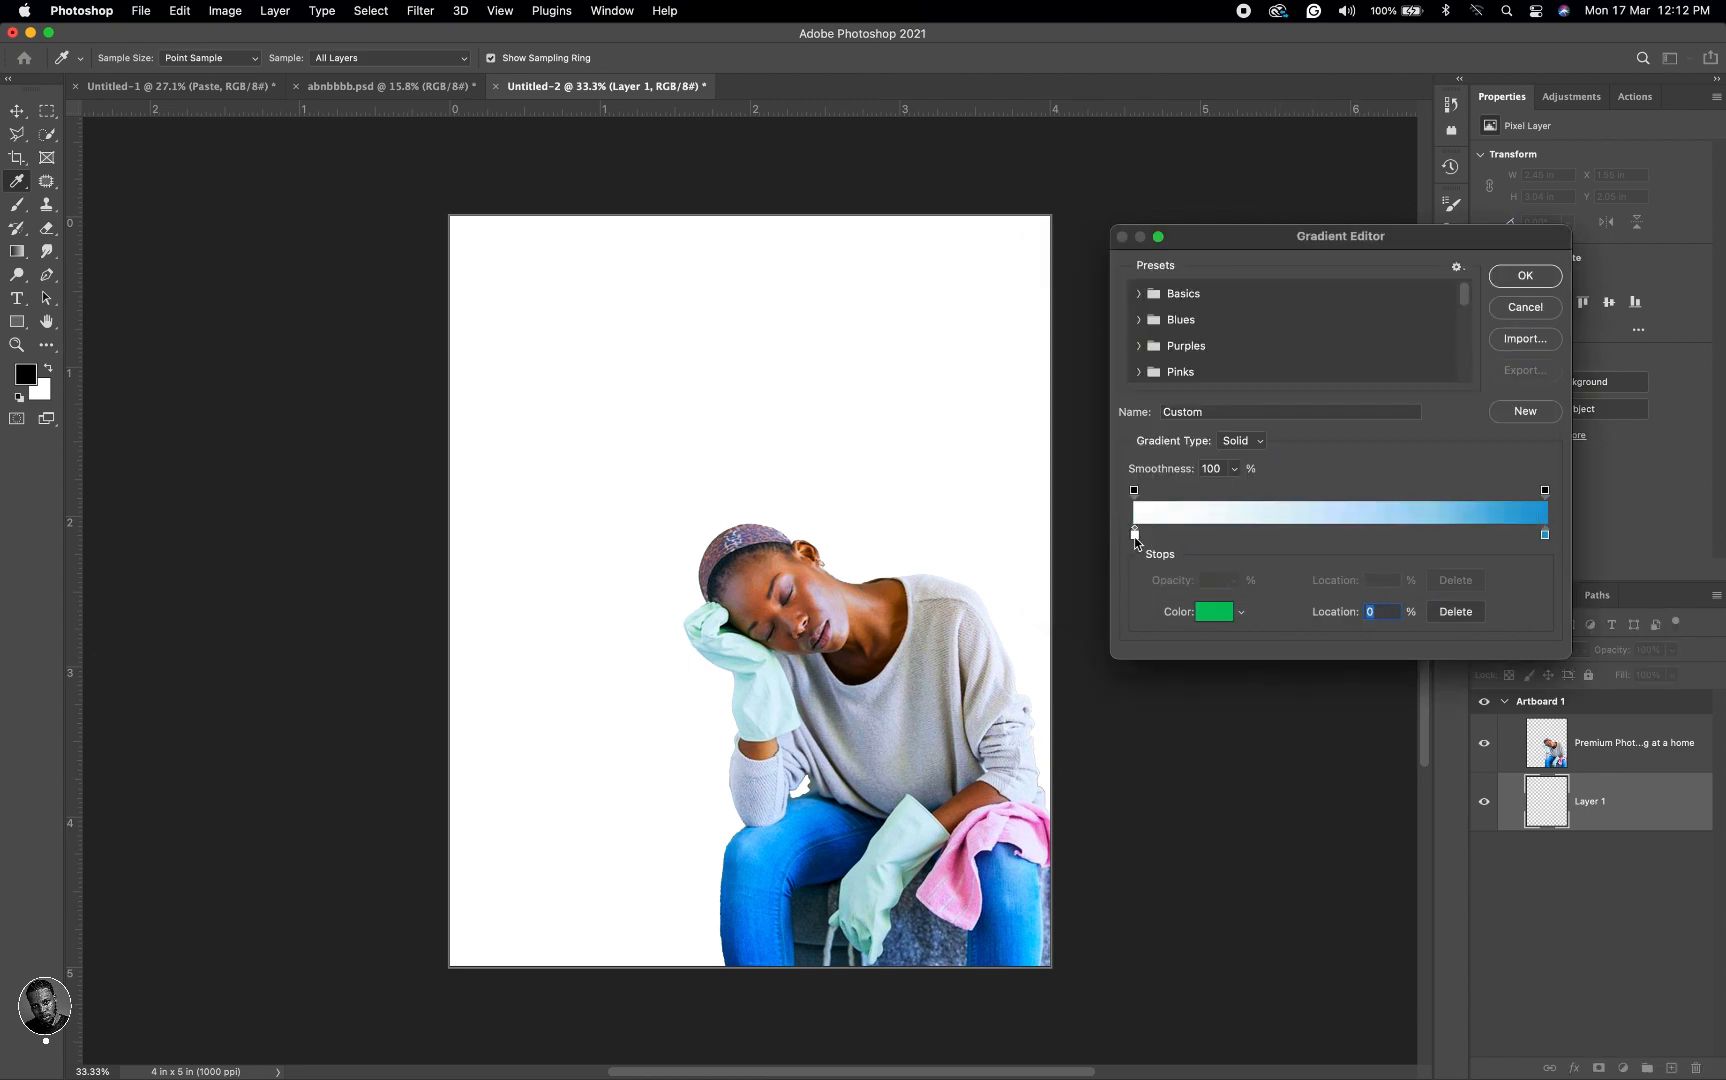
left_click(1209, 612)
left_click_drag(1050, 292, 1026, 256)
left_click(1436, 288)
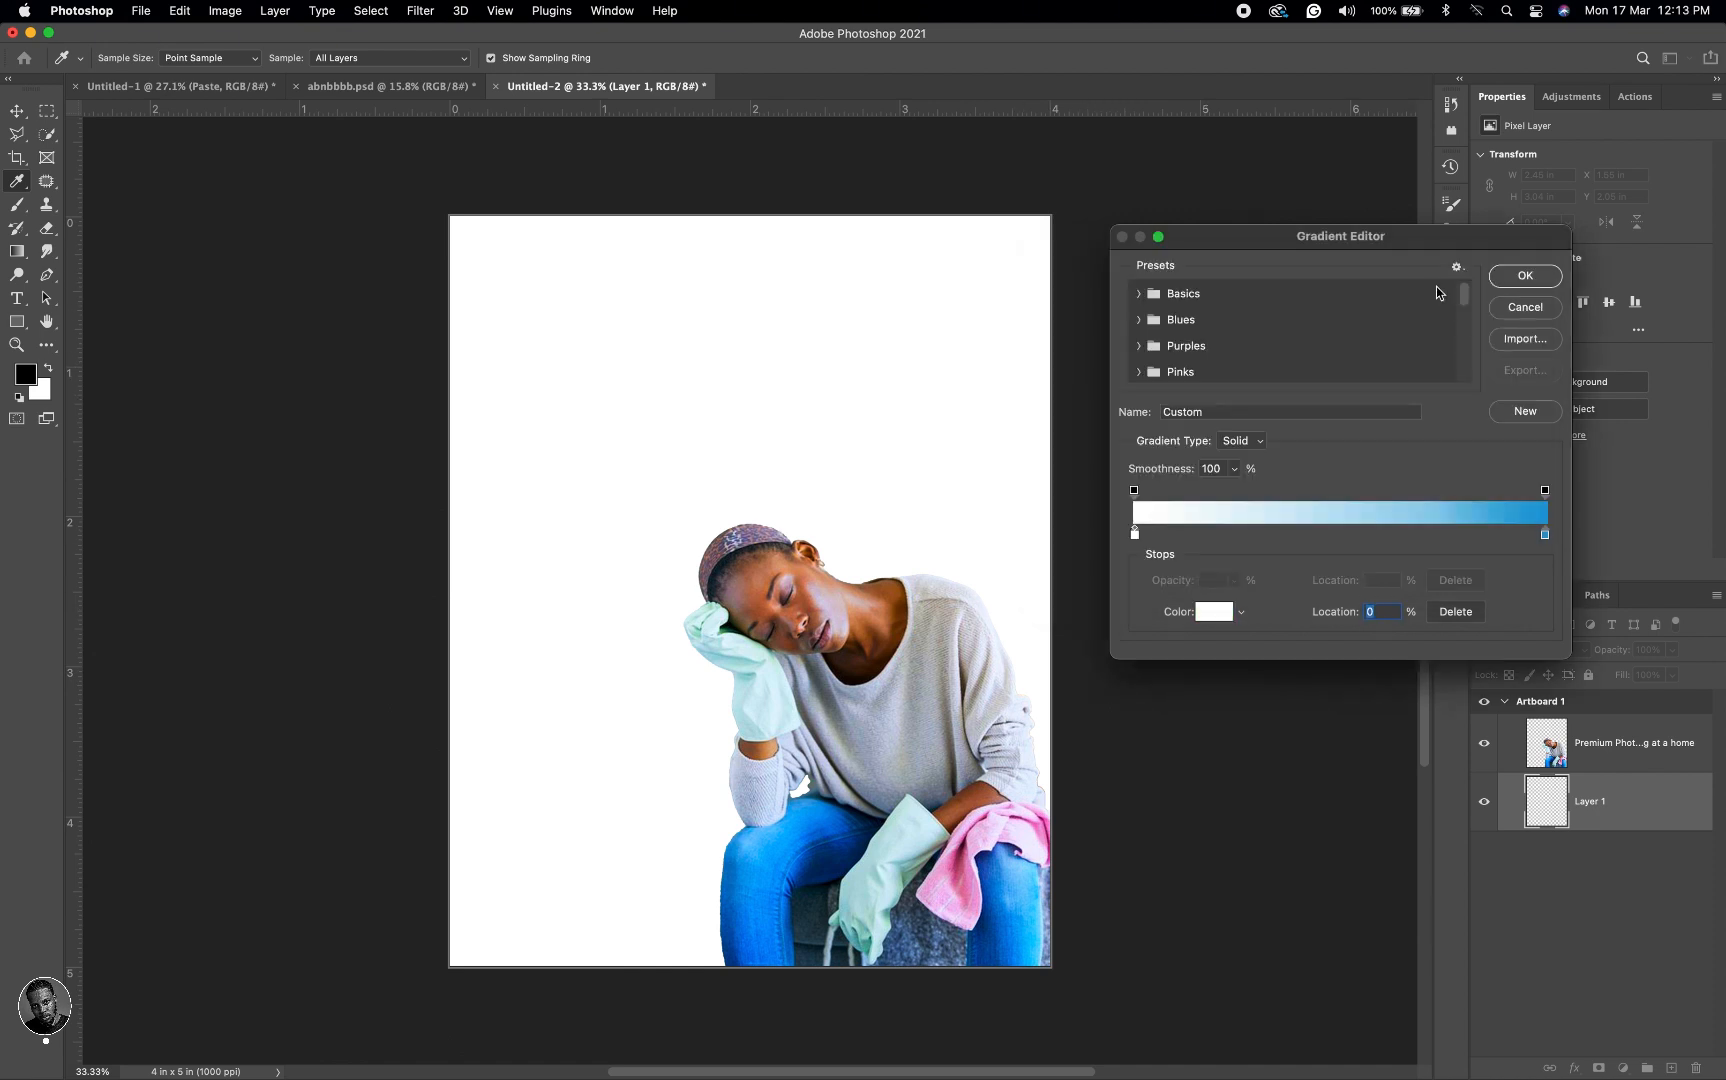
Step: Add a white stop at 64% in the gradient, shift the white-to-blue midpoint slightly toward the white stop, and accept the gradient
left_click(1398, 533)
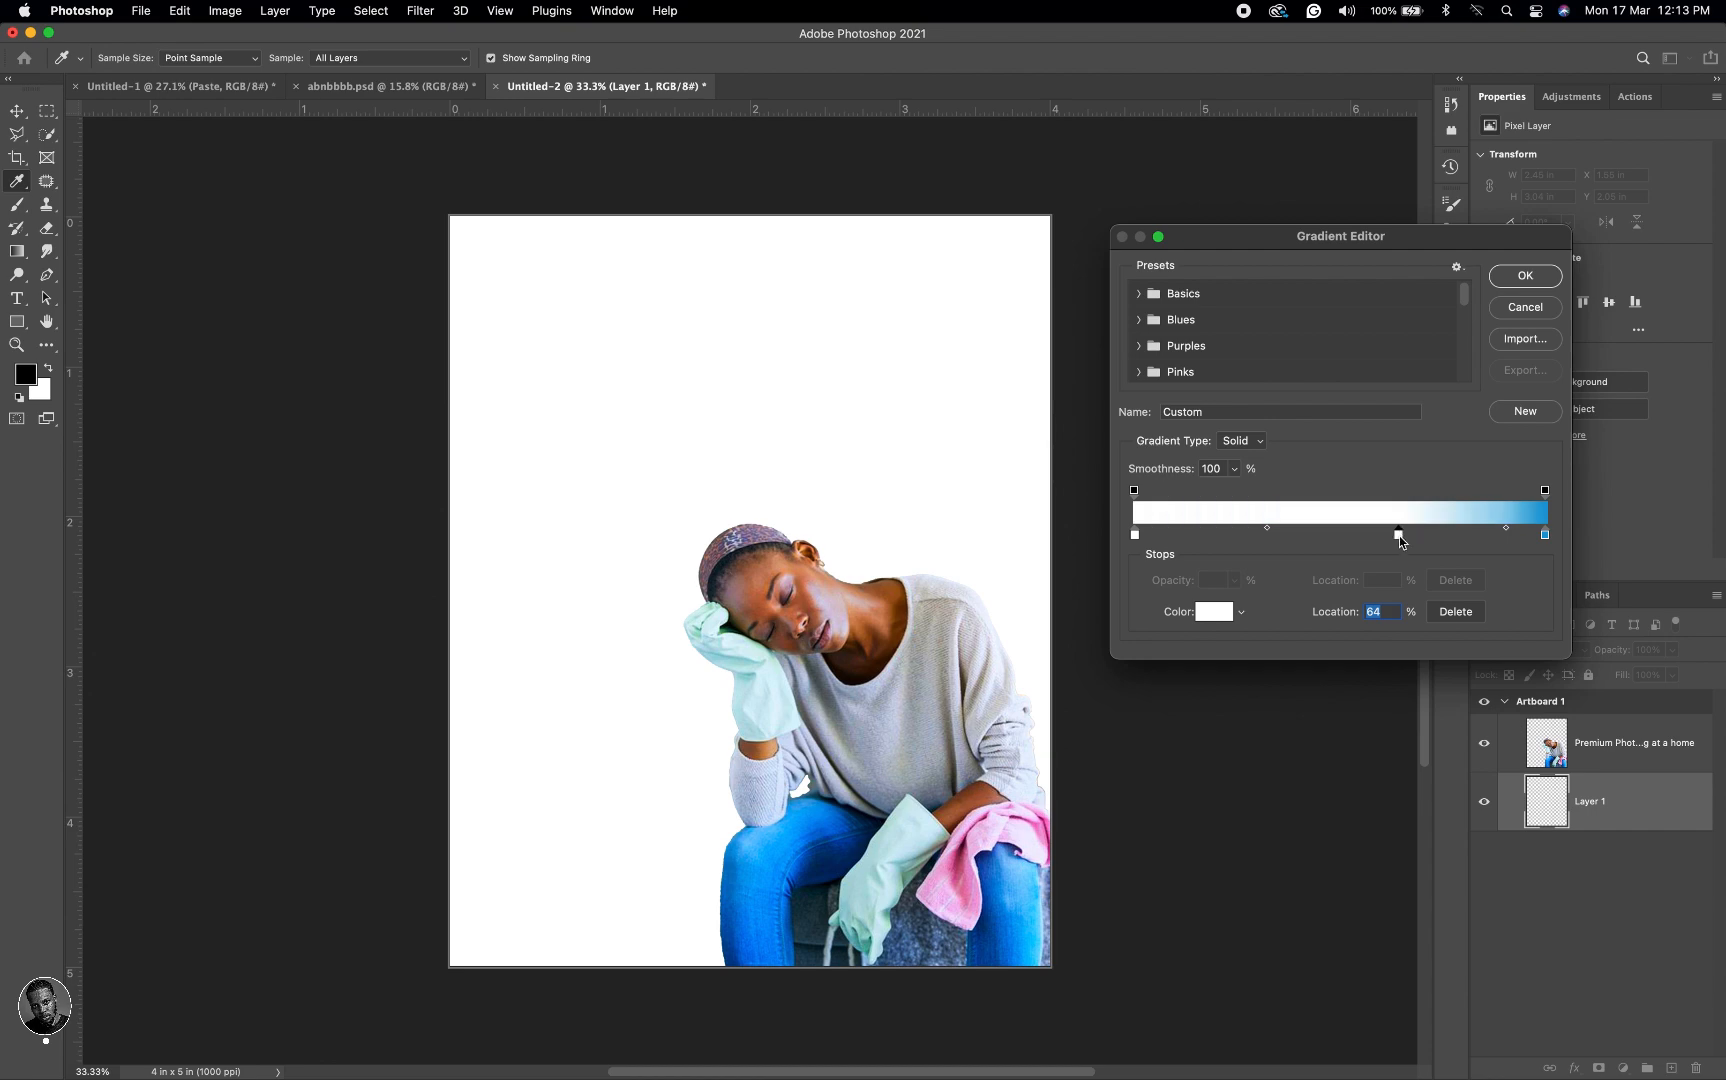
left_click(1212, 613)
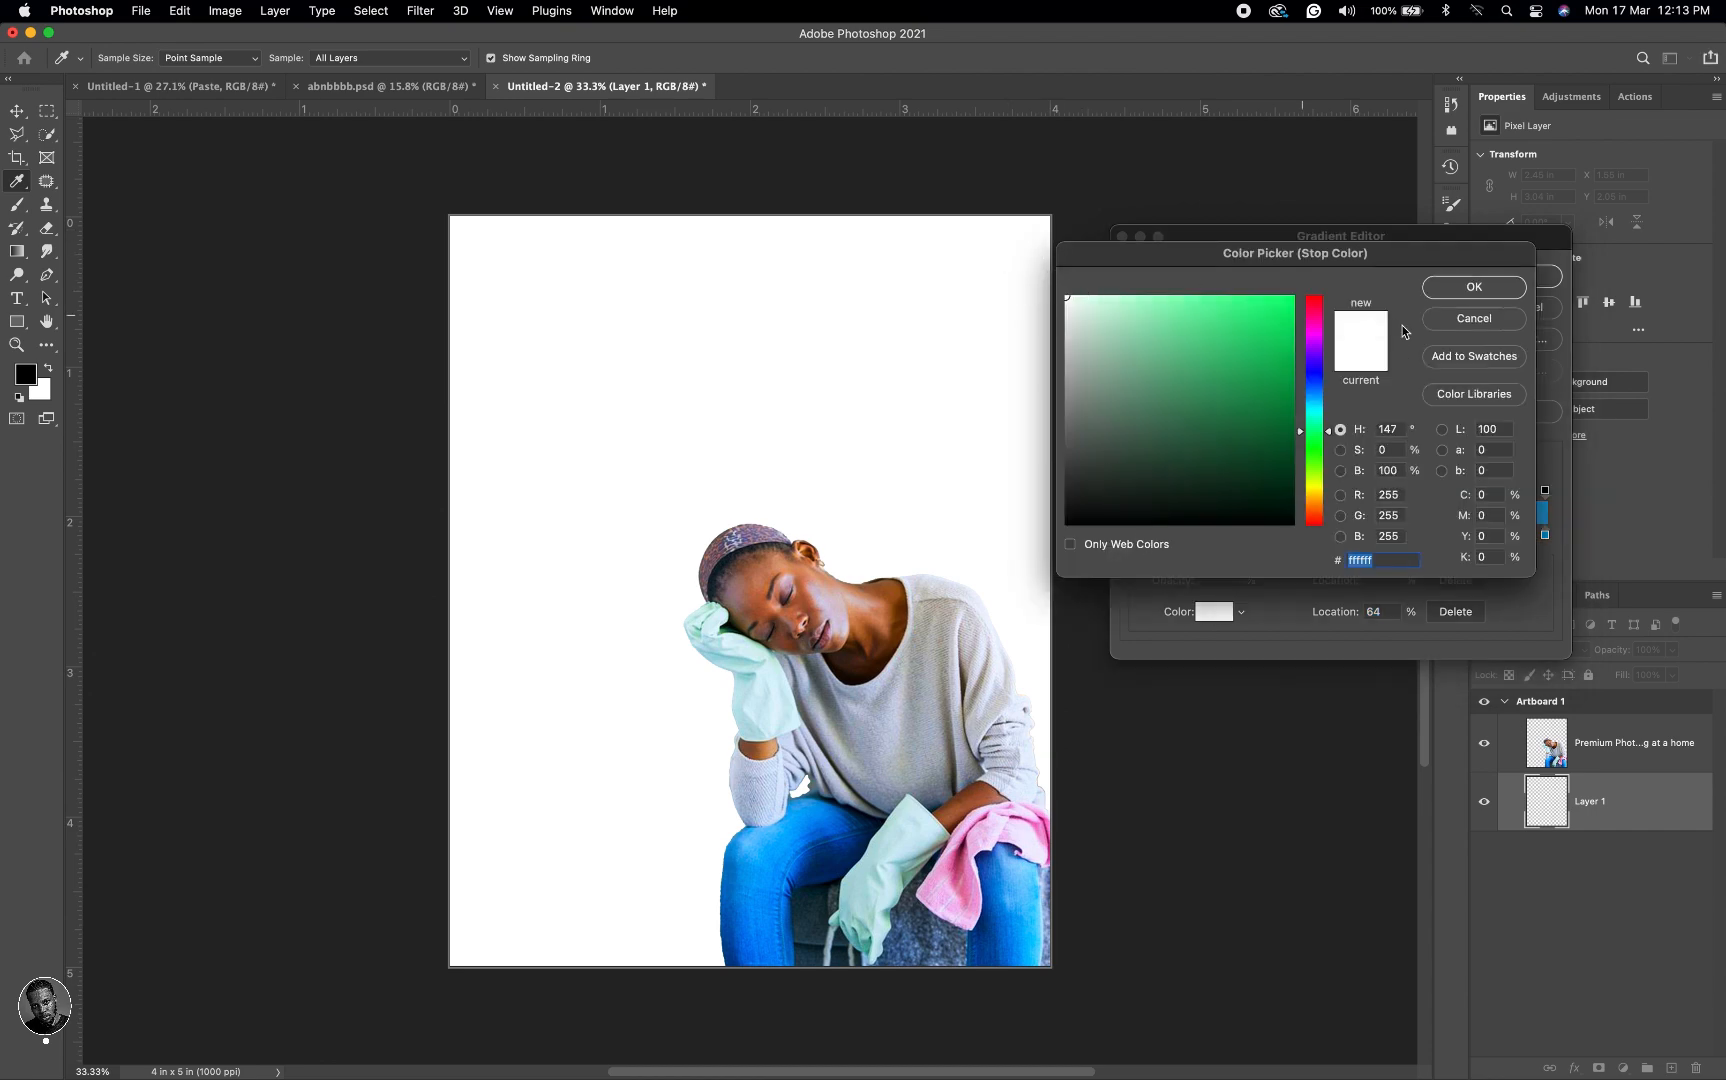
left_click(1450, 288)
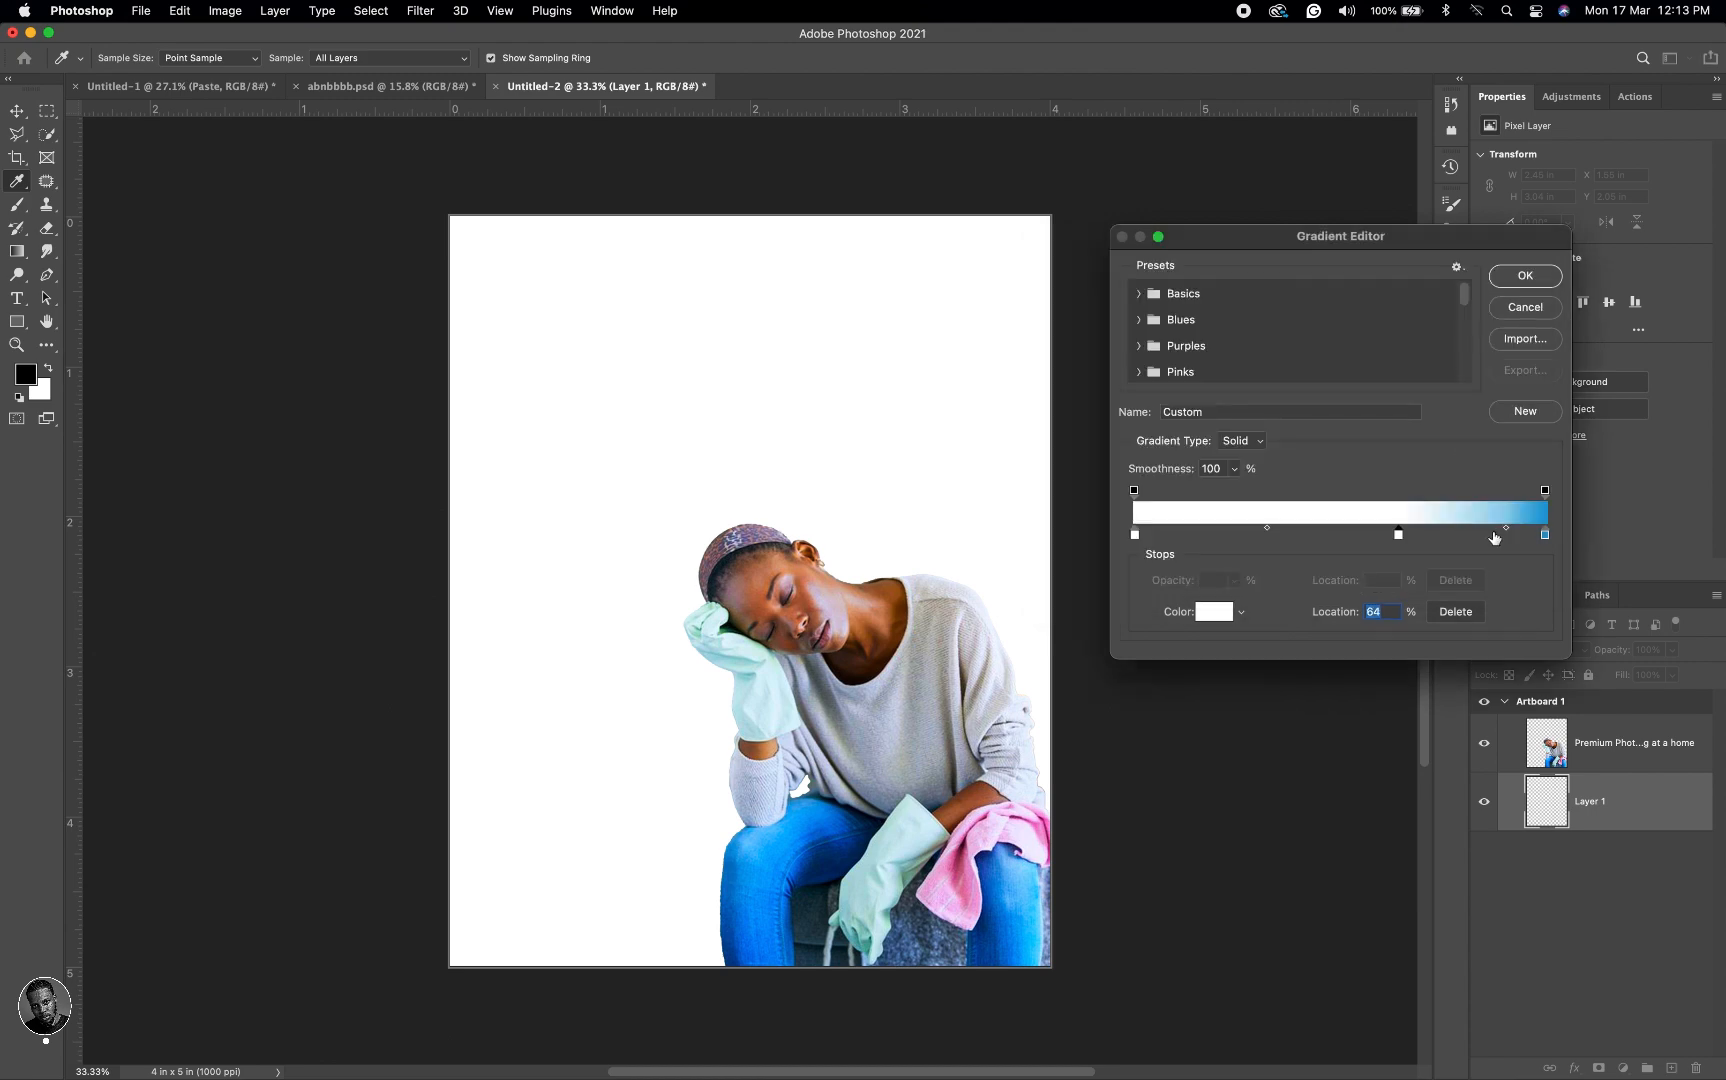
left_click_drag(1506, 527, 1497, 532)
left_click(1516, 281)
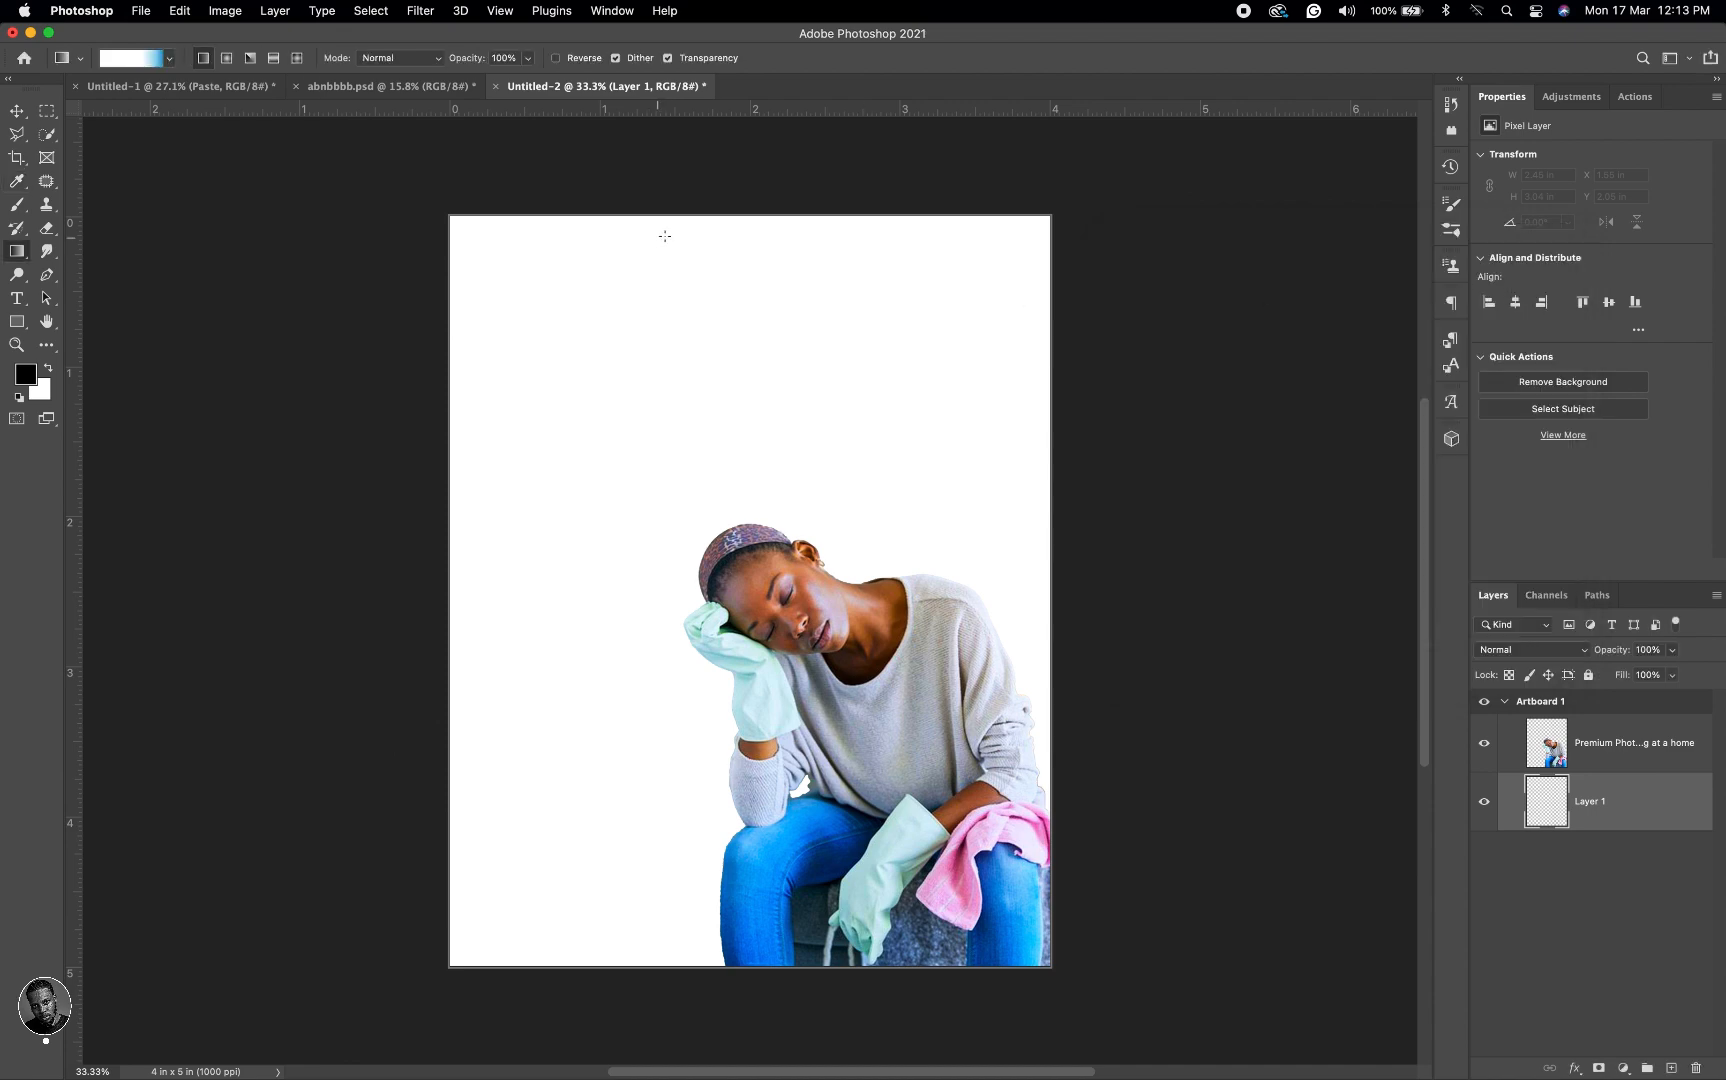
Step: Fill Layer 1 with the white-to-blue gradient, drawn straight down from the artboard's top edge to its bottom edge
left_click_drag(686, 214, 682, 800)
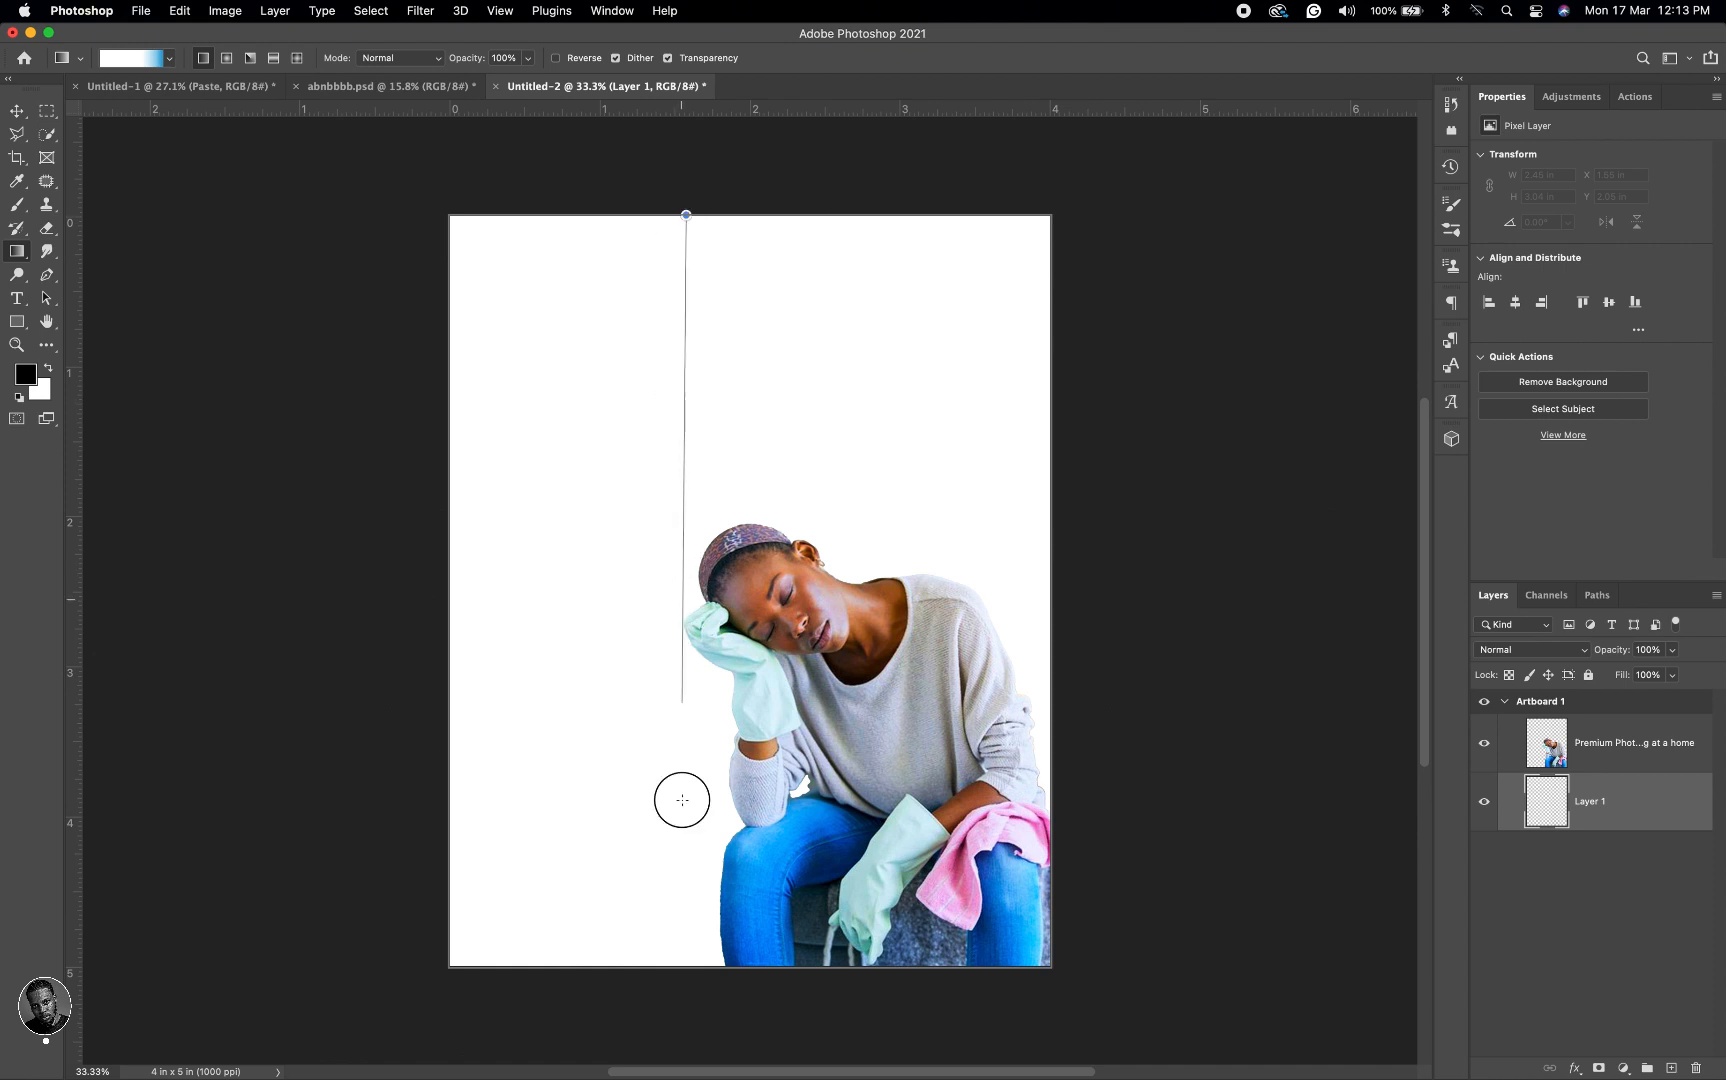
left_click_drag(682, 800, 678, 966)
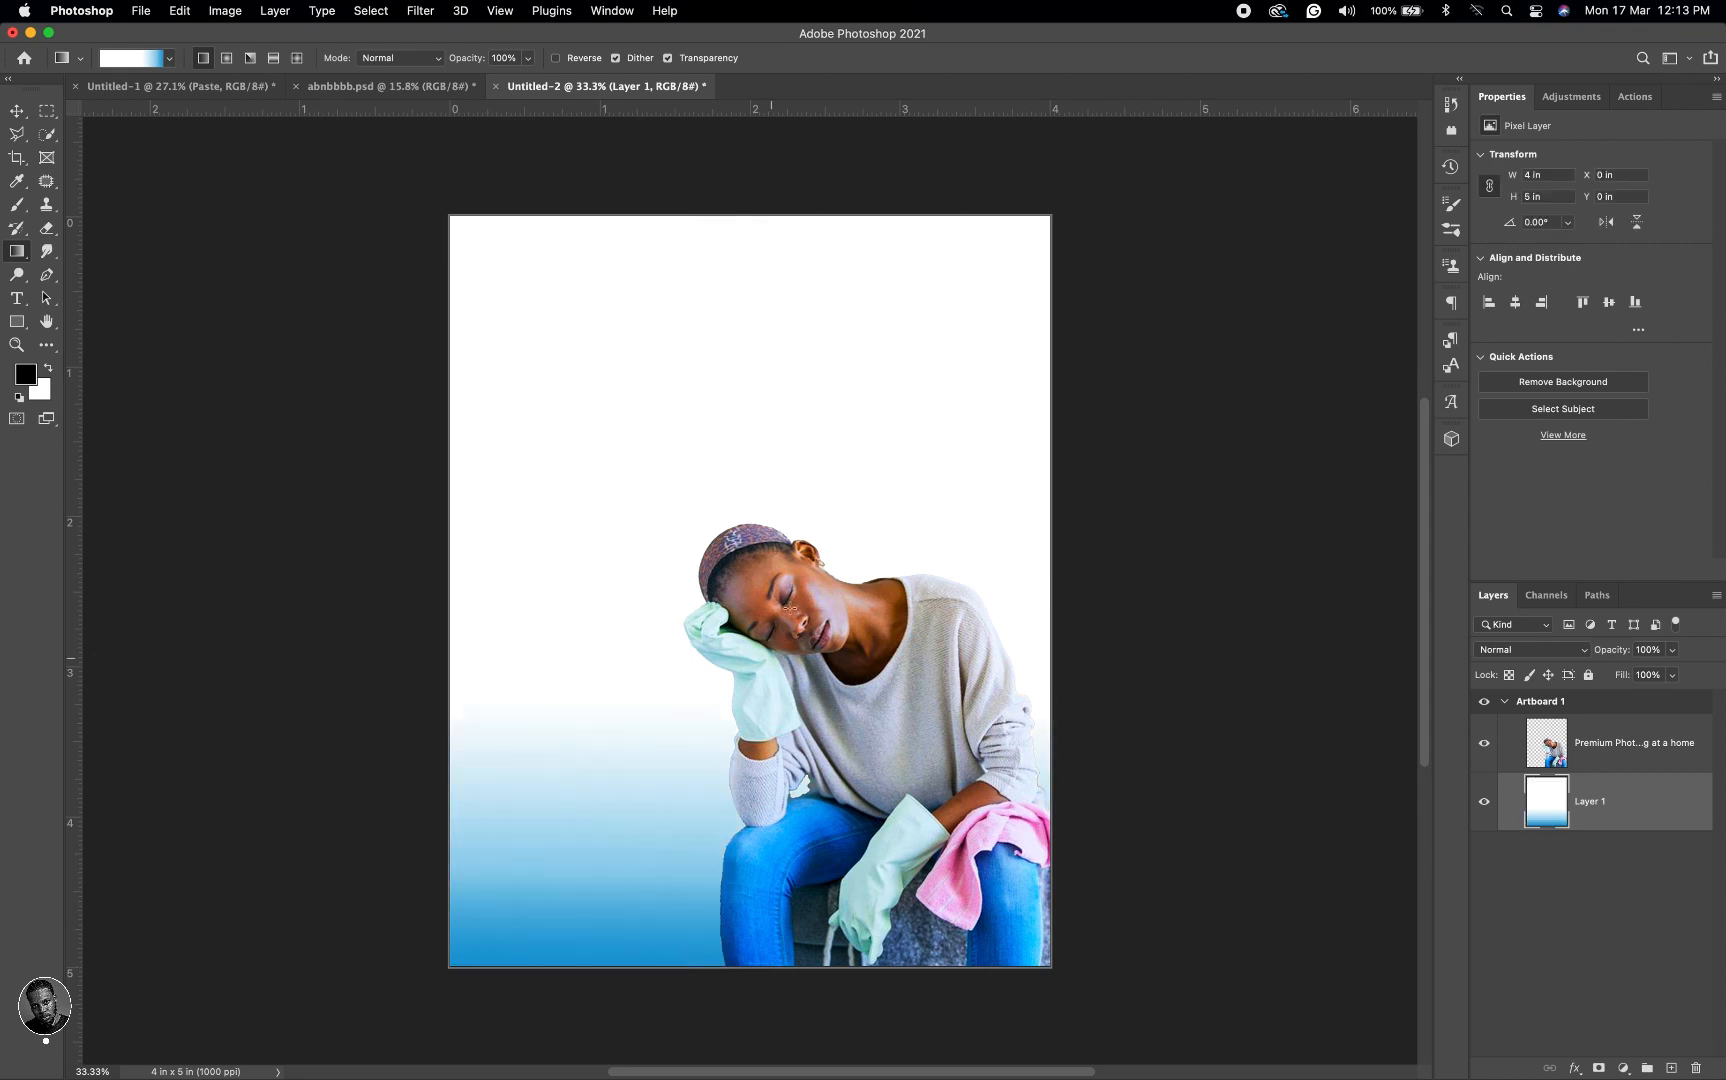
key("v")
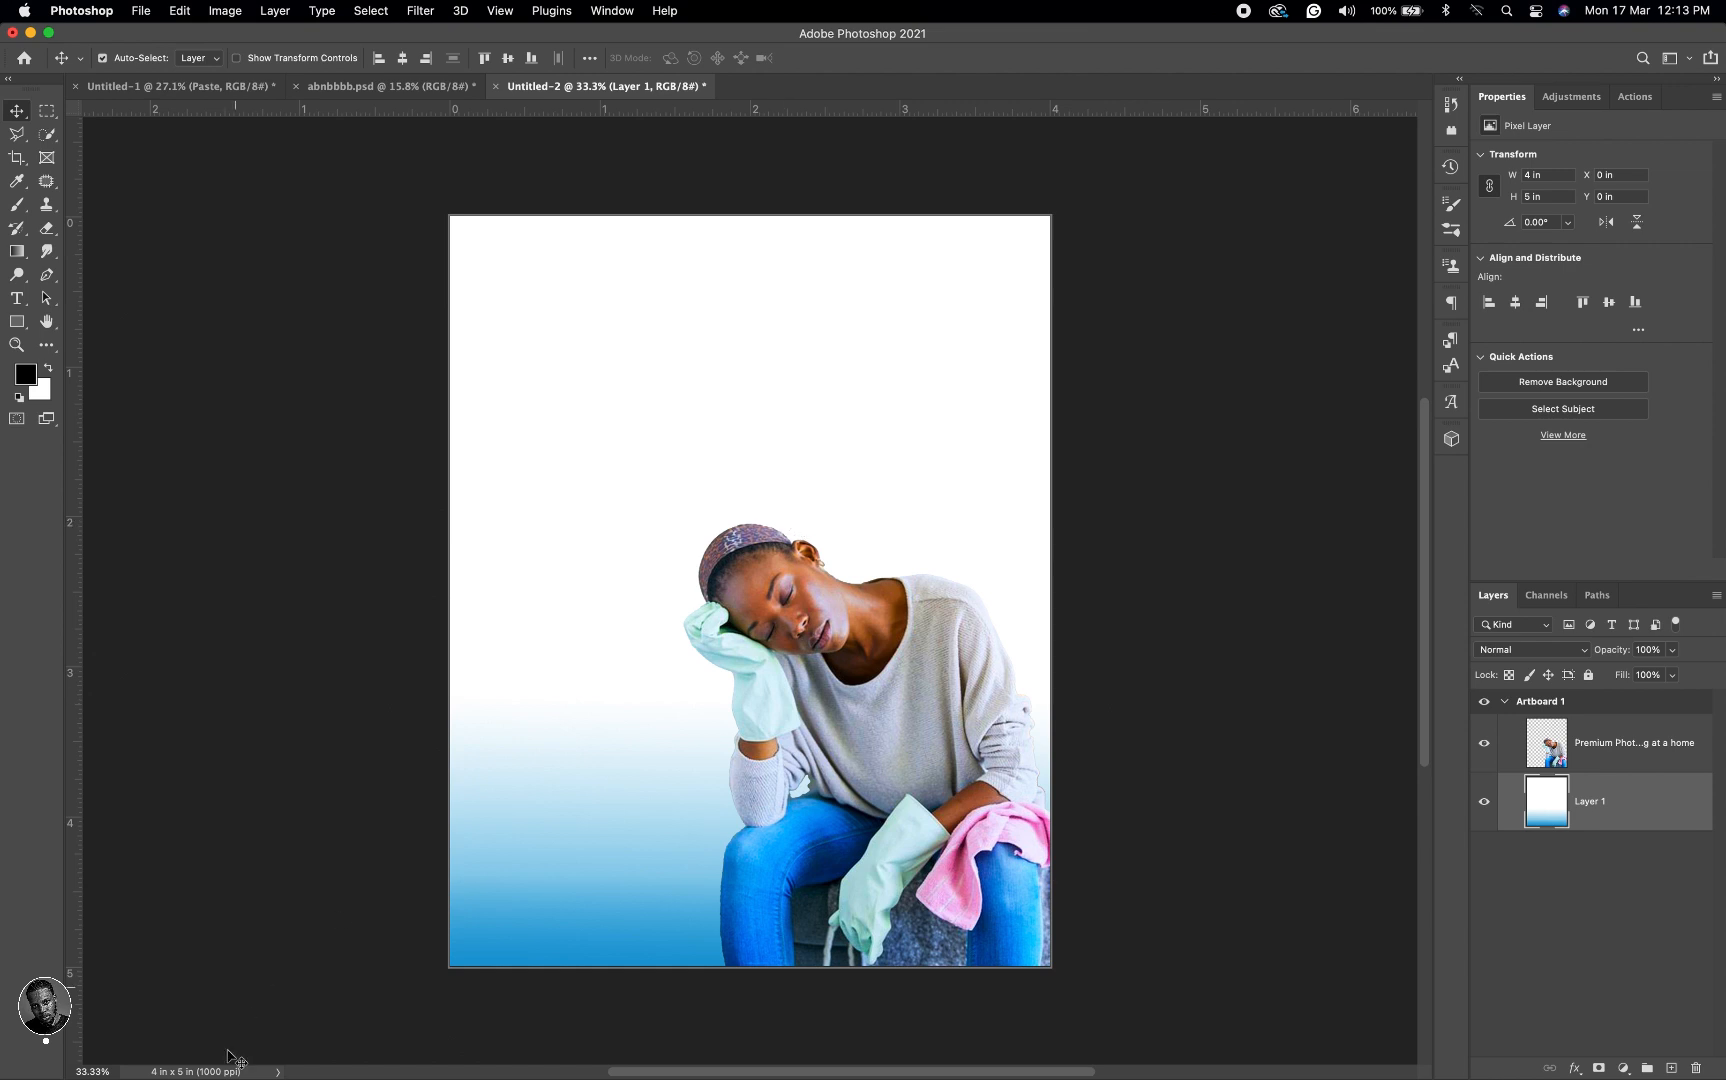
Step: Place ABNBLOGOO.png from Finder, scale it to about 0.37 x 0.45 in, and position it in the artboard's upper-left corner
mouse_move(268, 1078)
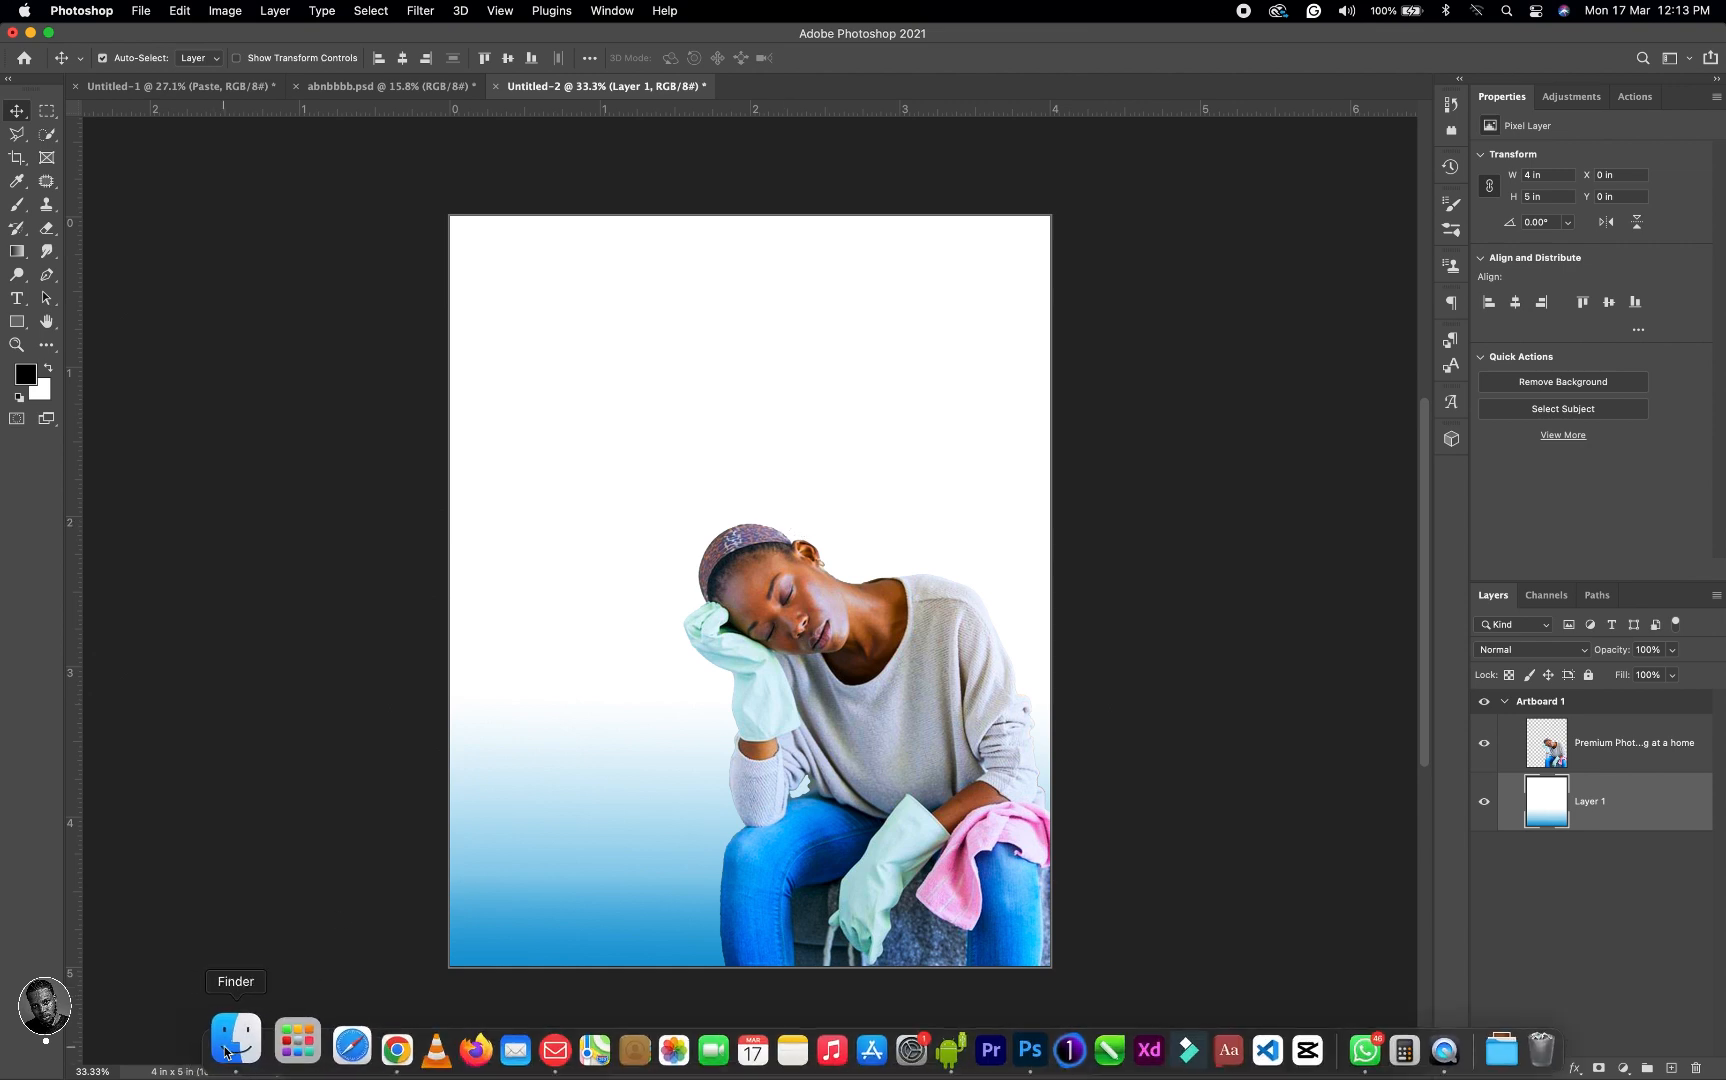
left_click(205, 1050)
left_click_drag(648, 610, 739, 374)
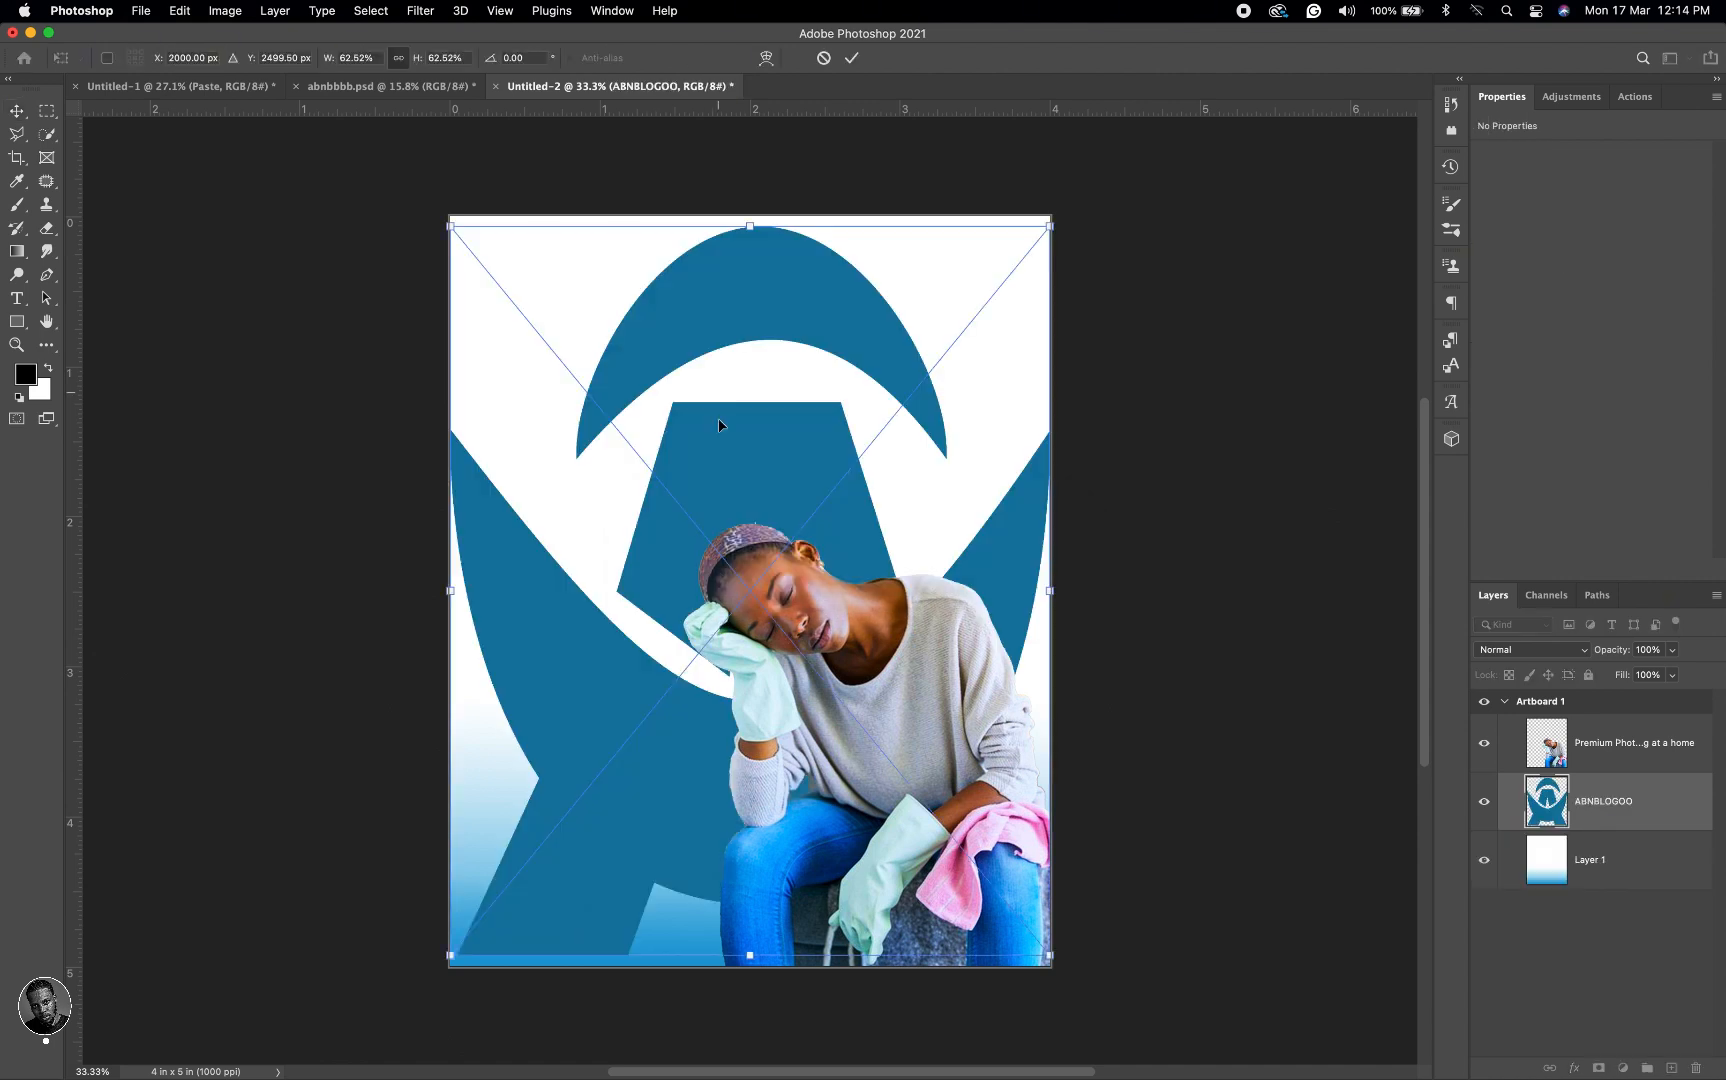
left_click(450, 957)
left_click_drag(450, 957, 538, 313)
left_click(852, 59)
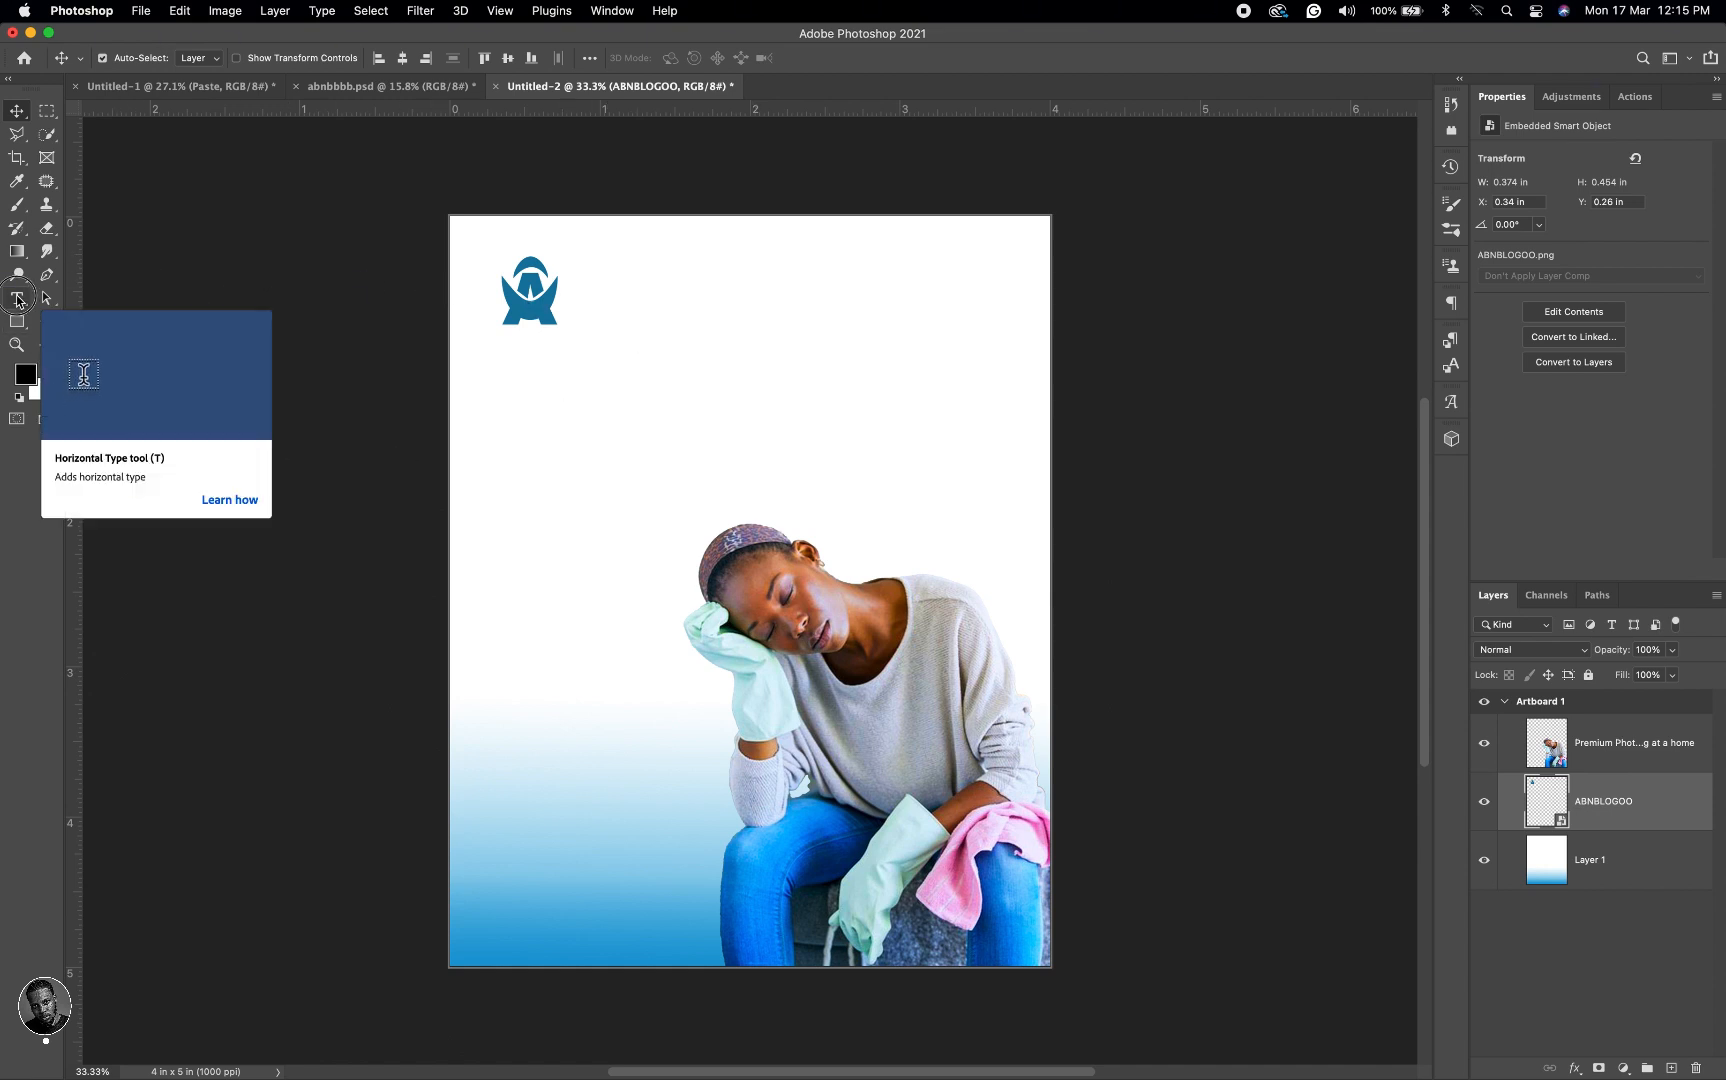
Step: Add the text "ABNB CLEANING SERVICES LTD." on three lines directly below the logo
left_click(17, 300)
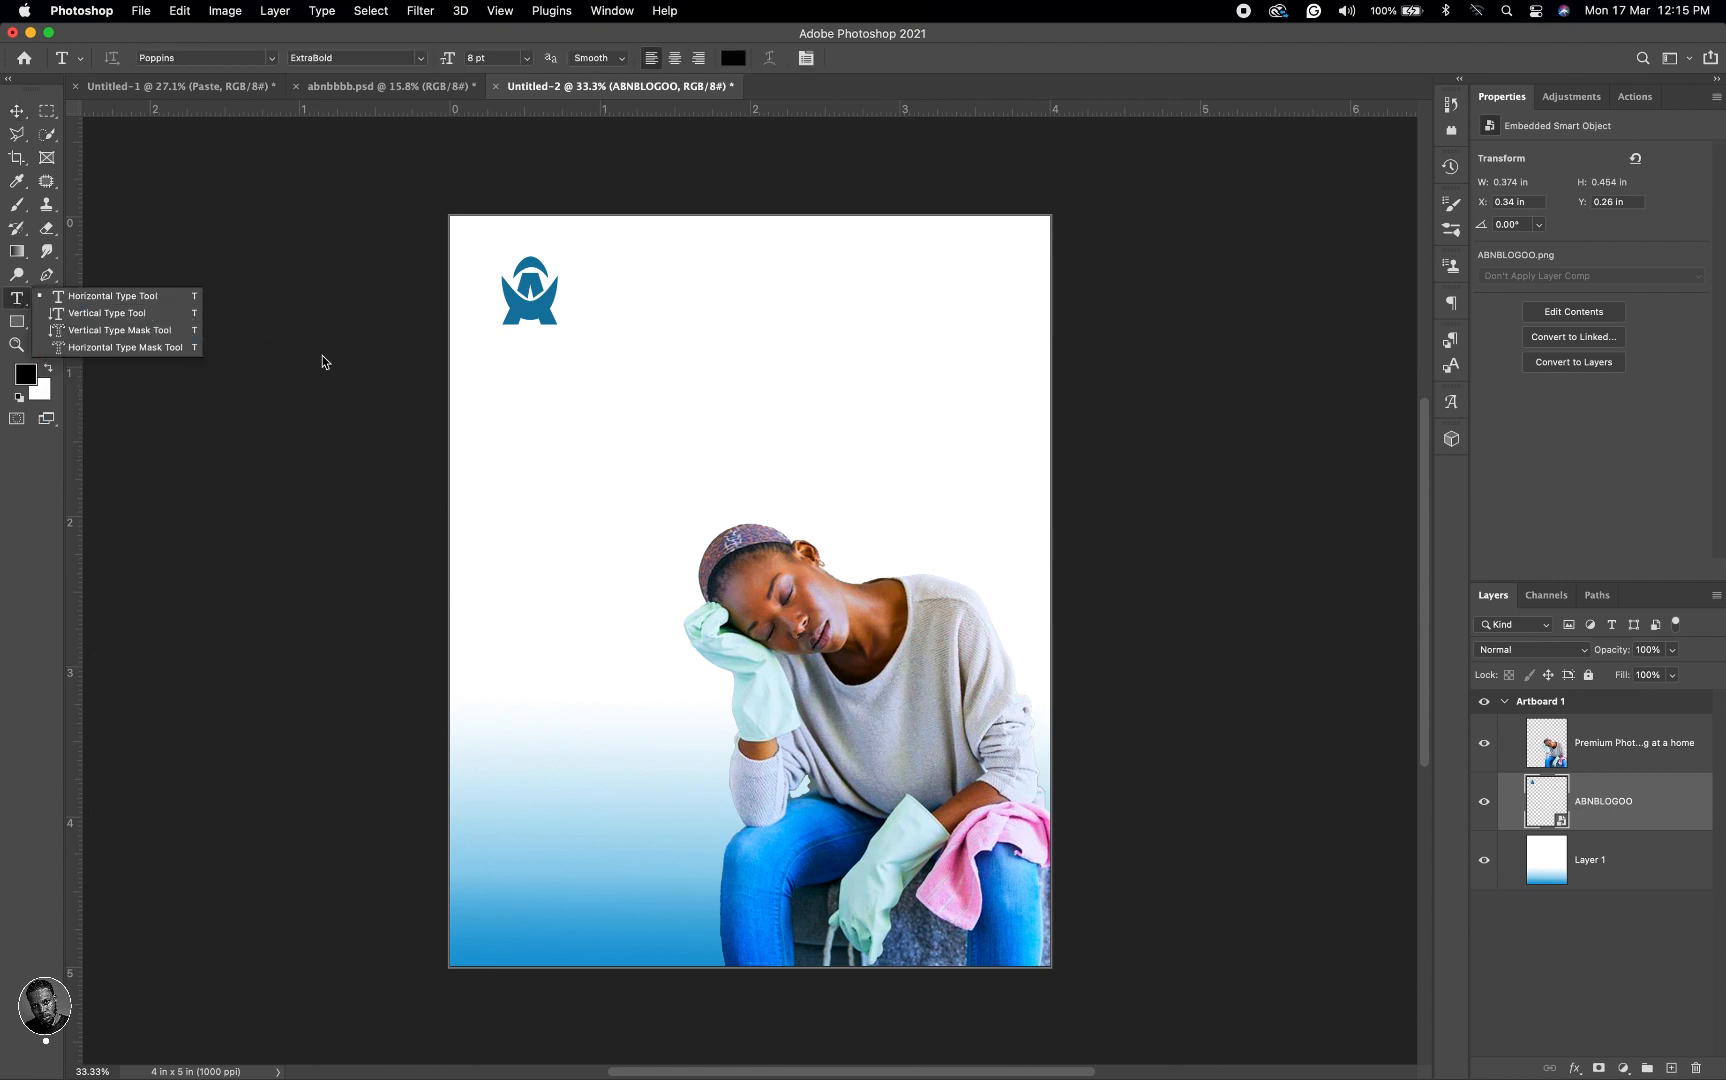
left_click(506, 352)
left_click(506, 352)
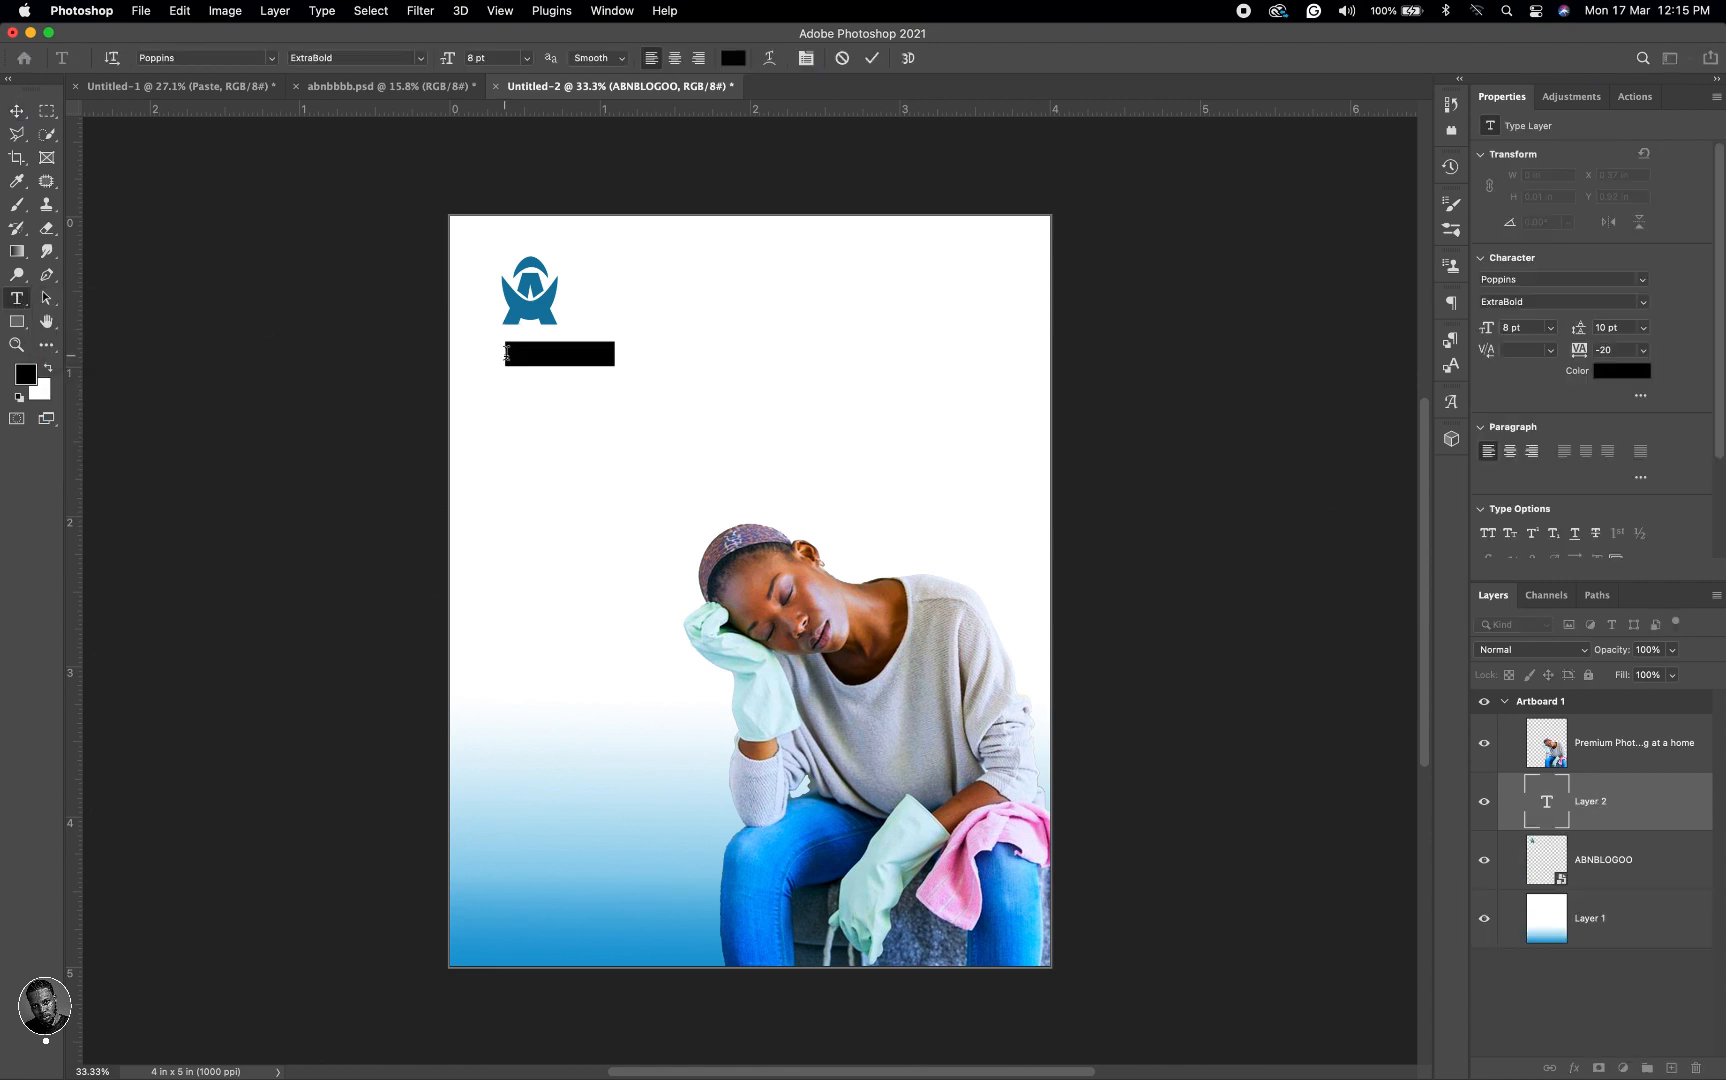
left_click(506, 352)
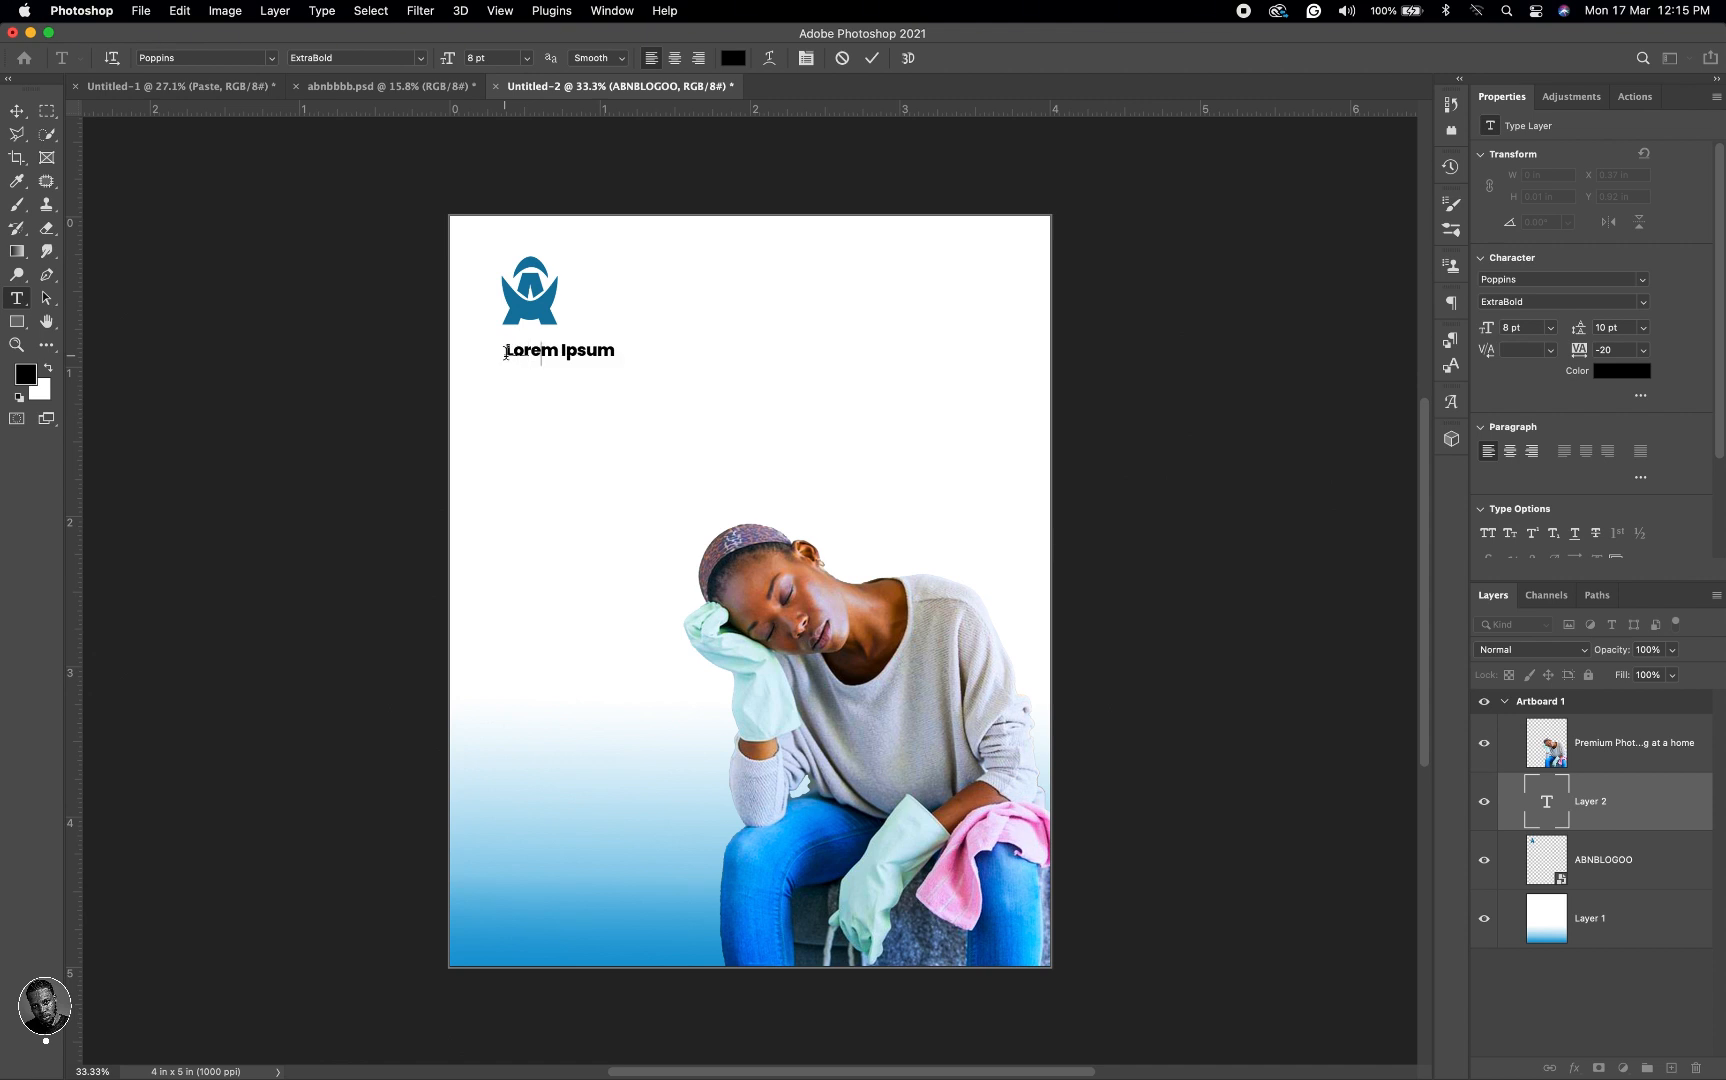
type("ABNB ")
type("____")
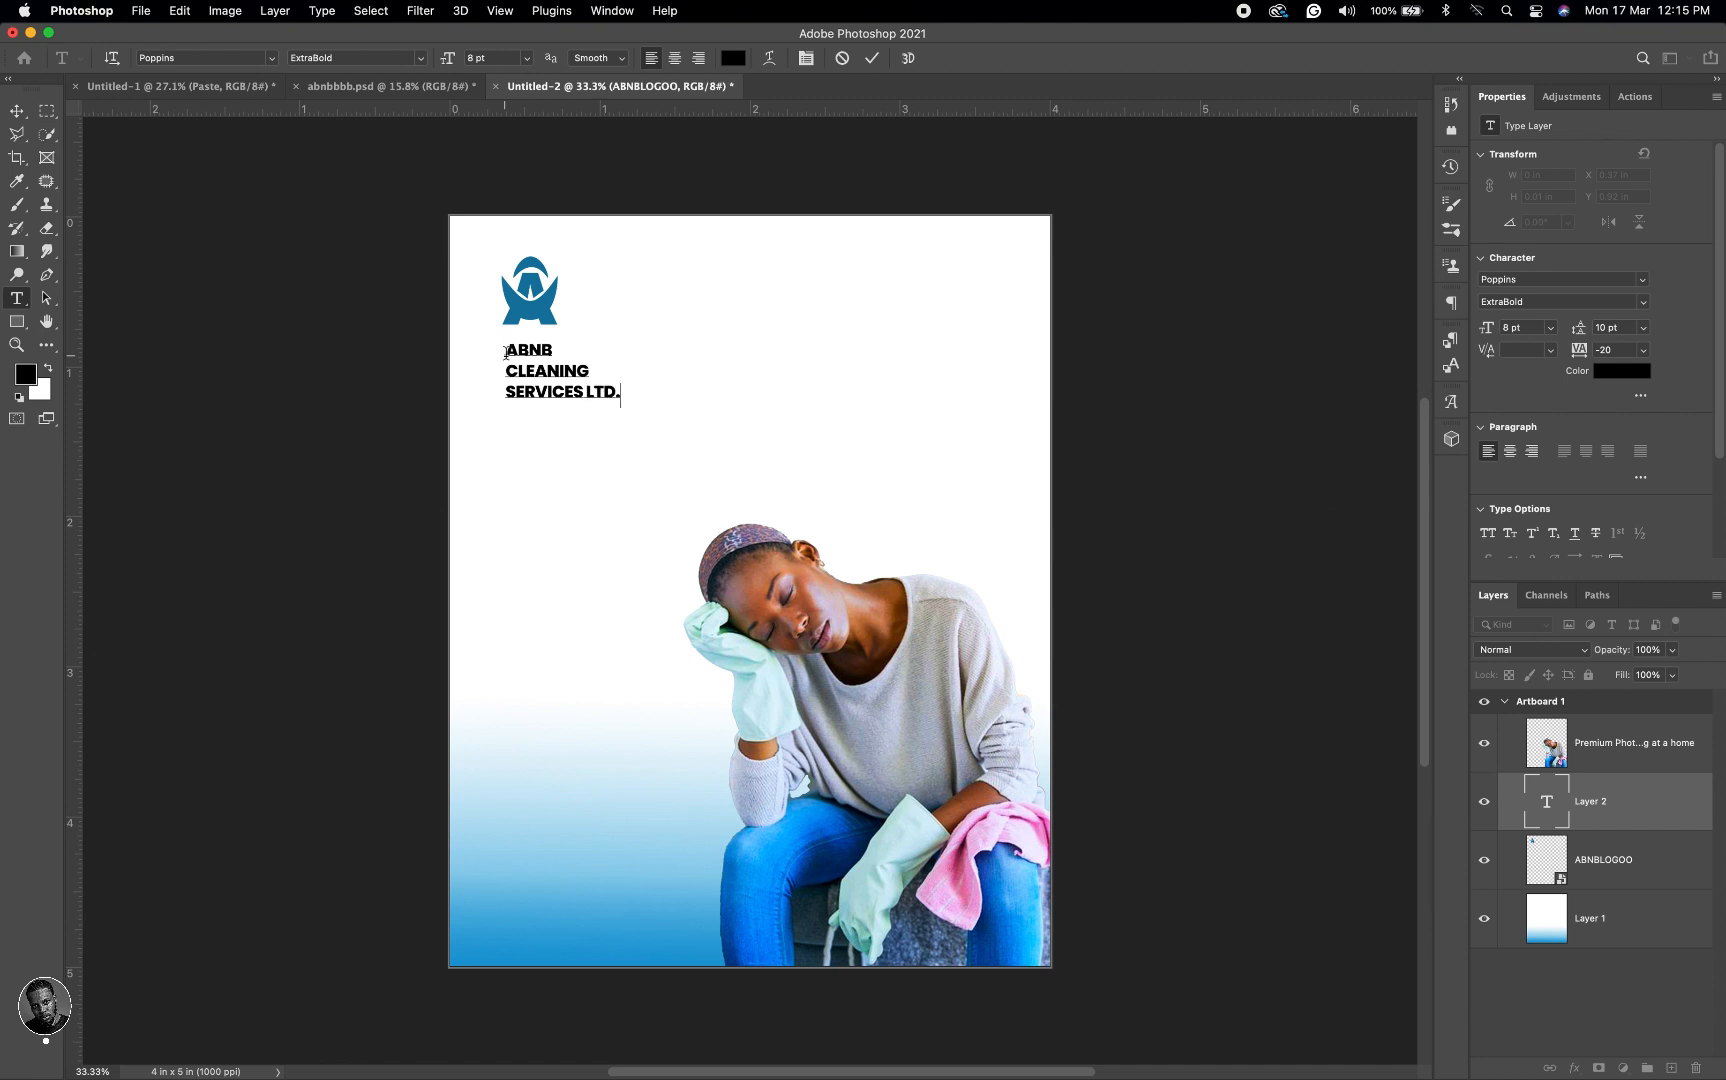
Step: Change the whole company name's font to FONTSPRING DEMO - Proxima Nova Cond Black
key("super+a")
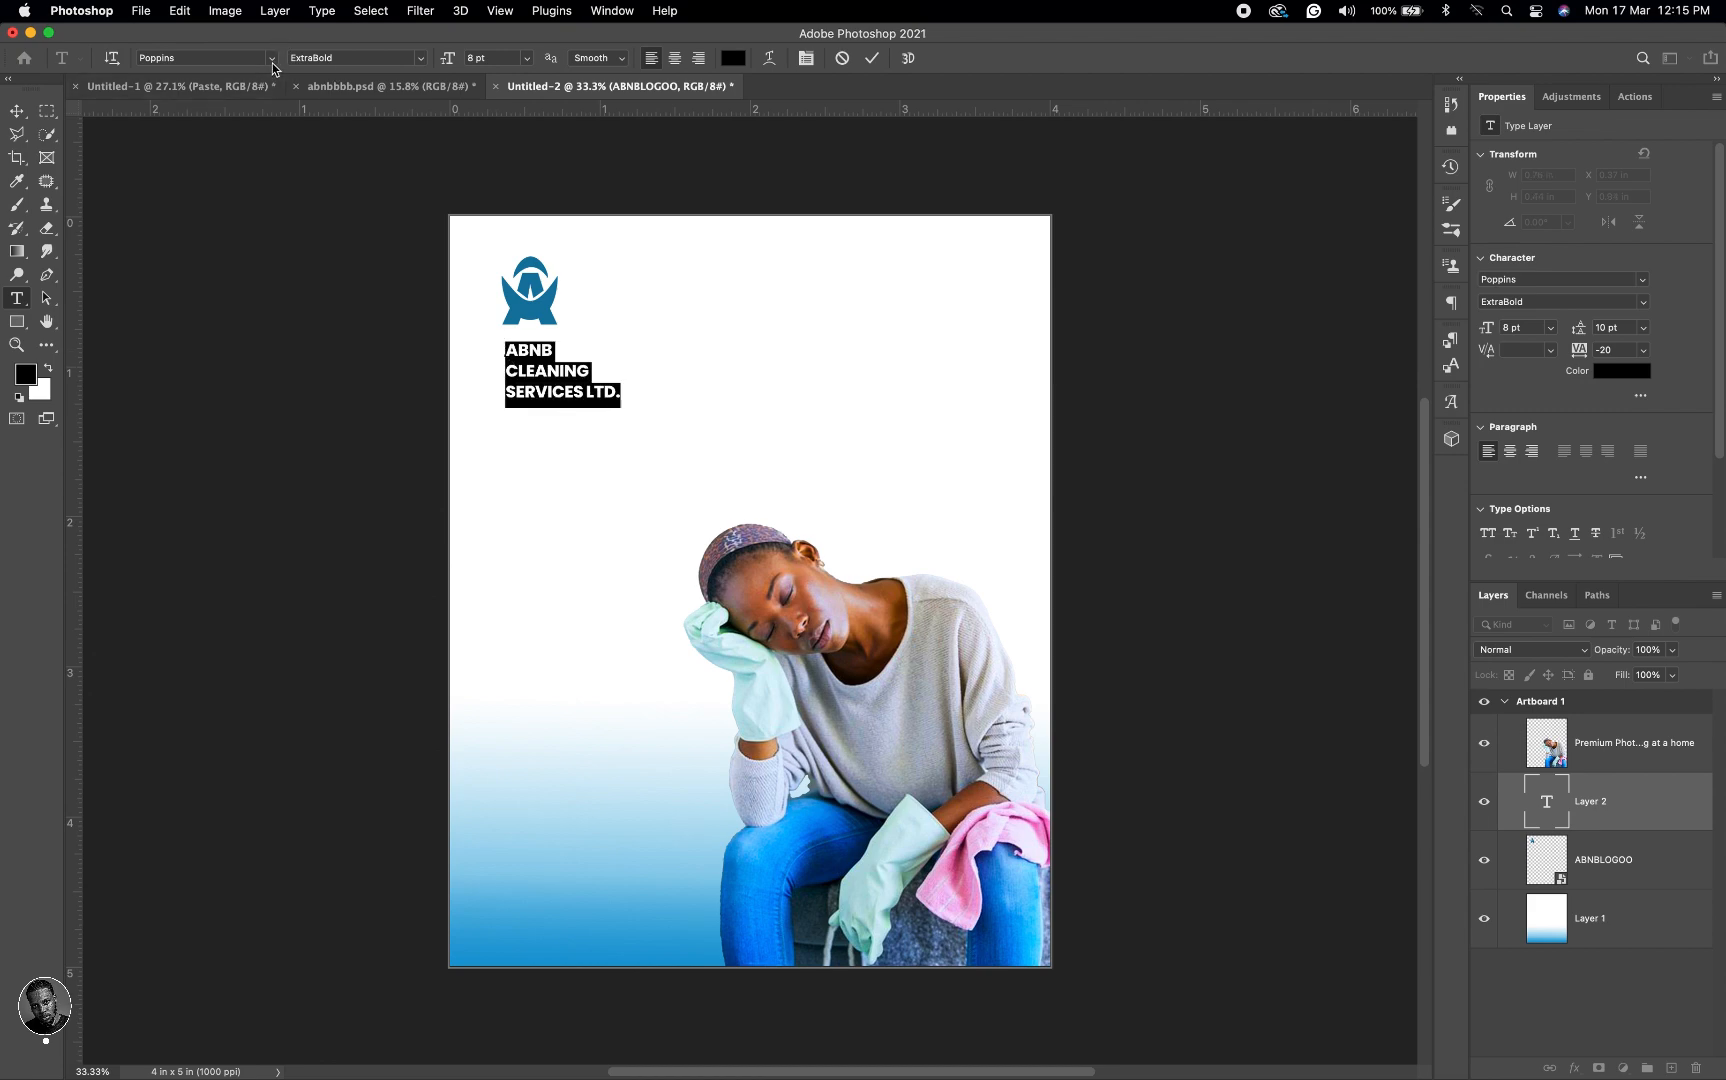
left_click(241, 58)
type("PROXI")
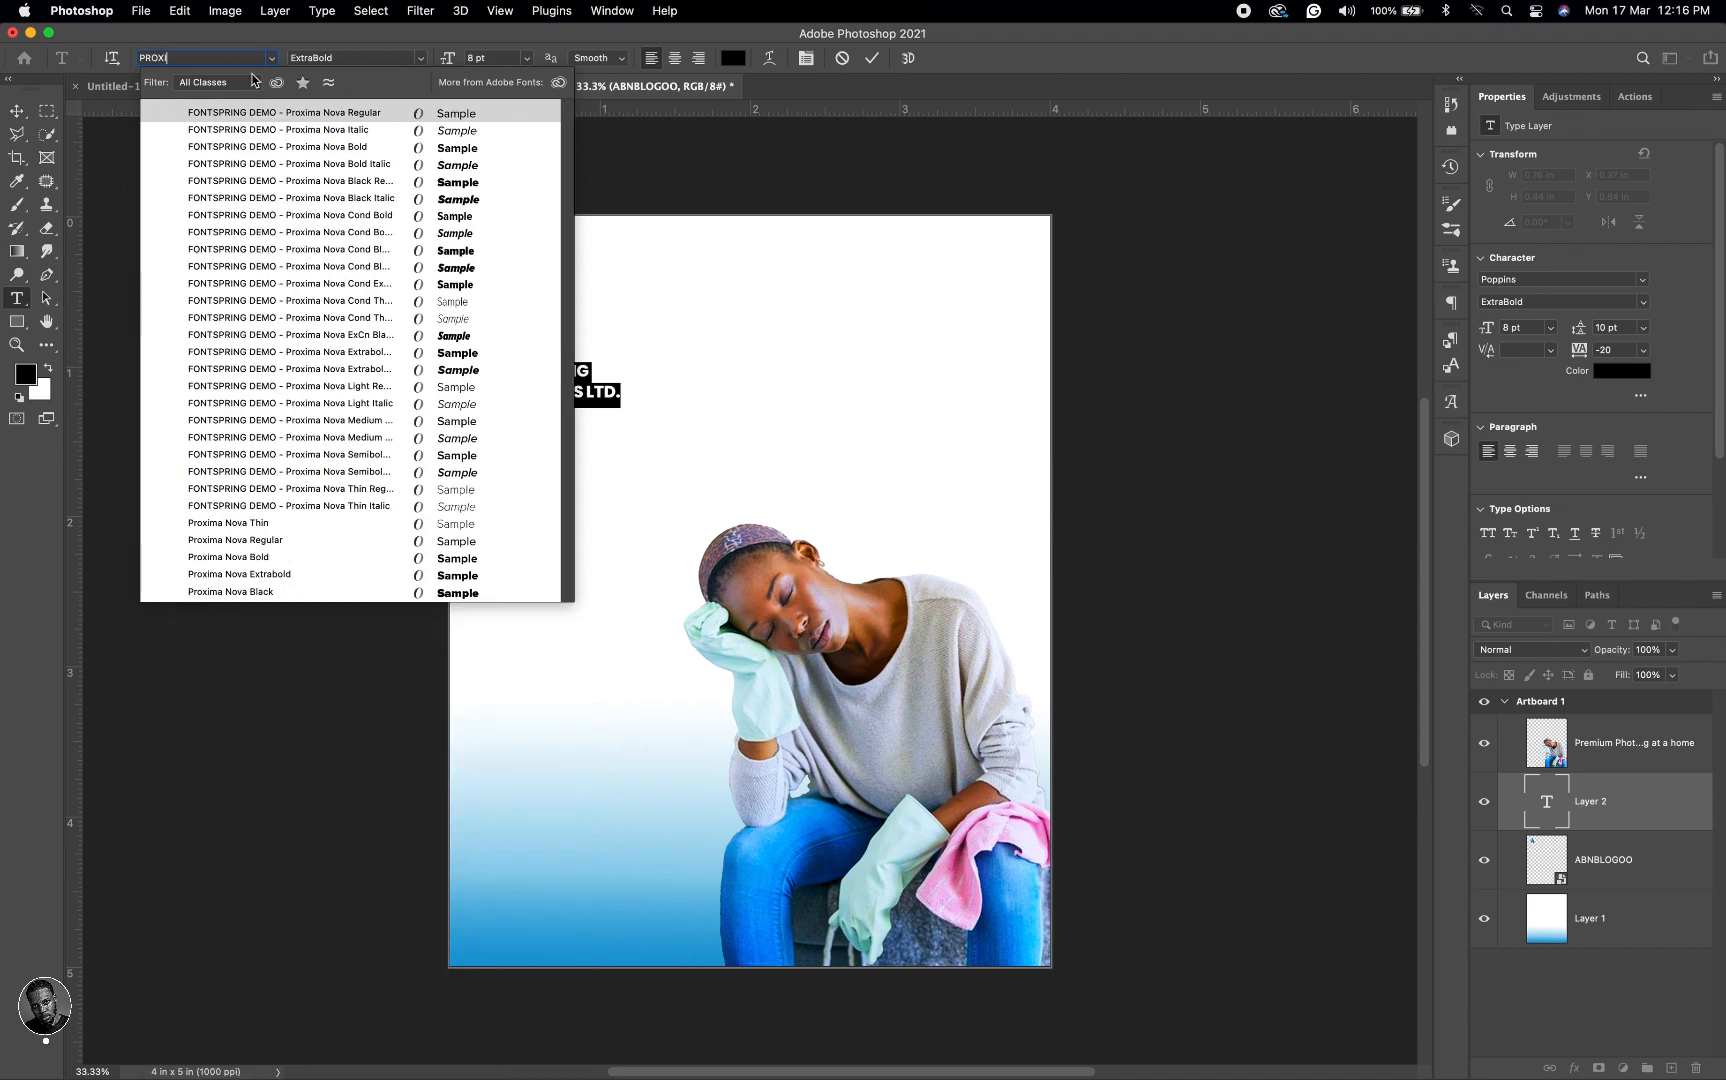
key("Return")
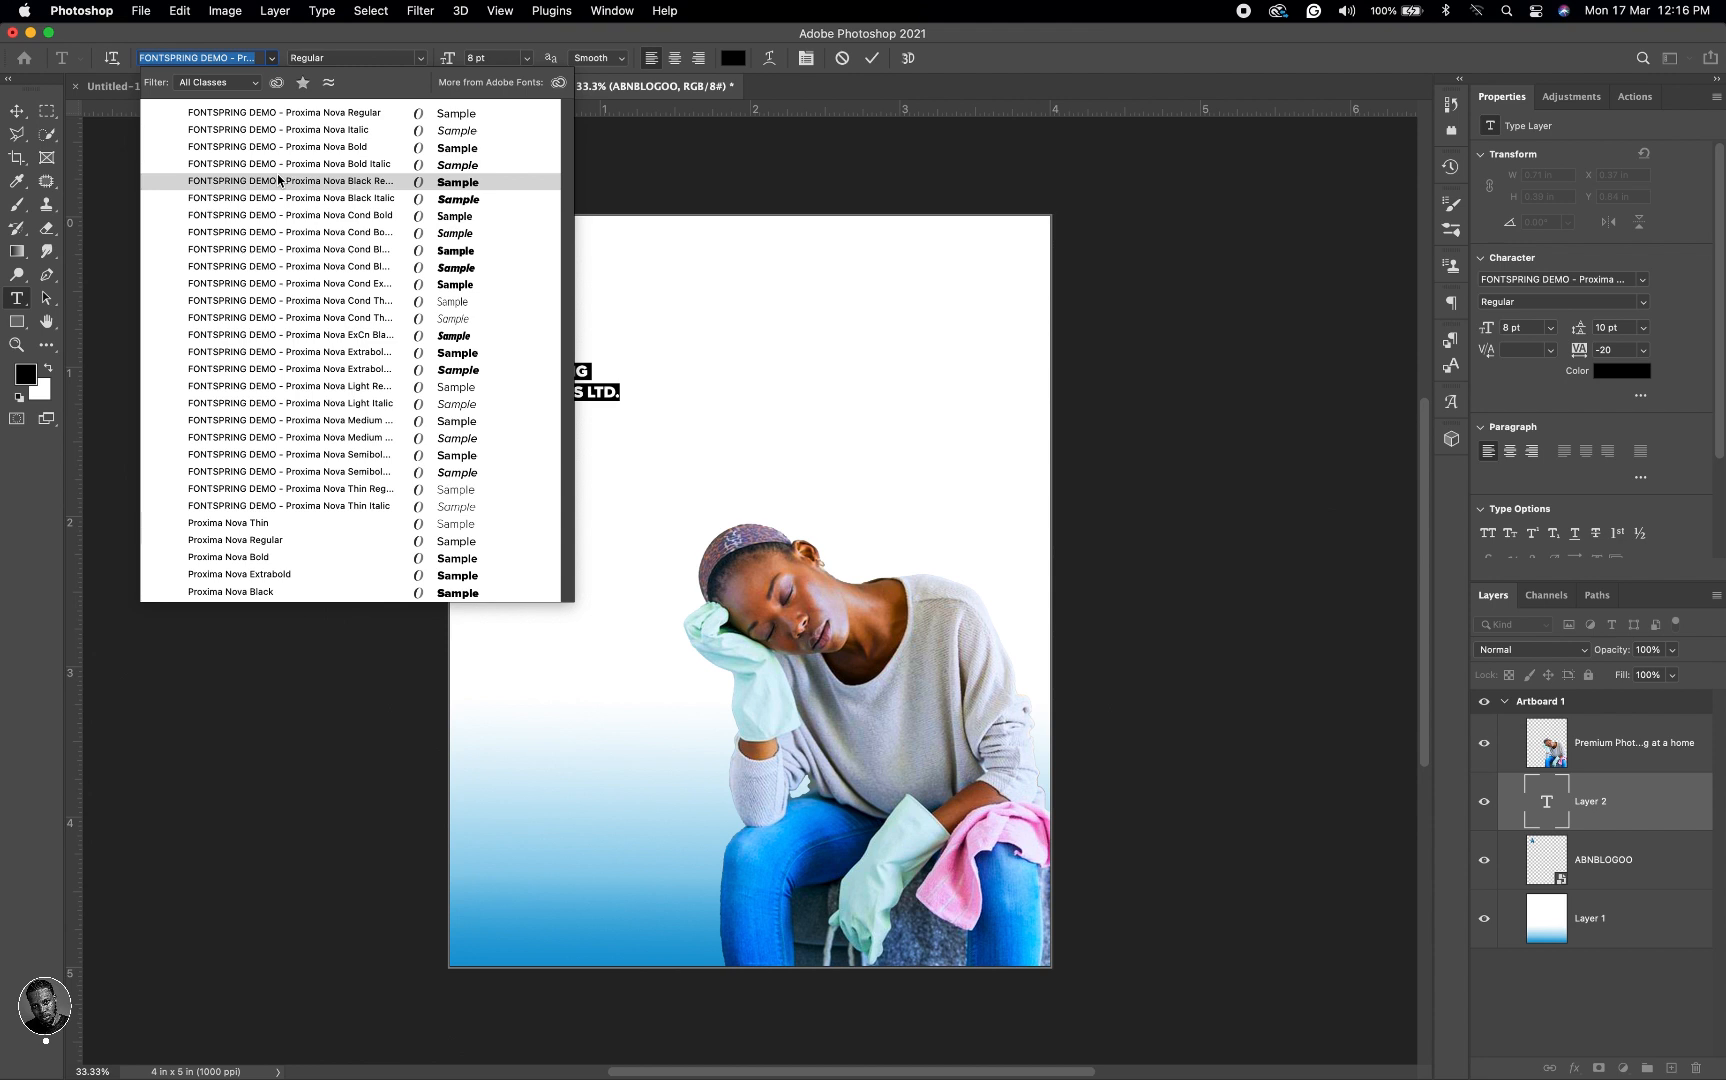
left_click(281, 254)
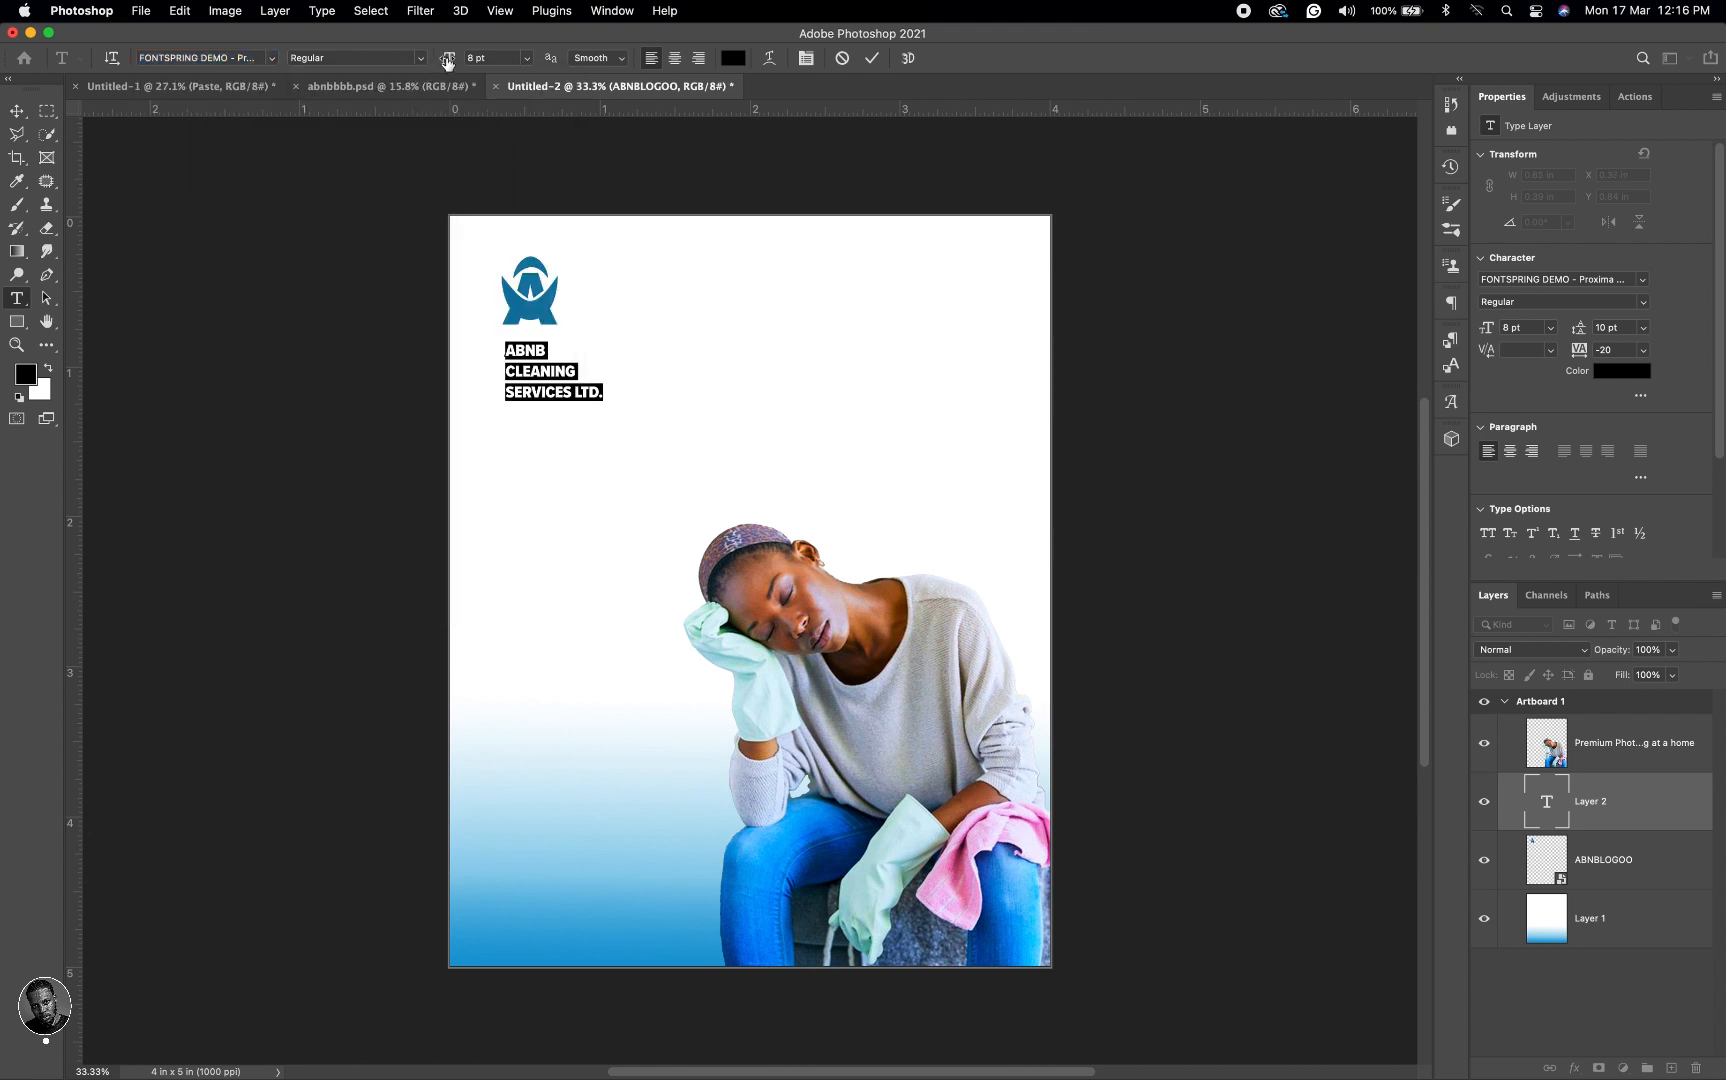
Step: Set the company name to 19 pt with 17 pt leading and color it 1079a2, sampled from the logo
left_click_drag(447, 62, 455, 62)
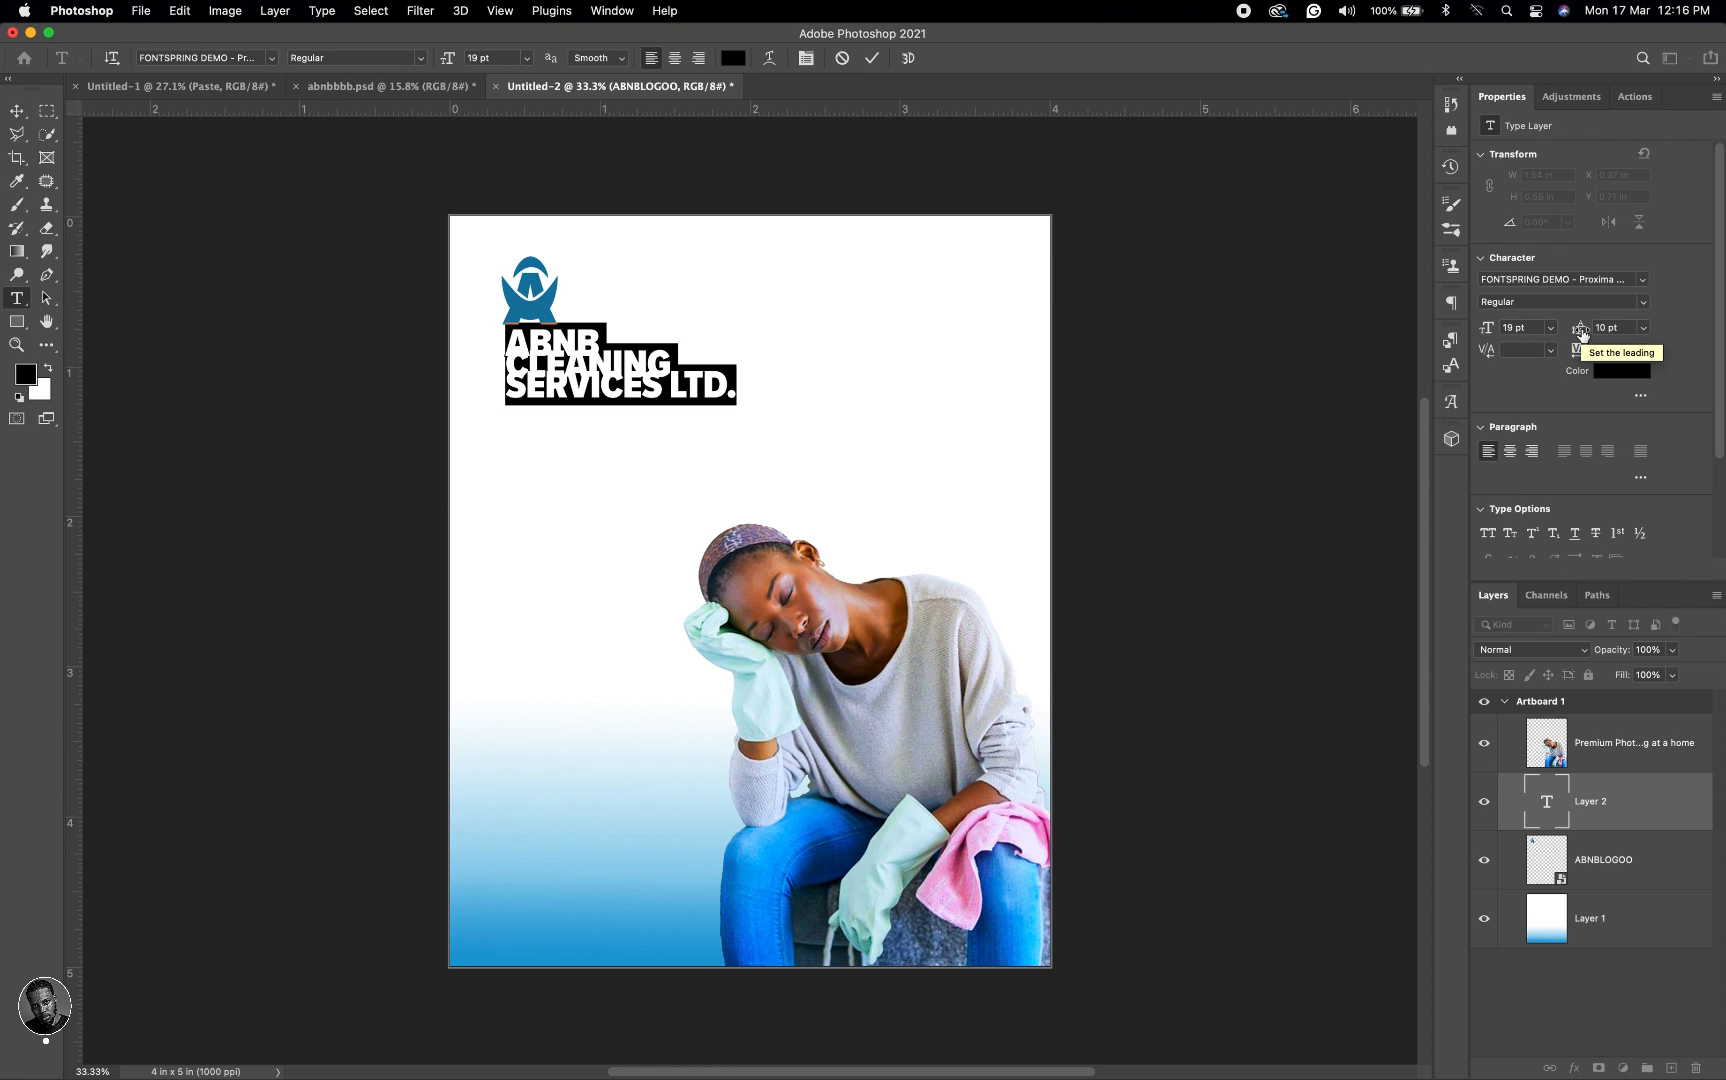
left_click_drag(1581, 333, 1589, 336)
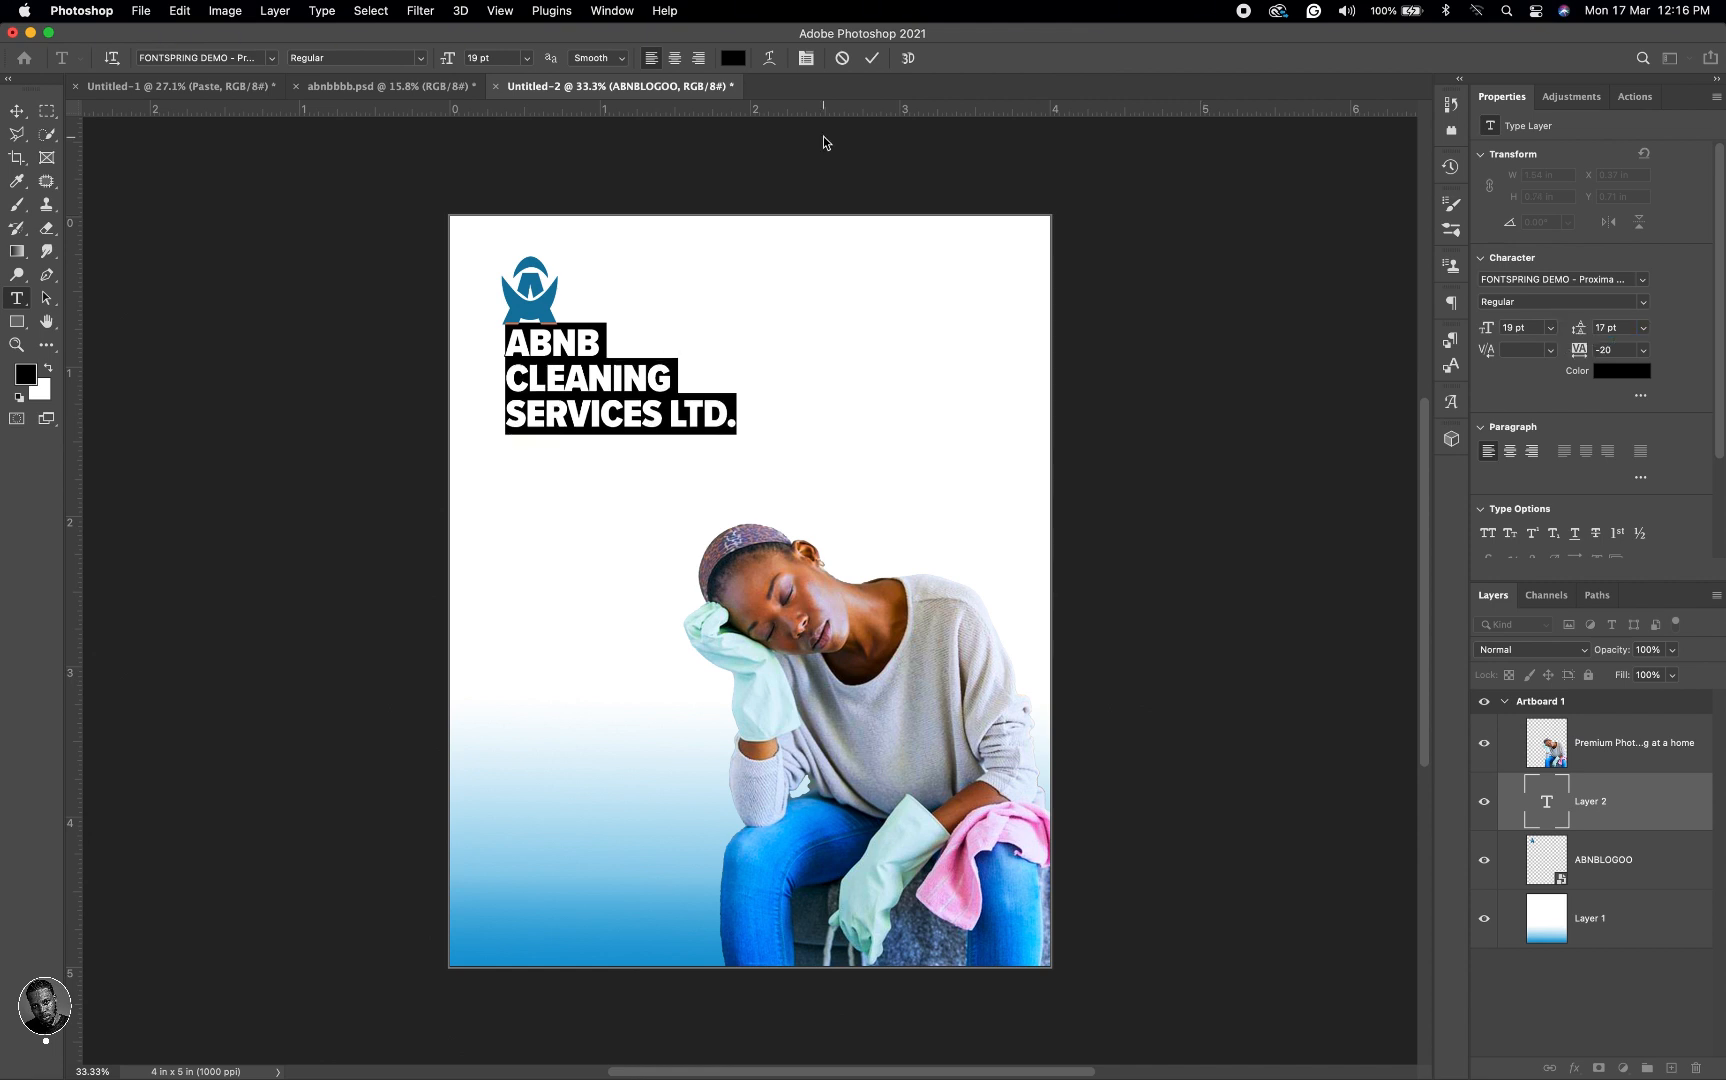
left_click(737, 58)
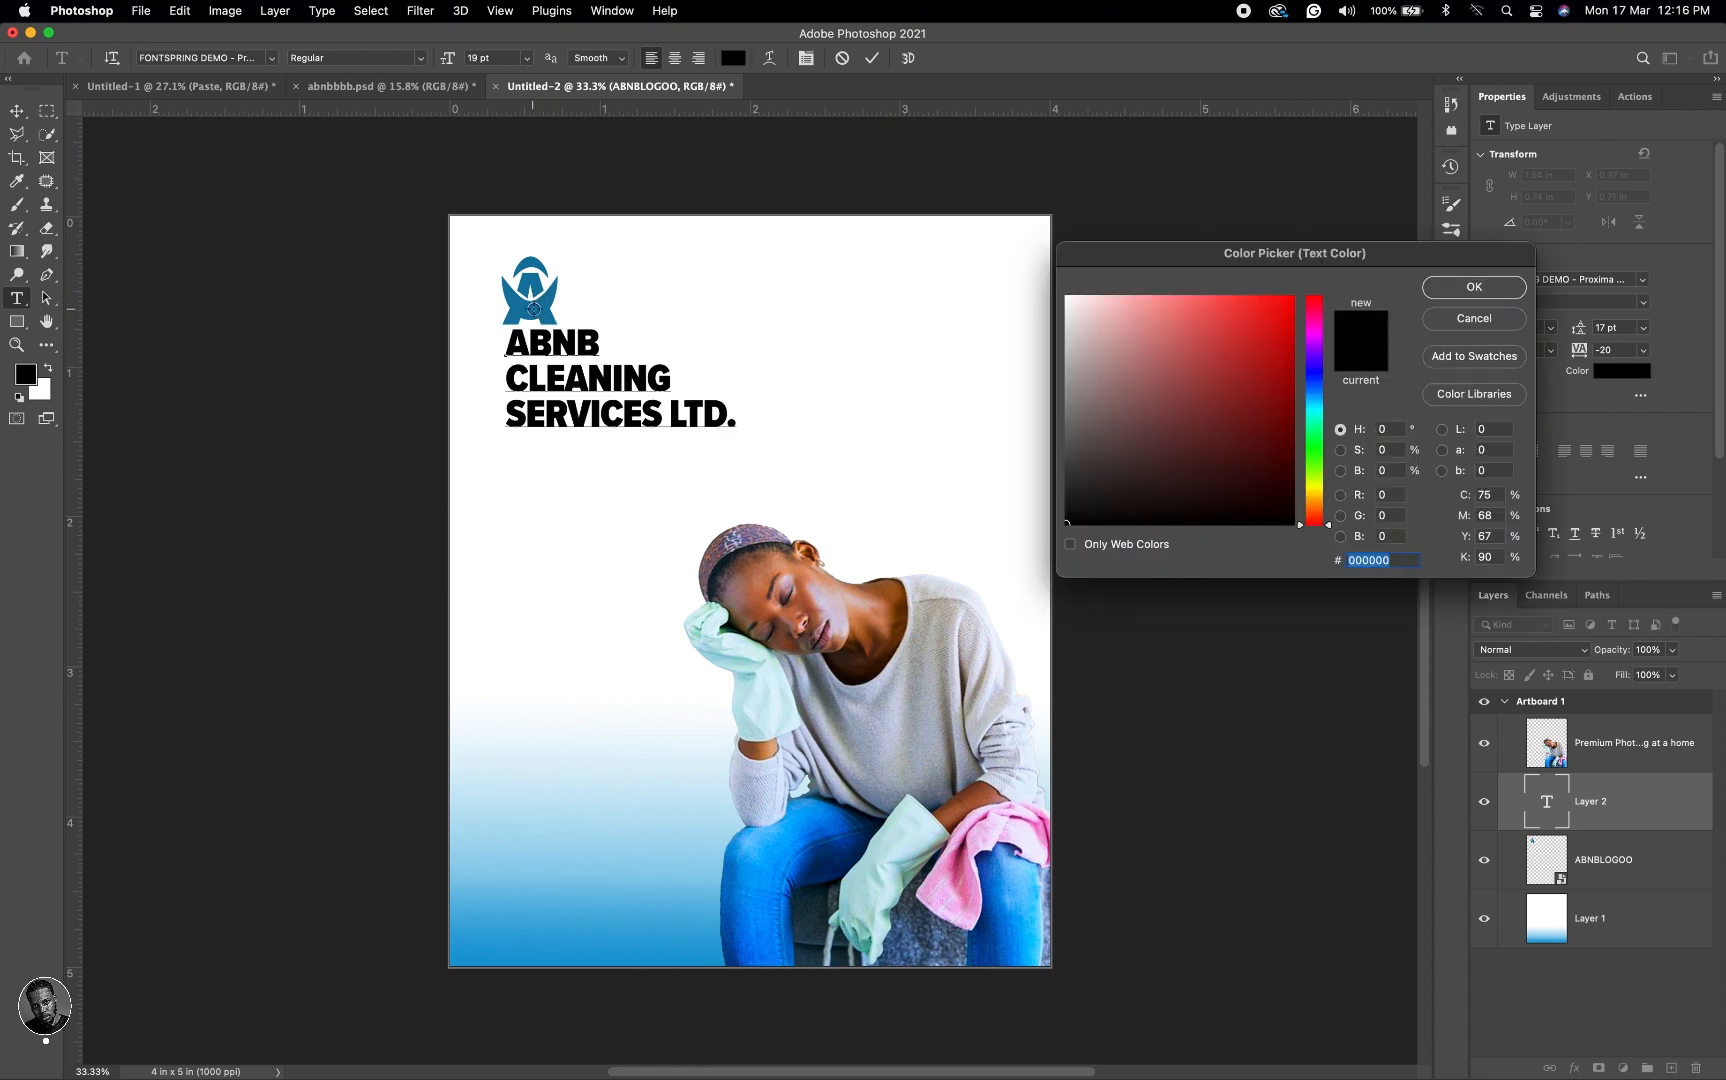
left_click(534, 311)
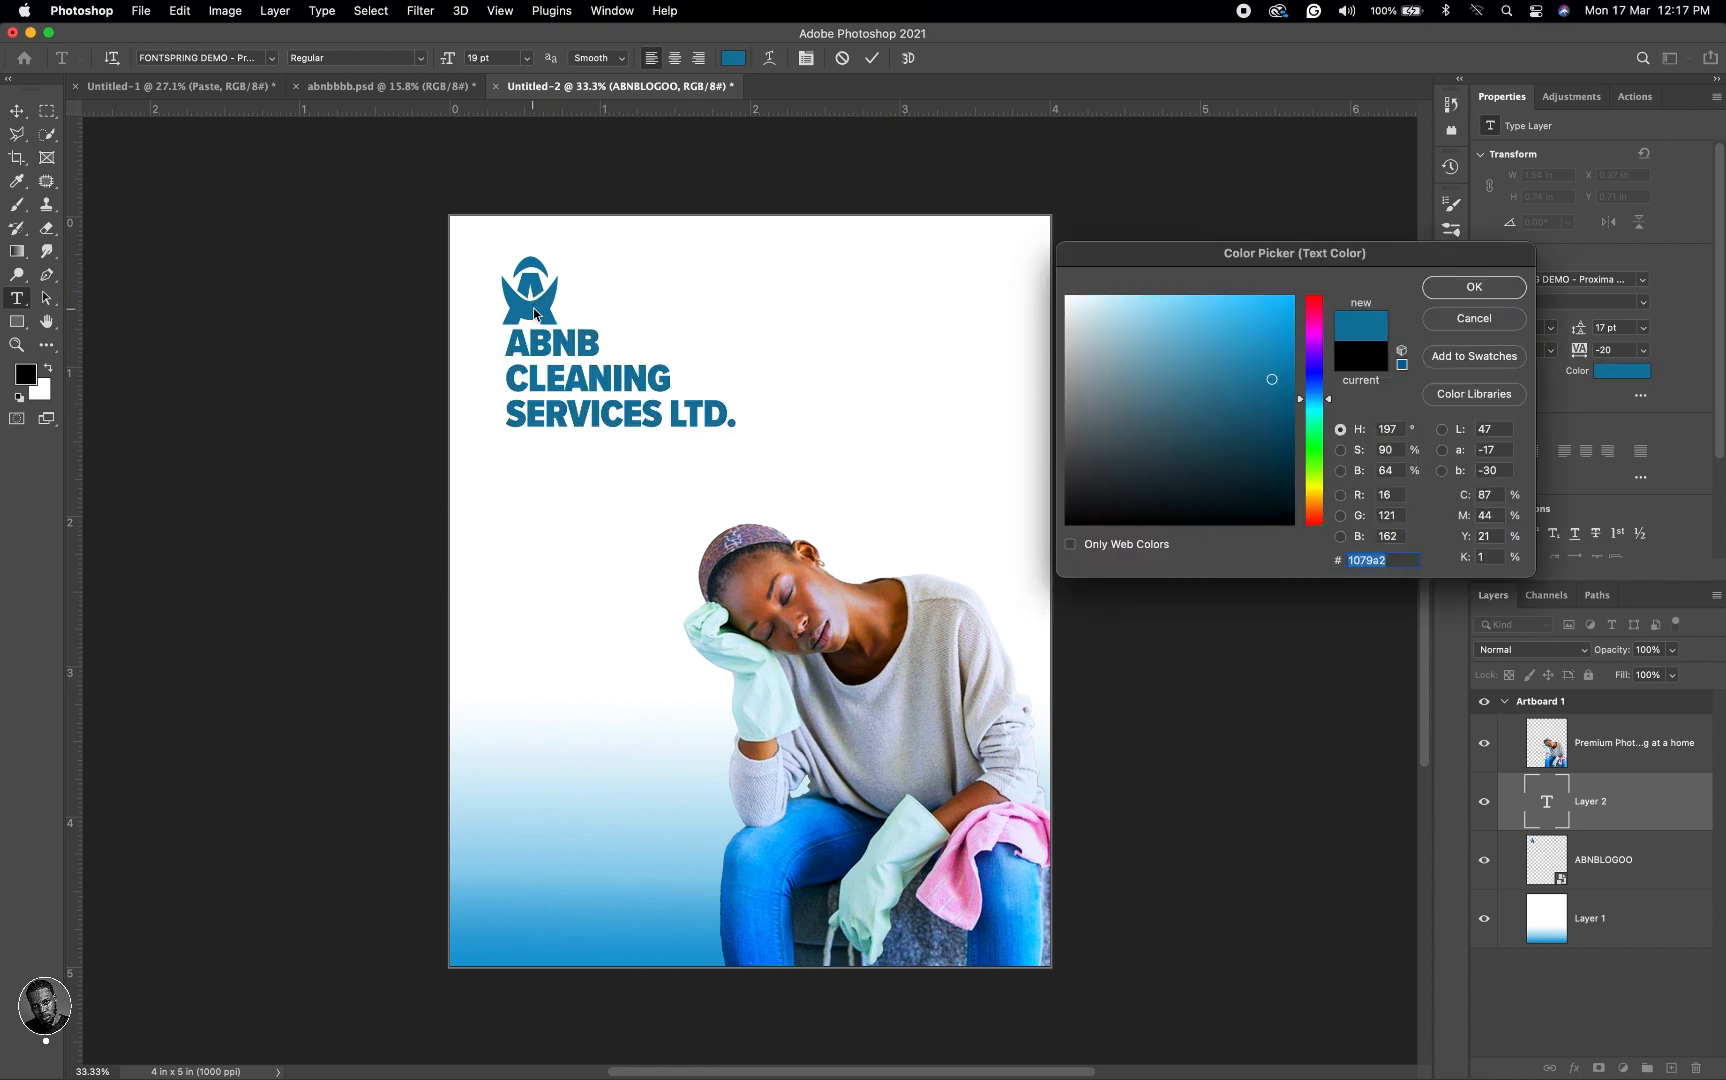
left_click(1466, 290)
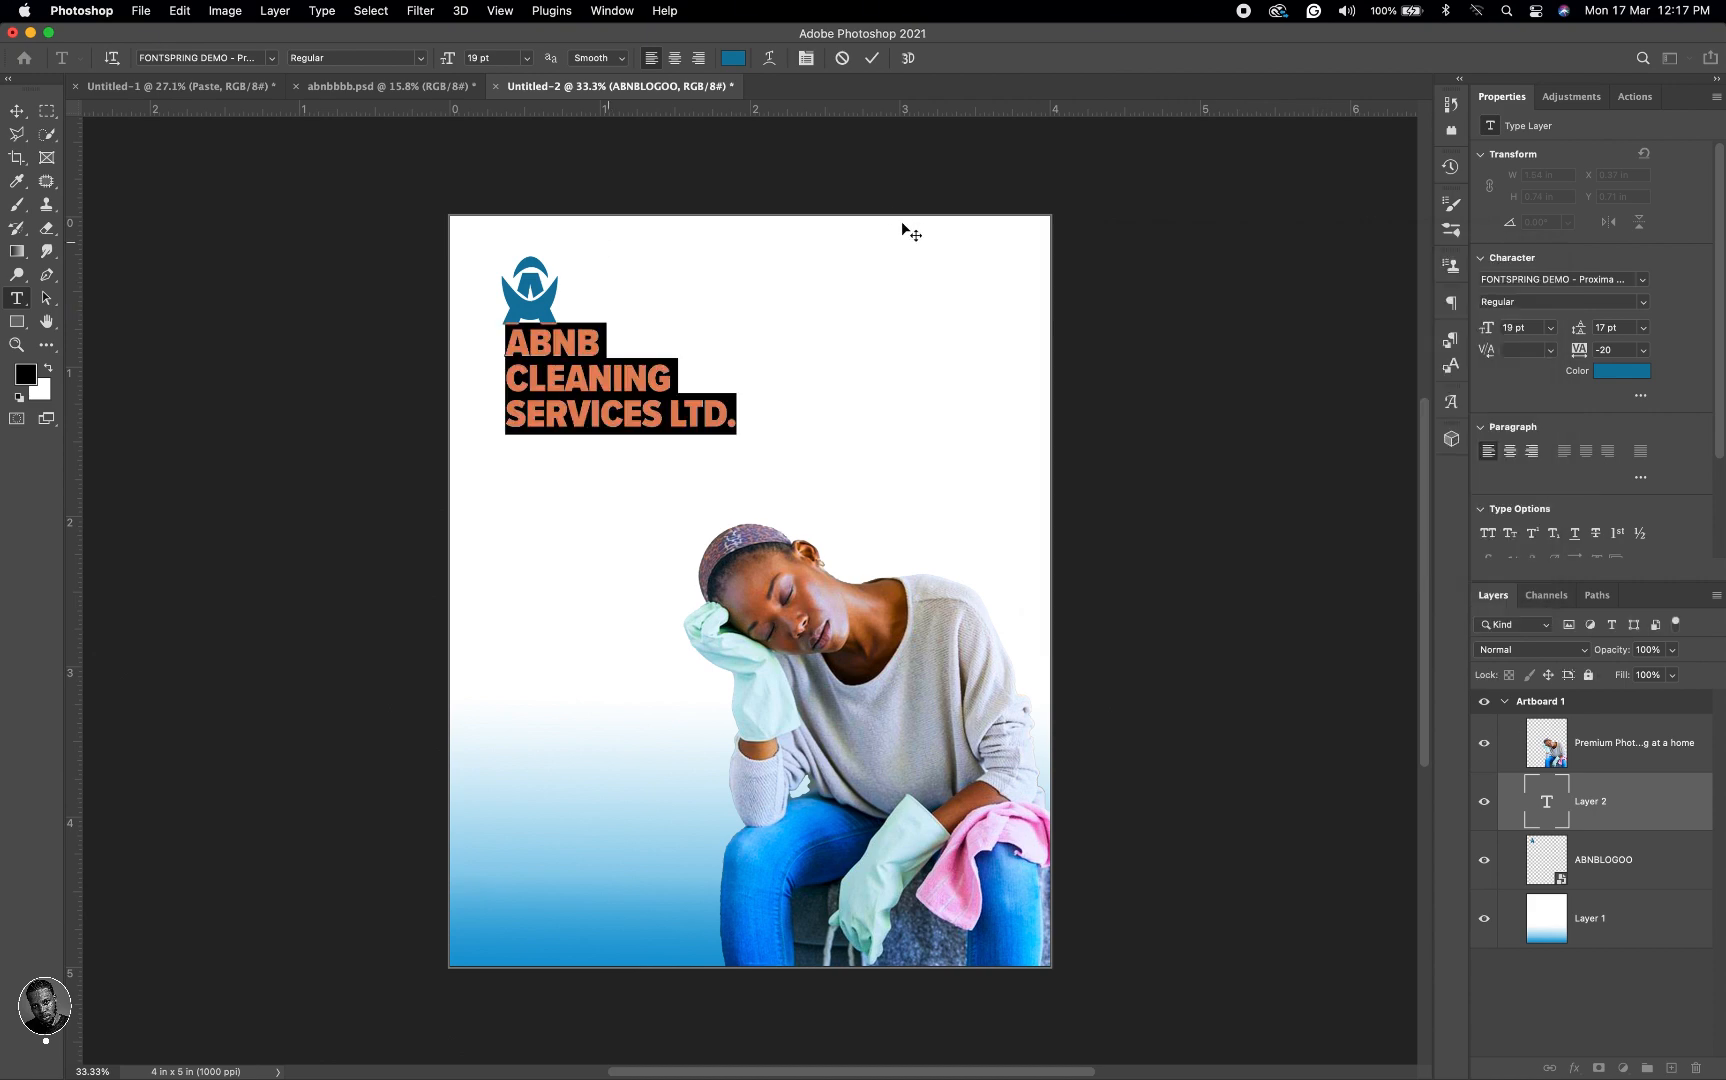
Step: Reduce the company name to 15 pt and align its left edge with the logo at X 0.34 in
left_click(453, 60)
left_click_drag(453, 60, 449, 60)
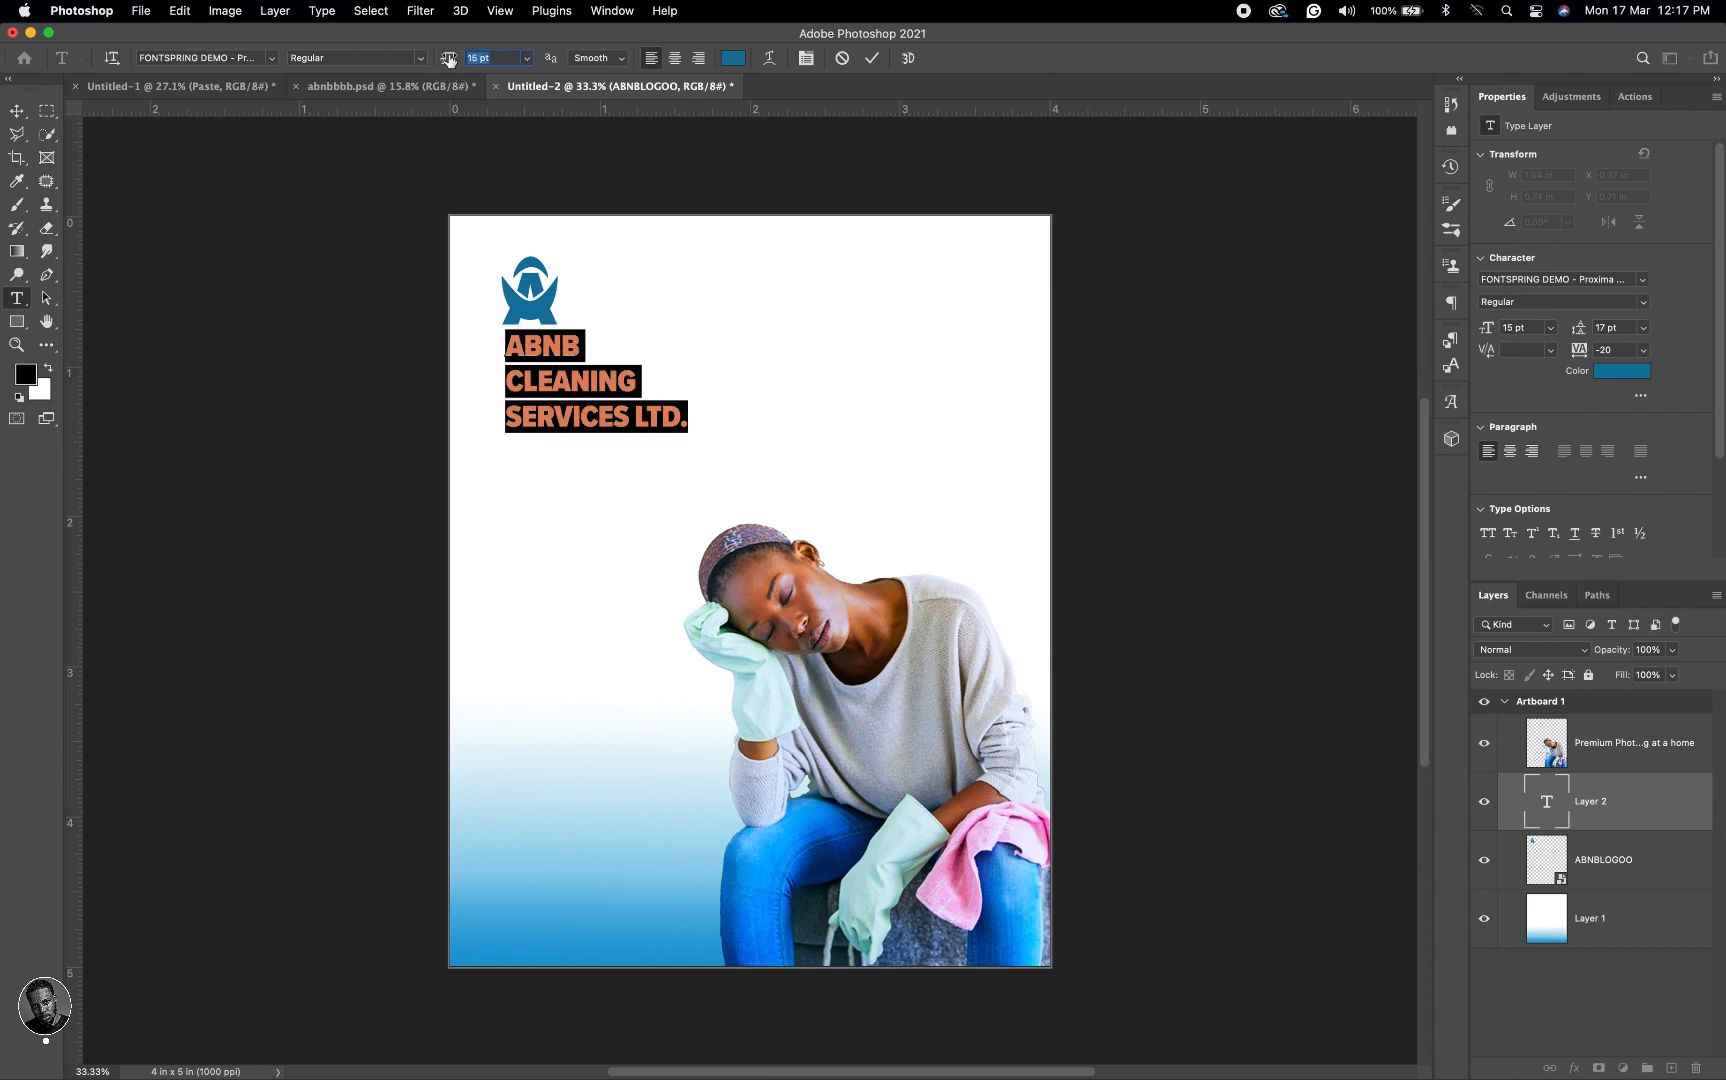
left_click(868, 60)
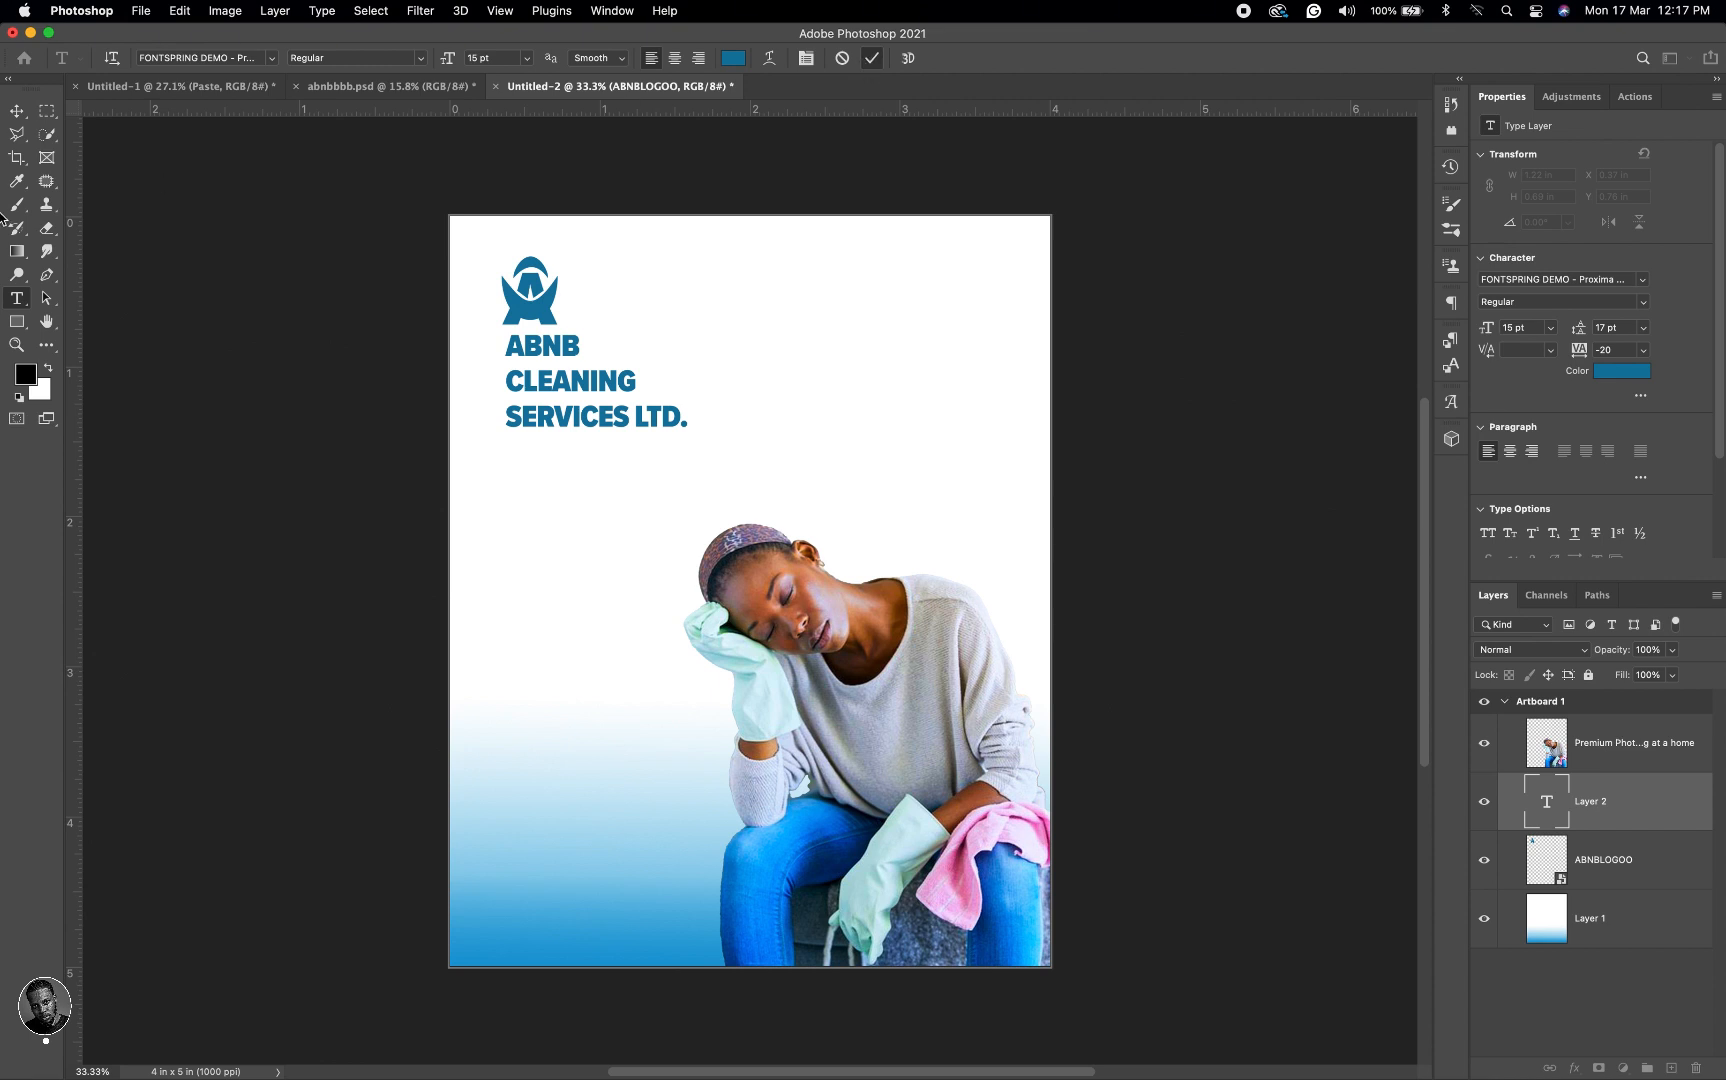
key("v")
left_click(603, 389)
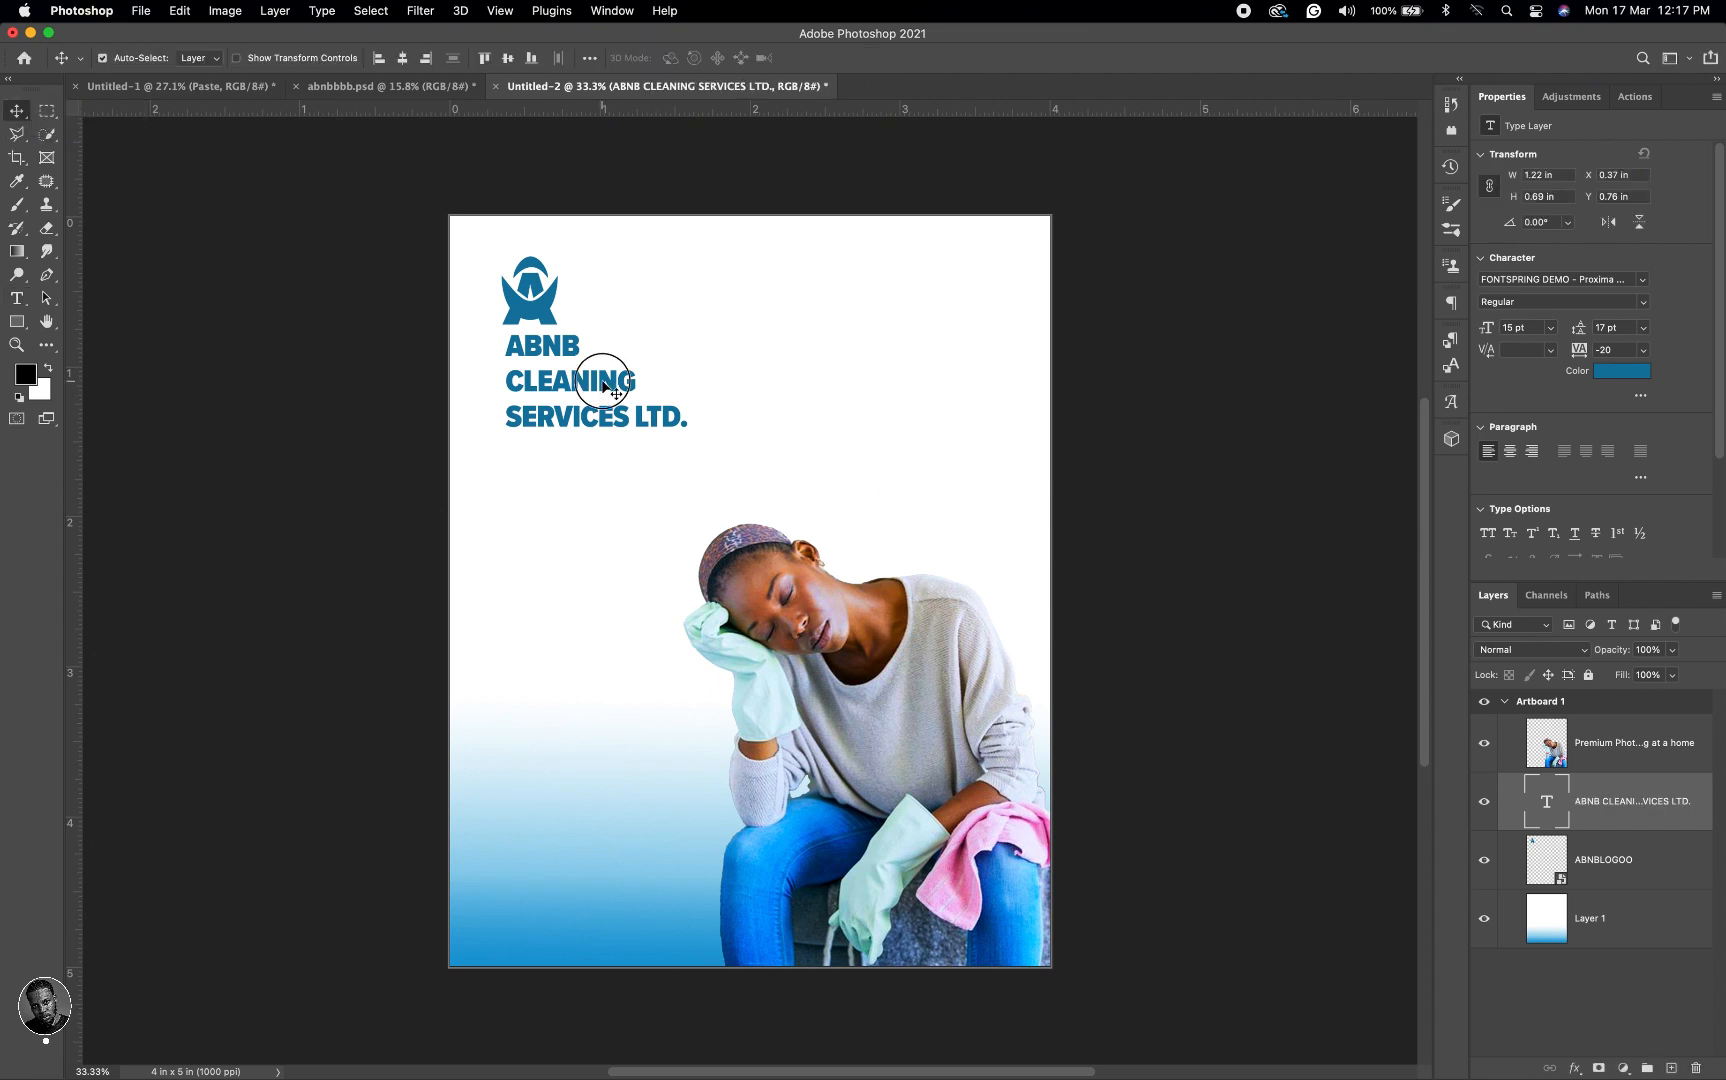
left_click_drag(603, 387, 590, 386)
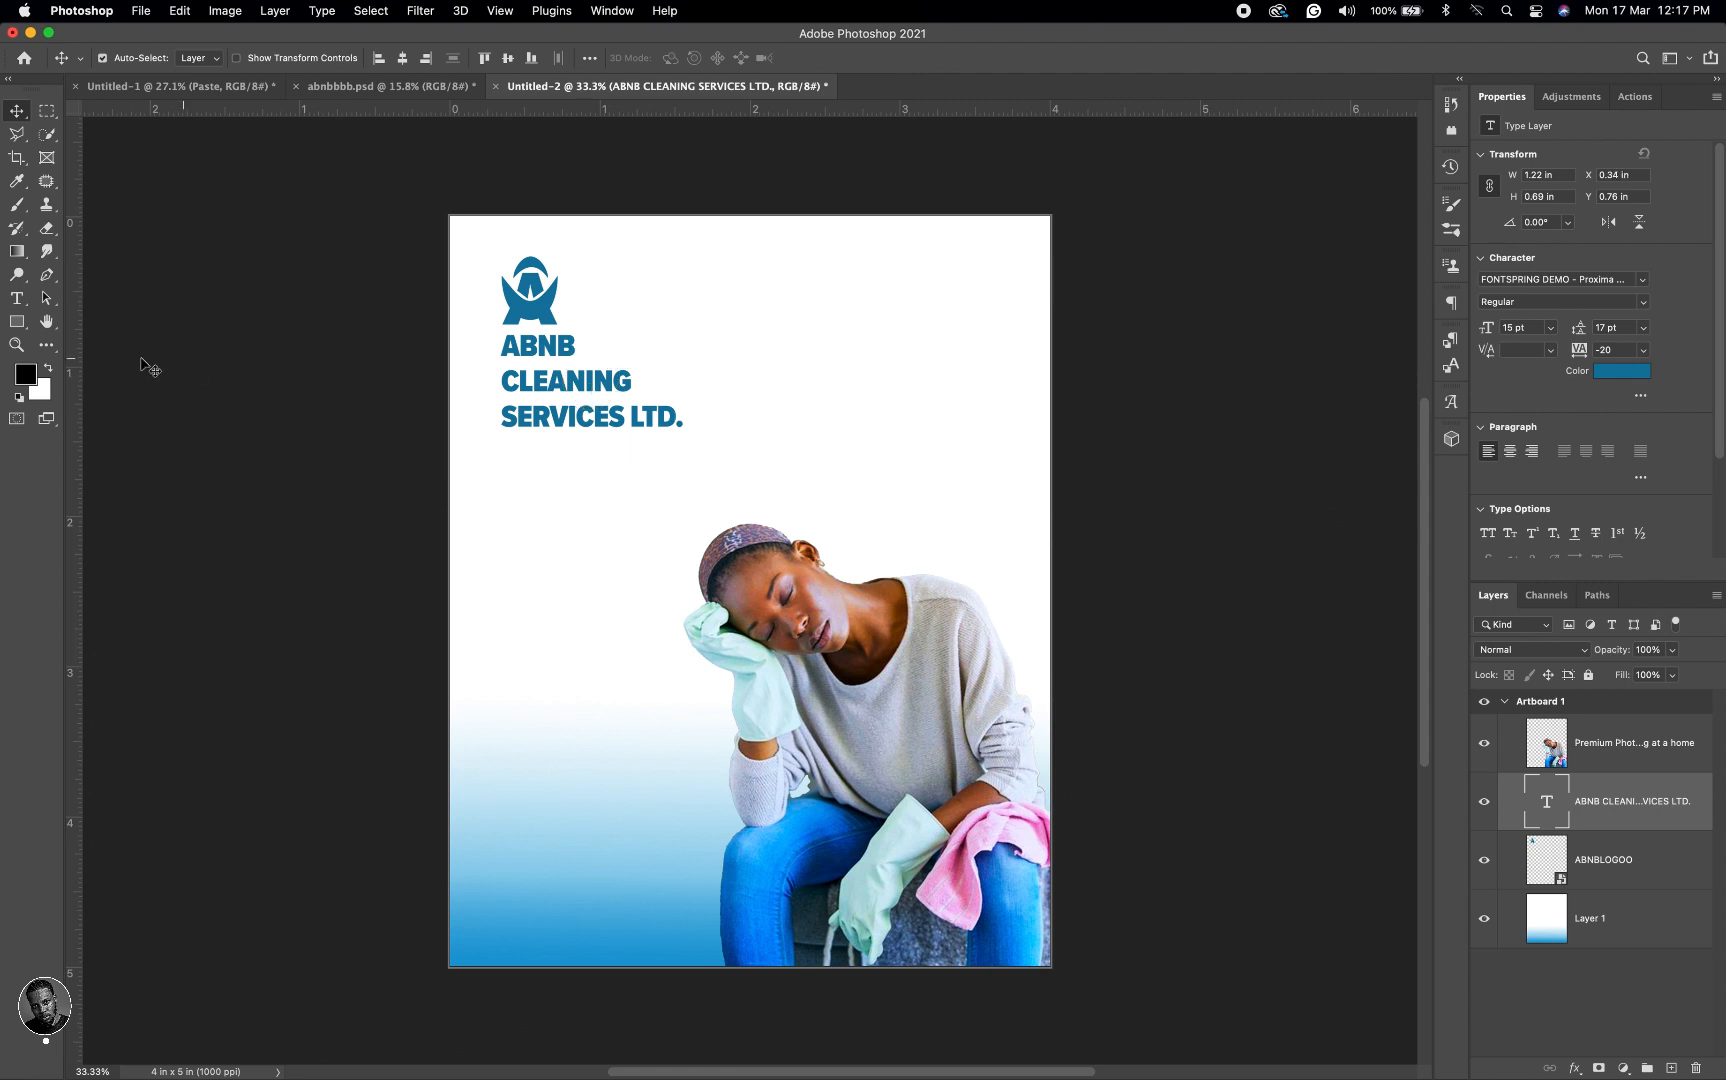
Step: Add the text "OYA REST! YOU SEF DON TRY" on three lines above the cleaner, to the right of the company name
left_click(18, 298)
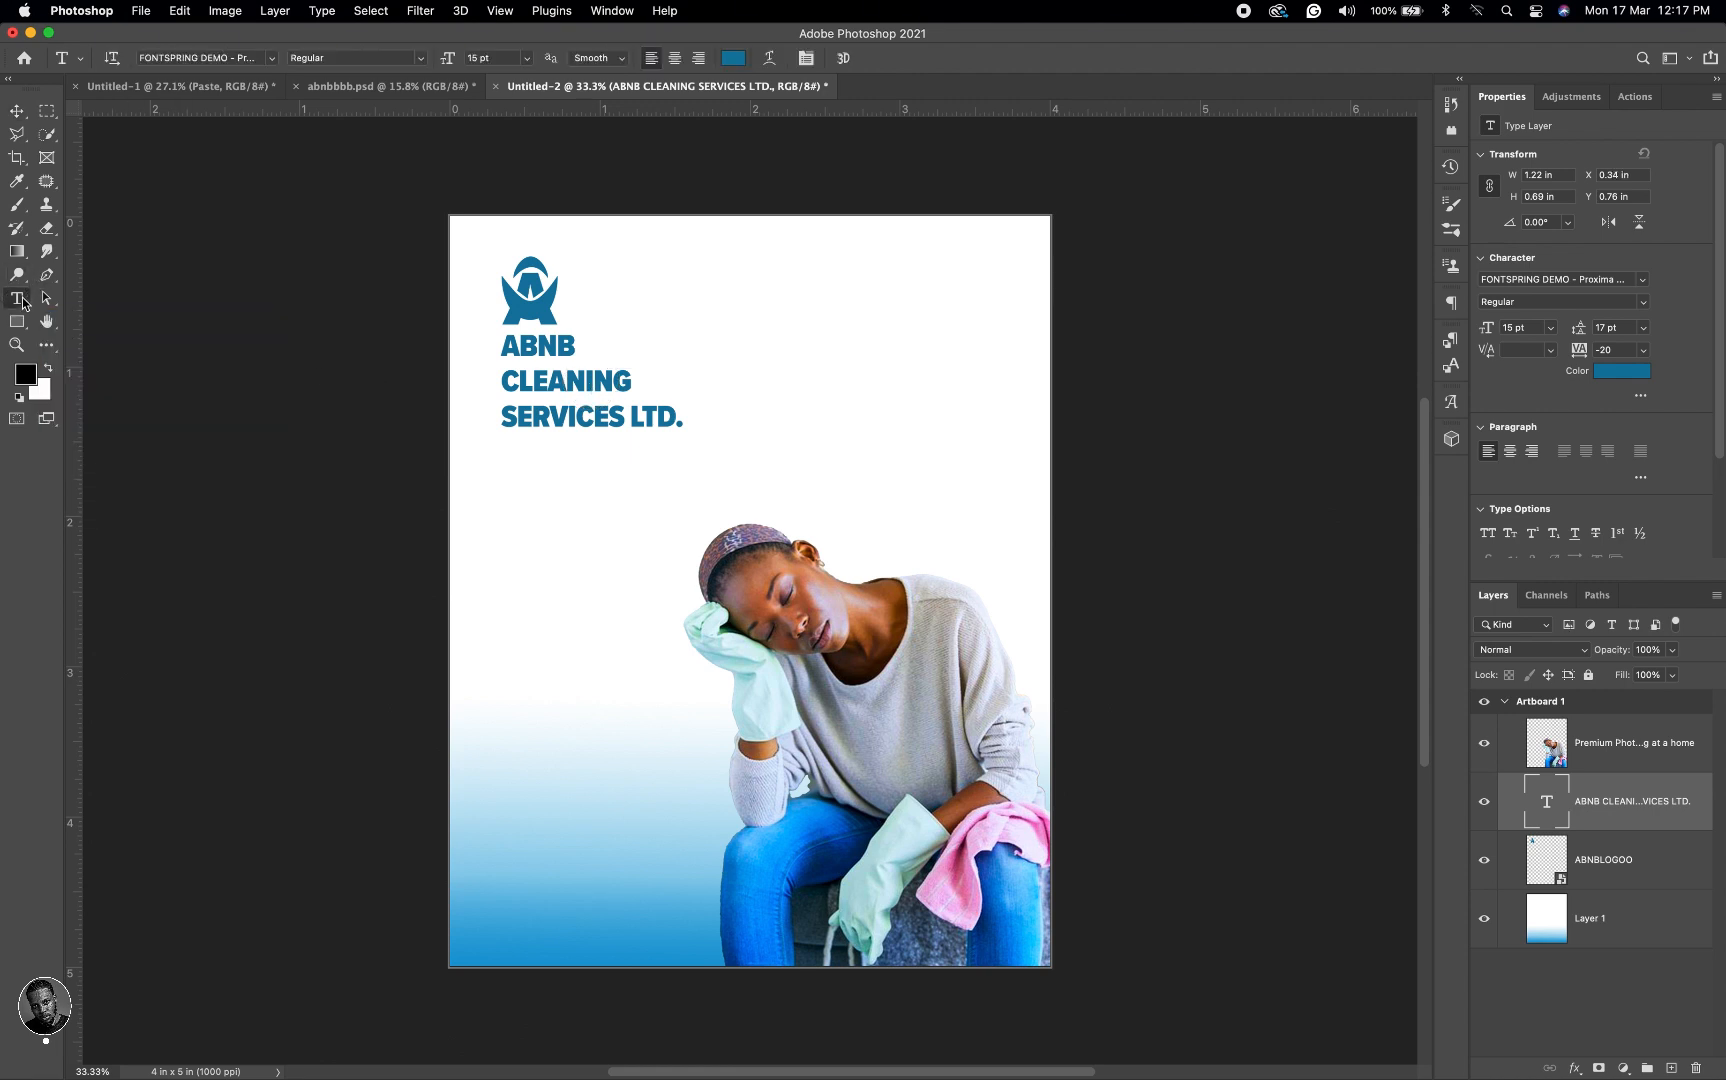
left_click(864, 418)
key("BackSpace")
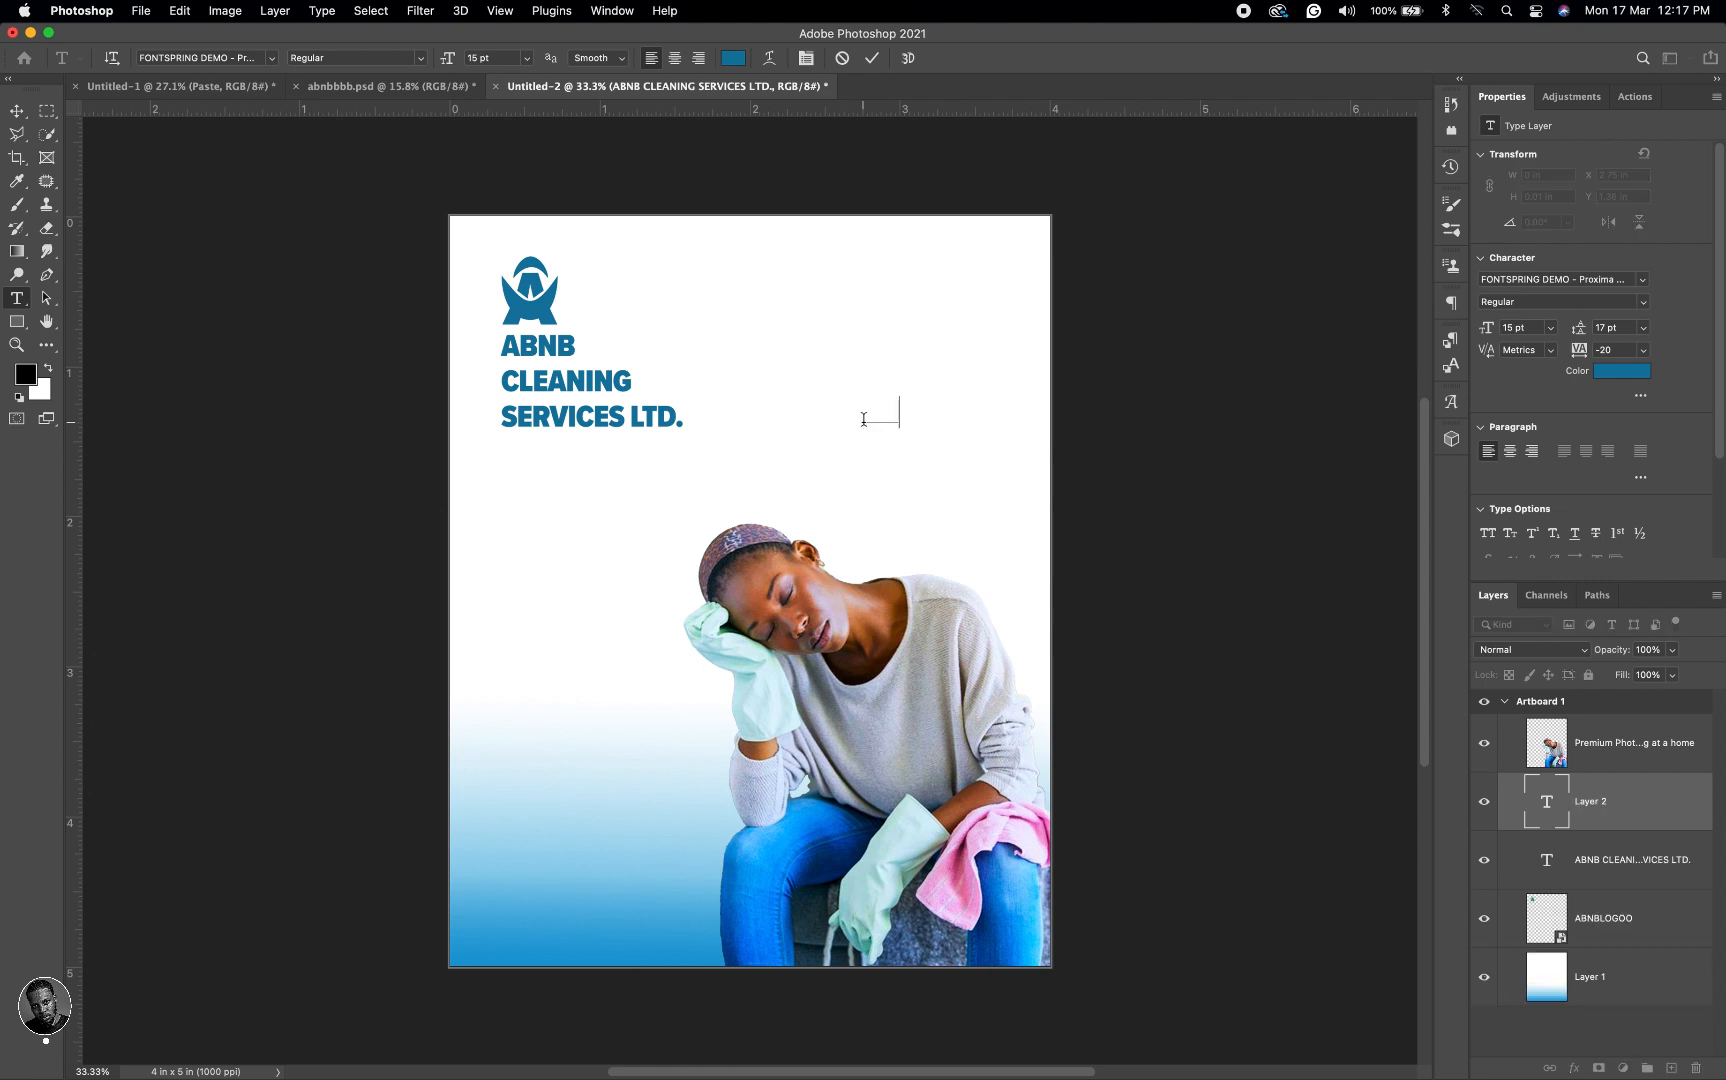
type("OY            ")
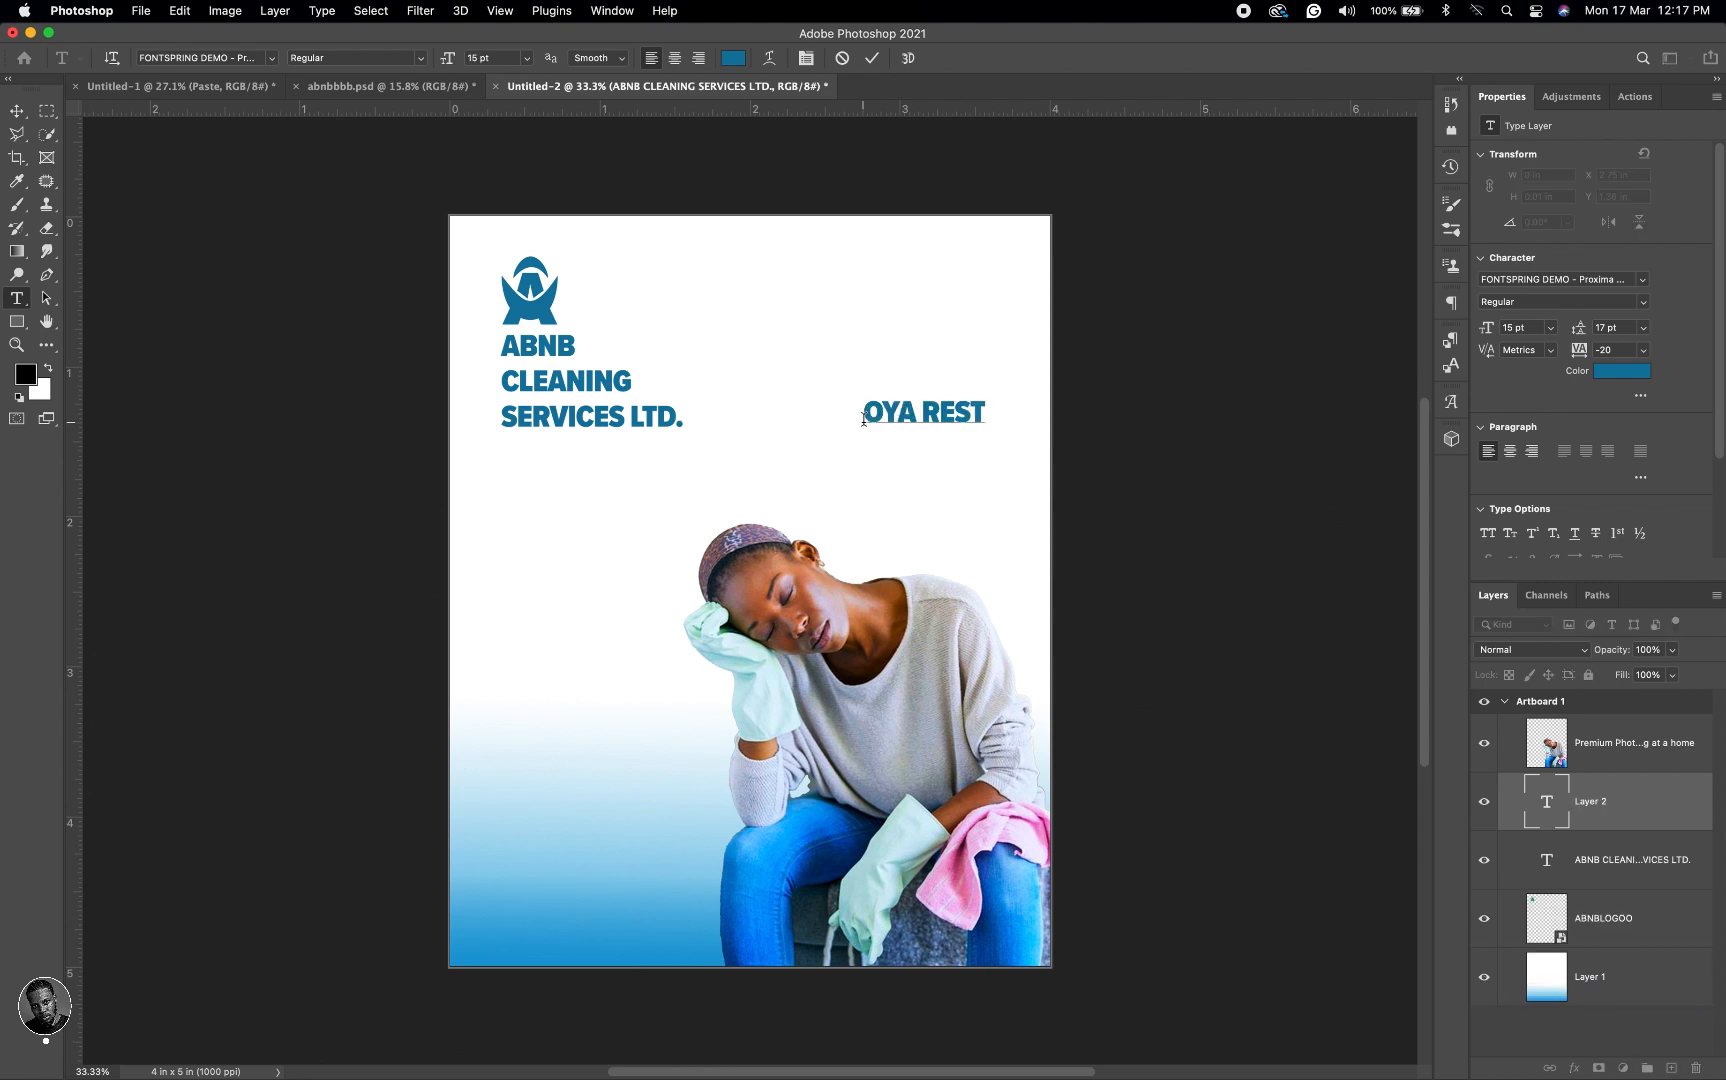
type("   !")
key("Return")
type("YOU")
type("EL")
key("Return")
type("AND ENJ")
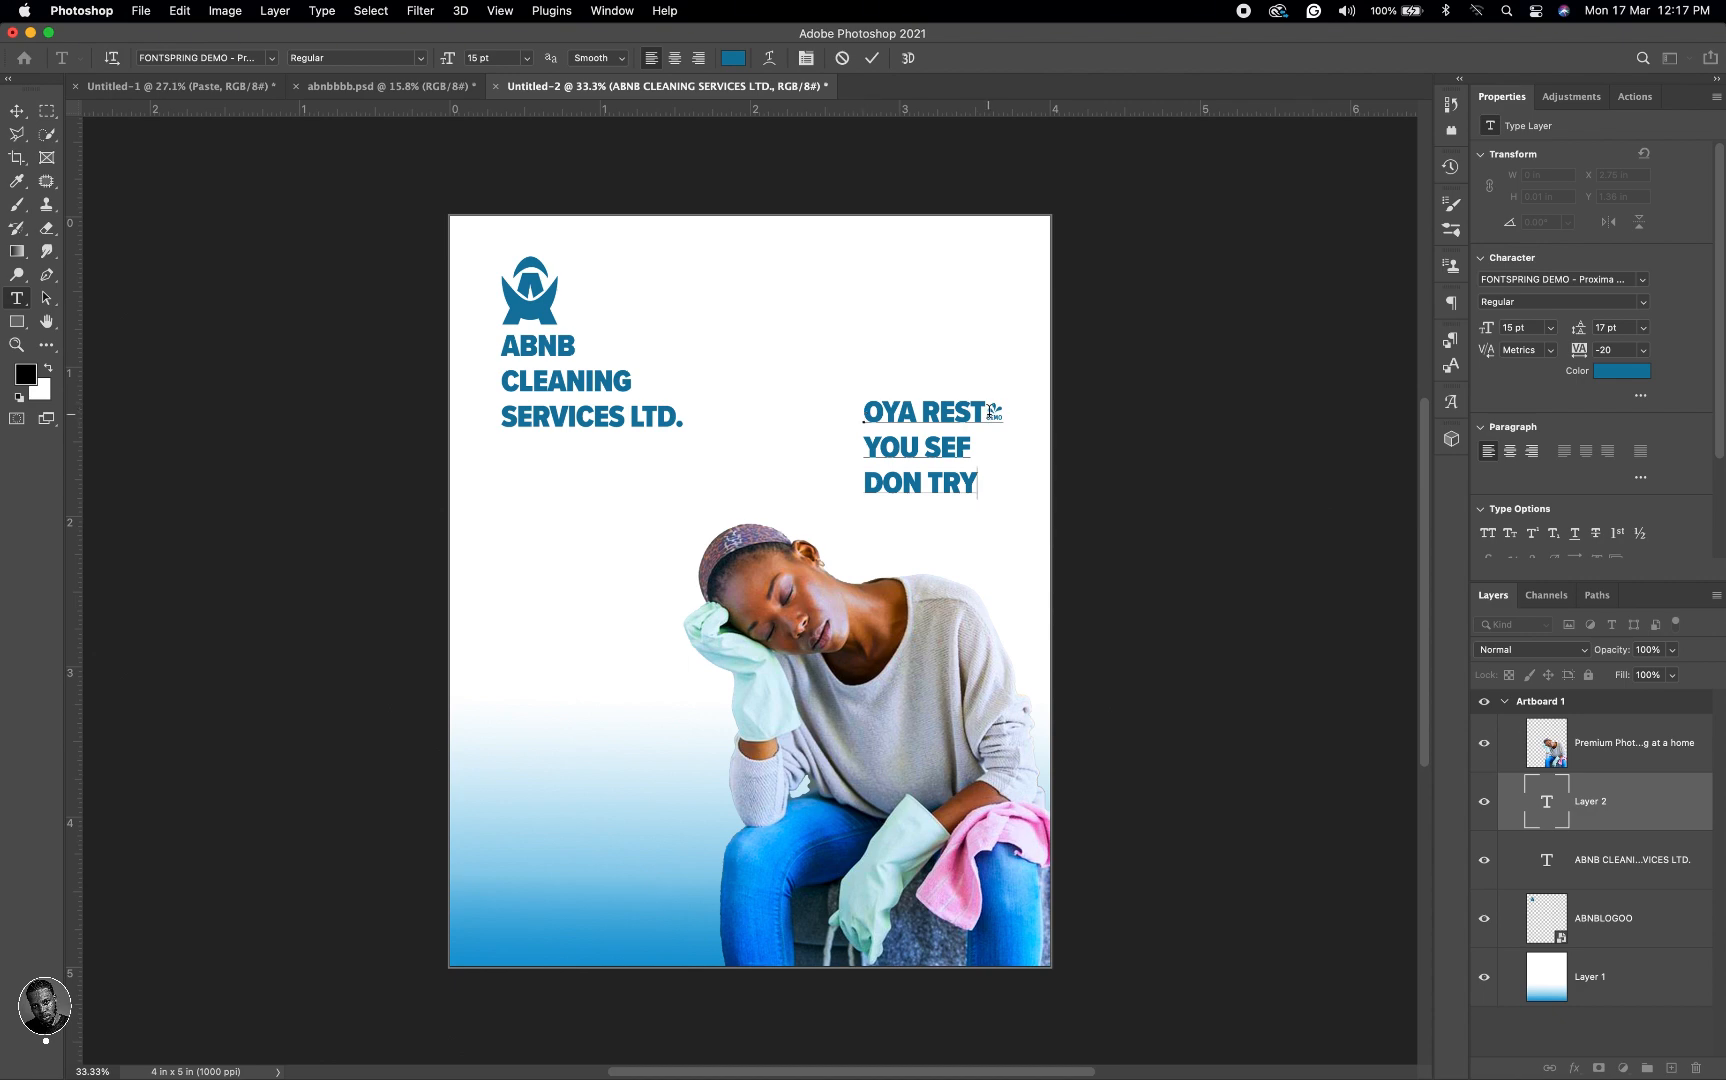
Step: Change the font of the exclamation mark after "OYA REST" to Poppins Bold
left_click(991, 411)
left_click(237, 57)
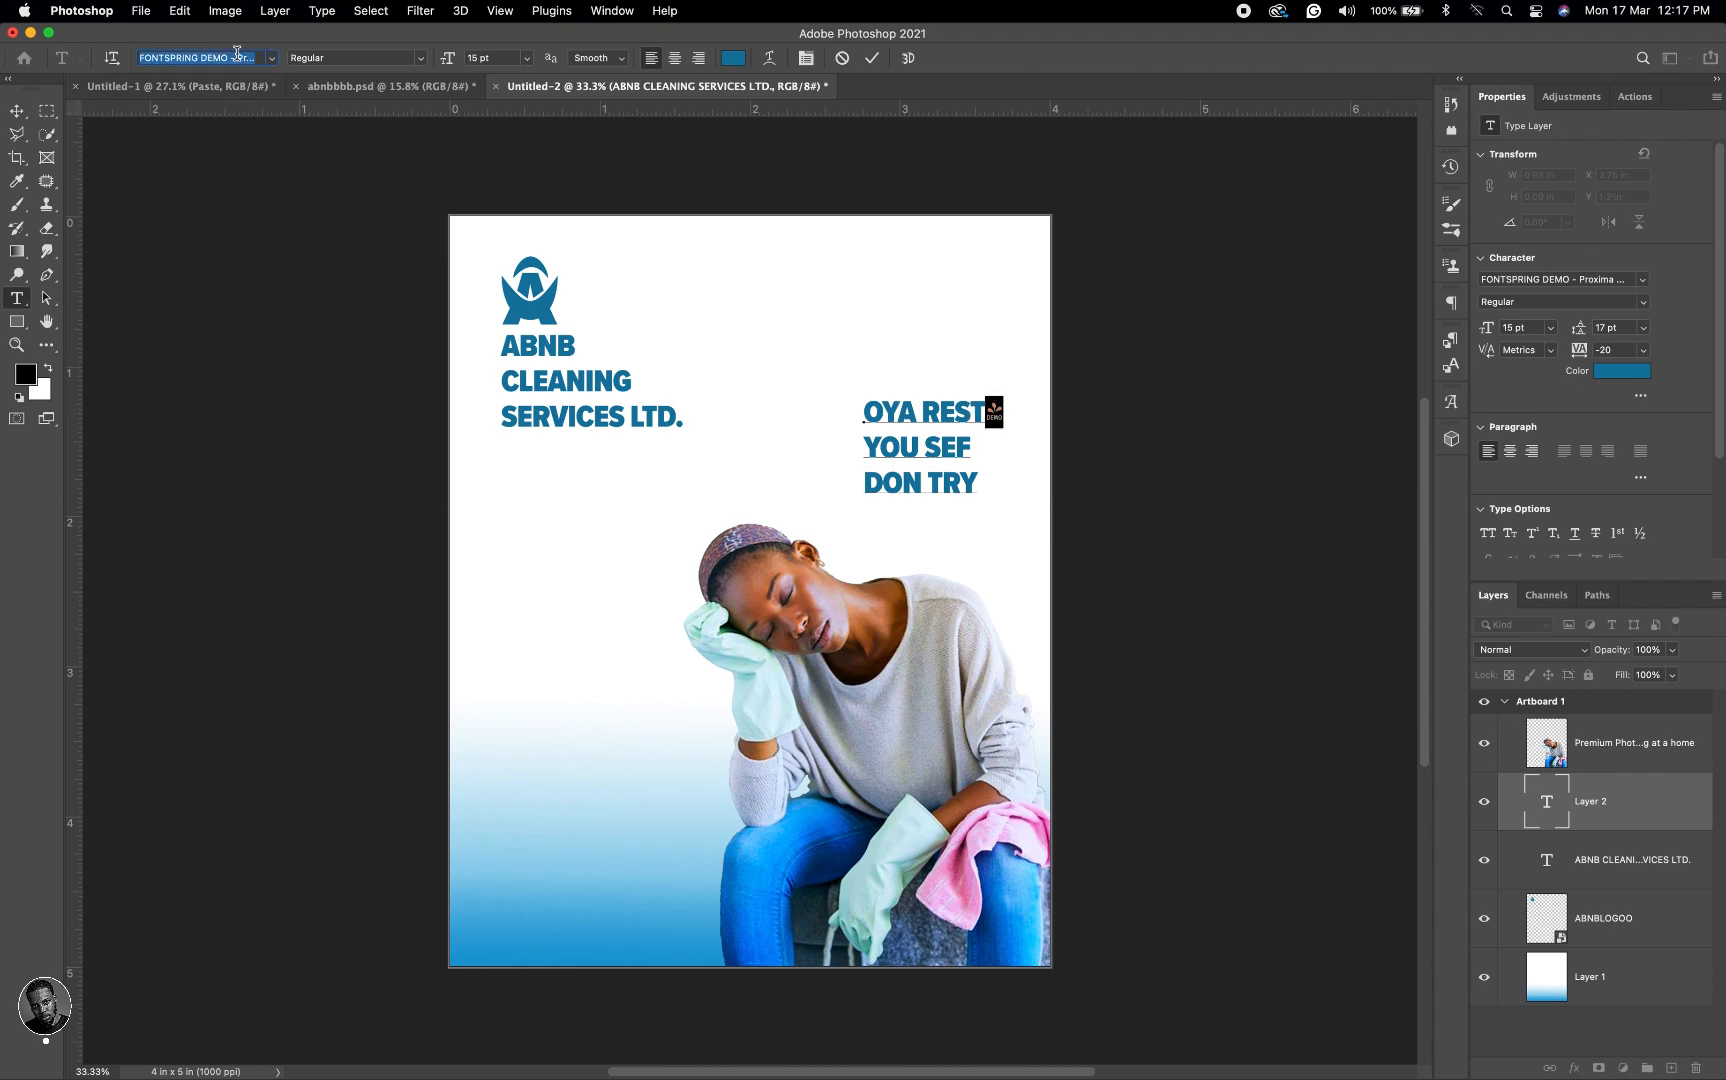
type("PO")
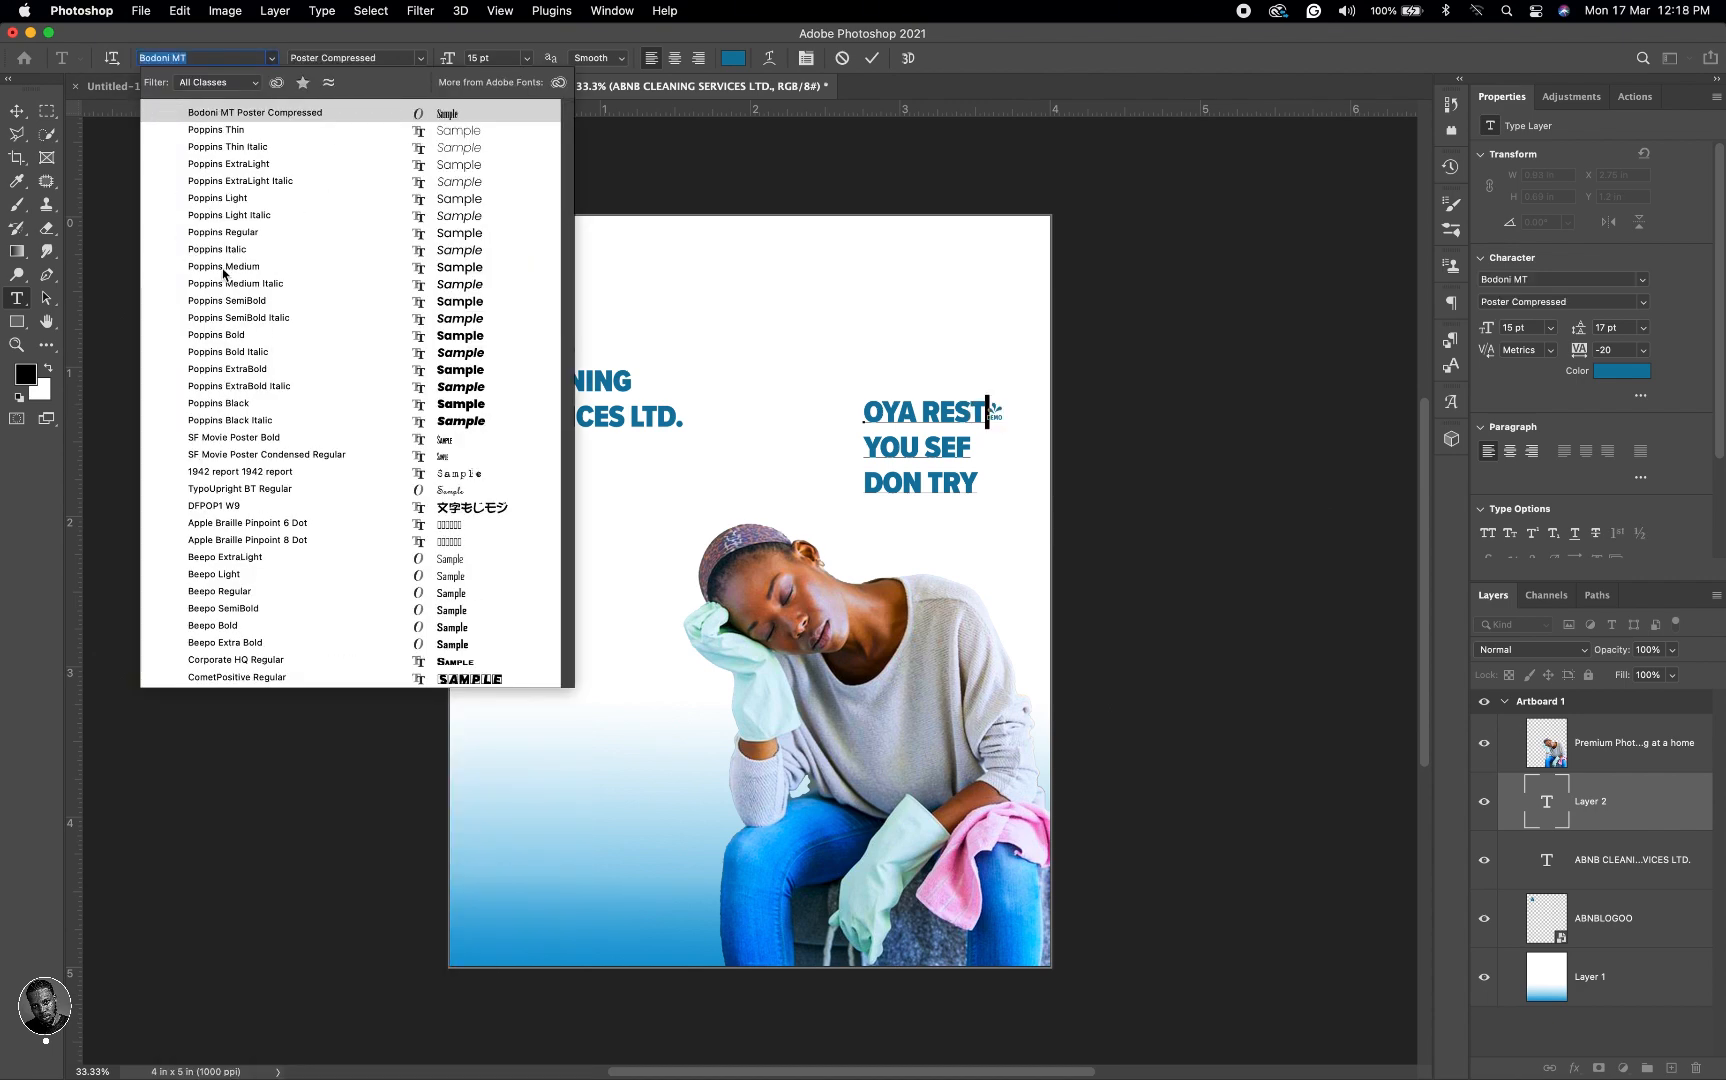
key("Down")
key("Down")
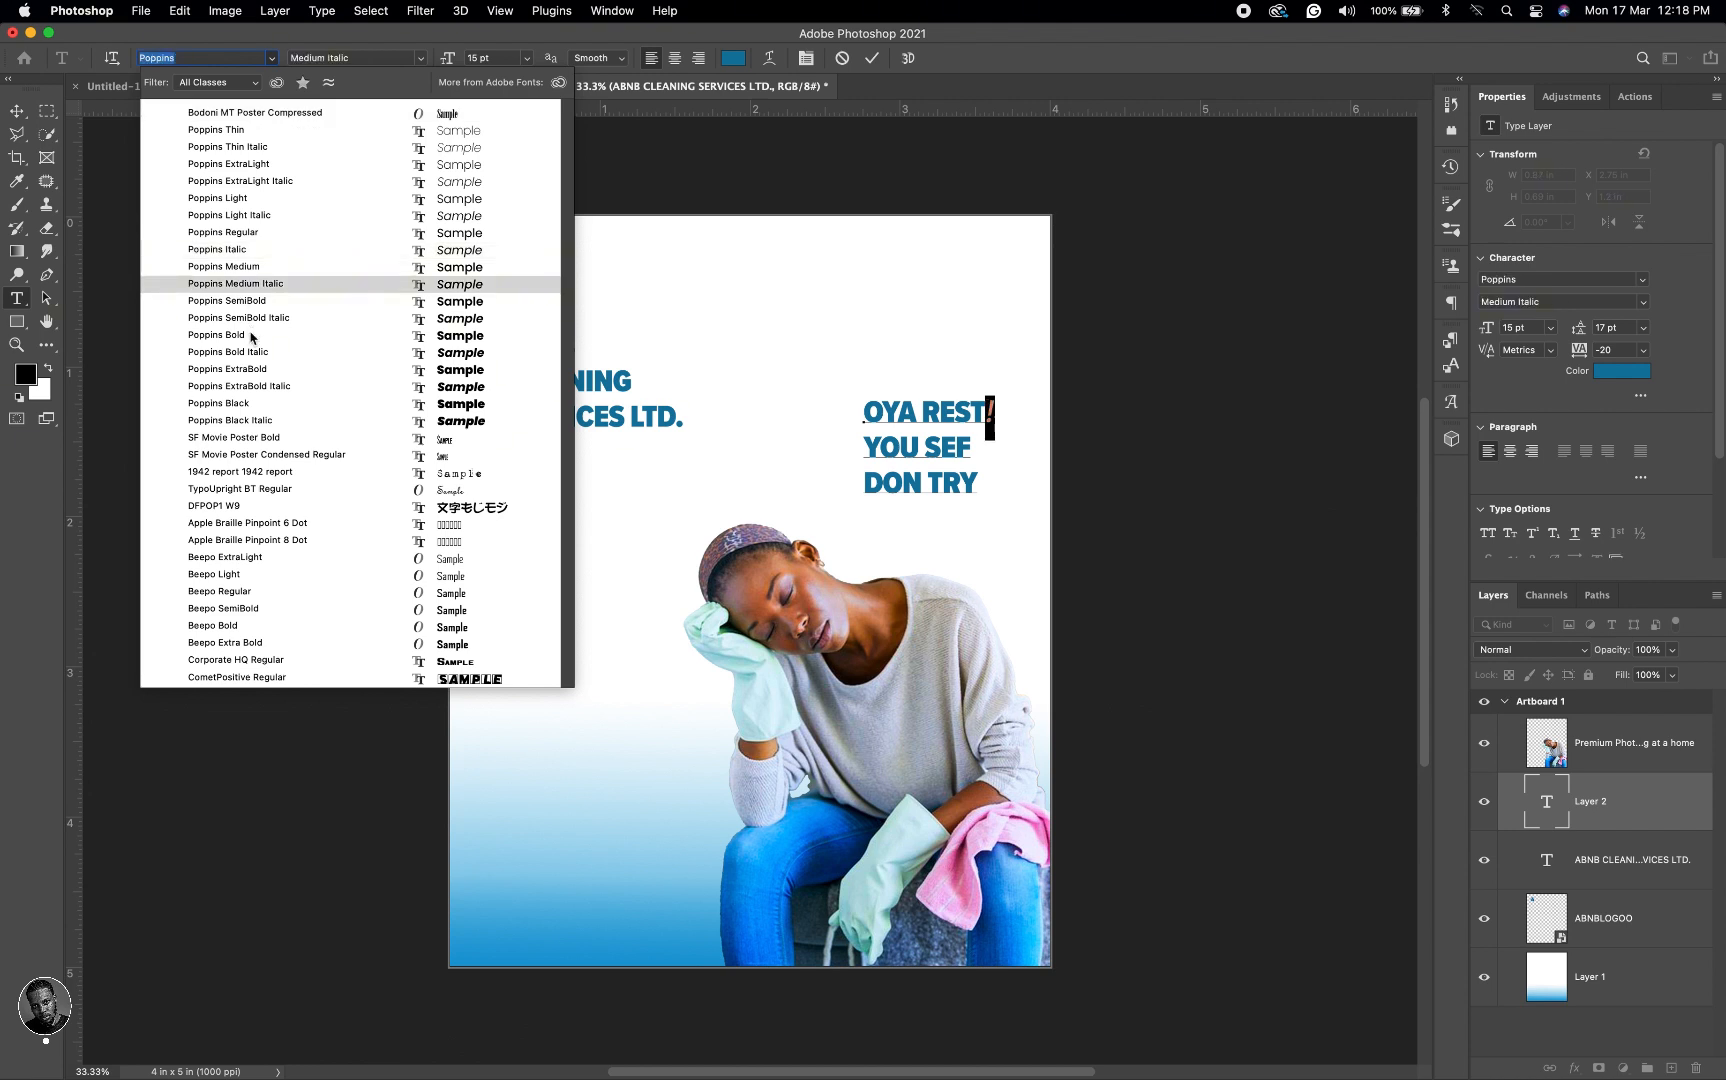
left_click(251, 336)
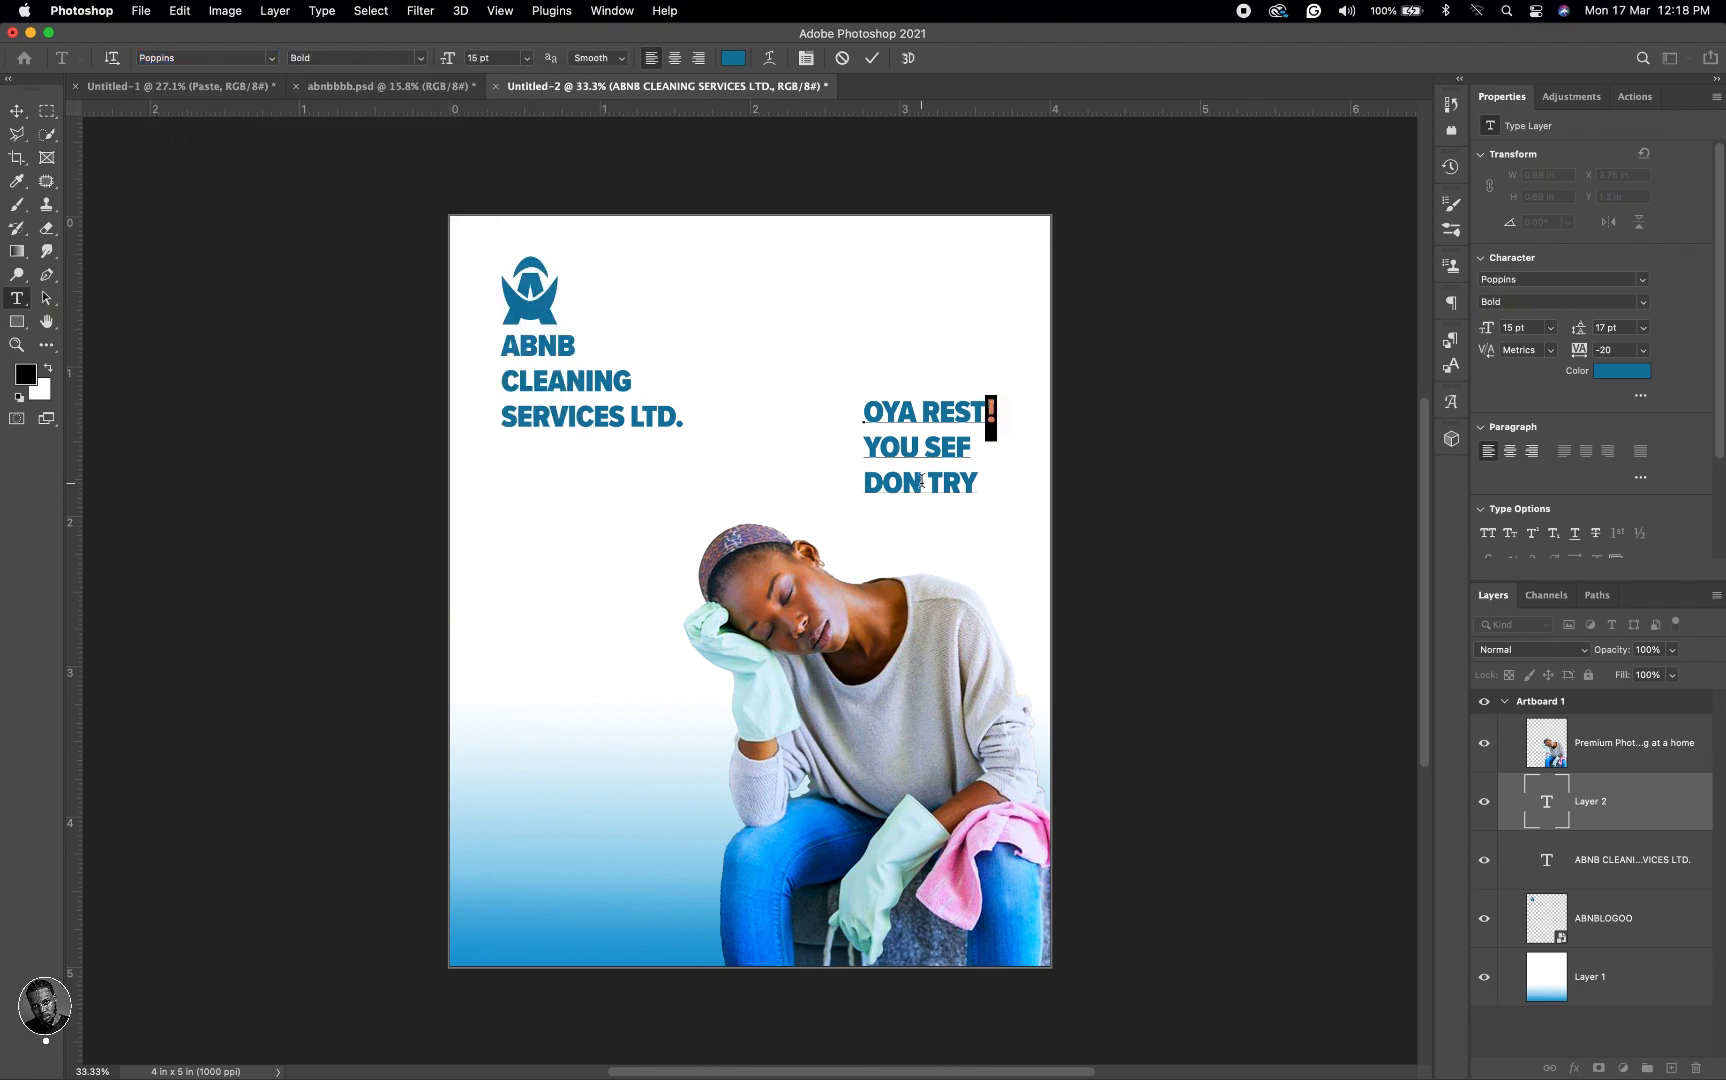
Step: Set the leading of the whole "OYA REST! YOU SEF DON TRY" text to 13 pt and commit it
key("super+a")
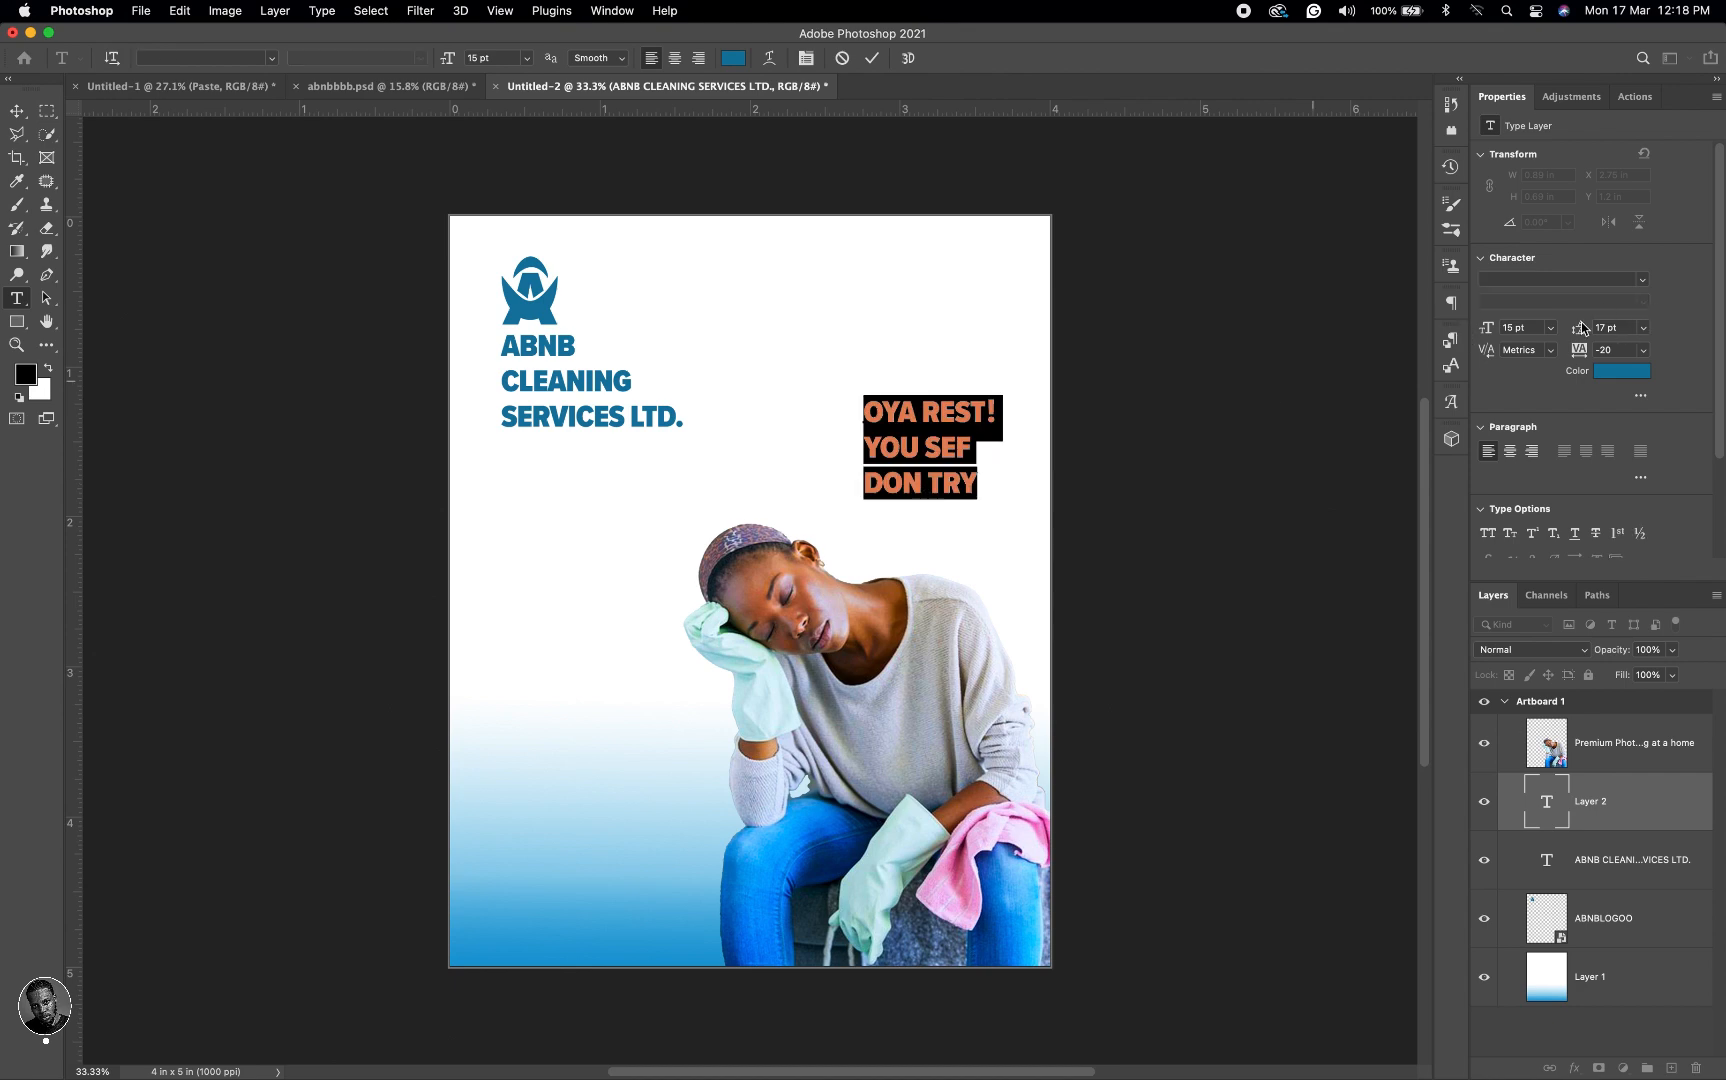
left_click(1577, 331)
left_click_drag(1577, 331, 1574, 331)
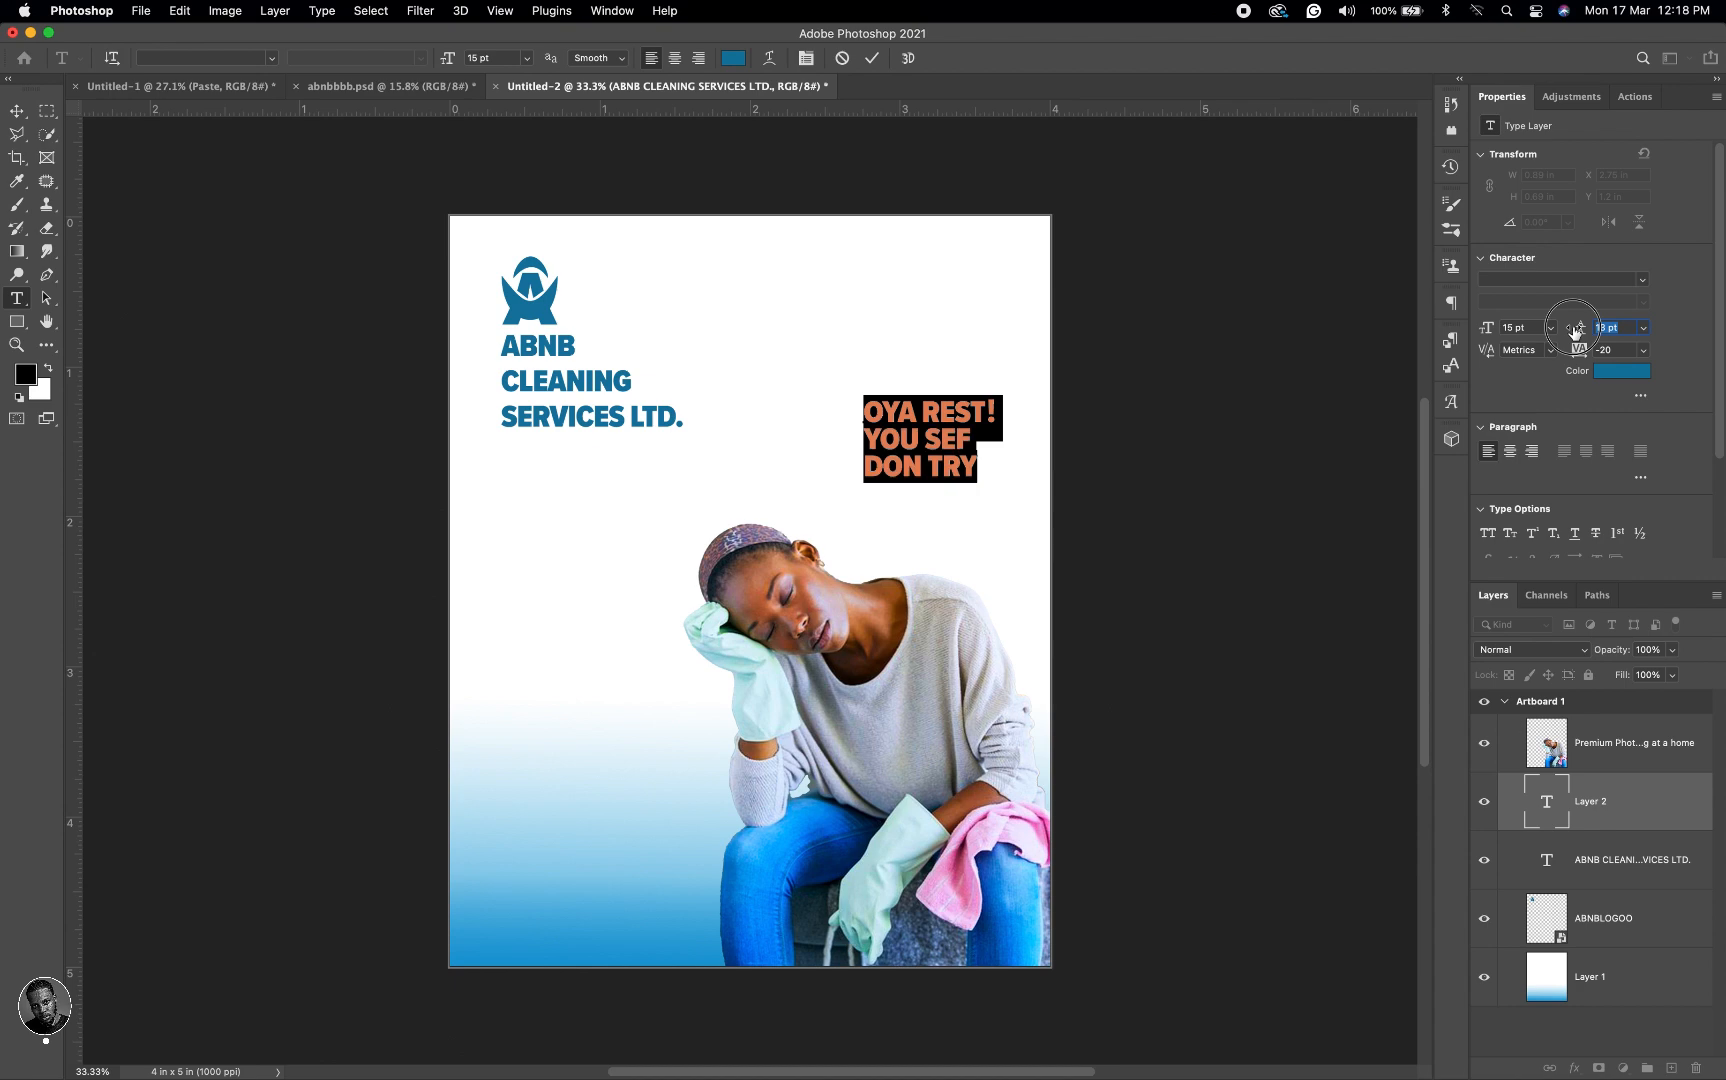
left_click(873, 59)
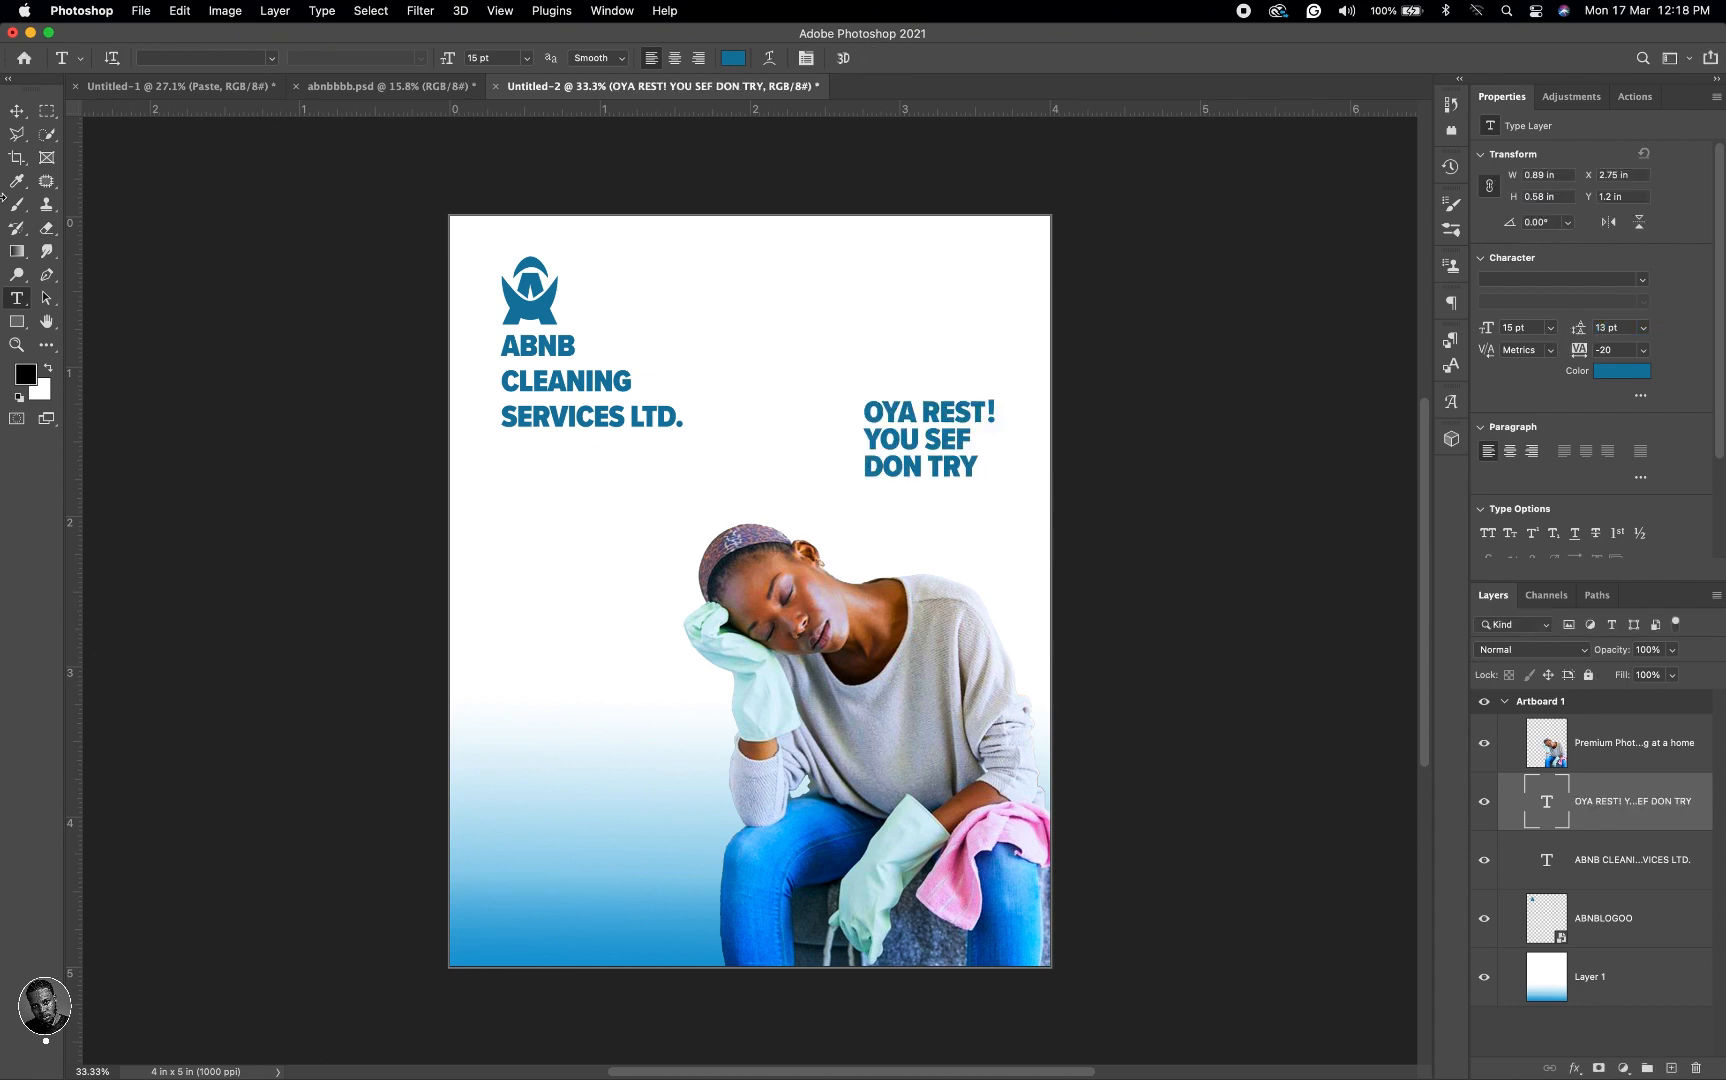
Step: Add the text "LET US HANDLES YOUR CLEANING" on three lines beside the cleaner, starting near the logo's left edge
left_click(17, 111)
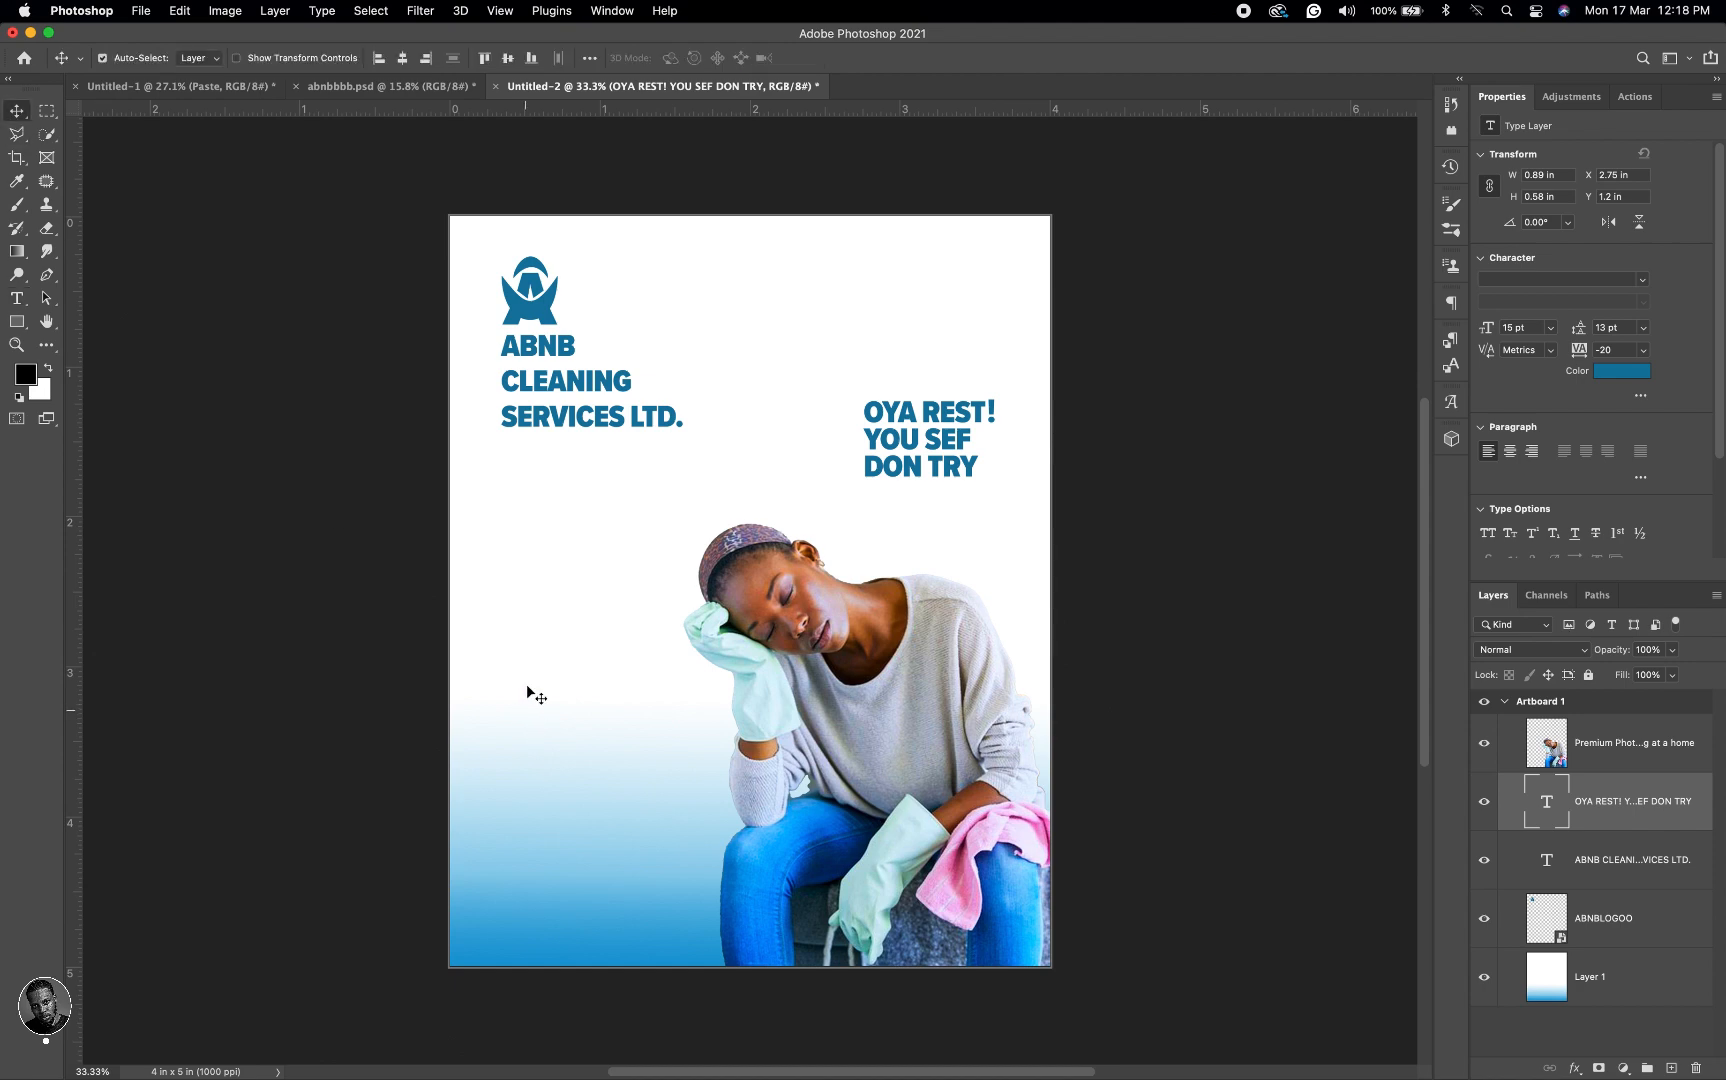
key("t")
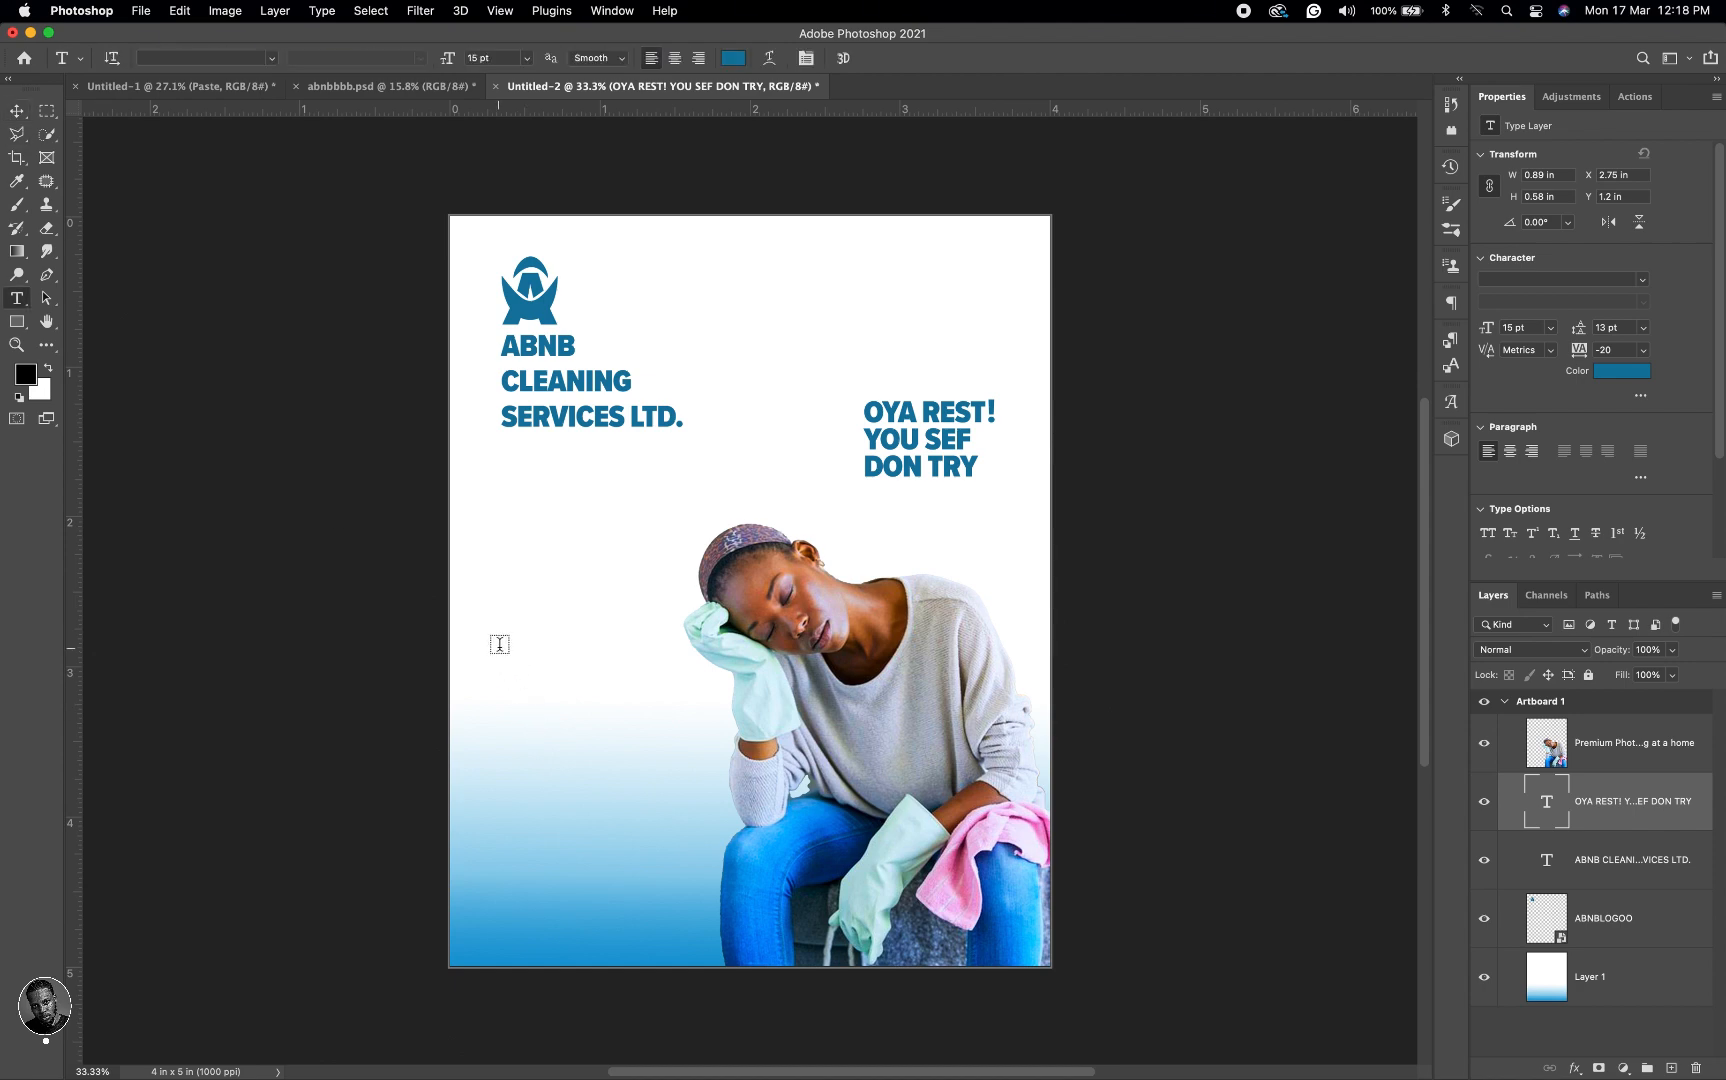
left_click(499, 644)
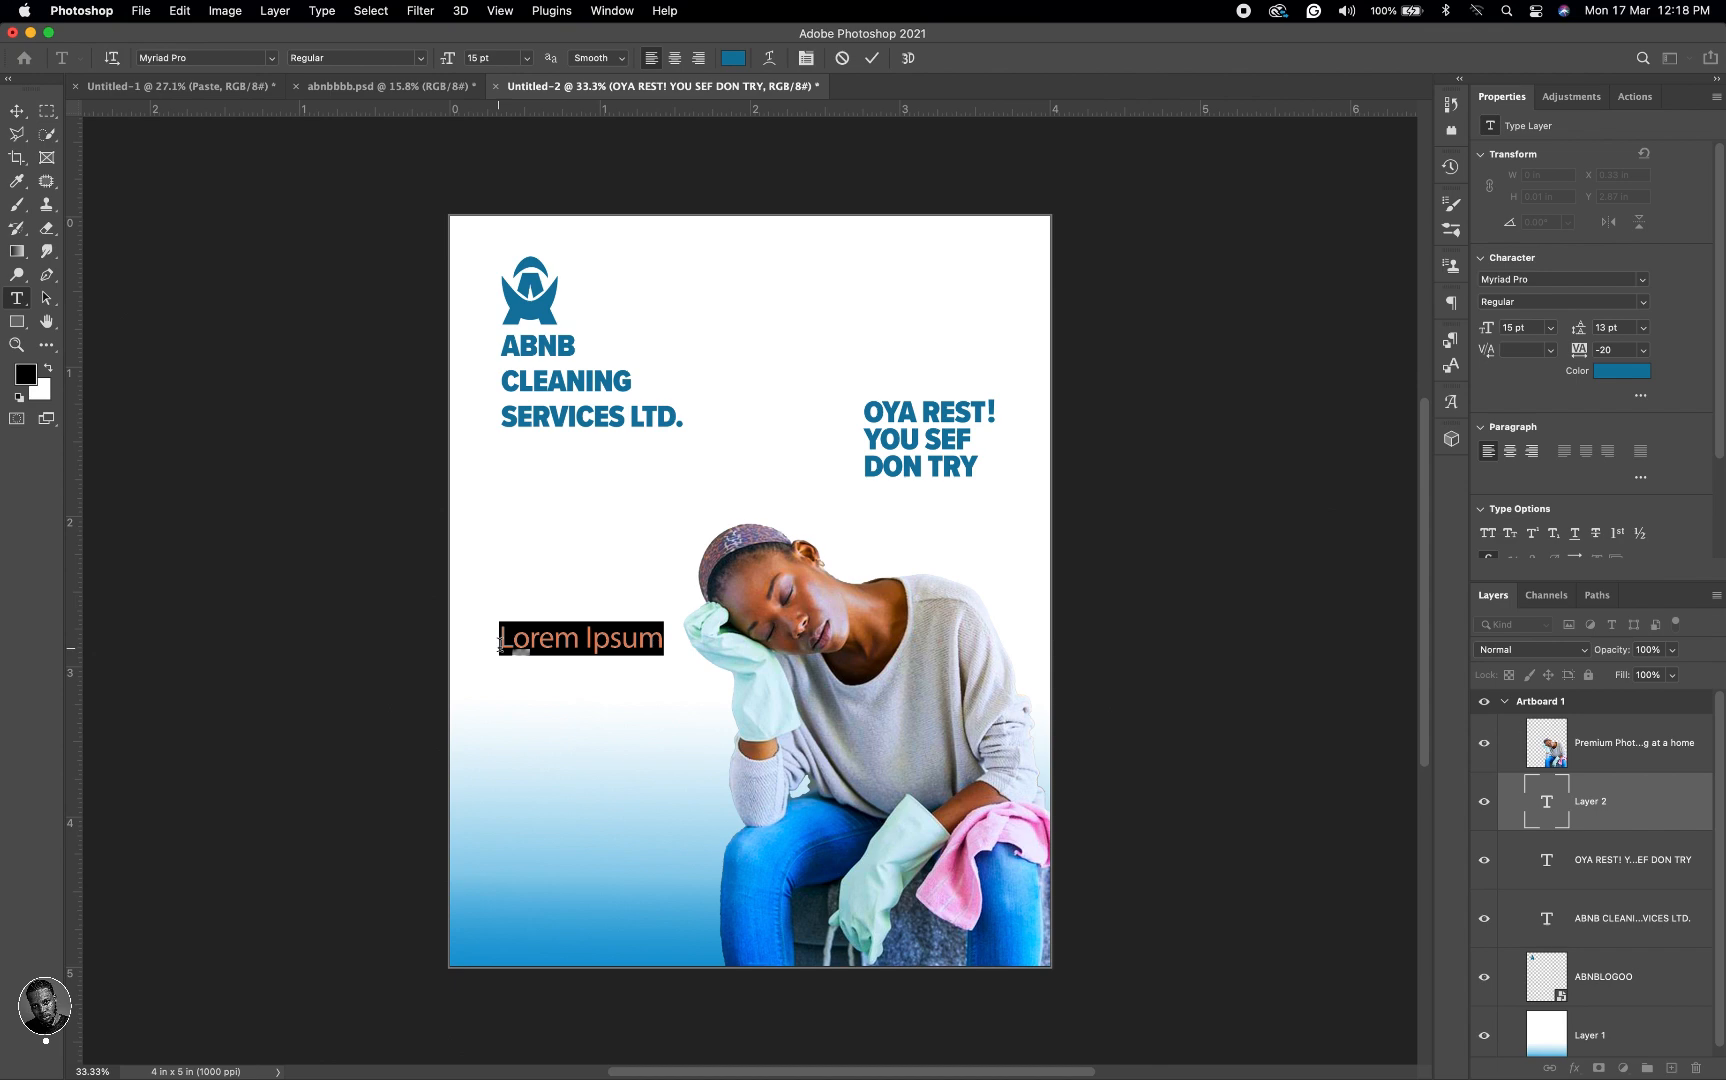
left_click(499, 644)
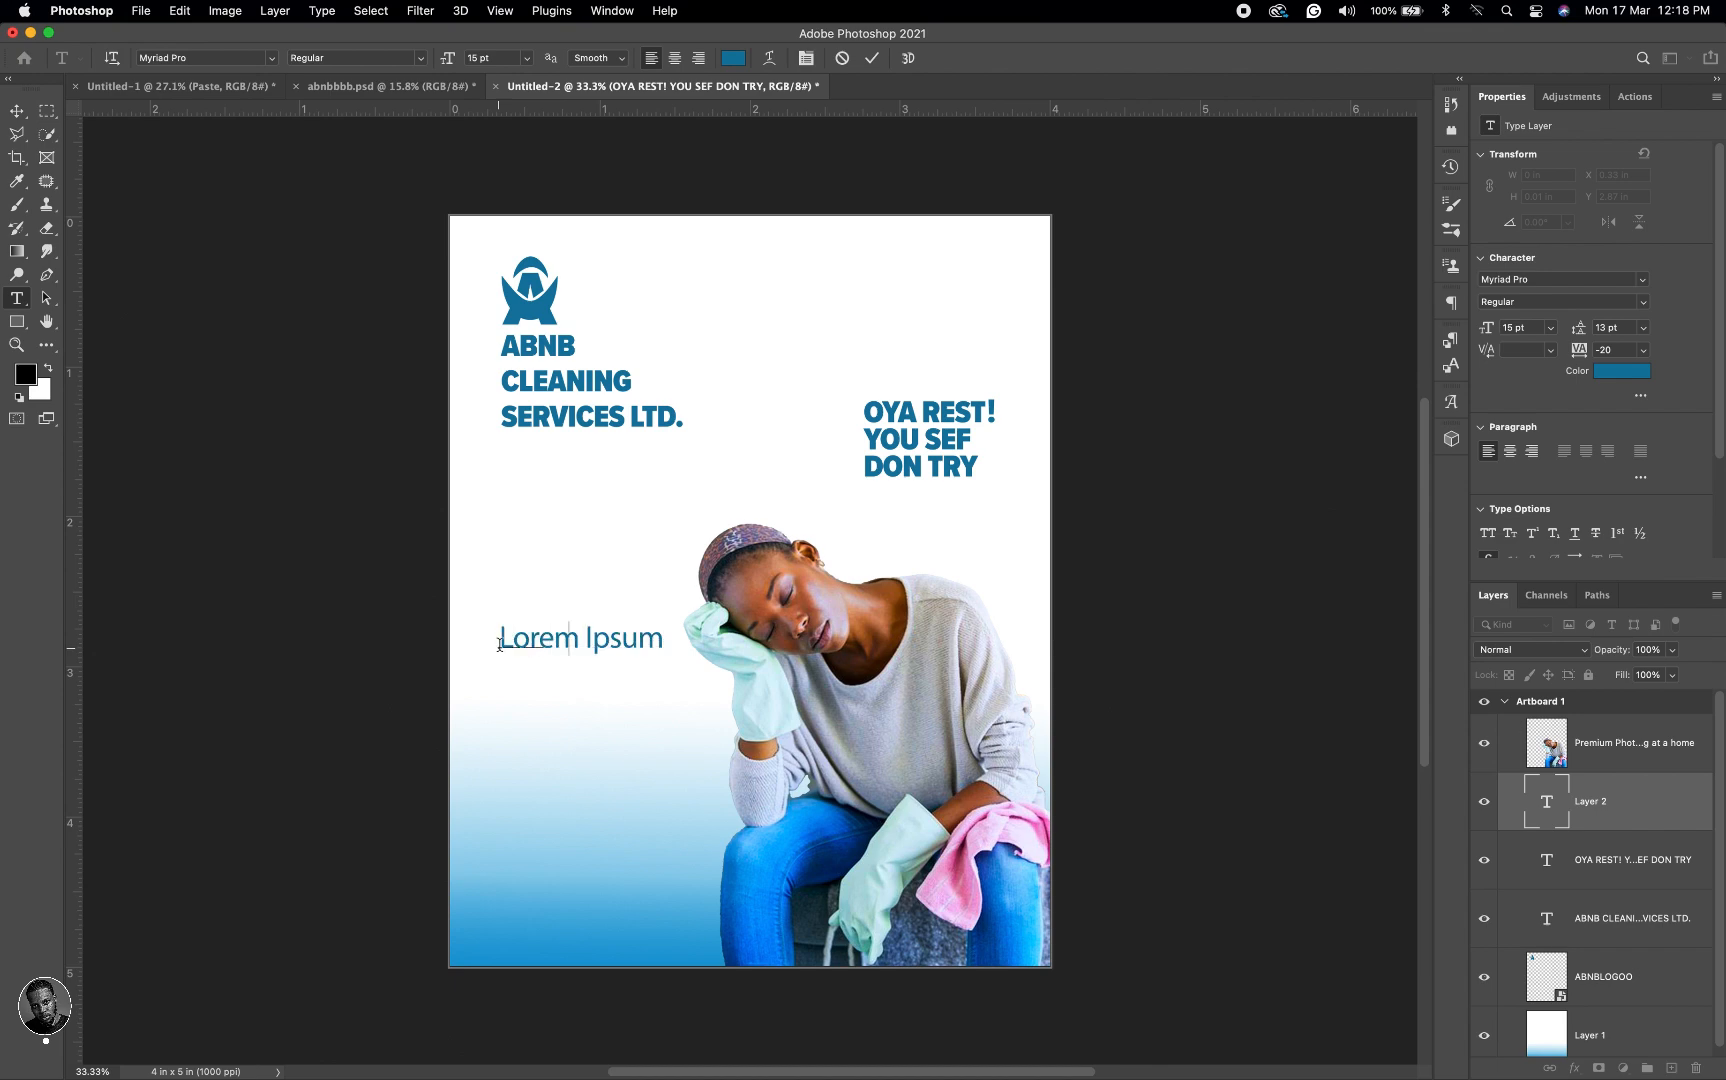
type("LET US")
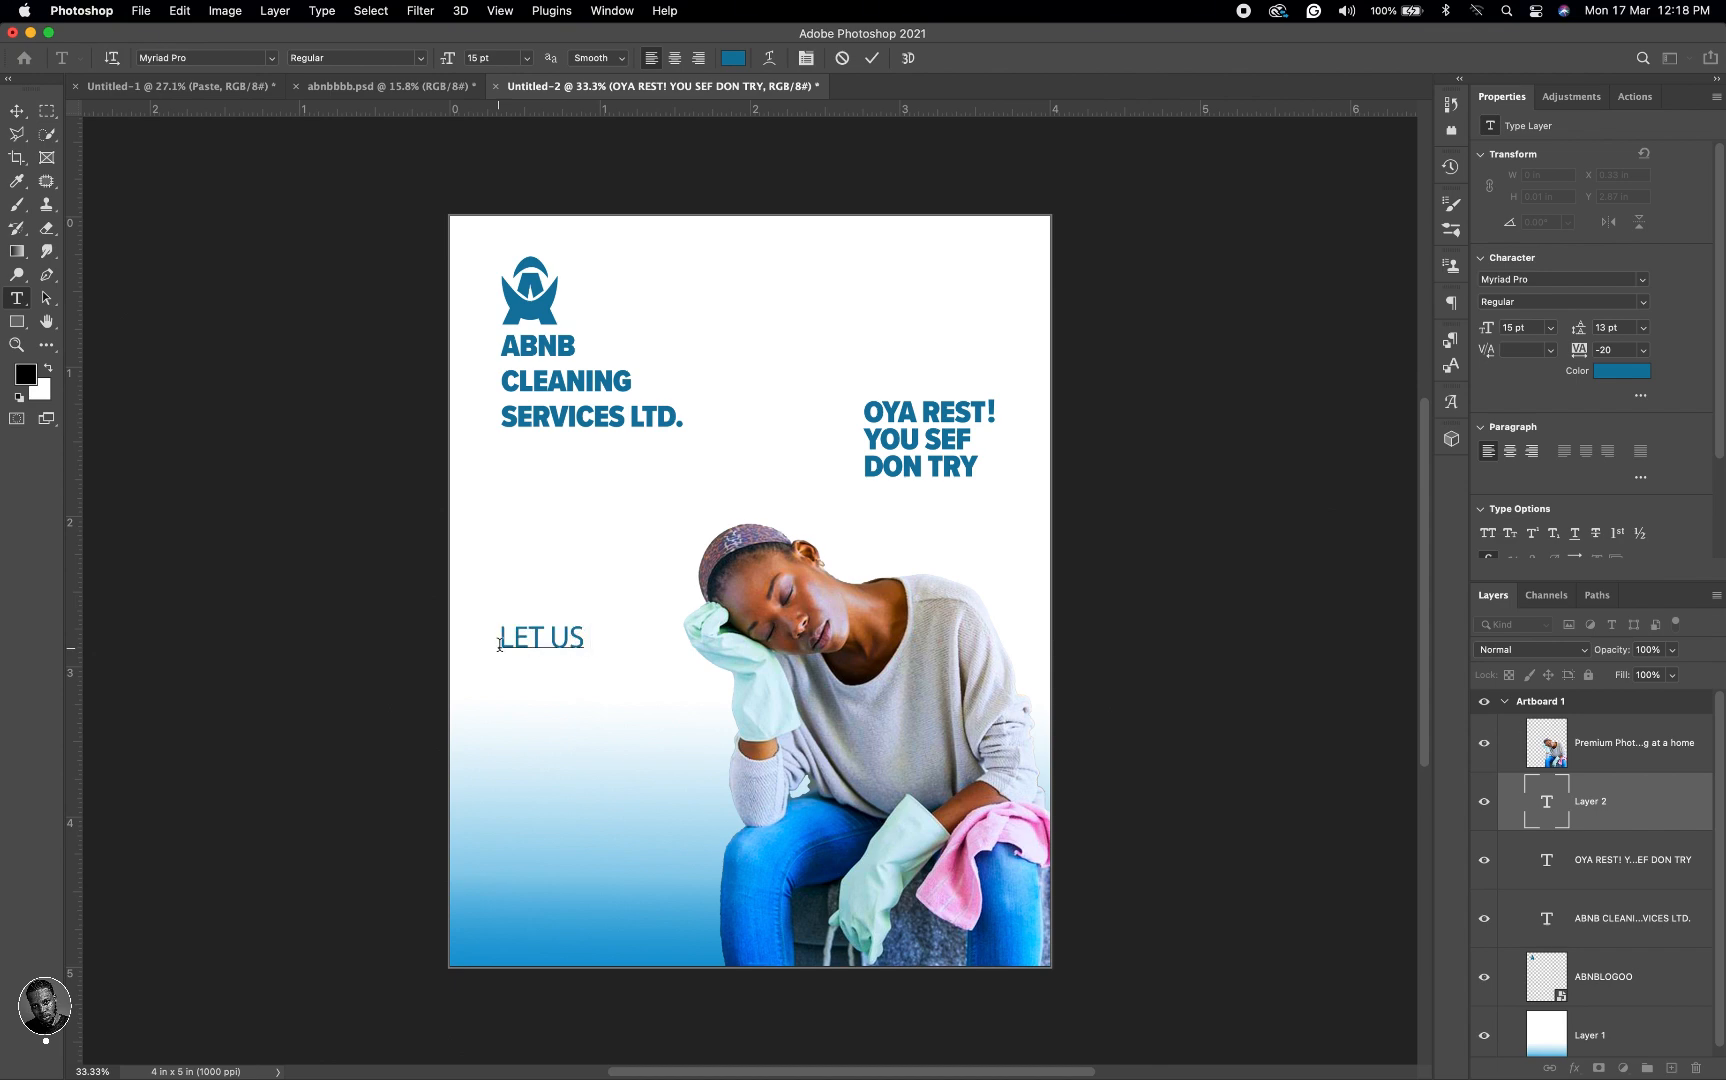
key("Return")
key("Return")
type("NING")
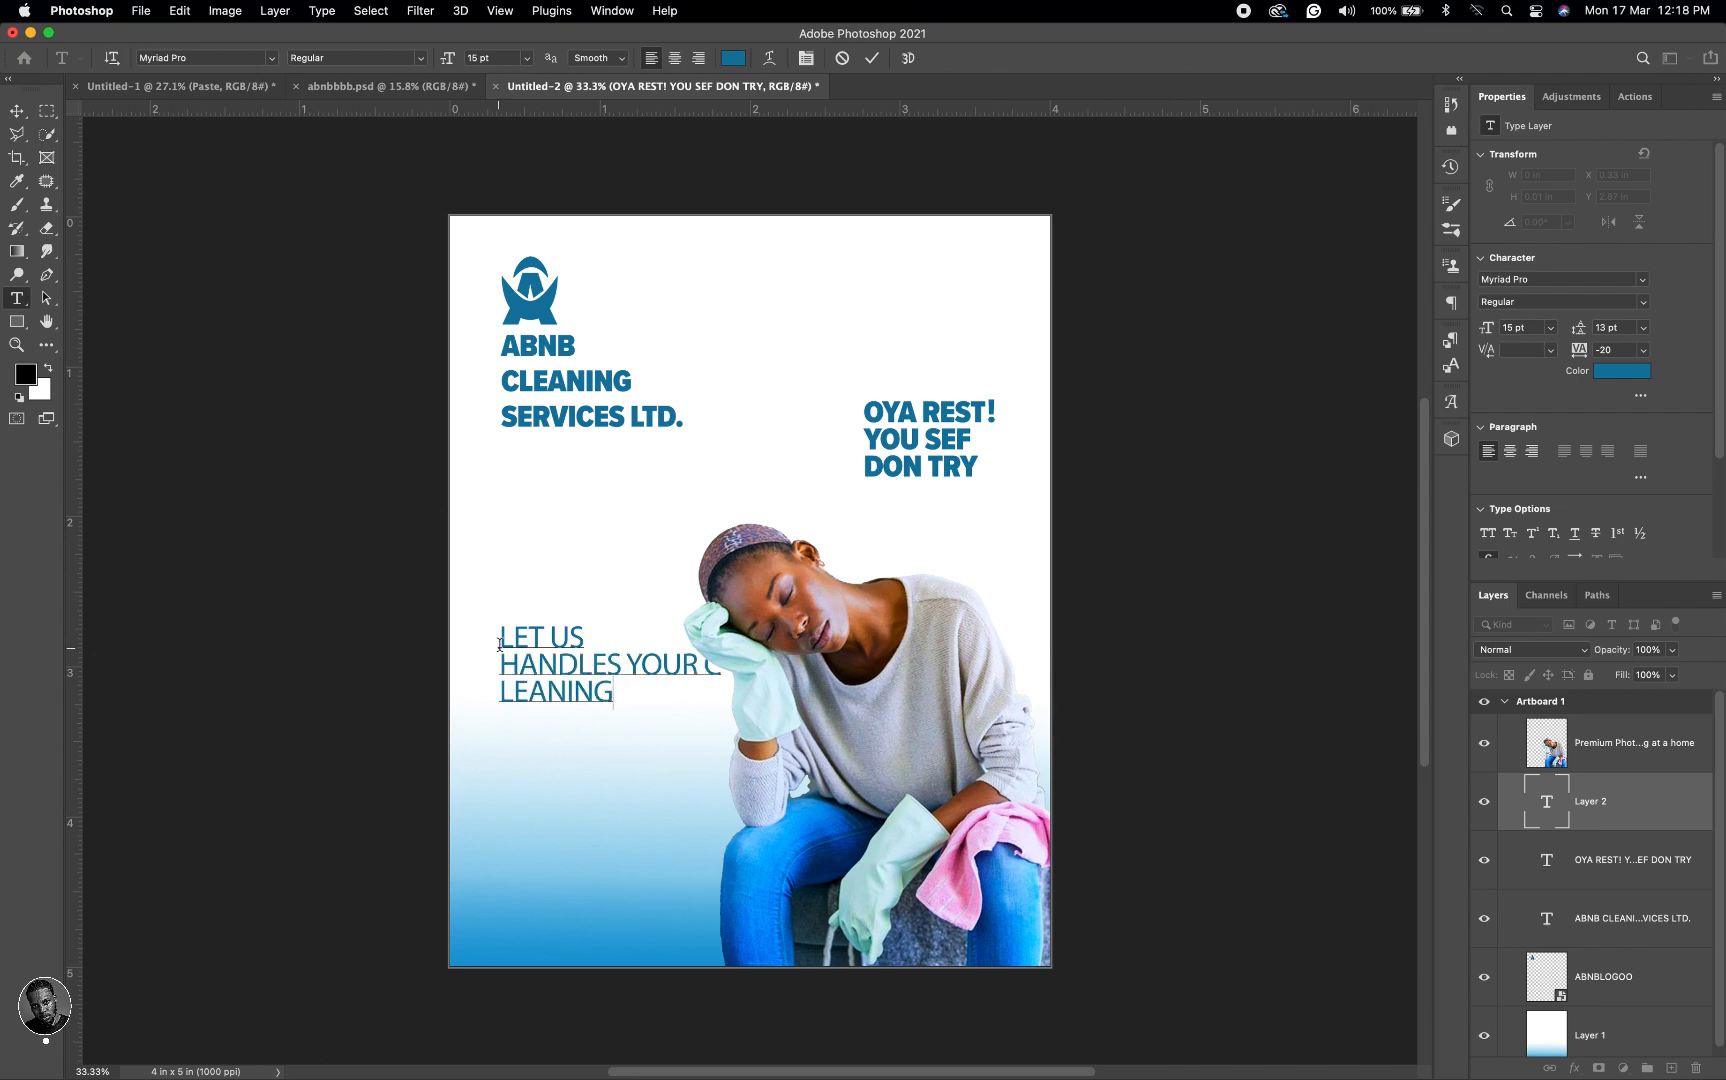
left_click(703, 662)
key("Return")
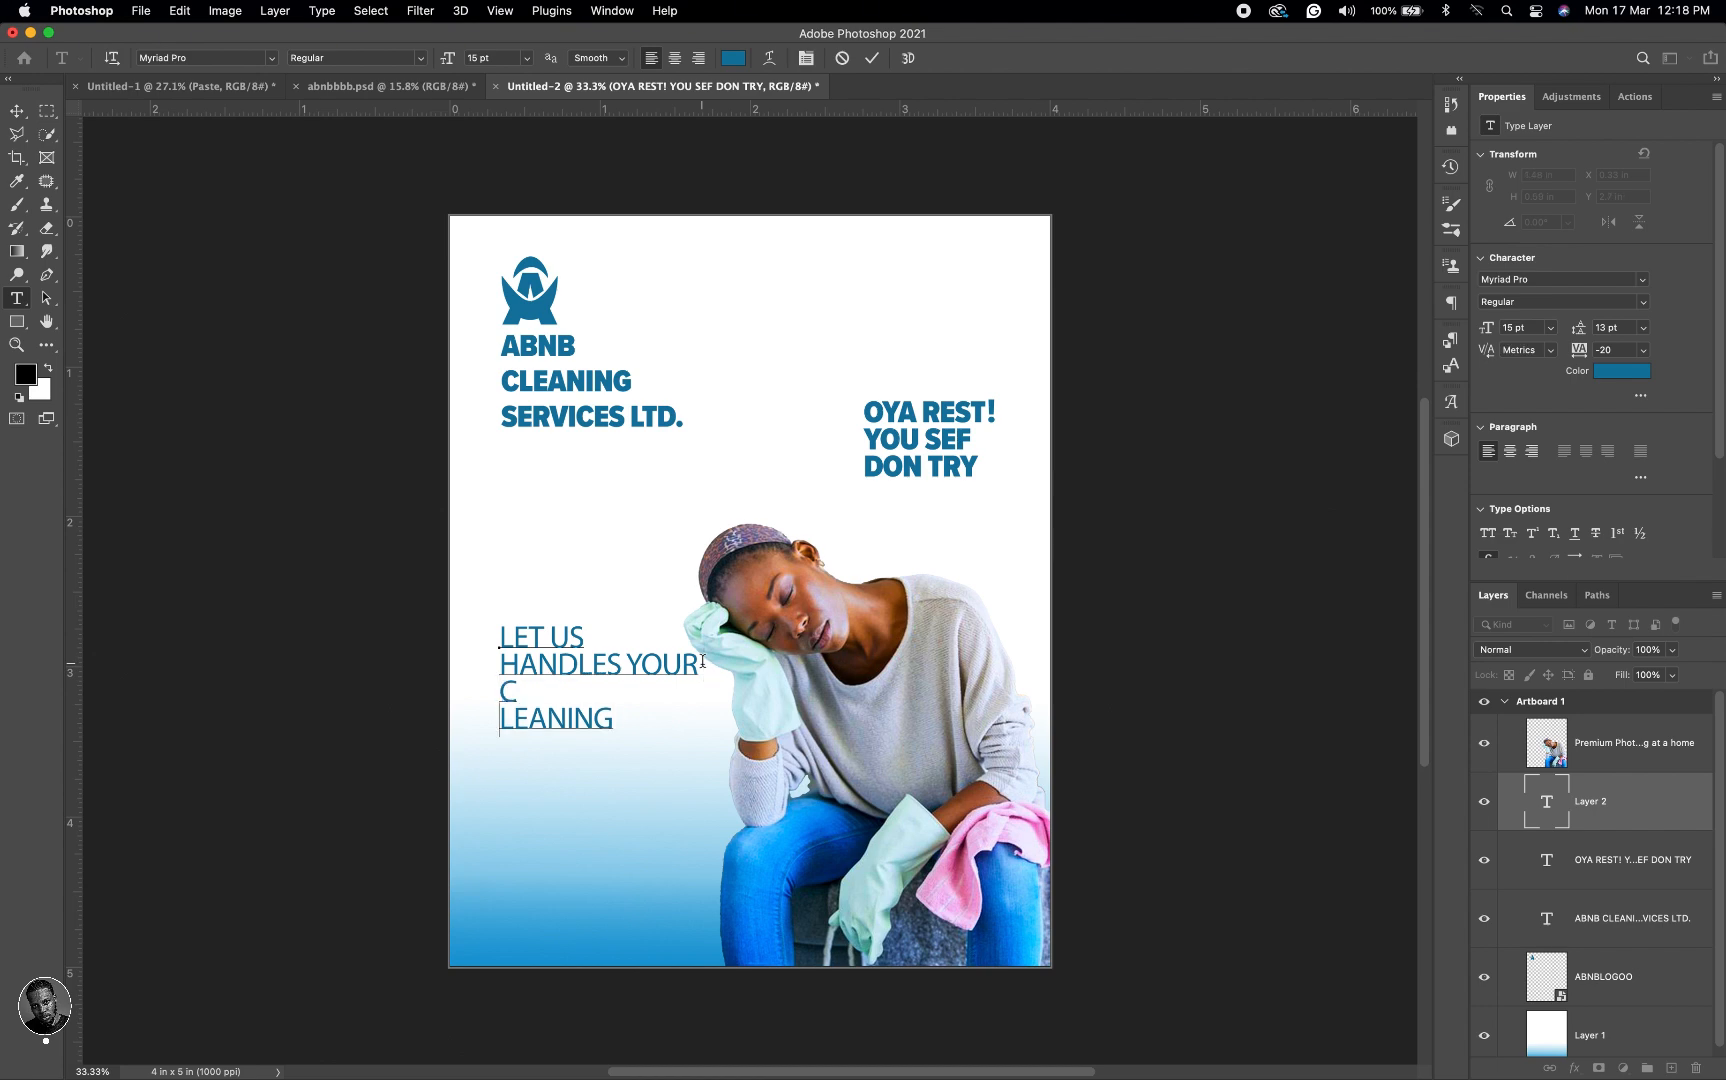
key("Left")
key("Delete")
Step: Change the whole "LET US HANDLES YOUR CLEANING" text to FONTSPRING DEMO - Proxima Nova Black and color it black
key("super+a")
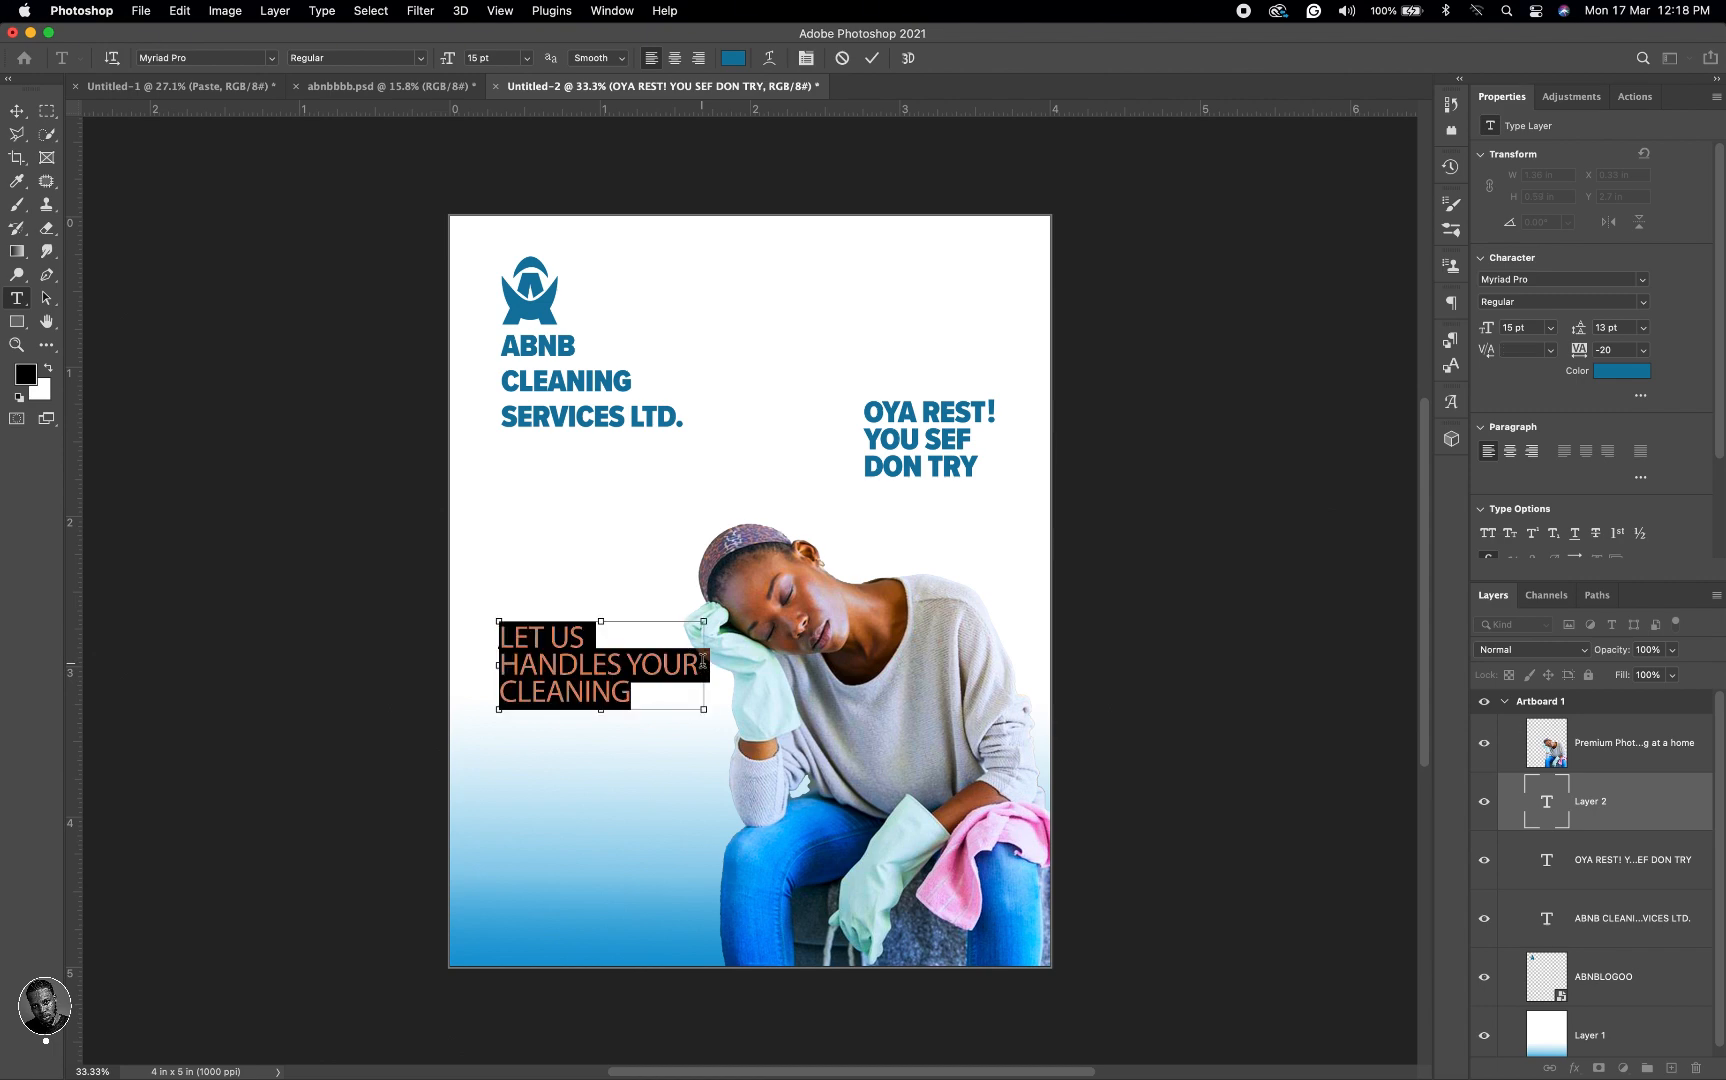
left_click(275, 61)
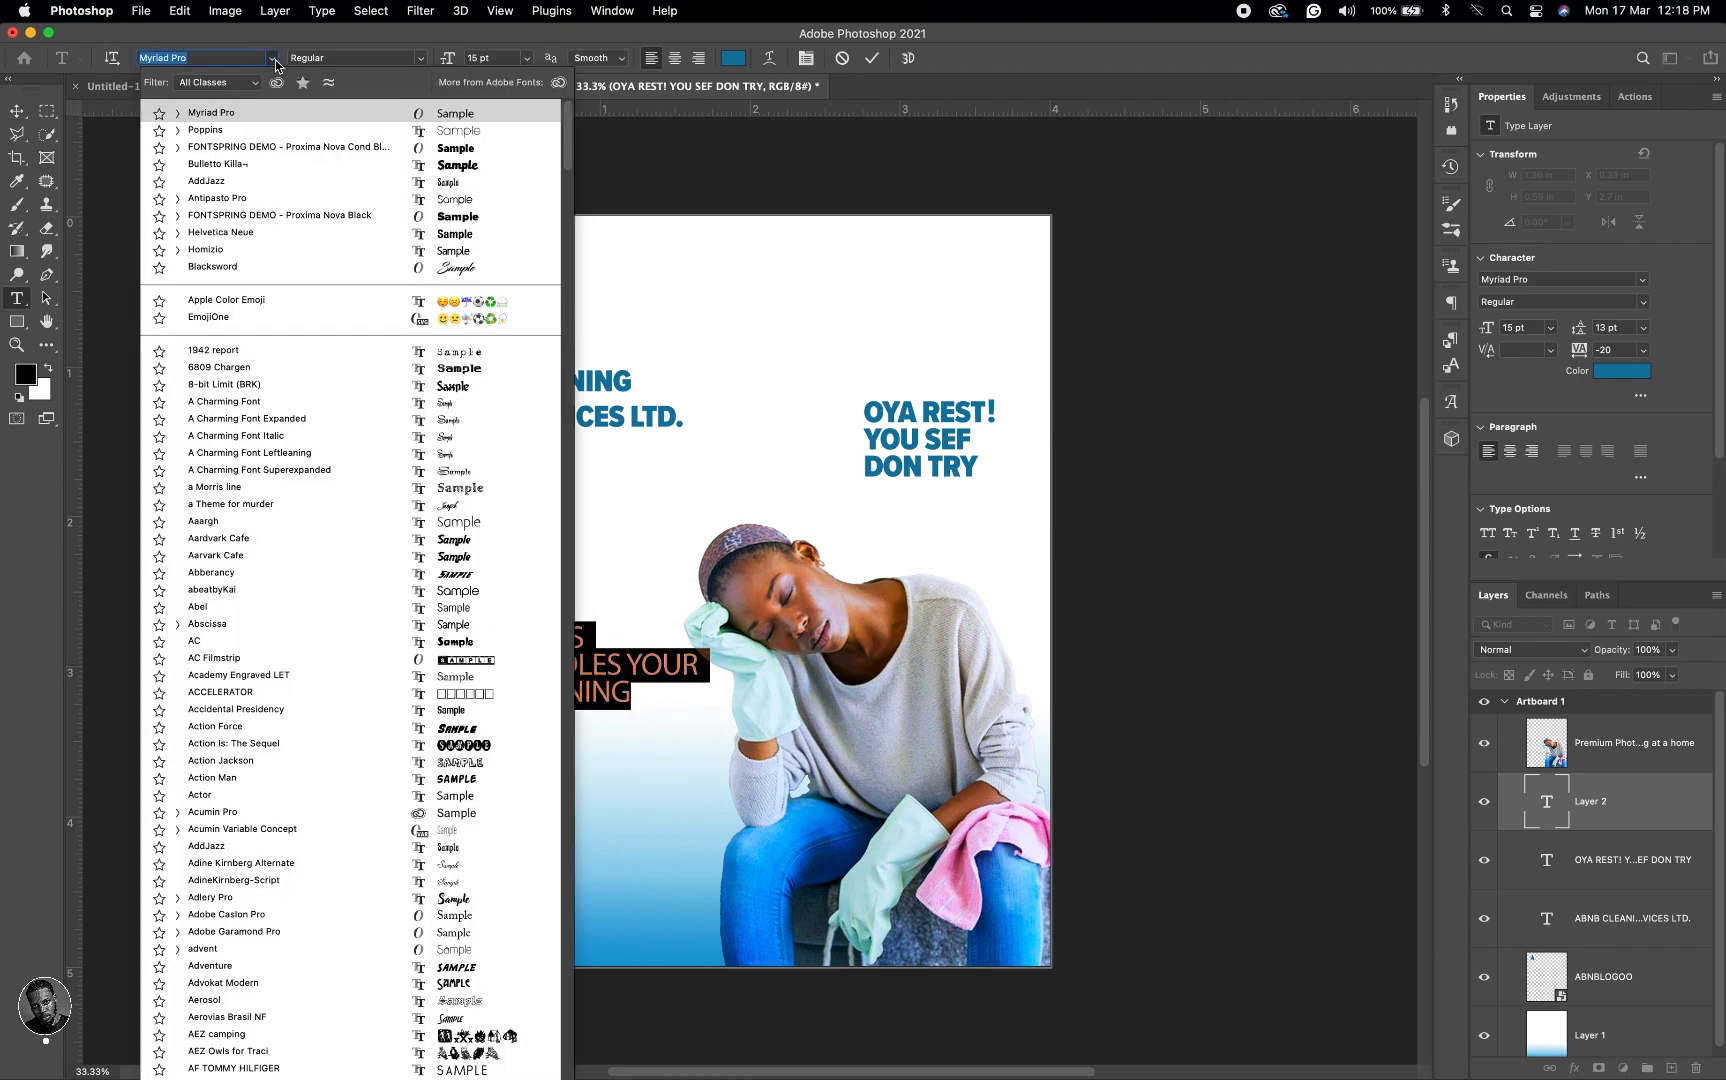
left_click(235, 216)
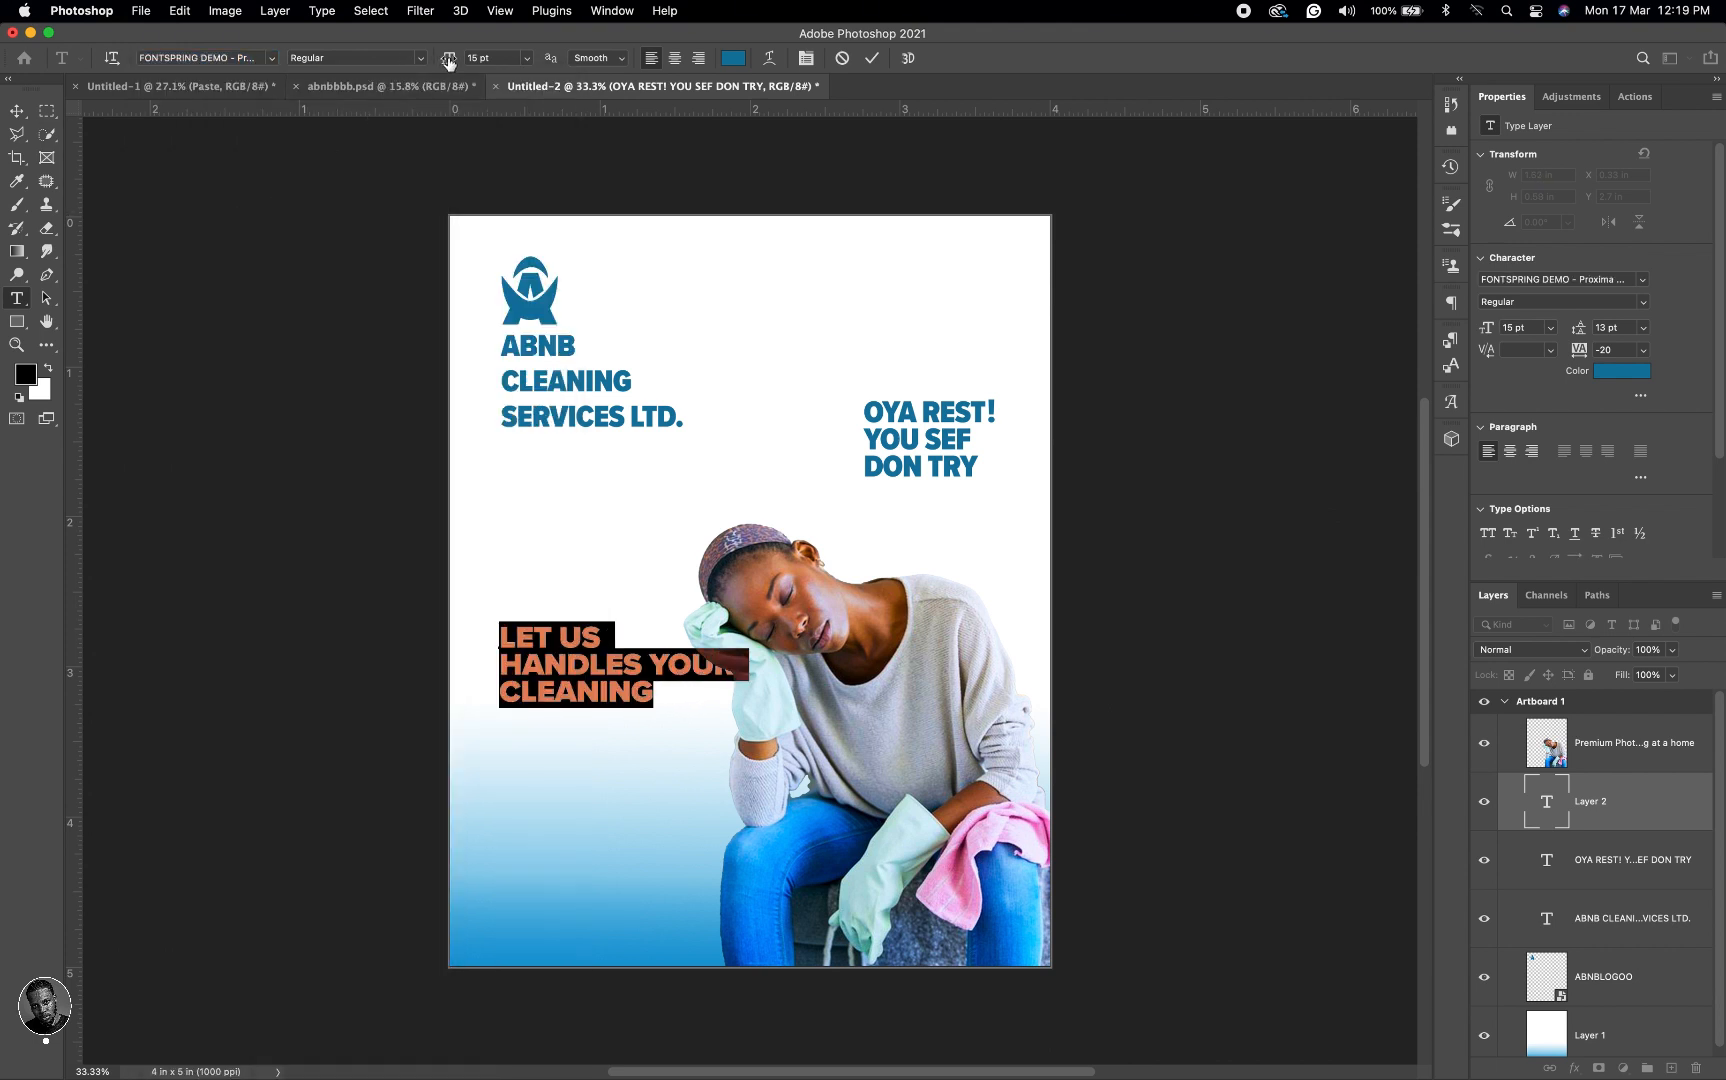
left_click(735, 59)
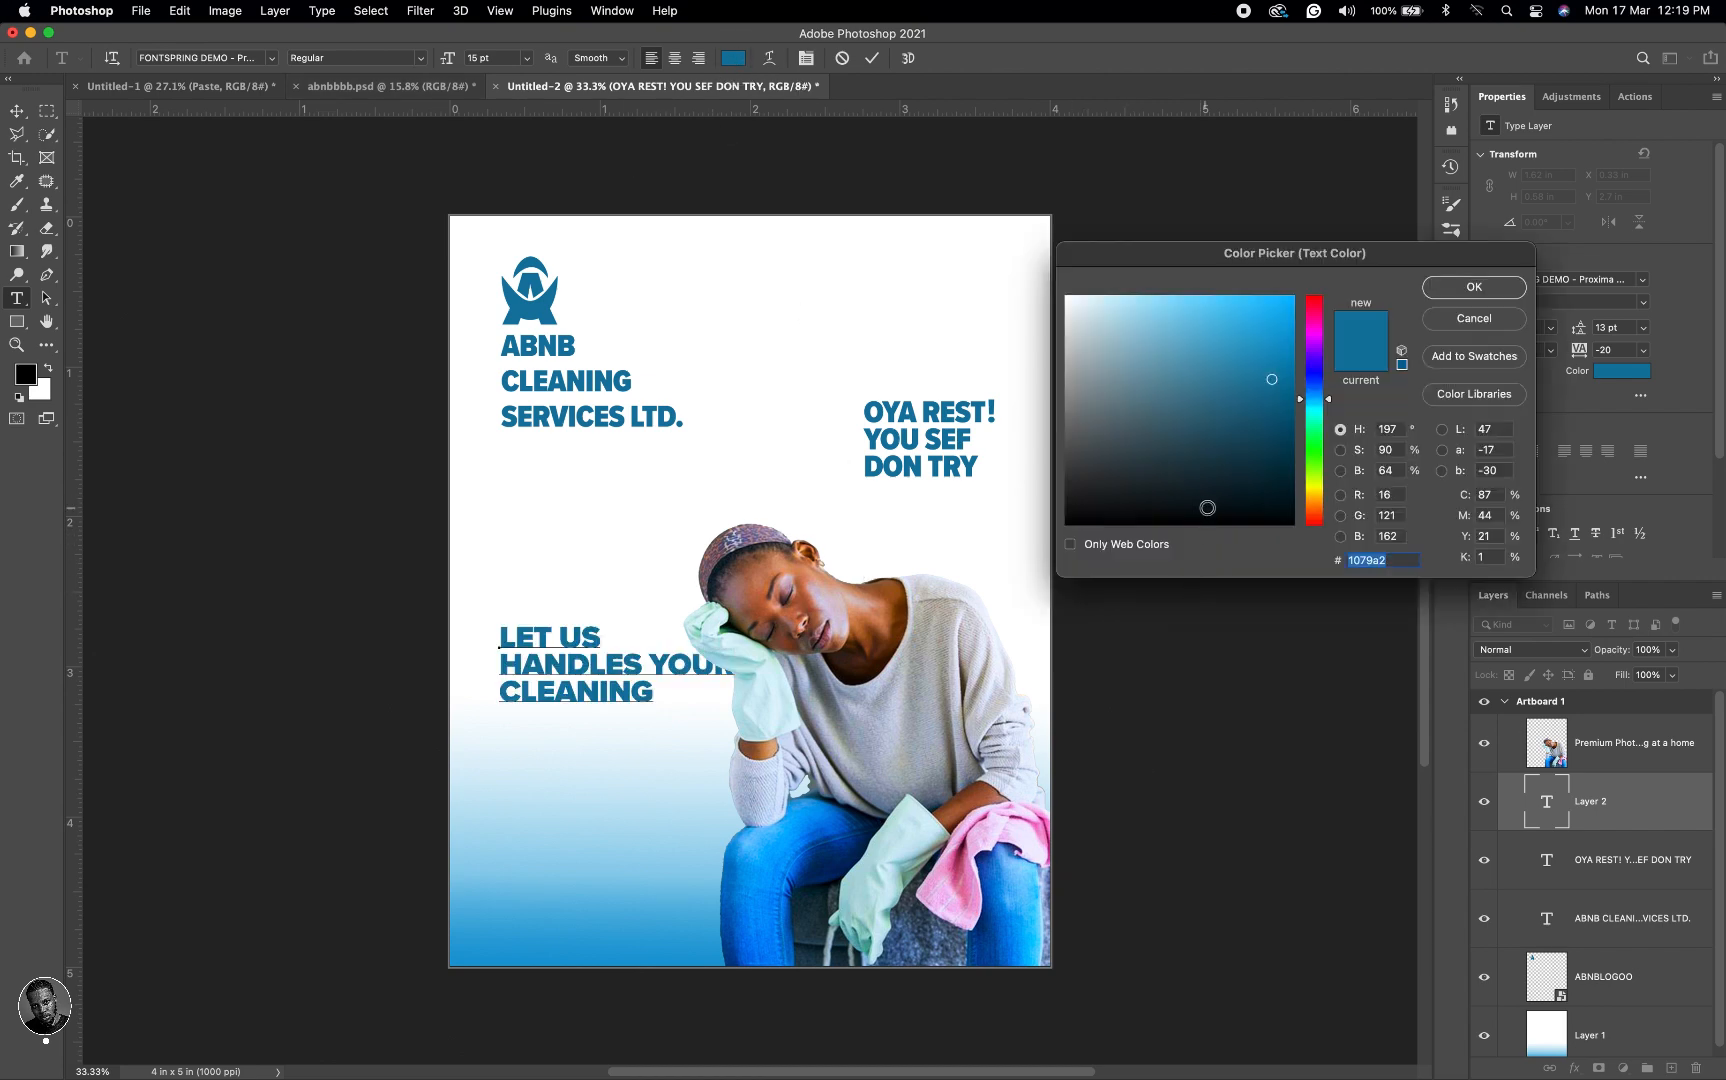
left_click(1210, 508)
left_click(1465, 288)
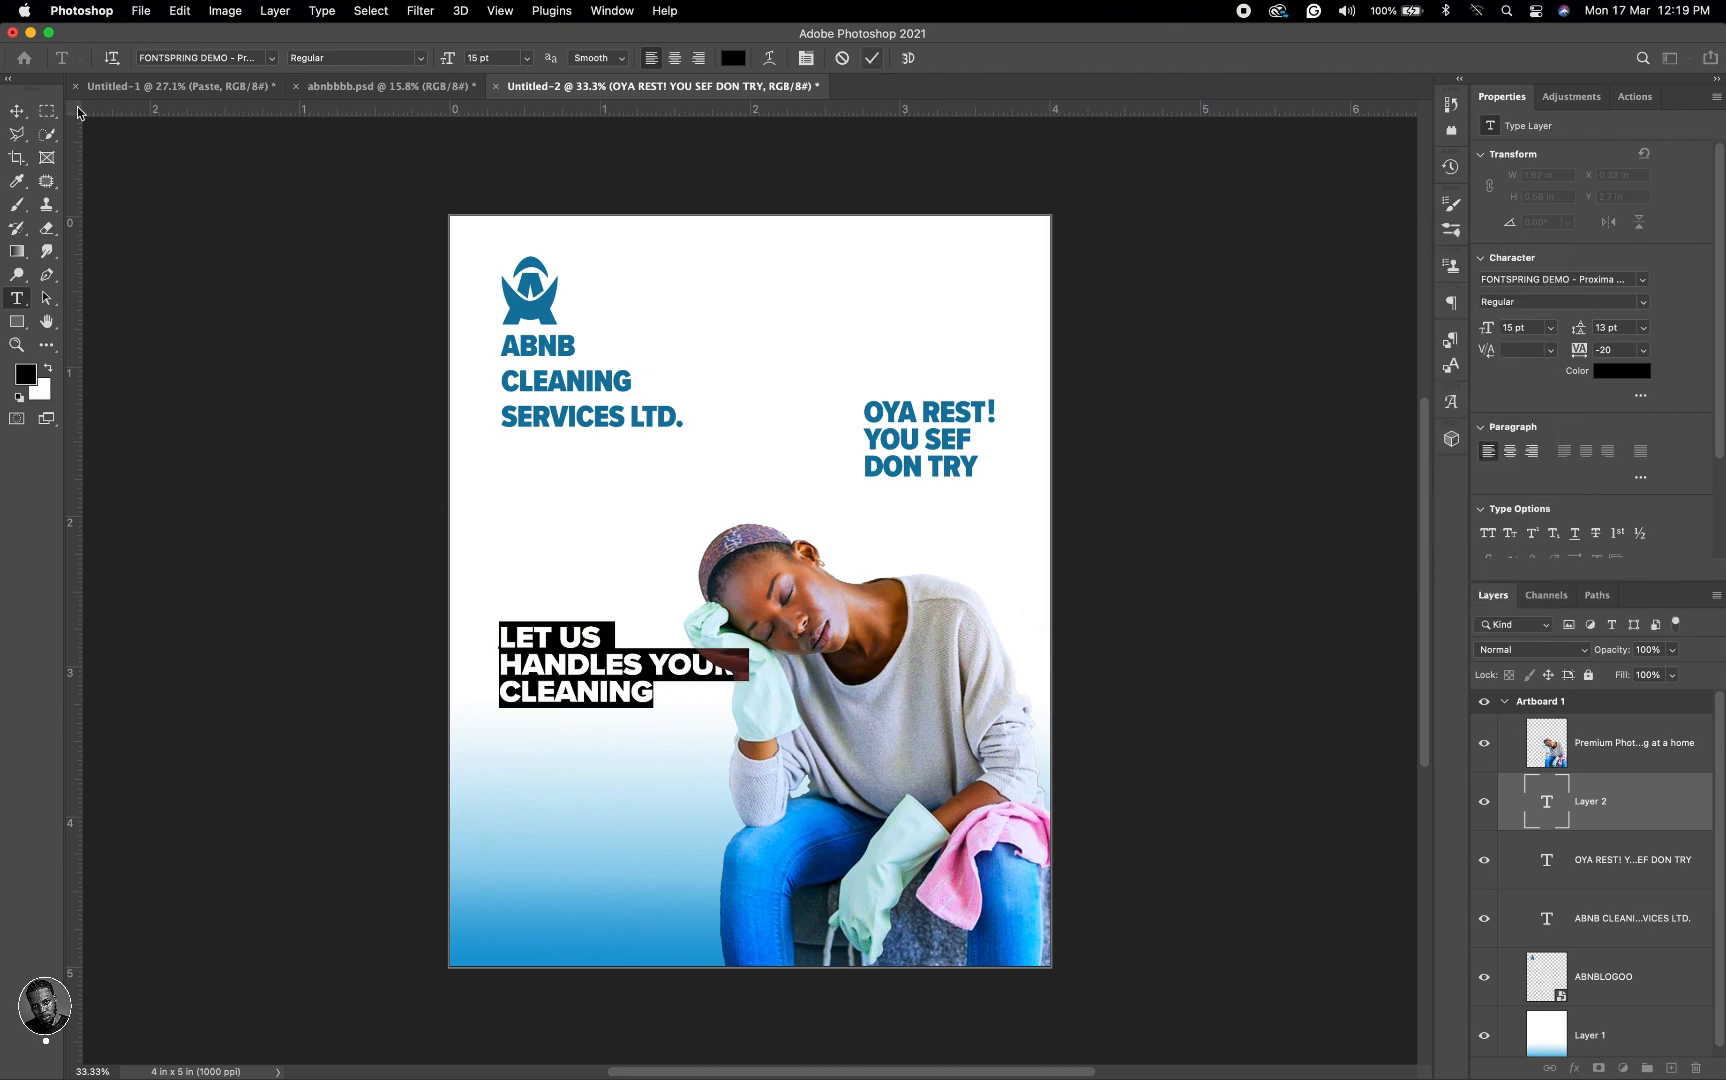
Step: Commit the "LET US HANDLES YOUR CLEANING" text and move it clear of the cleaner to X 0.18 in, Y 2.8 in
left_click(18, 112)
left_click(503, 573)
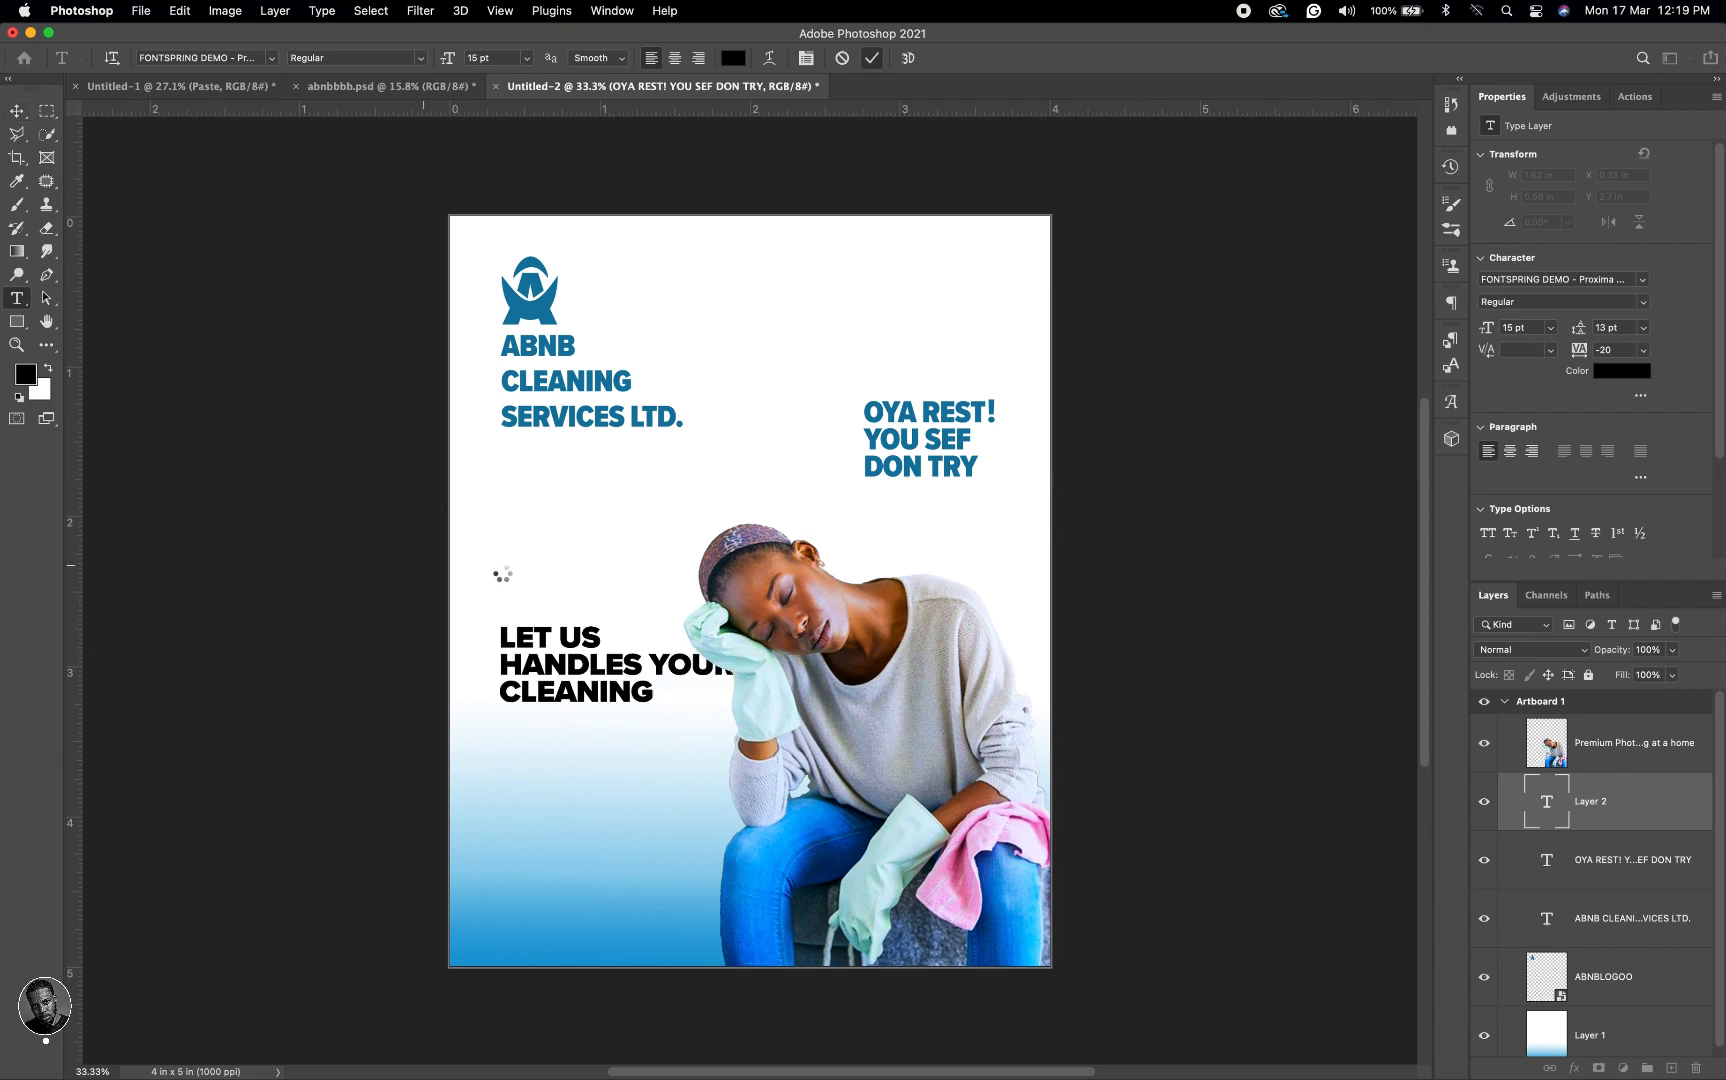
left_click(288, 433)
left_click(17, 110)
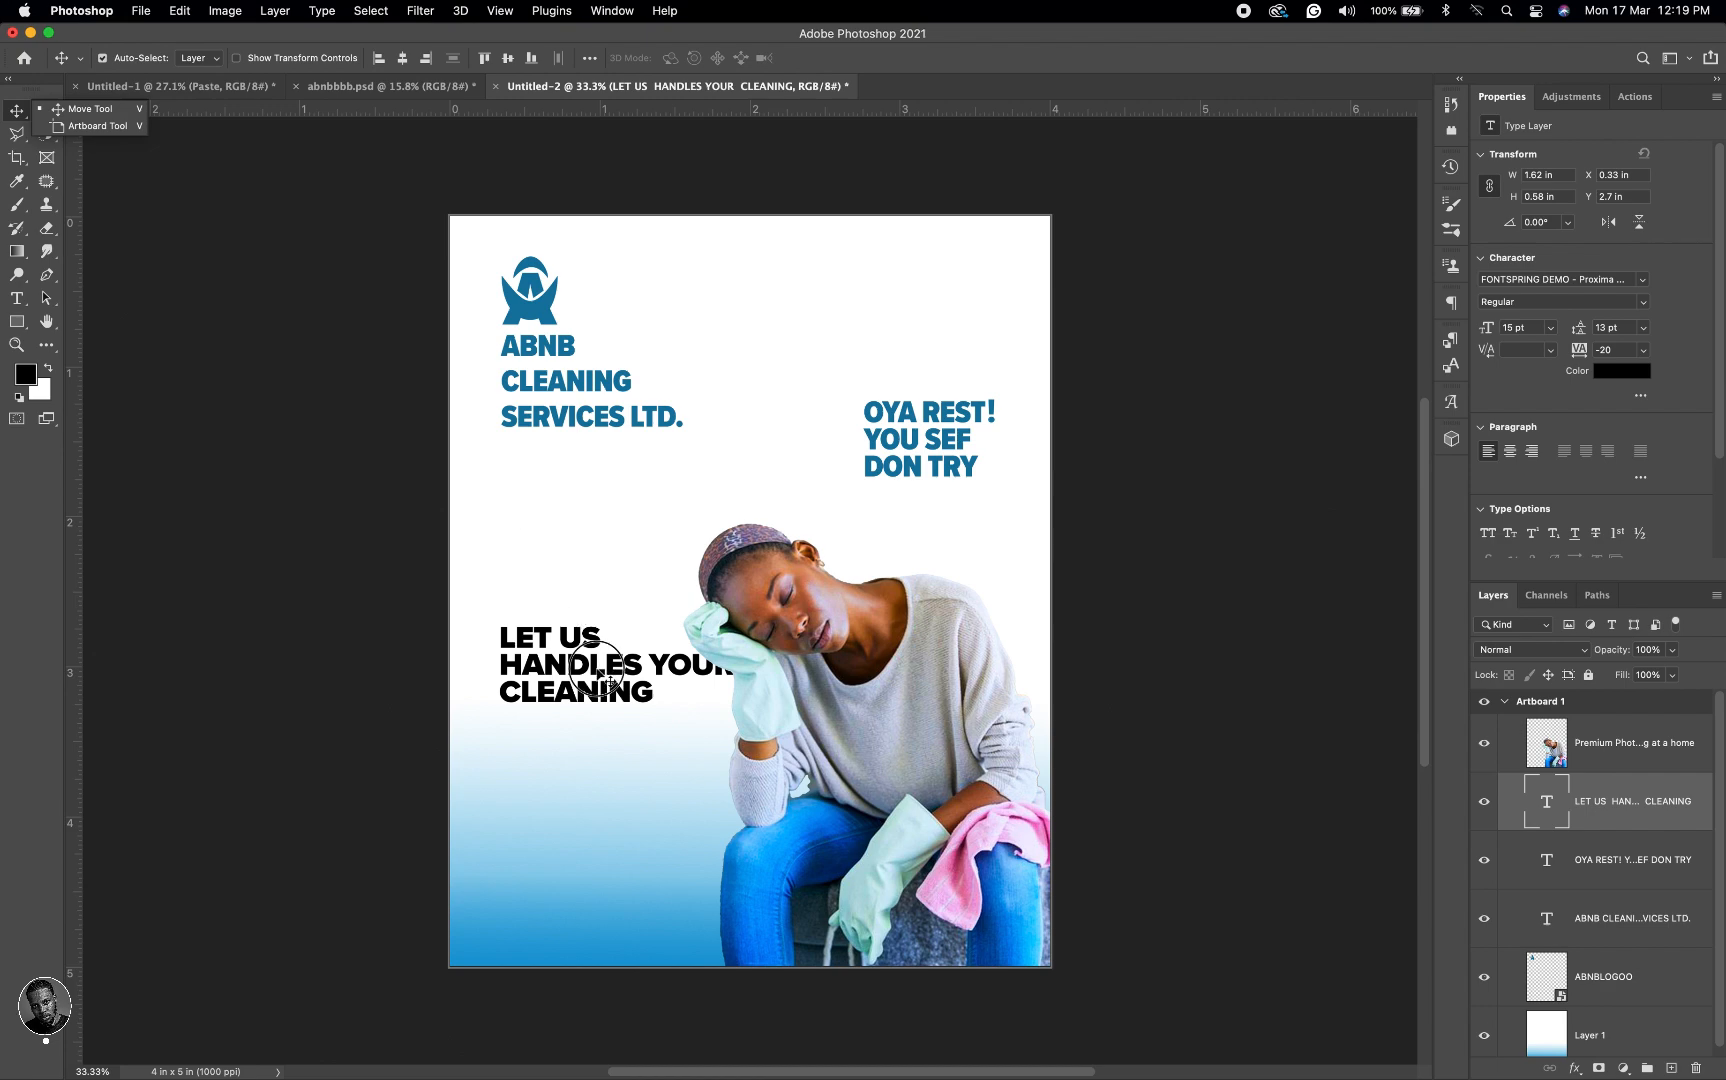
left_click_drag(592, 675, 583, 689)
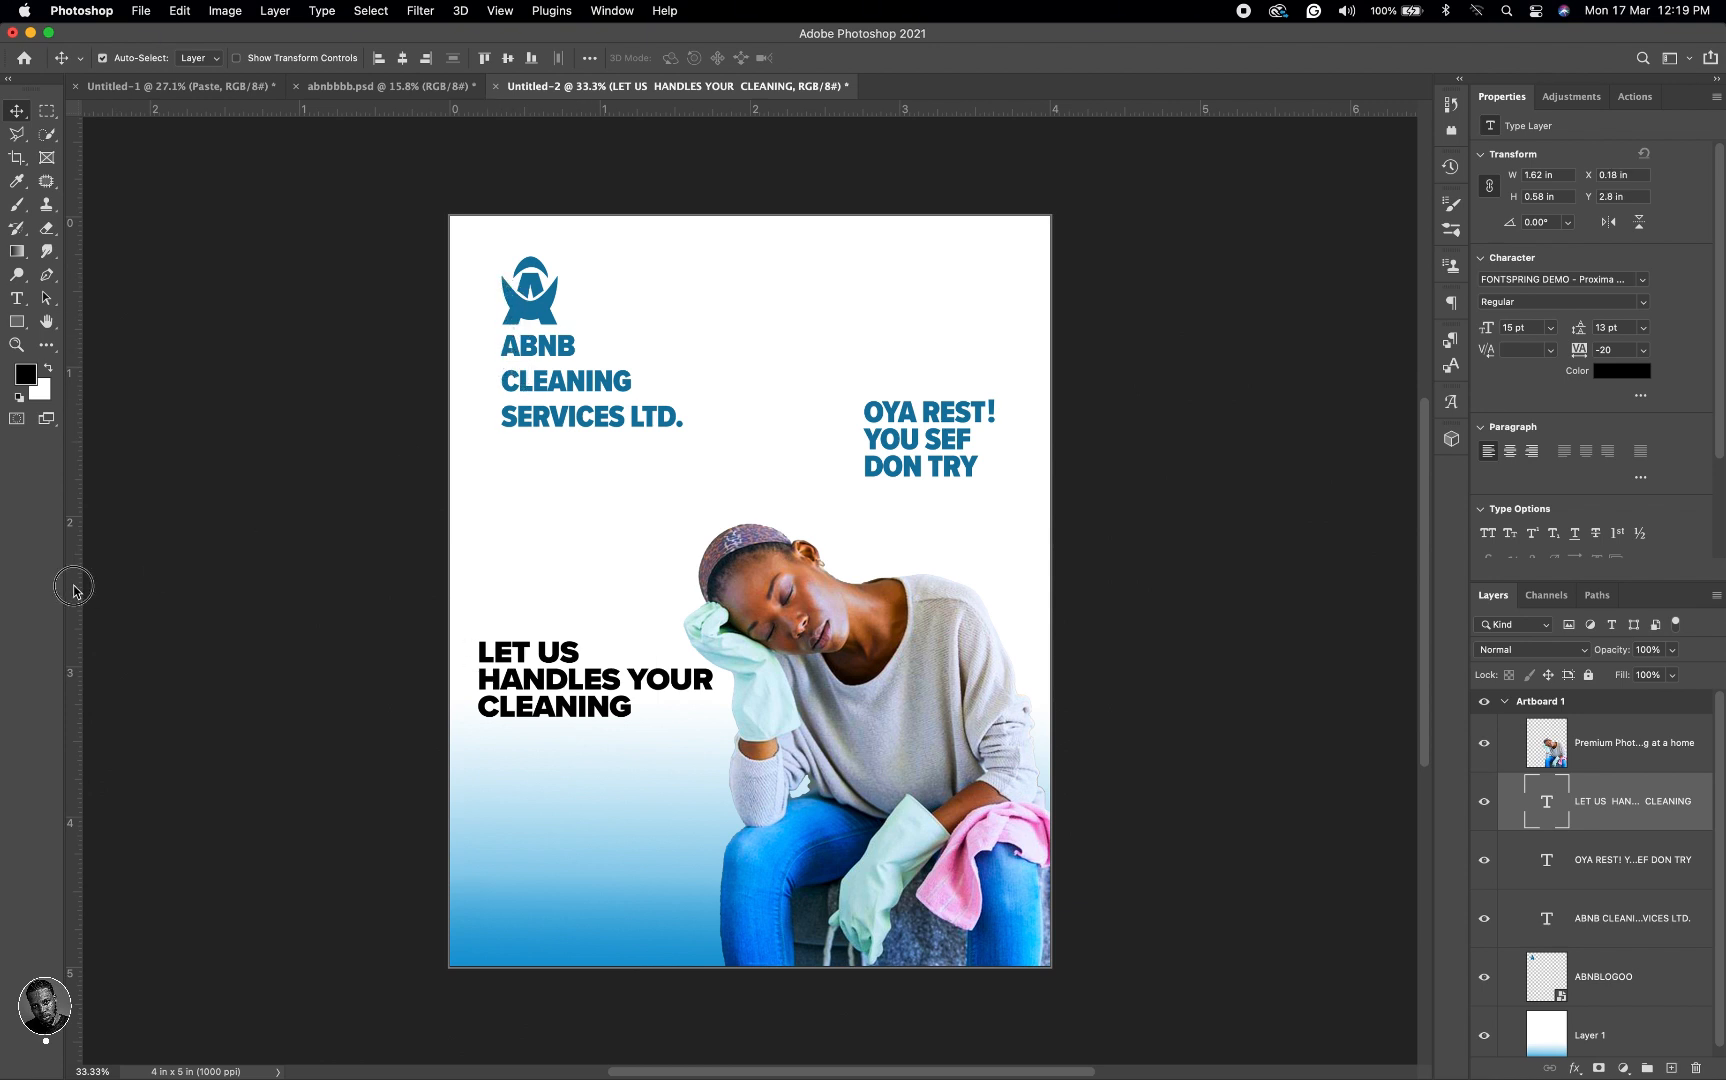
Step: Place a vertical guide at X 0.34 in along the left edge of the logo and company name
left_click_drag(120, 588, 502, 604)
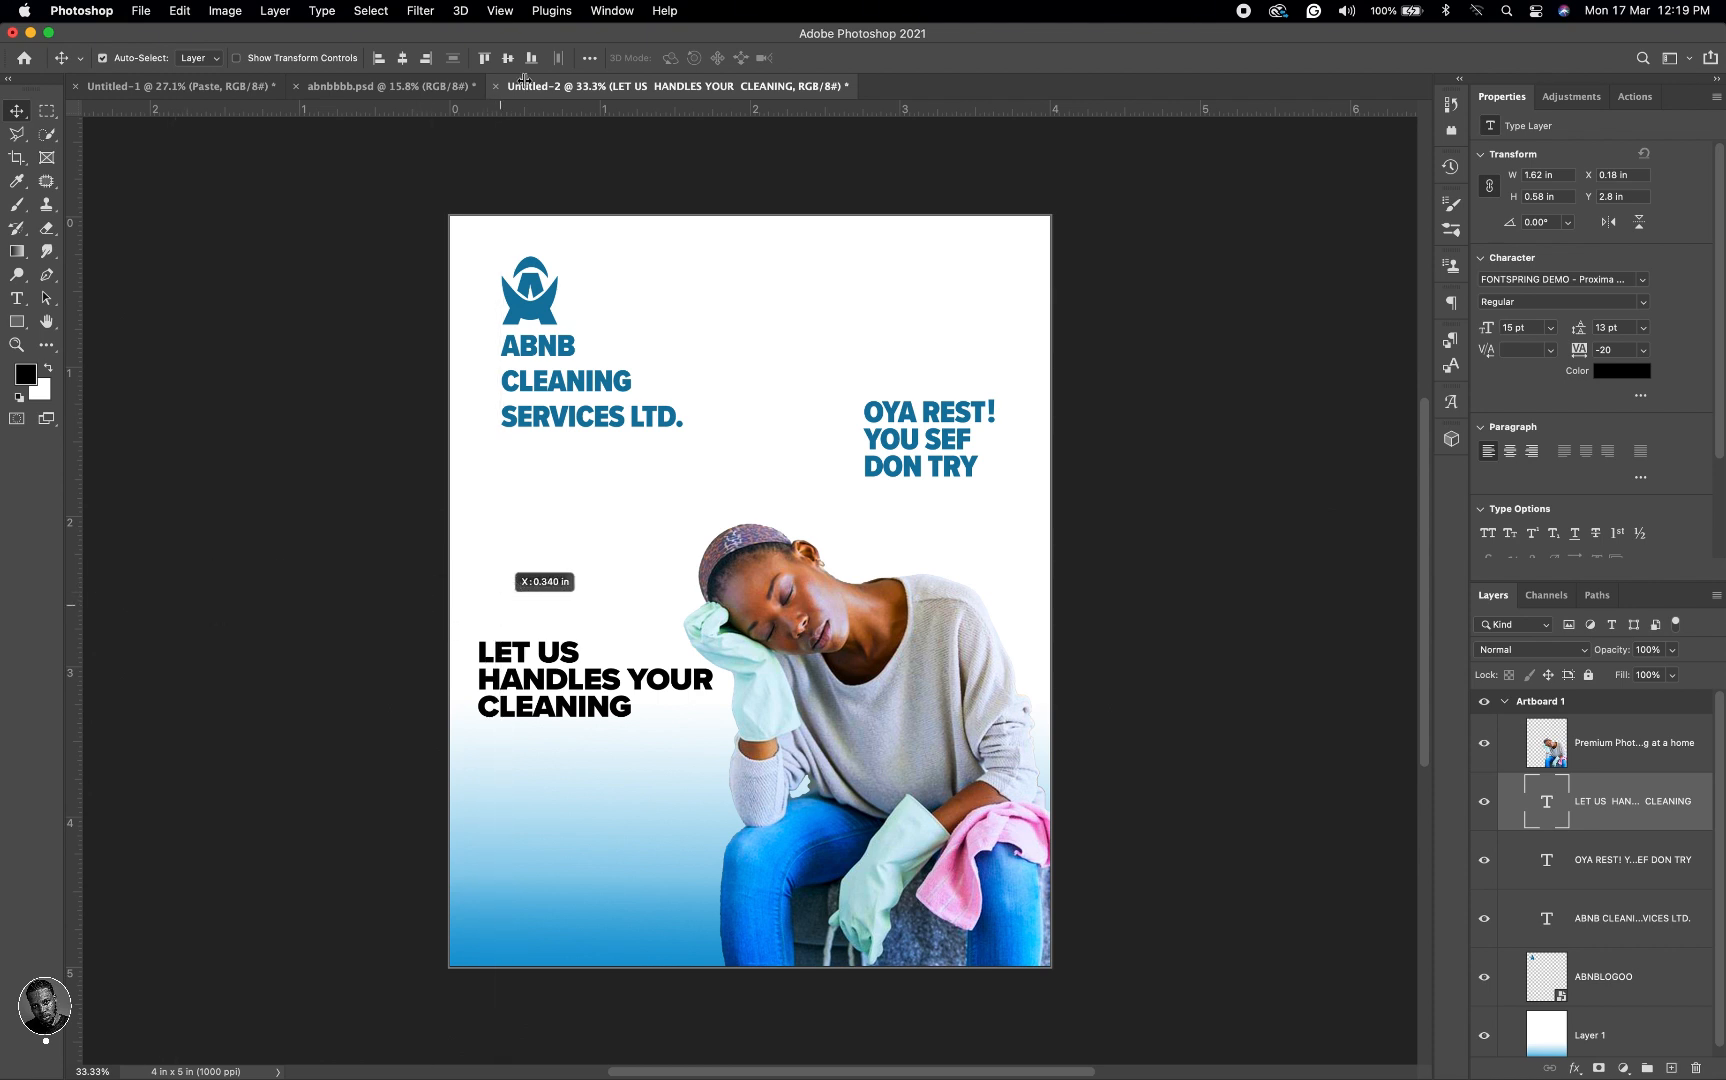
left_click(500, 11)
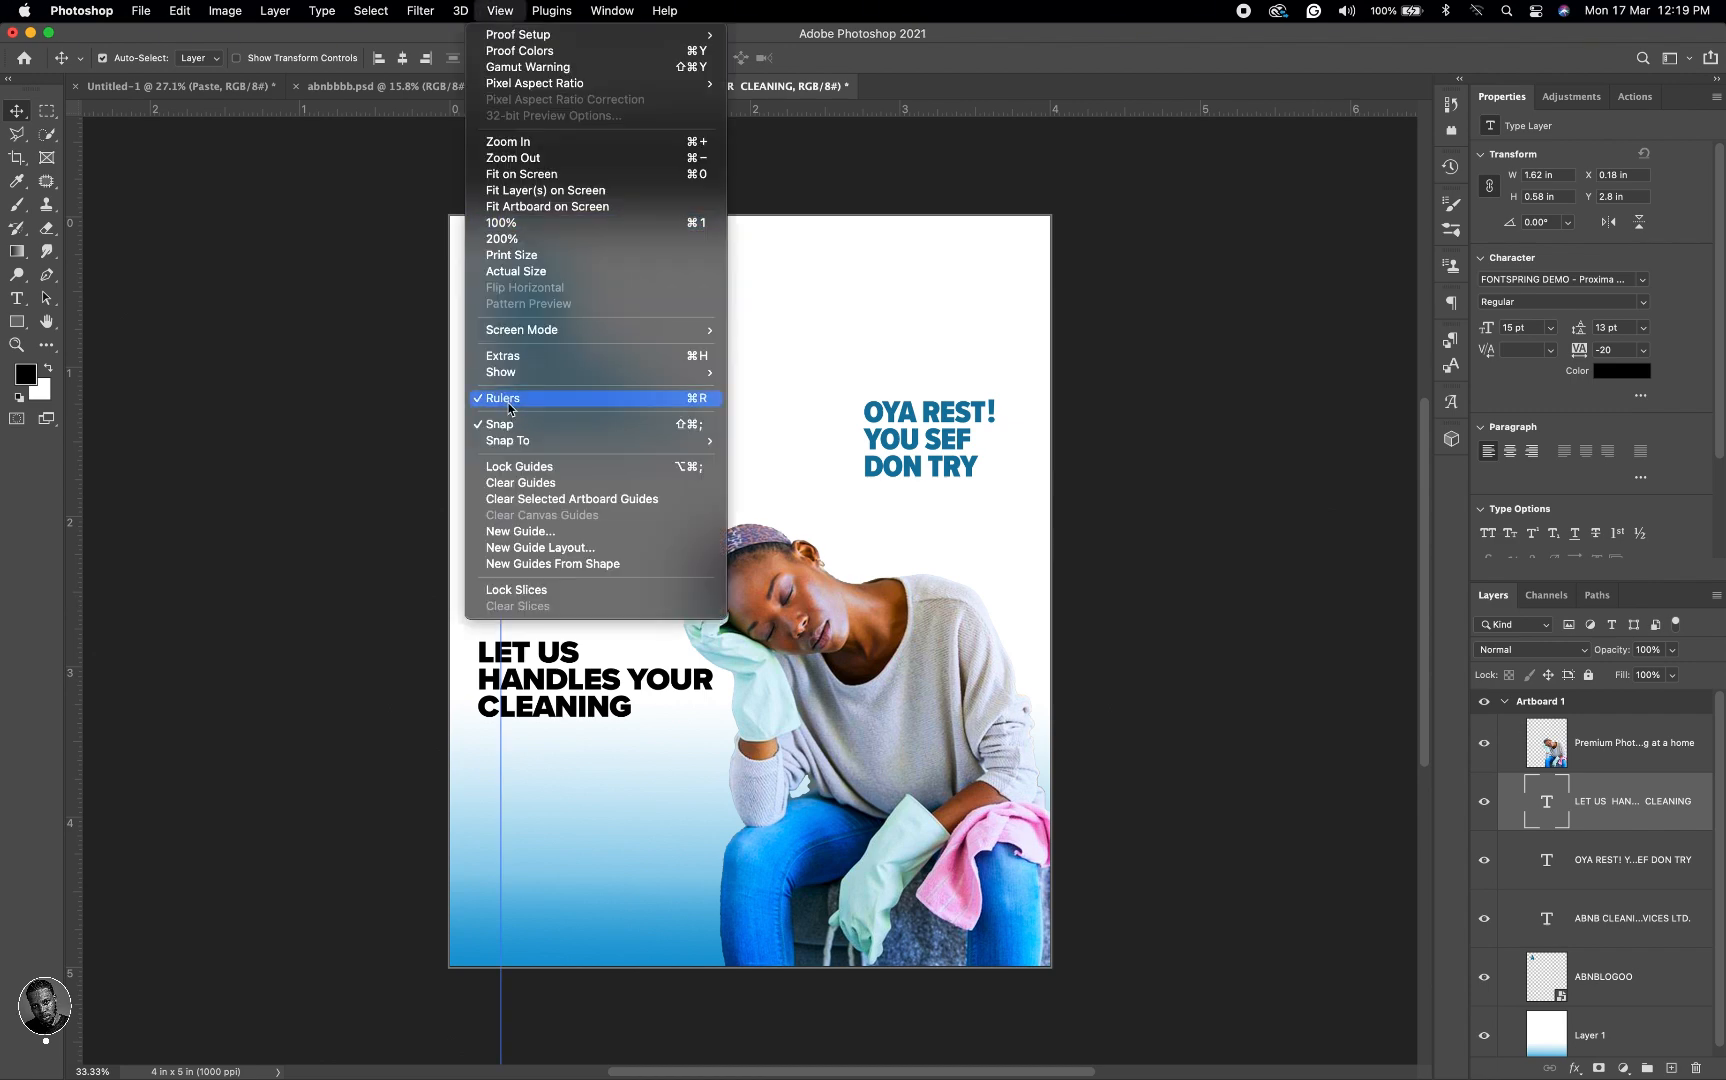
left_click(533, 744)
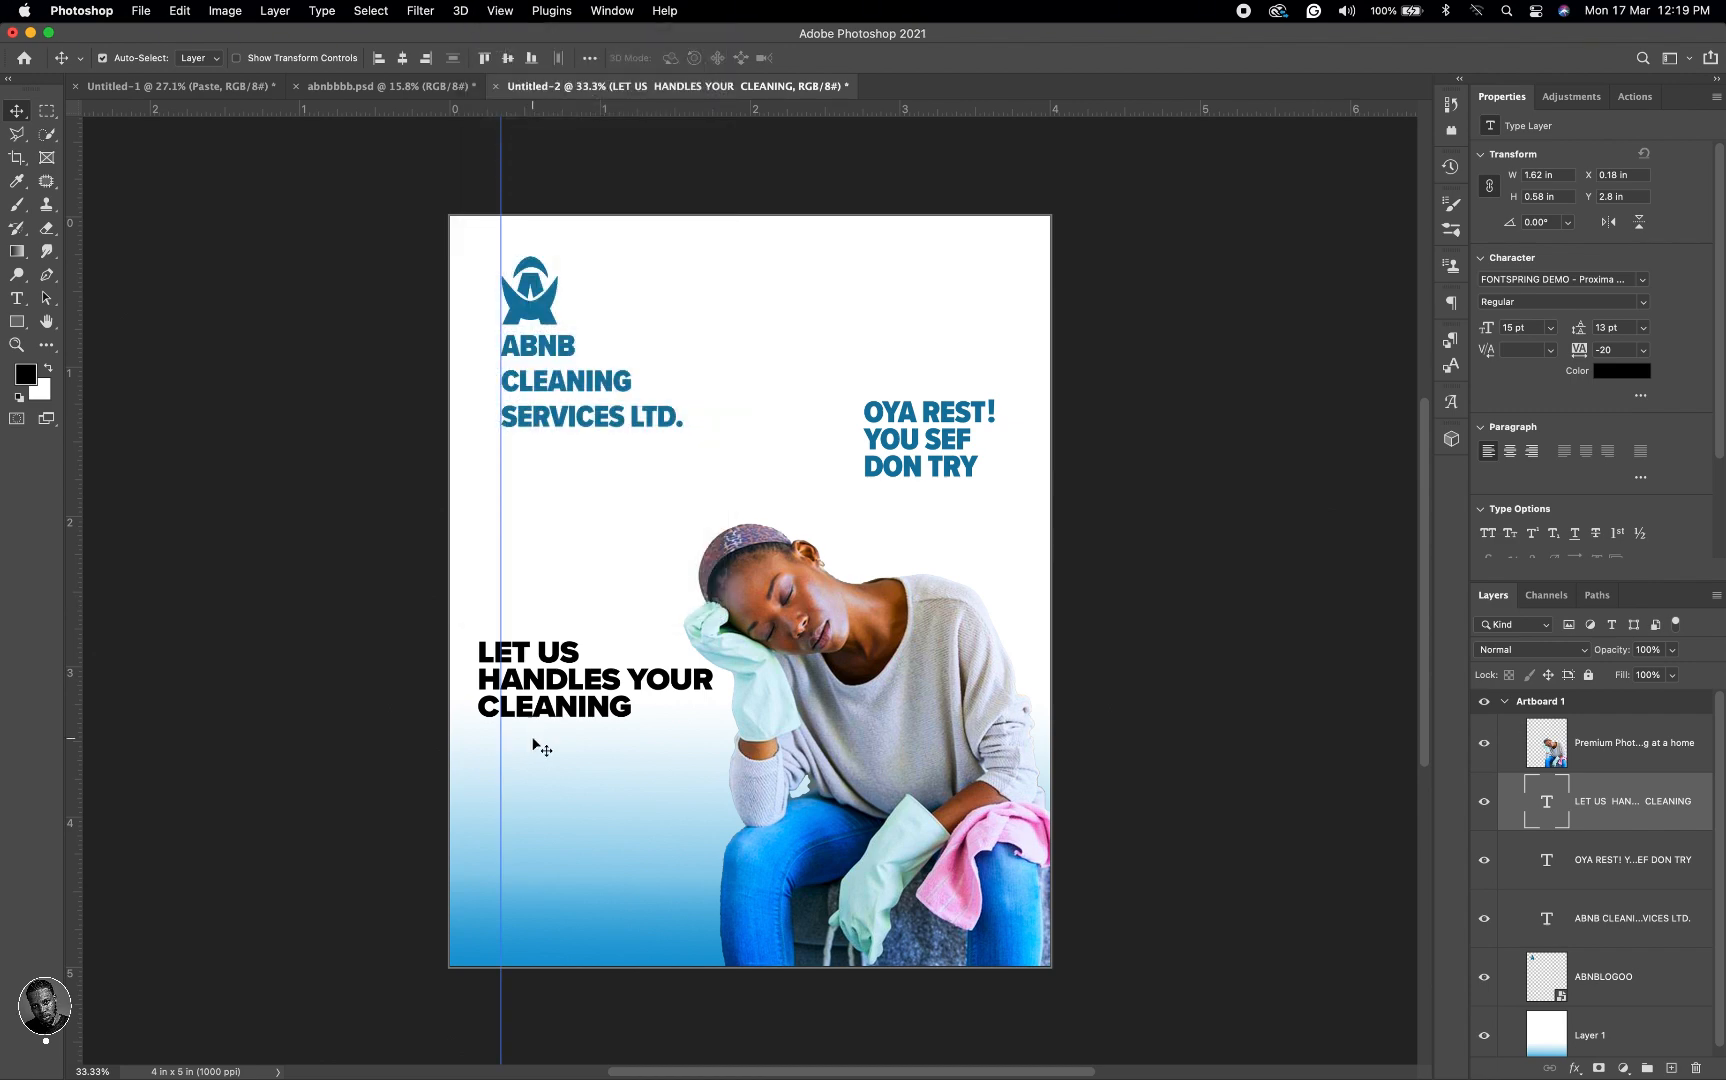
Step: Move the cleaner cut-out to X 1.87 in, Y 2.03 in and the "LET US" text onto the guide at X 0.33 in, Y 2.77 in
left_click(836, 750)
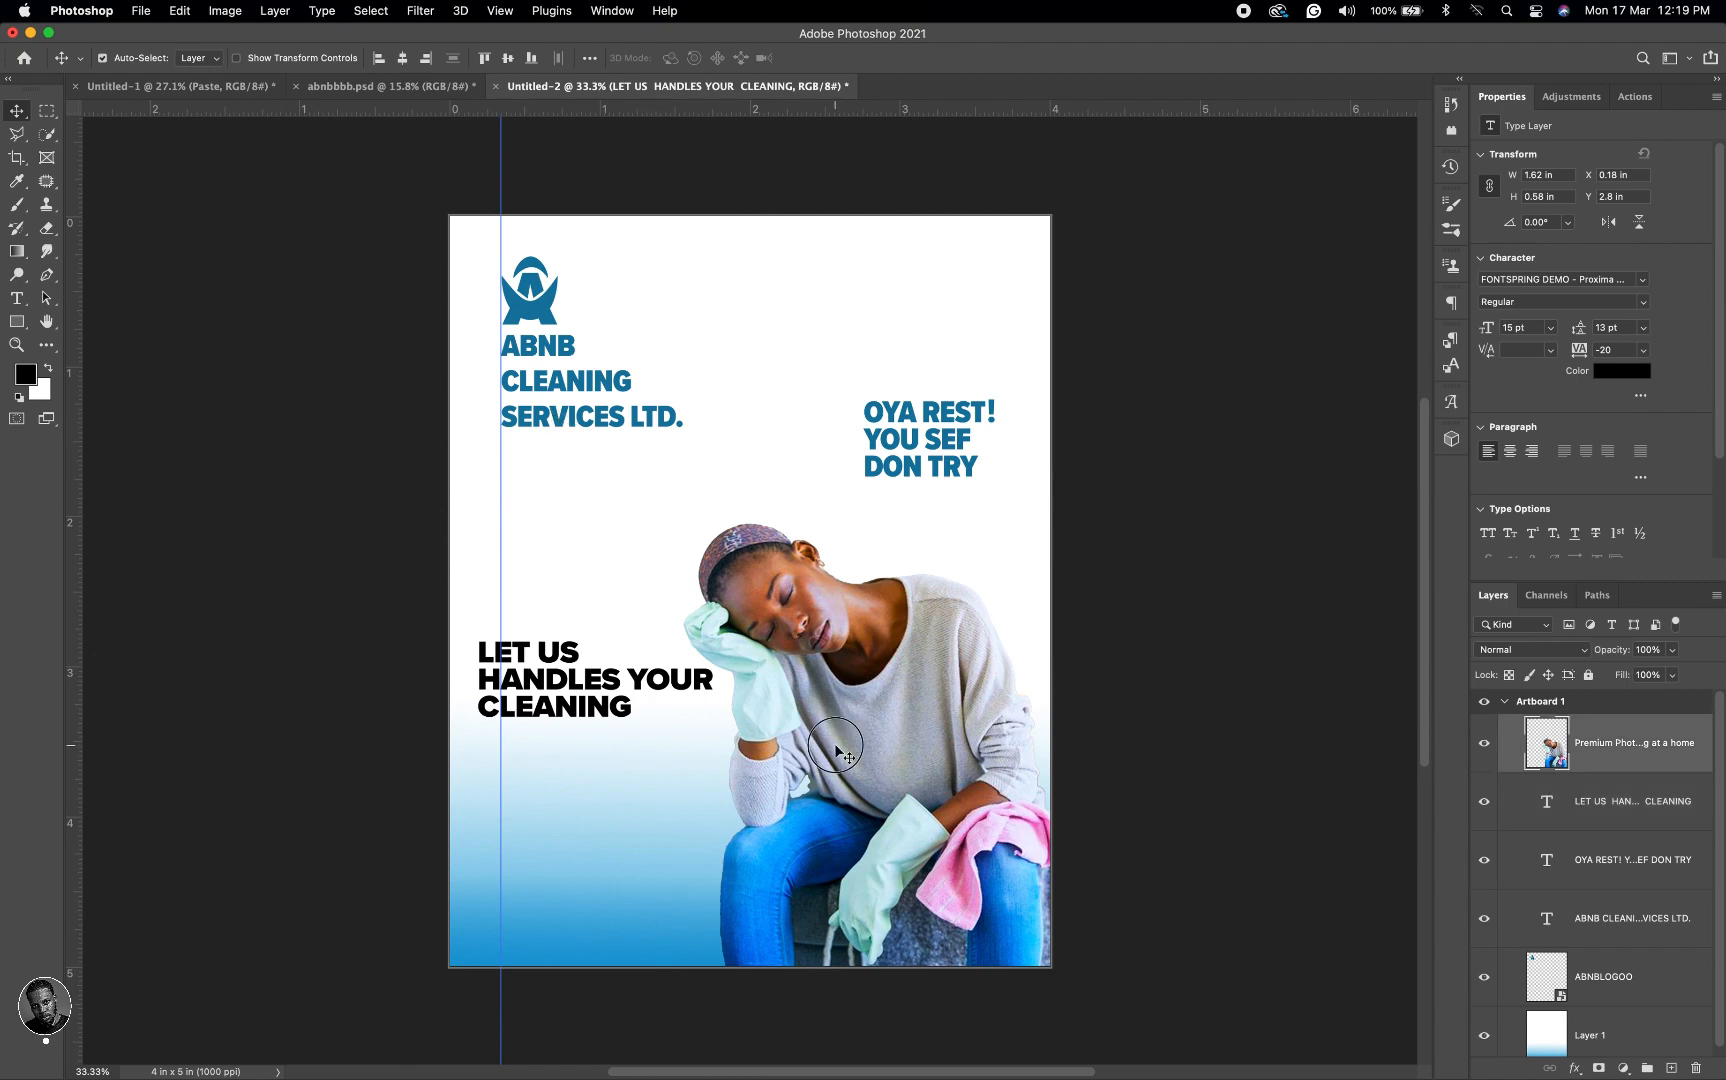
left_click_drag(838, 751, 882, 744)
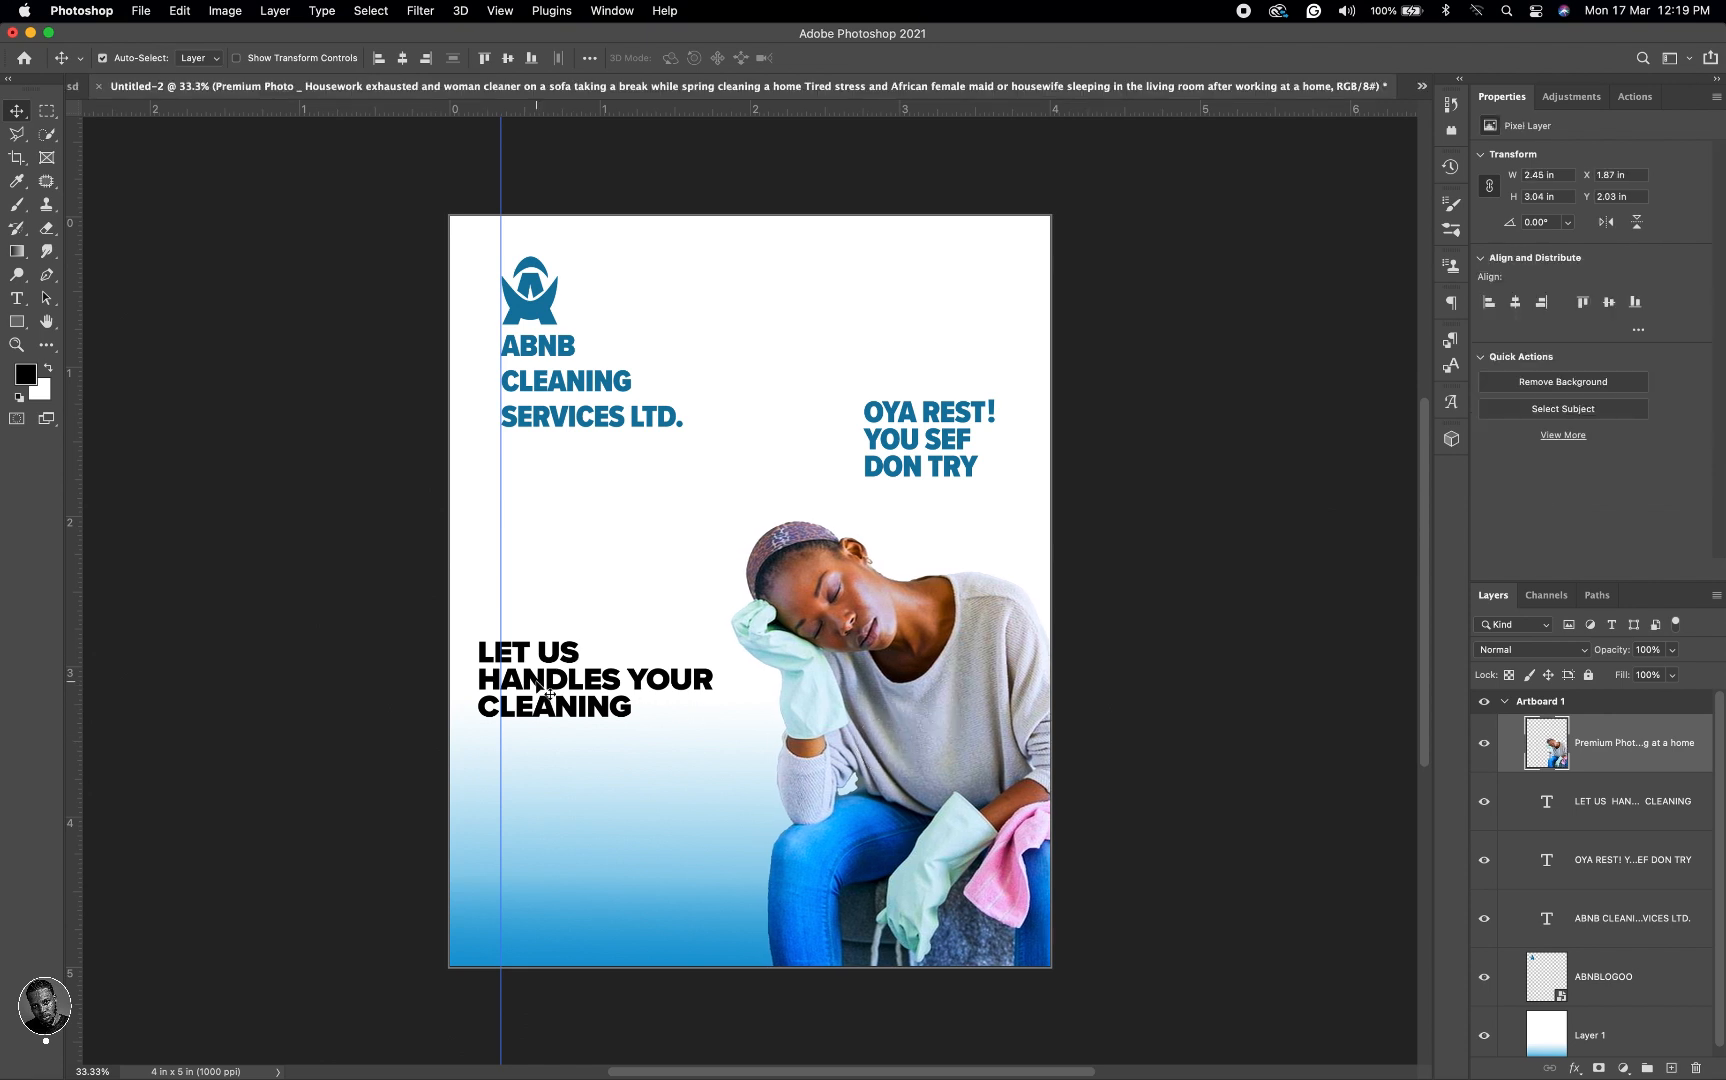
left_click_drag(549, 690, 560, 677)
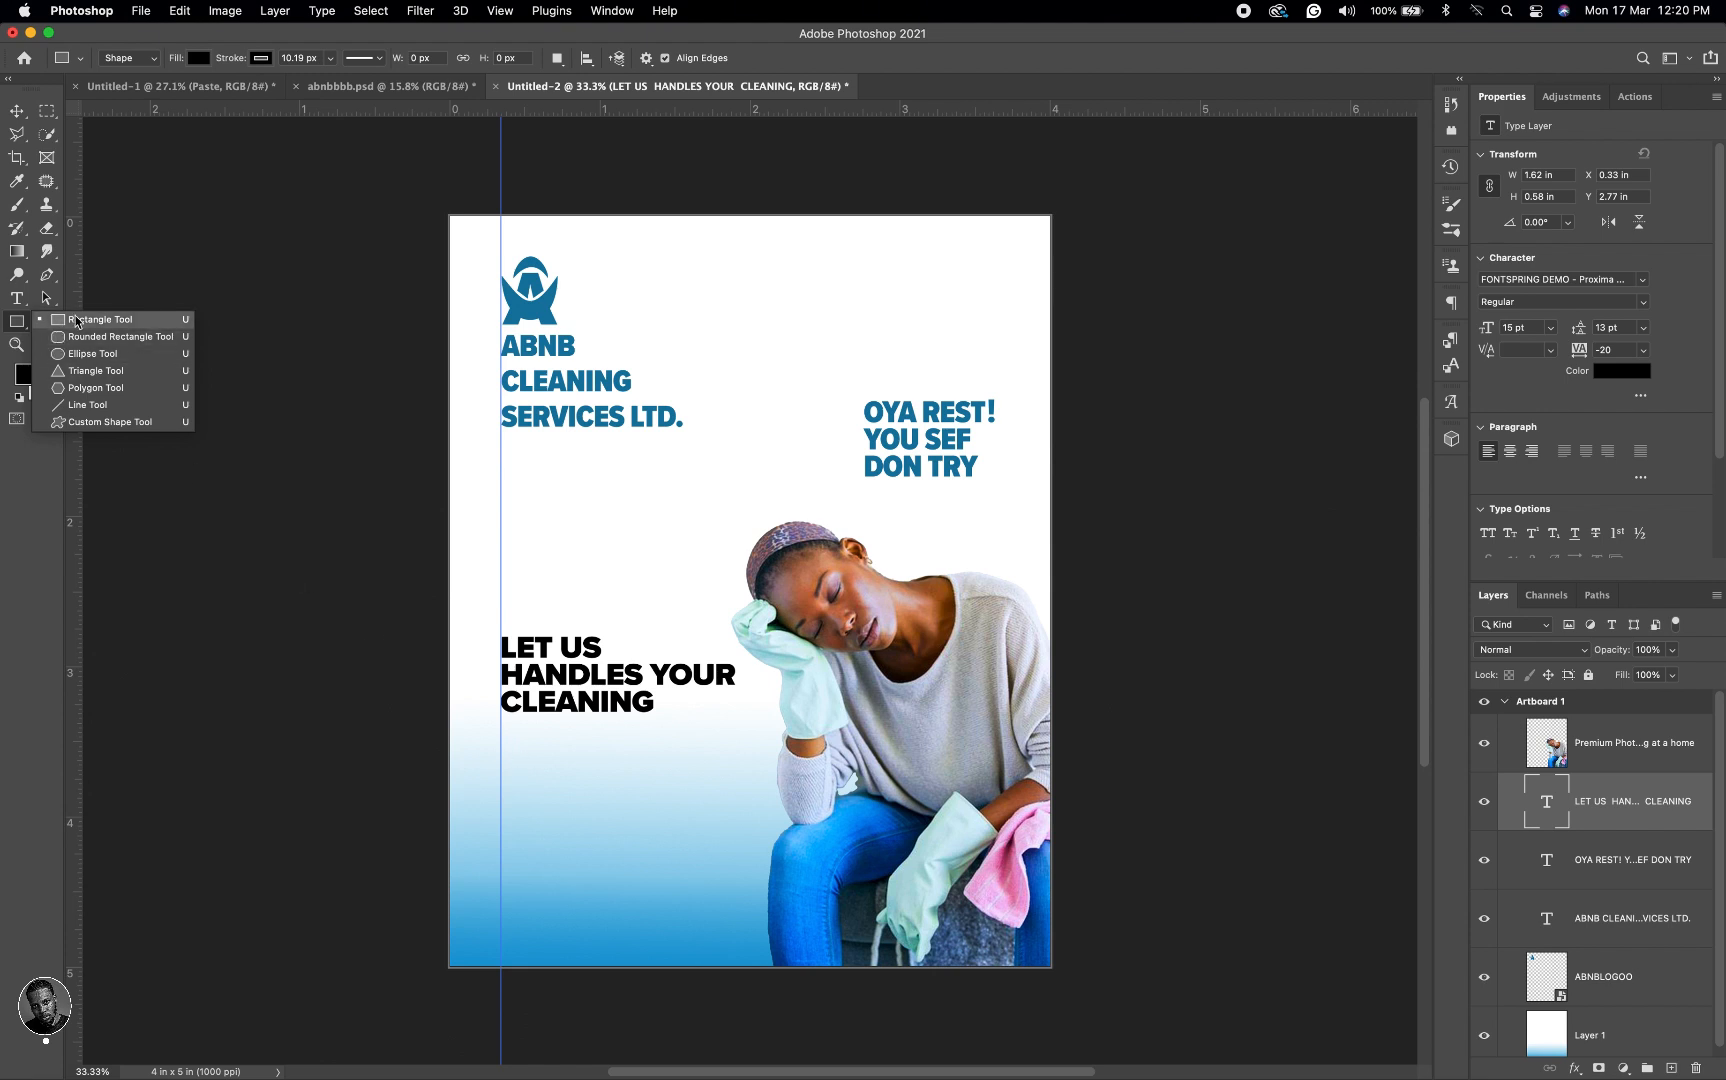
Step: Draw a black rectangle about 1.3 in wide and 0.33 in high below the "LET US HANDLES YOUR CLEANING" text
left_click(514, 750)
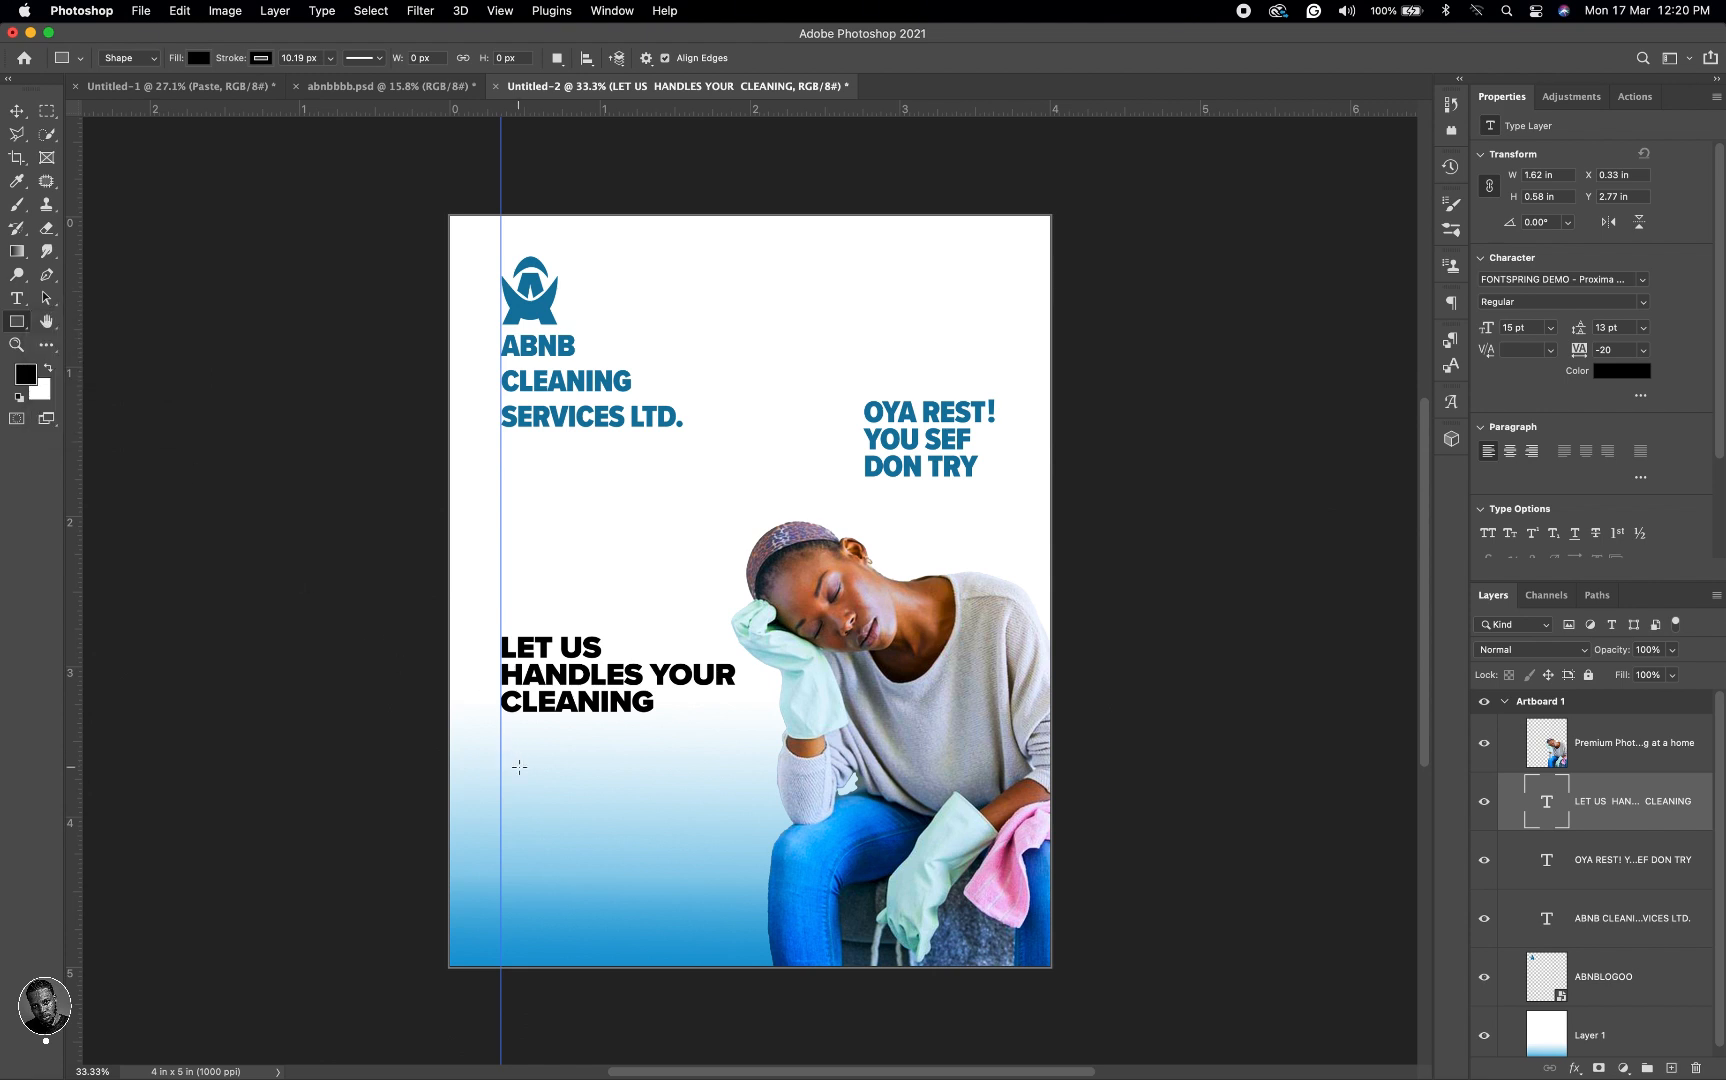
left_click_drag(511, 763, 706, 812)
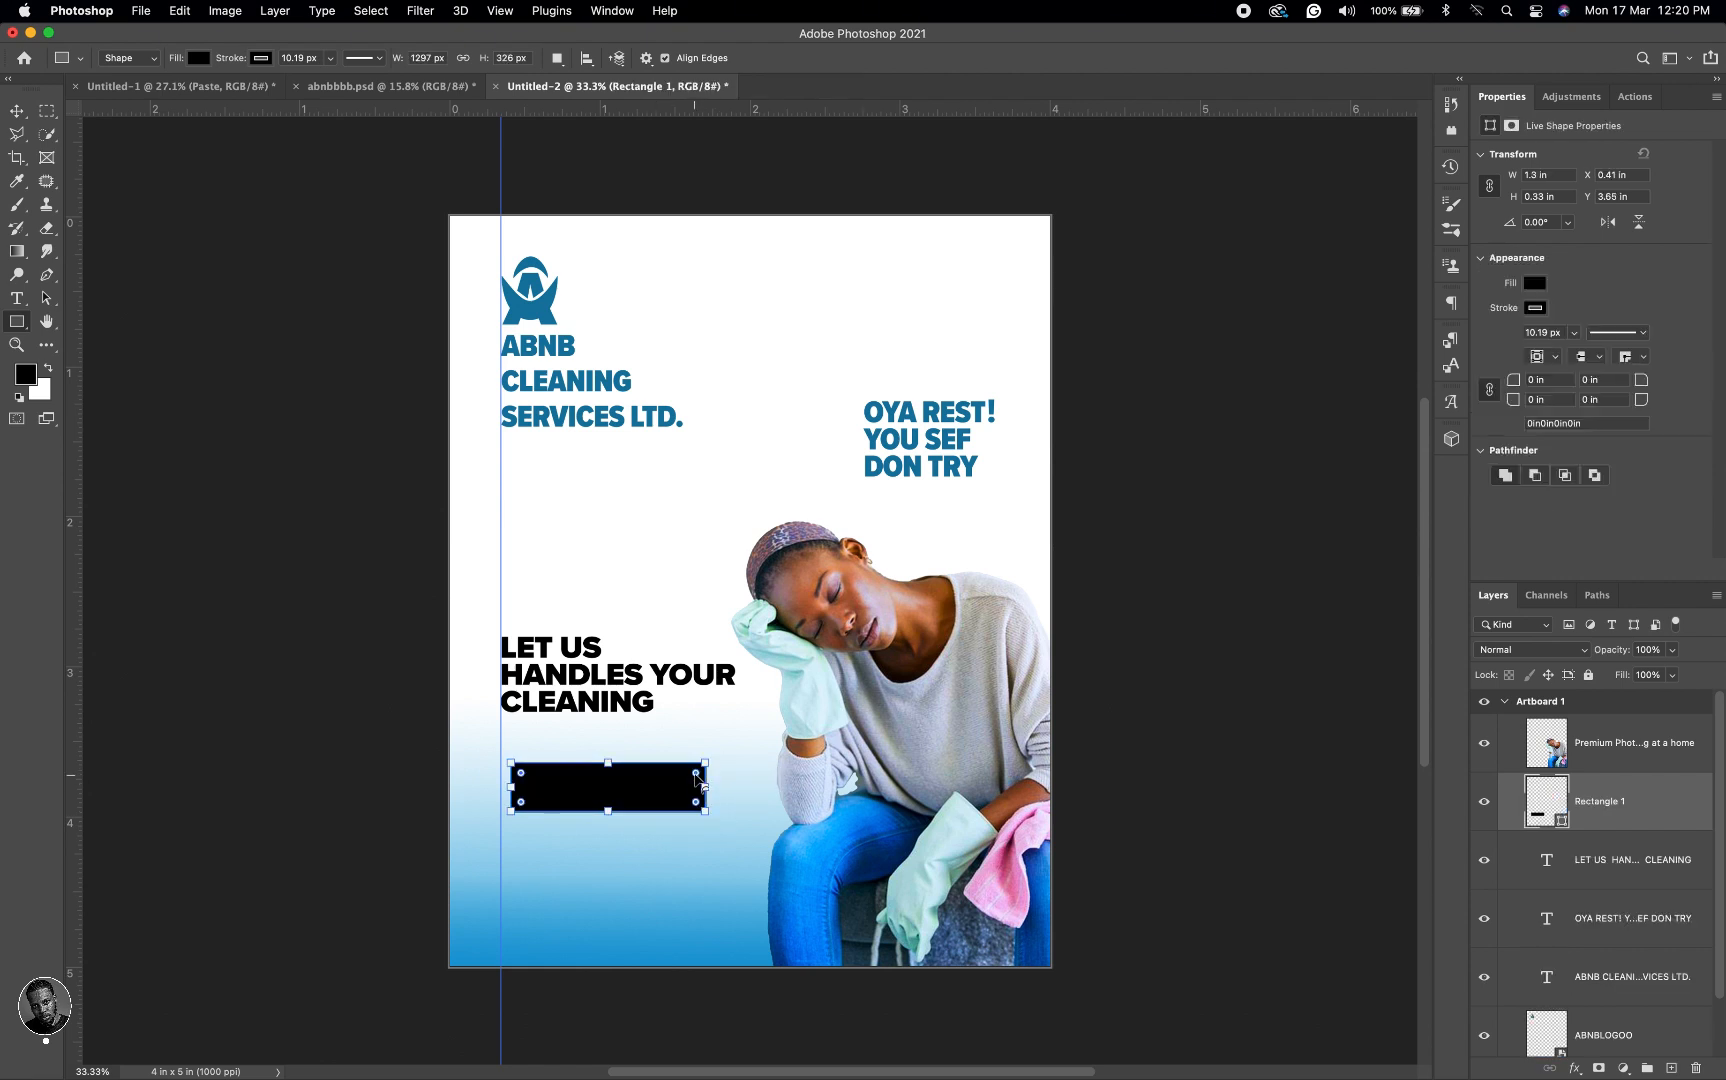
scroll(694, 771, "up", 2)
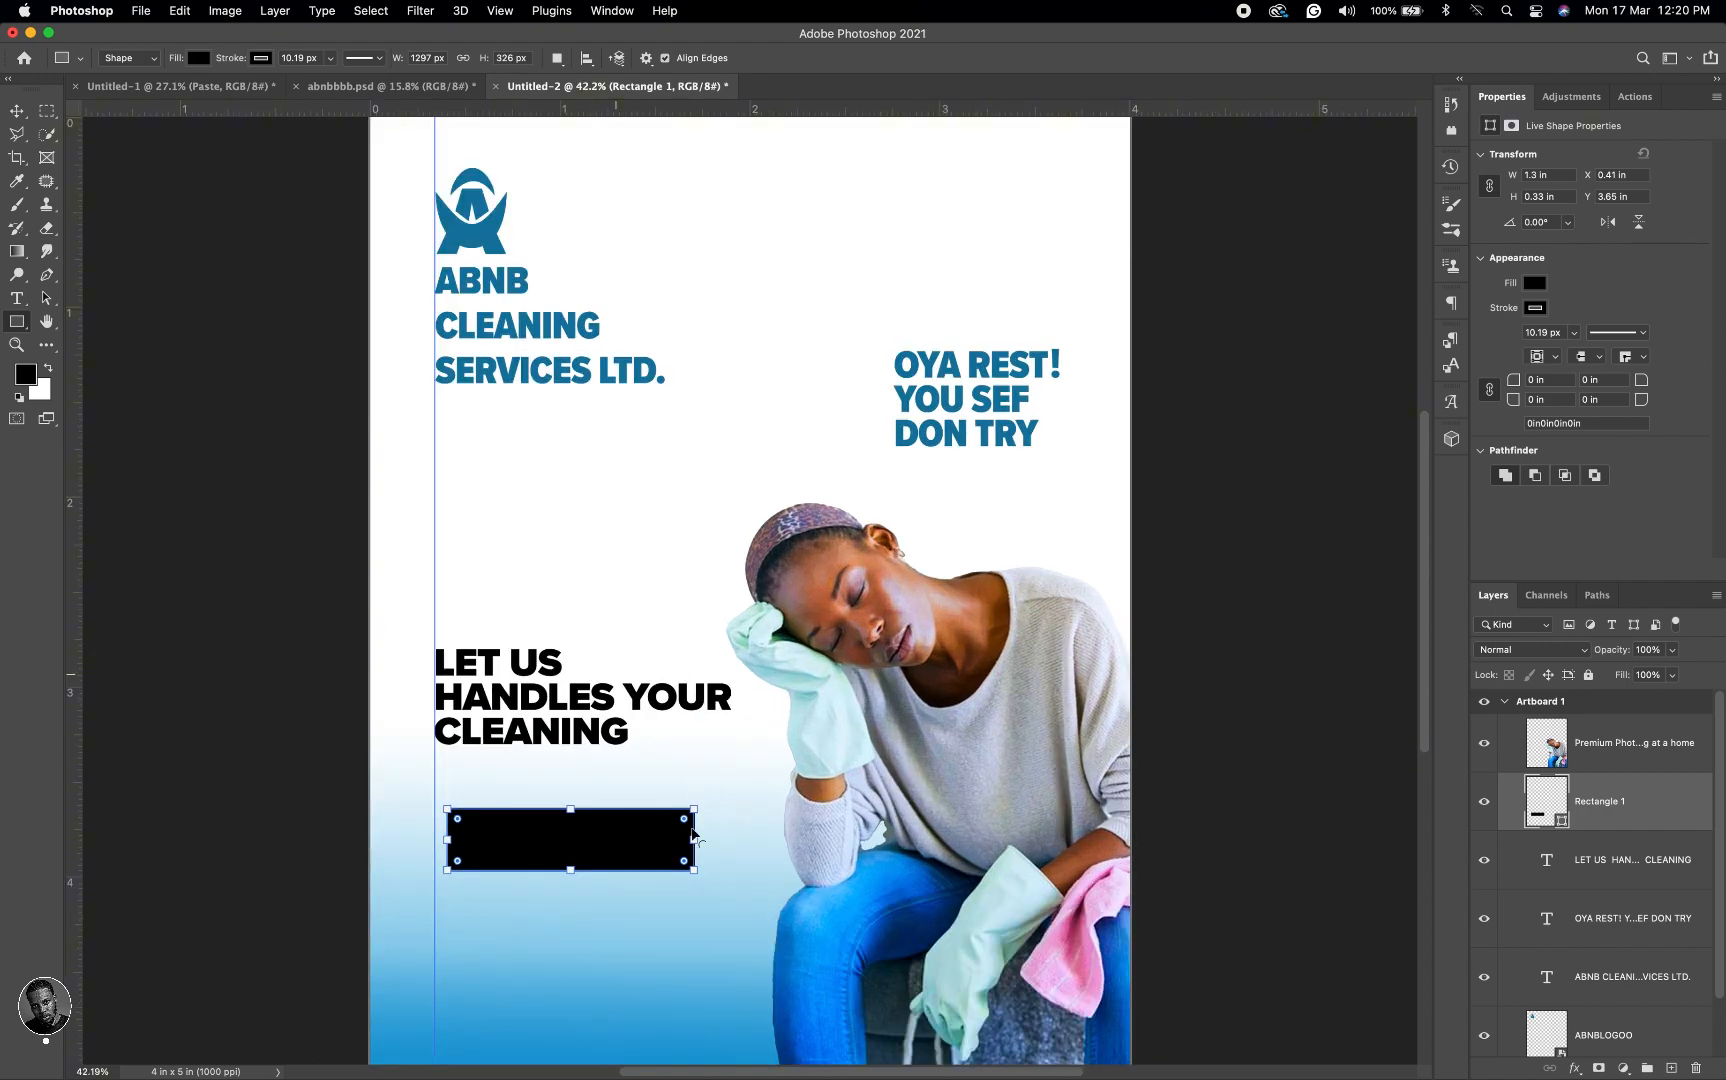
Step: Round the black rectangle's corners to 0.09 in and change its fill to white (ffffff)
scroll(693, 862, "up", 4)
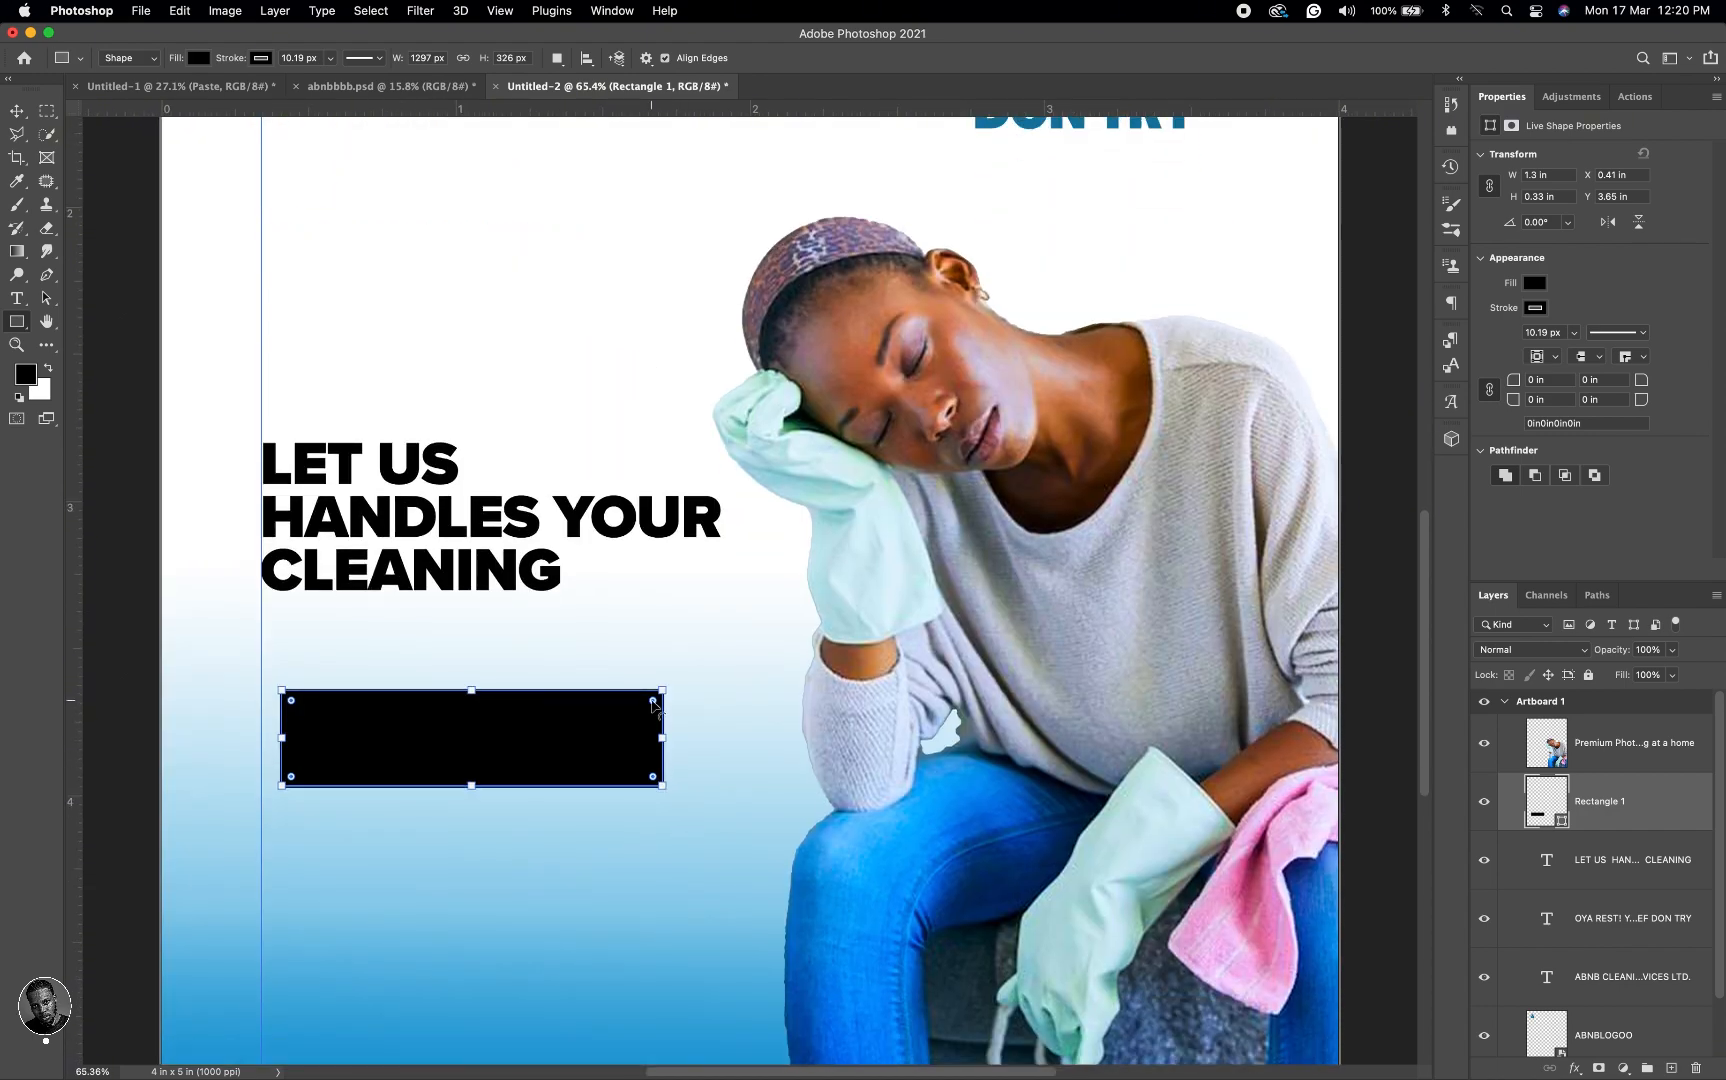
left_click_drag(653, 704, 652, 716)
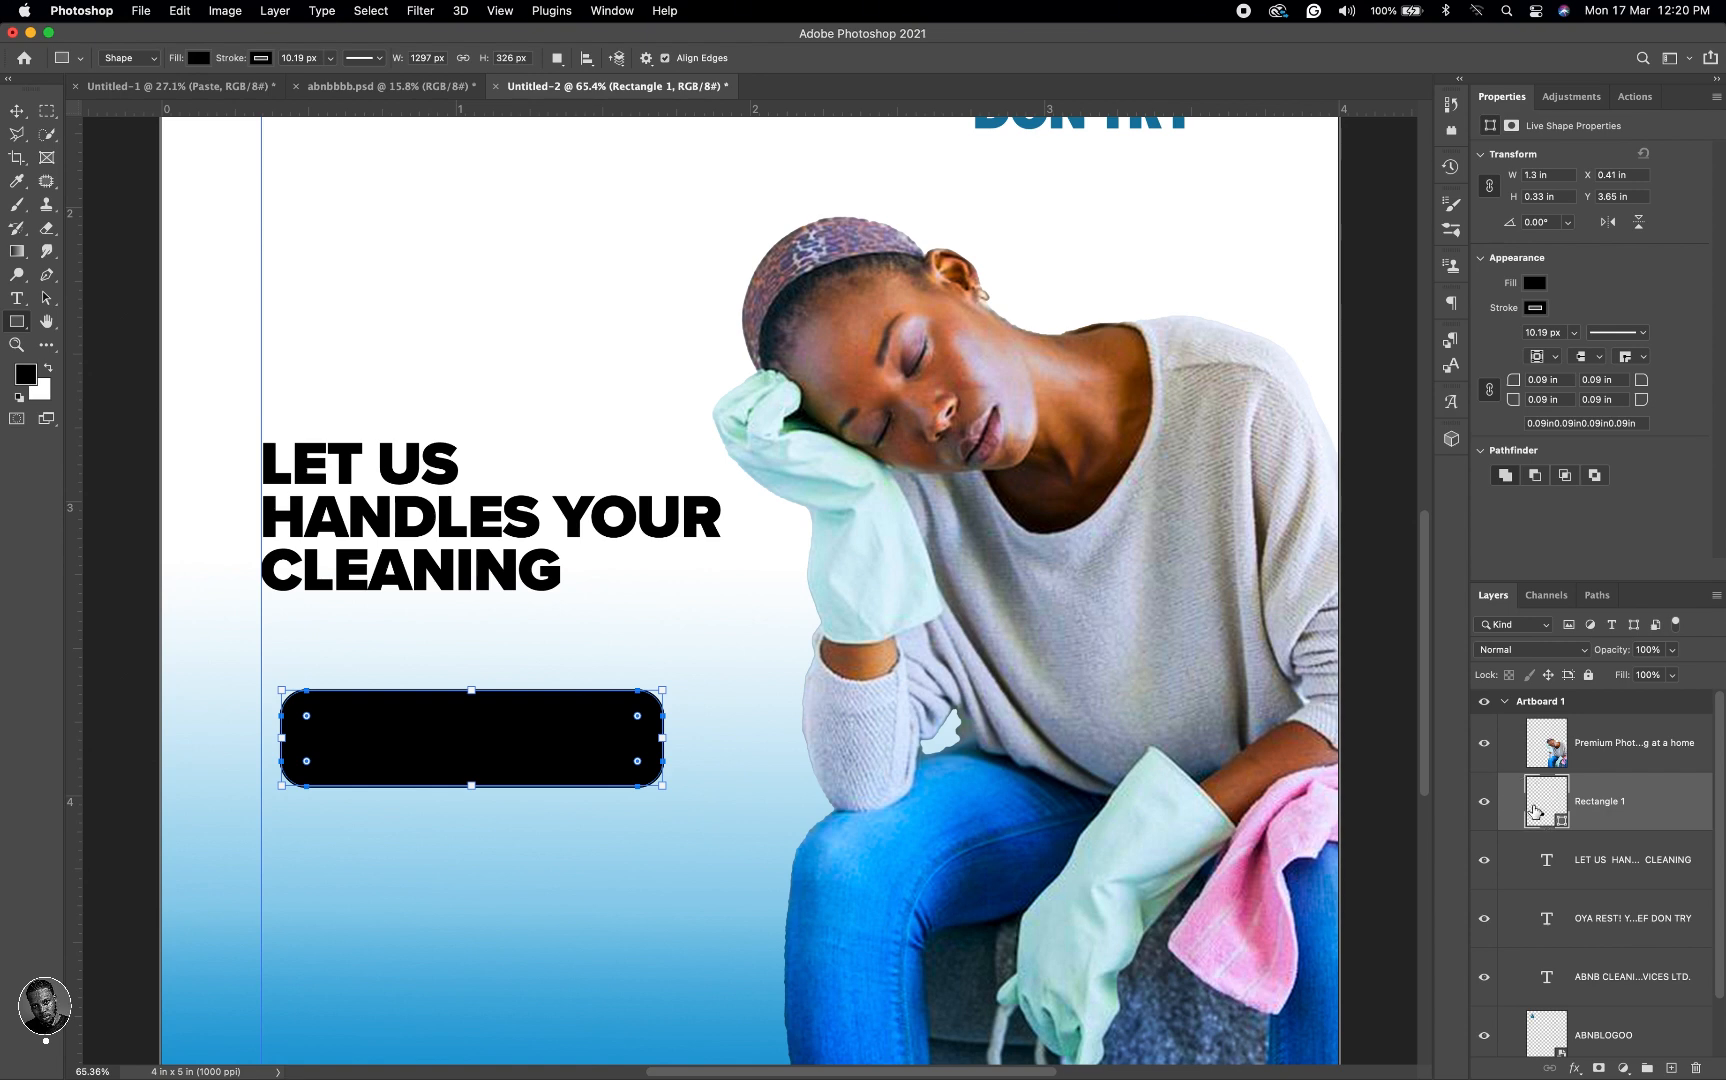
left_click(1536, 810)
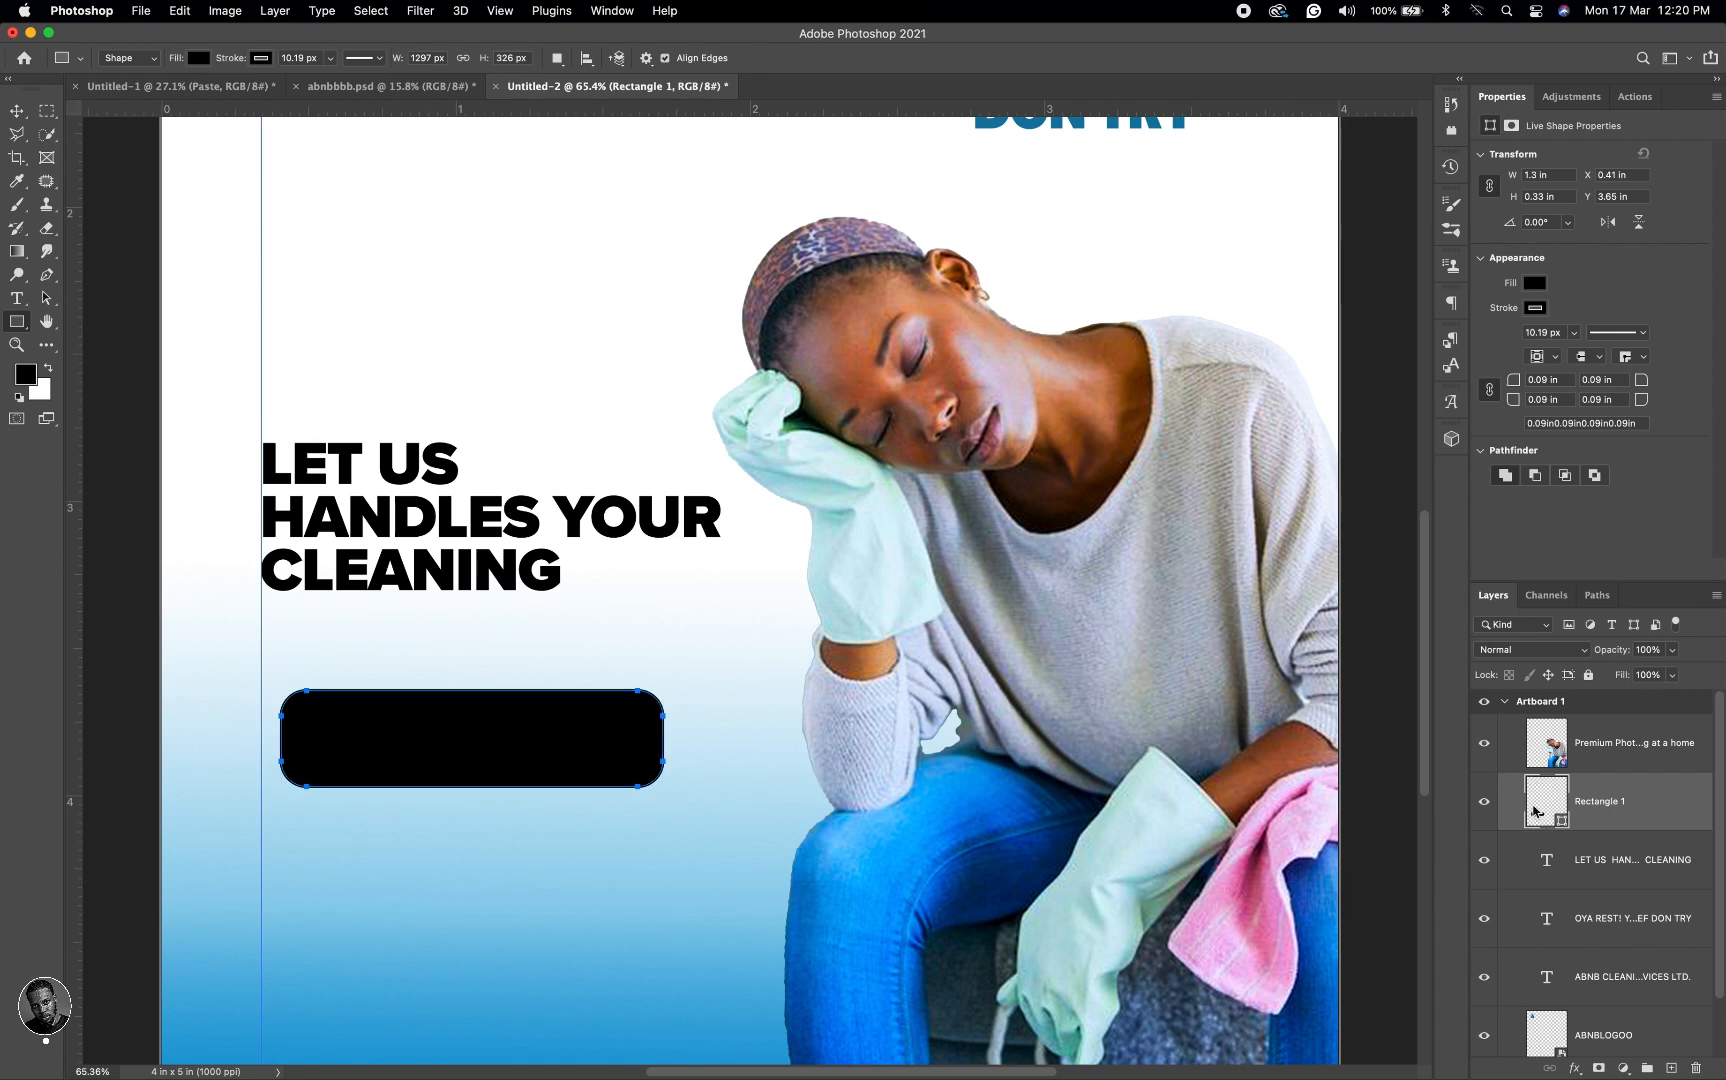
double_click(1536, 810)
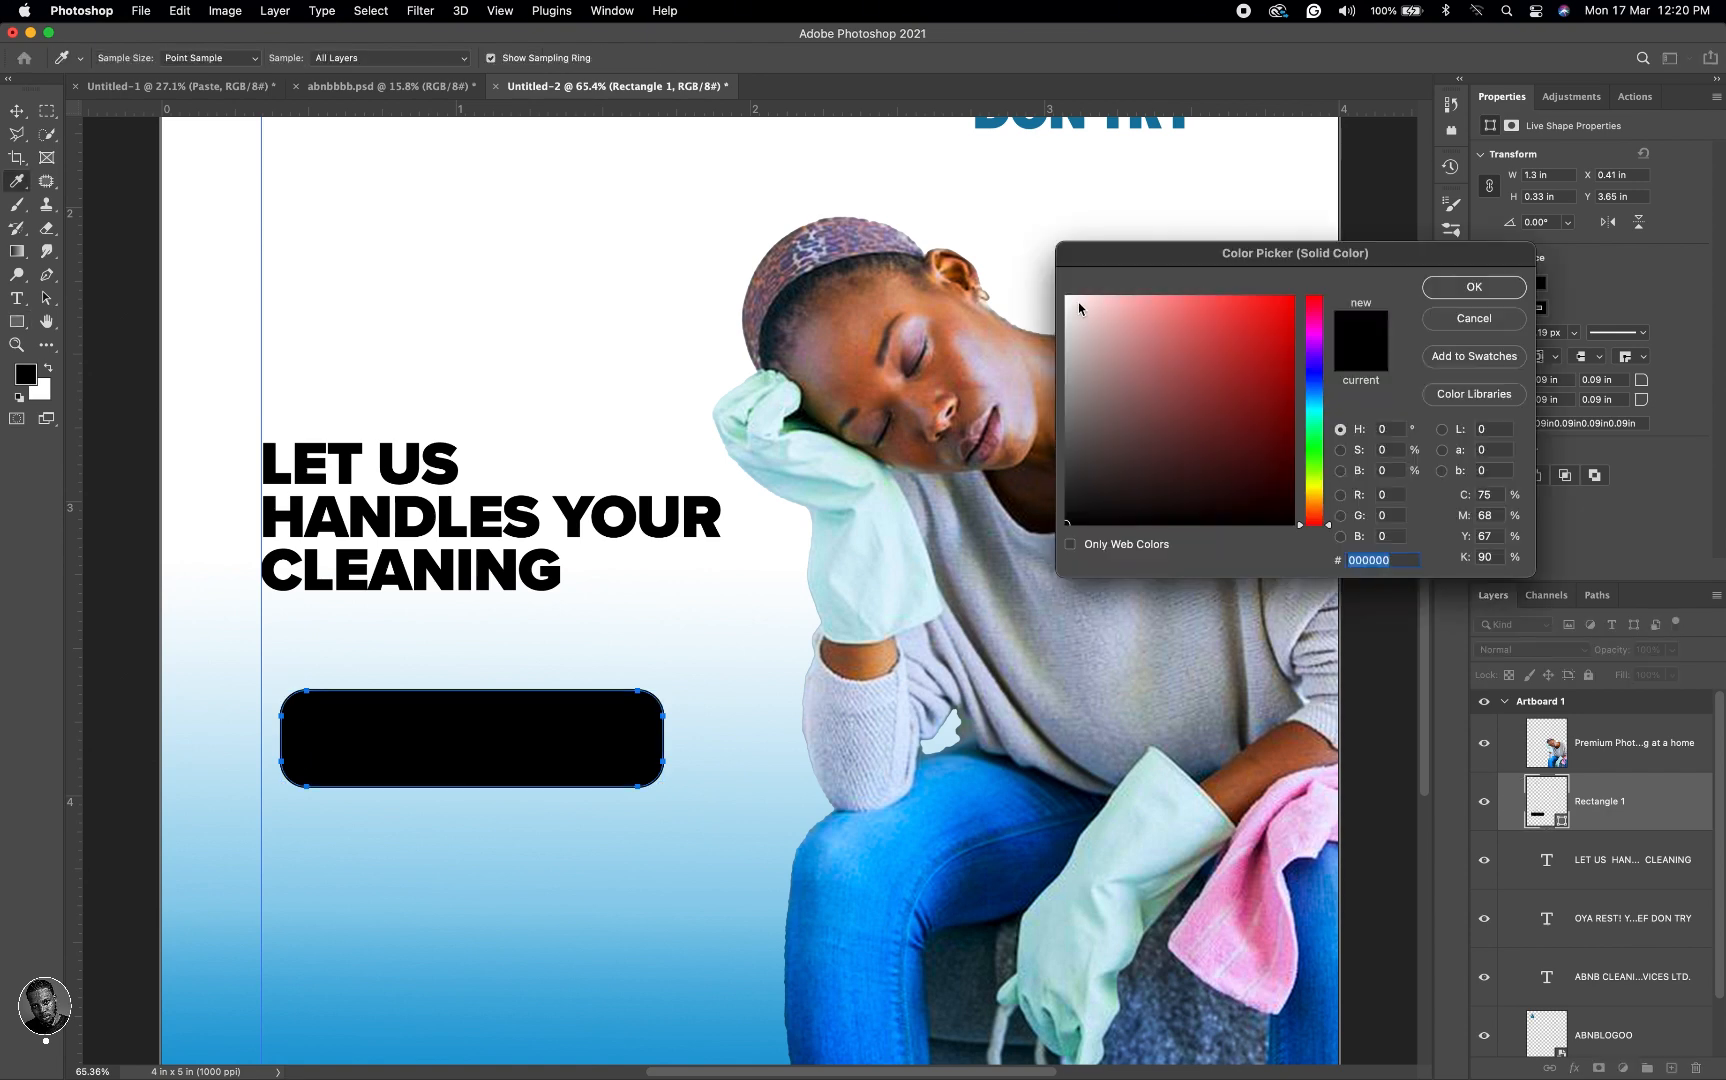
left_click(1023, 278)
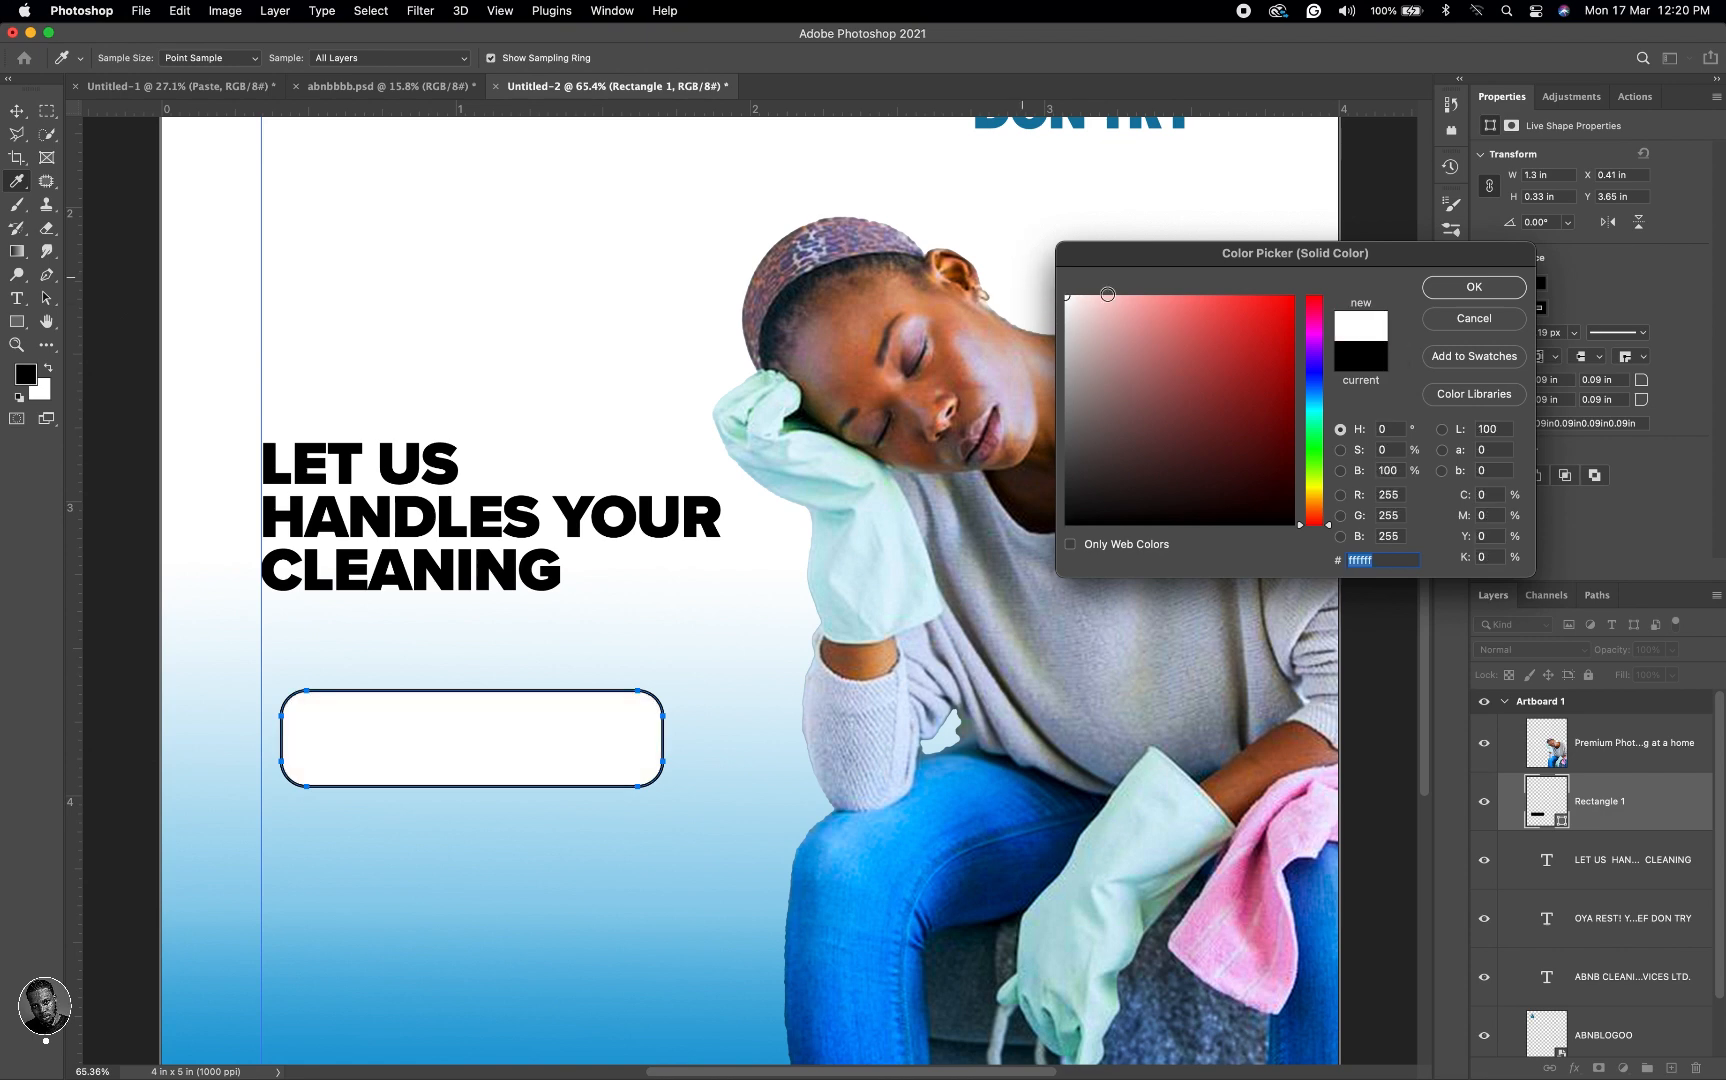
left_click(1455, 290)
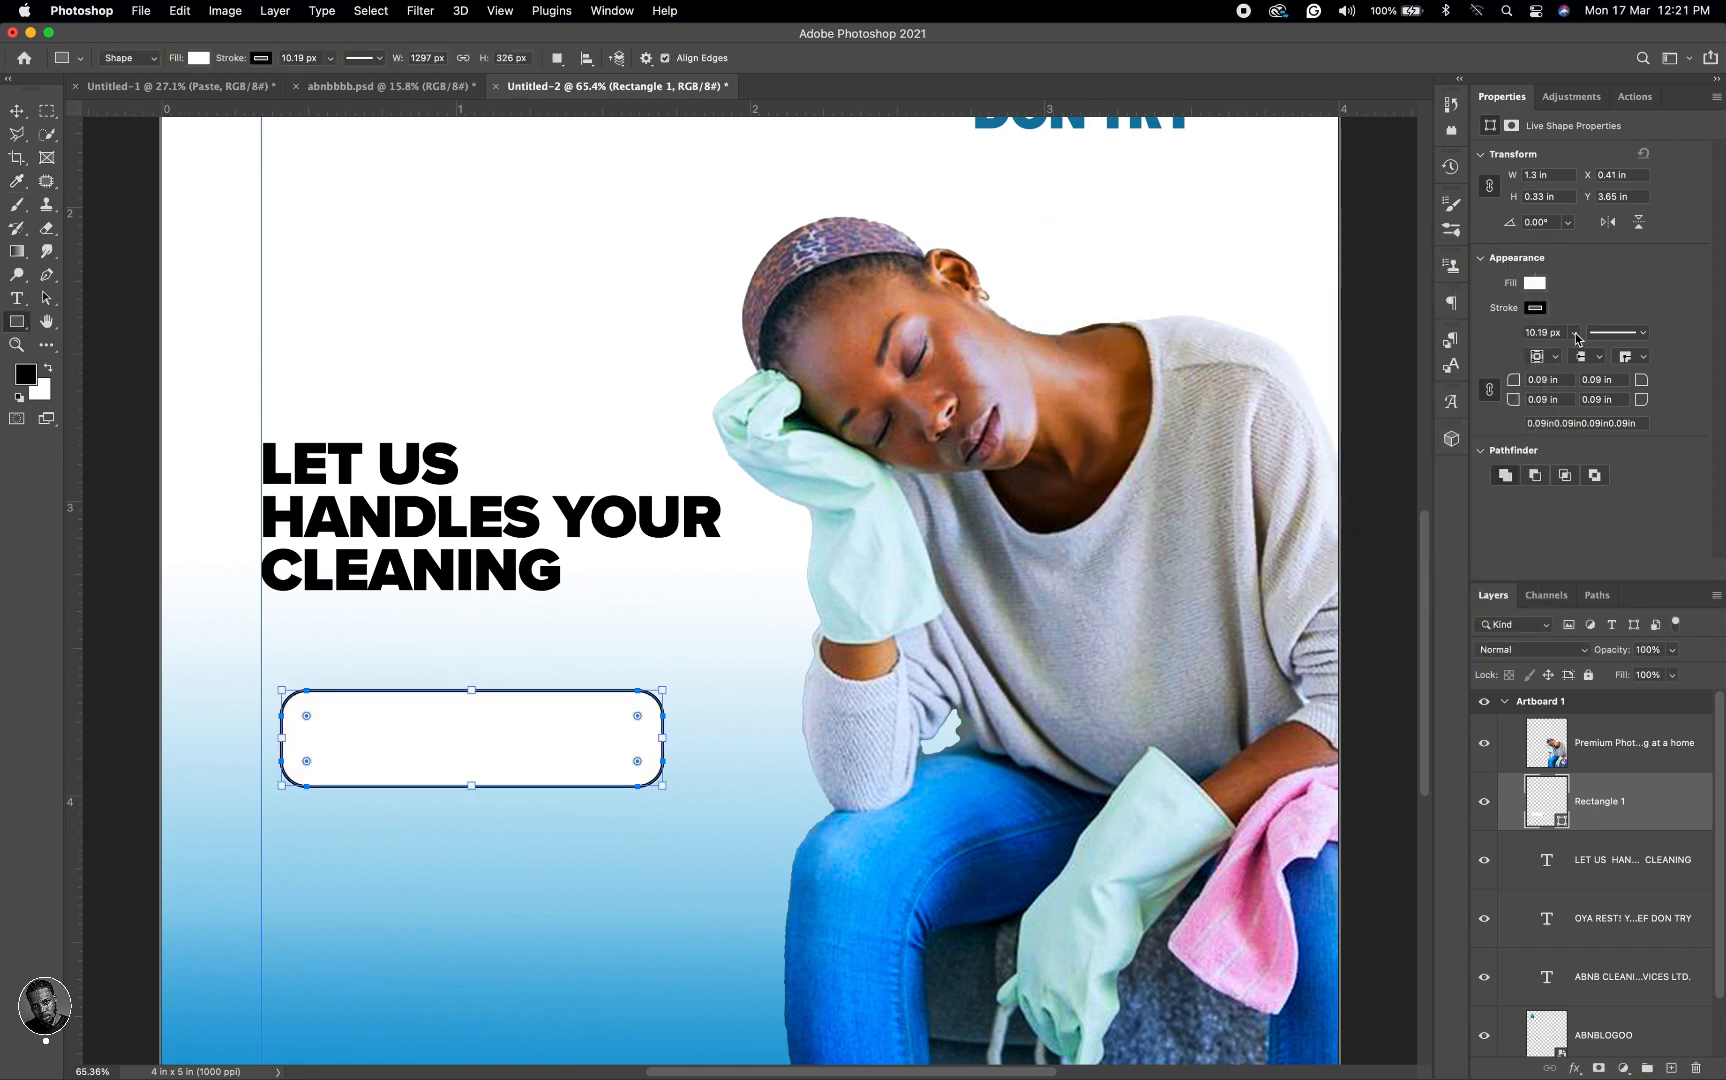
Step: Set the white rounded rectangle's stroke width to 0 px
left_click(1576, 336)
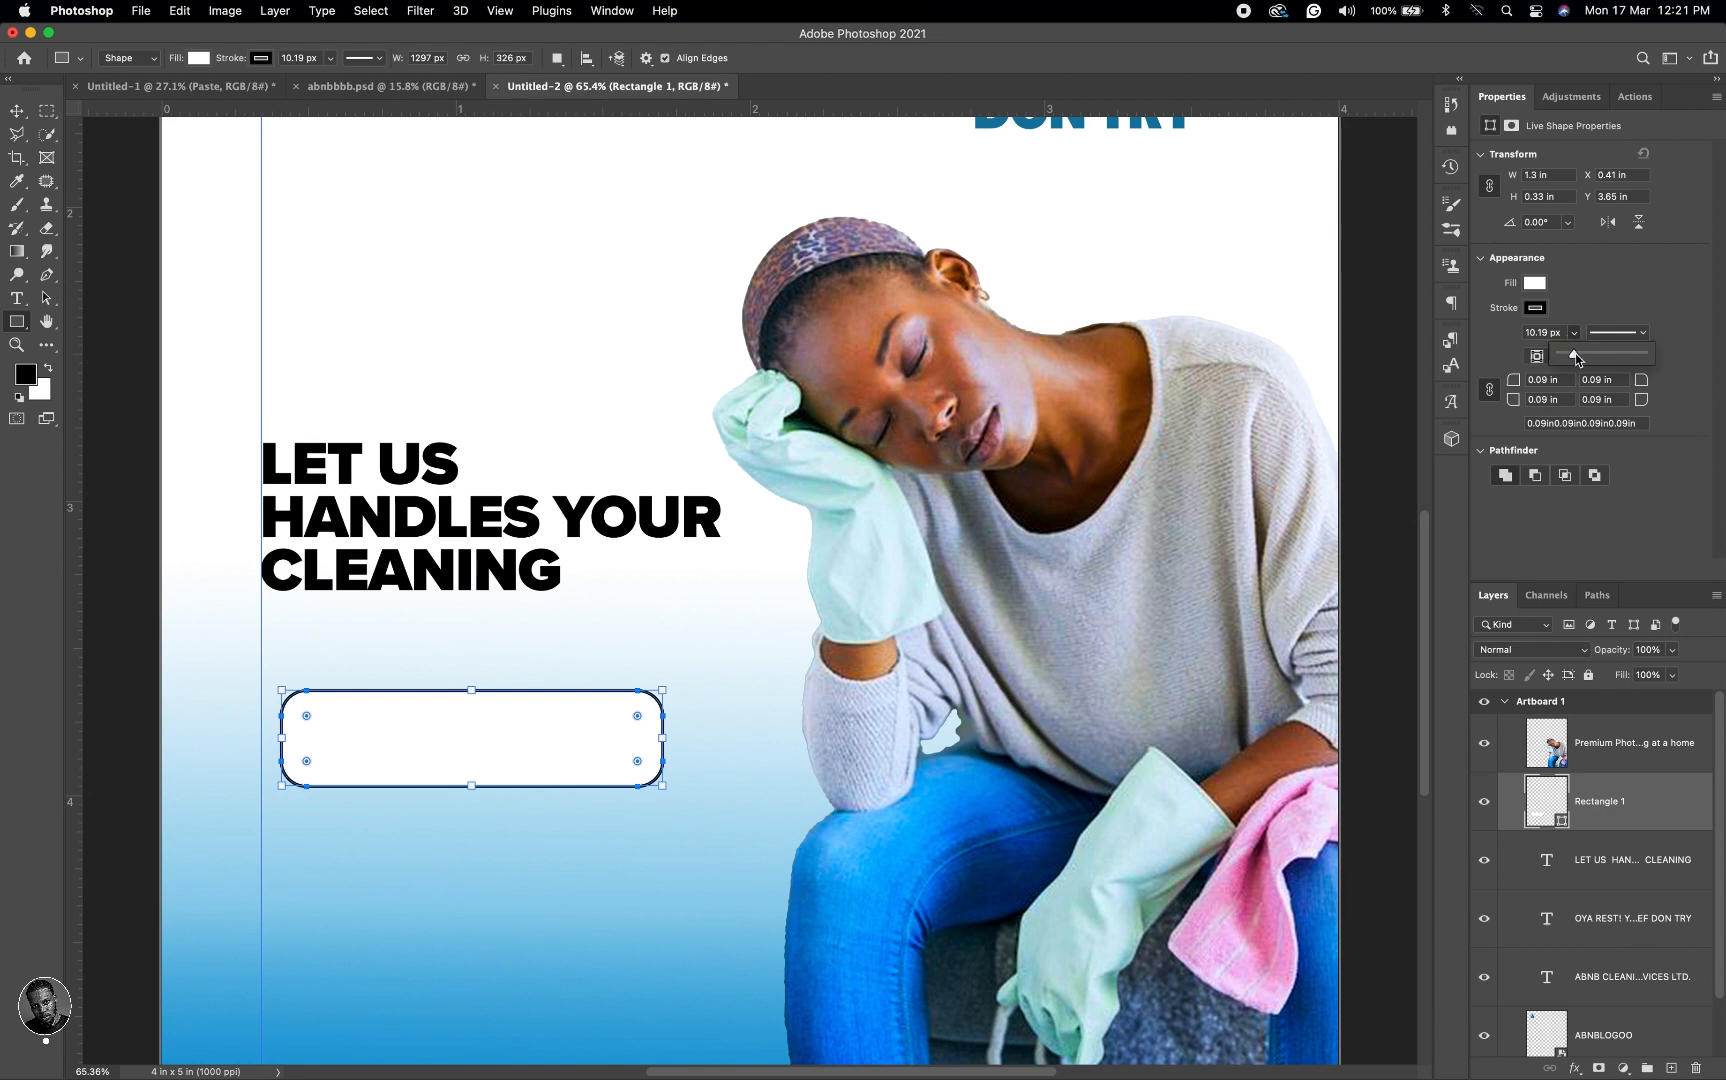
left_click_drag(1576, 358, 1541, 358)
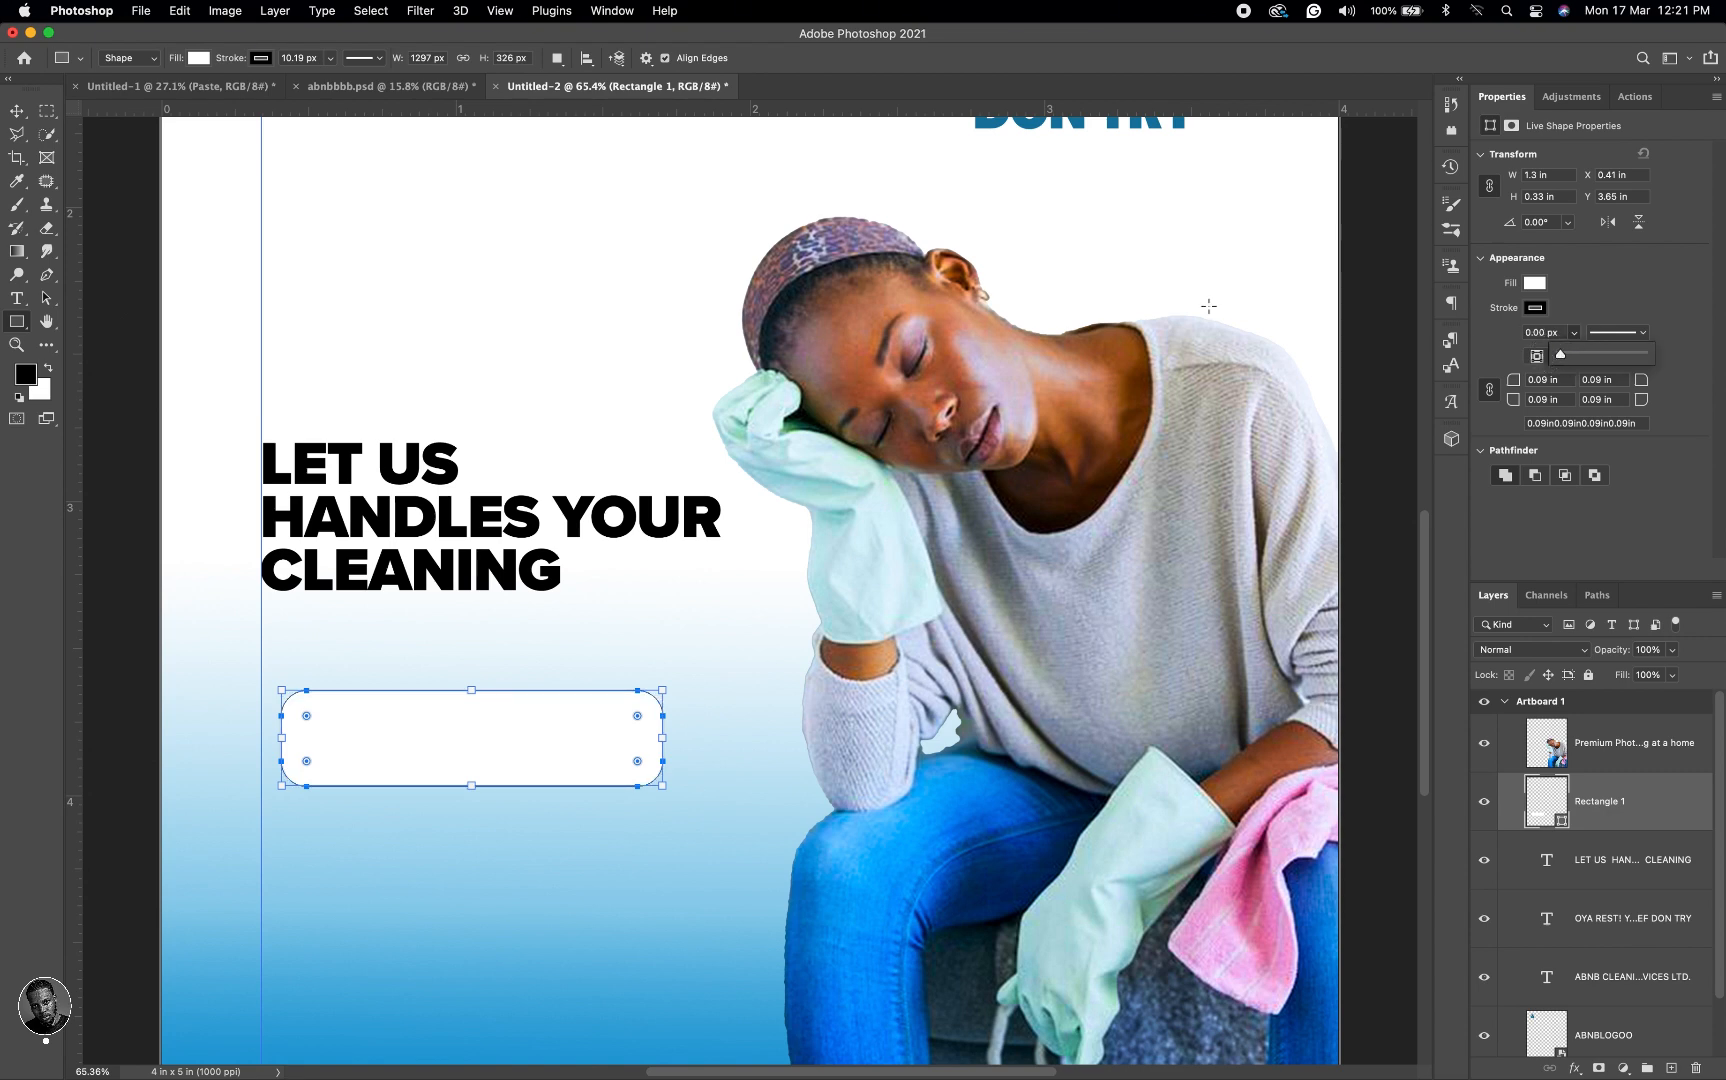
key("v")
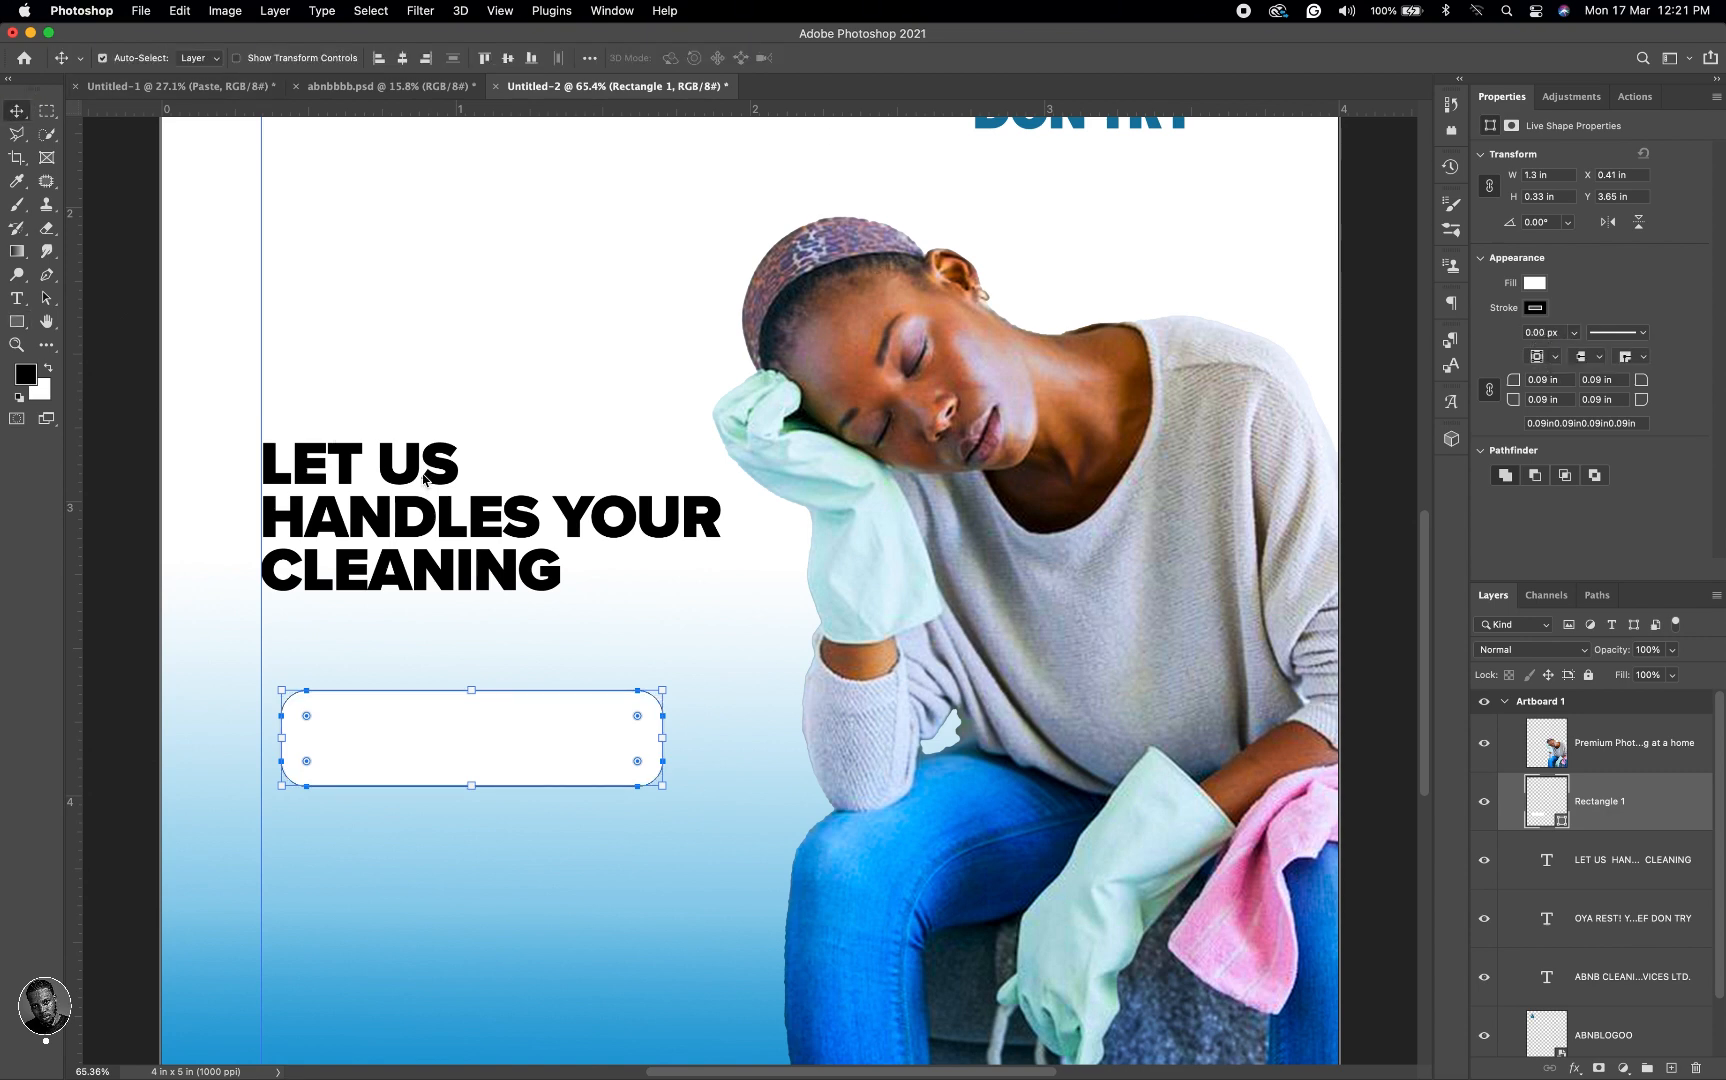
Step: Reduce the white rounded rectangle's height to about 0.19 in, keeping its width and upper edge in place
scroll(556, 614, "down", 4)
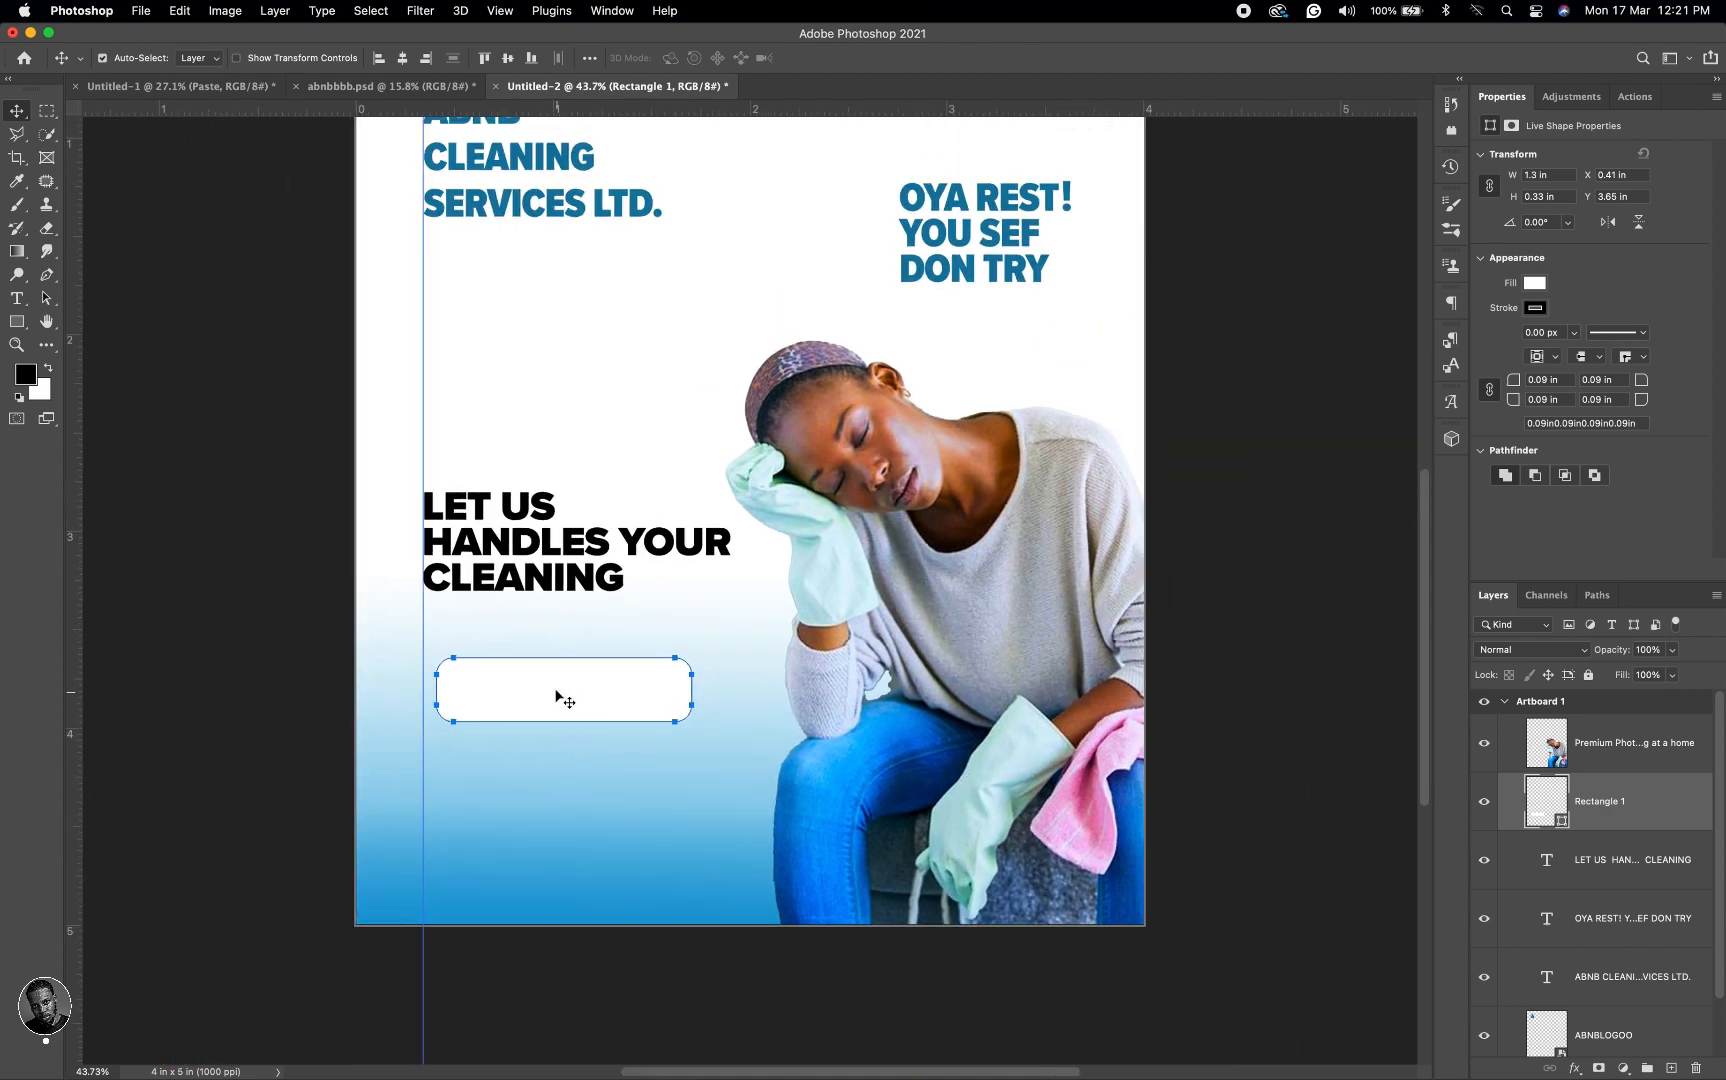
left_click(555, 691)
key("cmd+t")
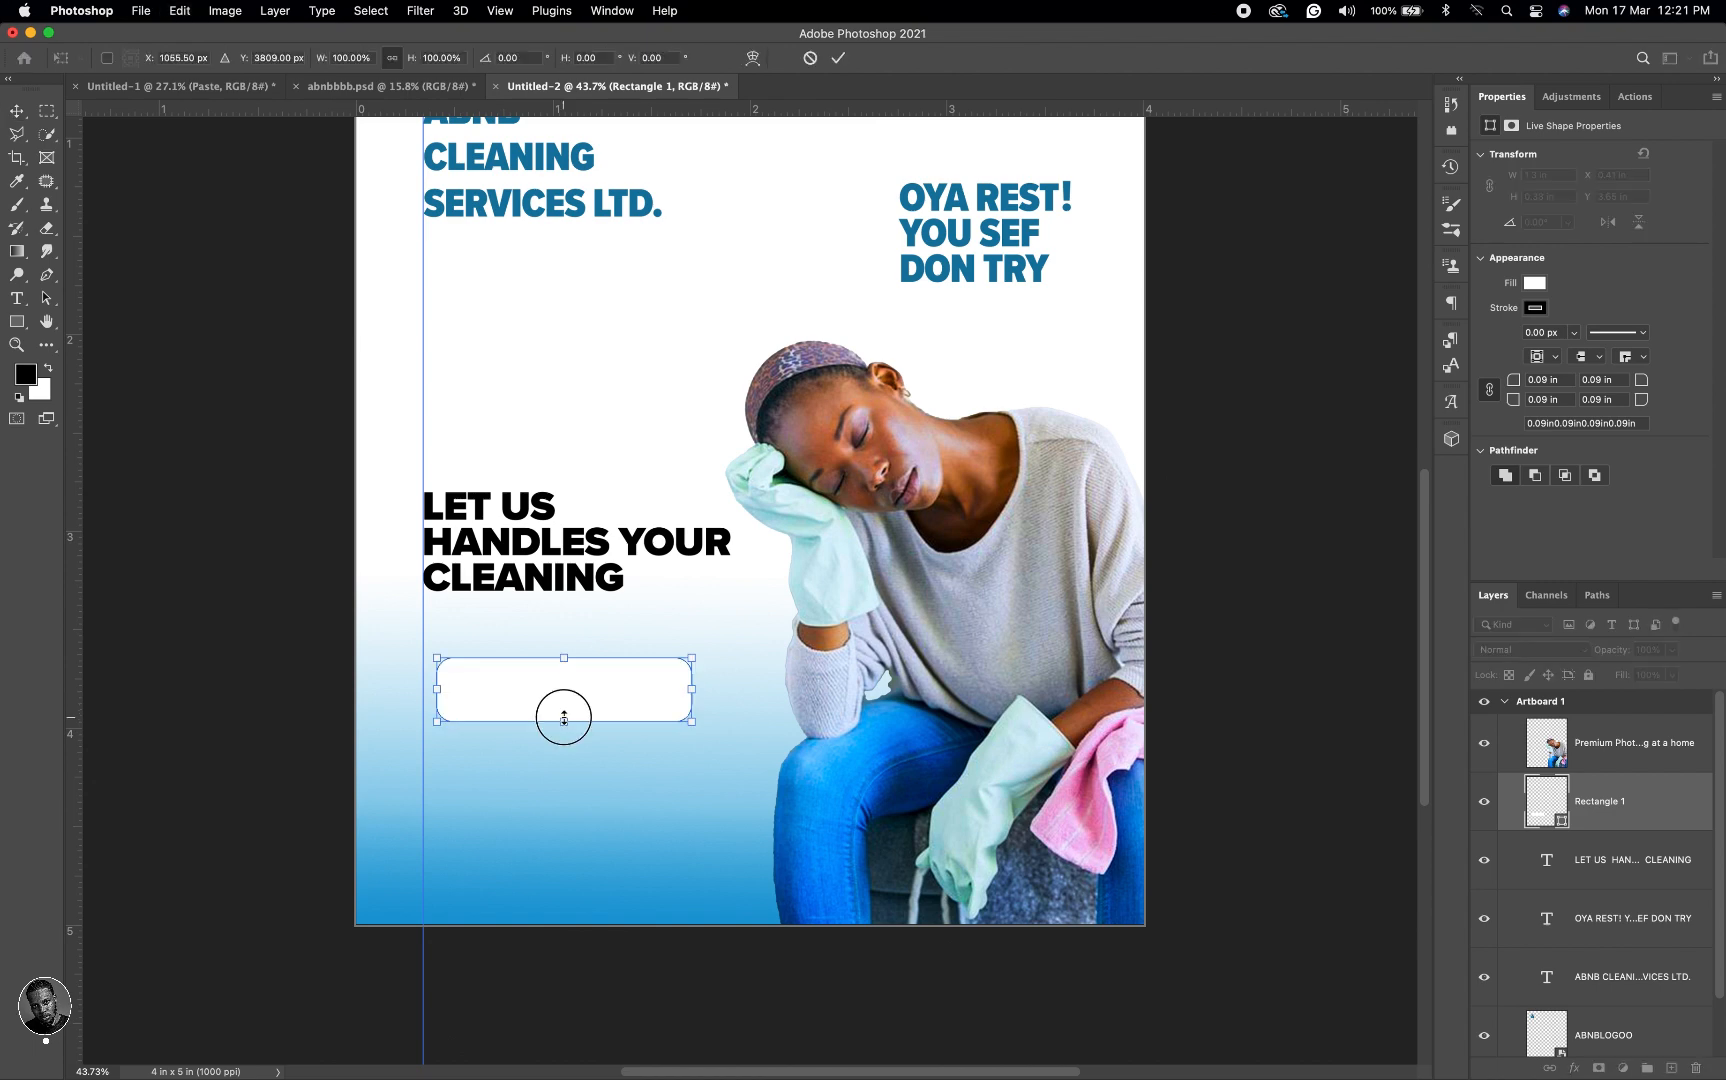
left_click_drag(564, 717, 562, 692)
key("super+z")
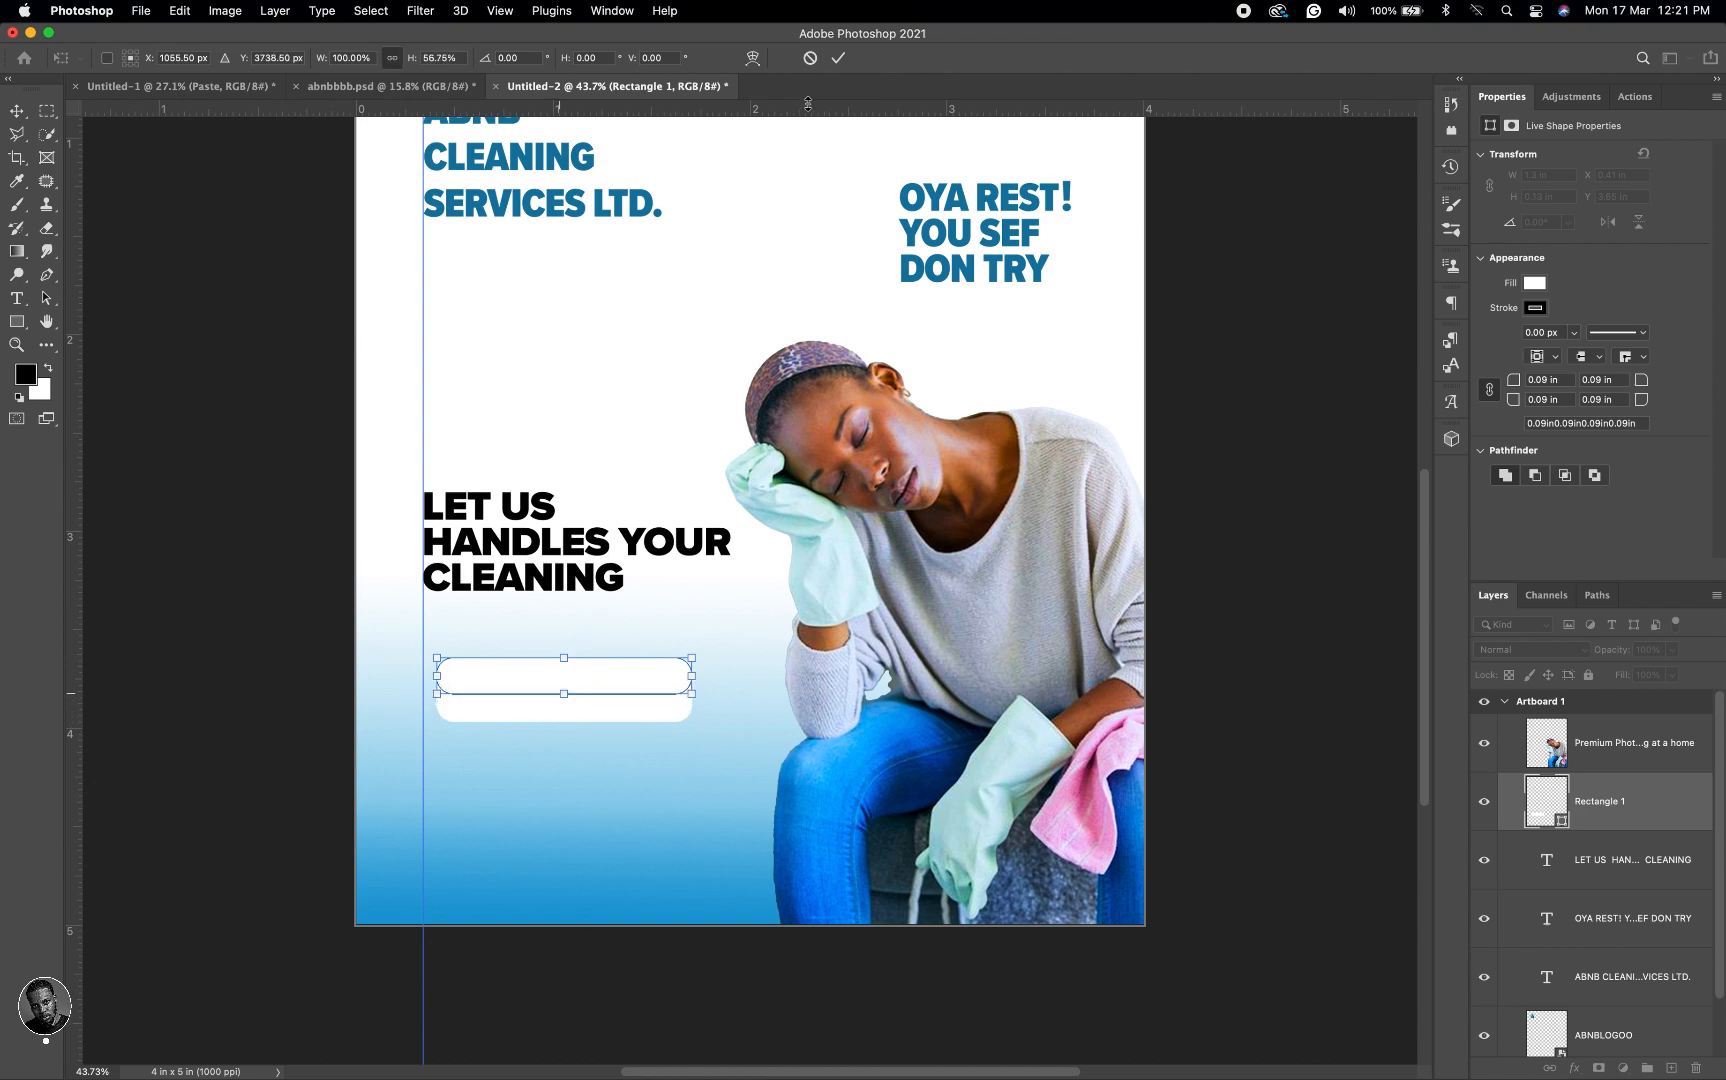
left_click(839, 59)
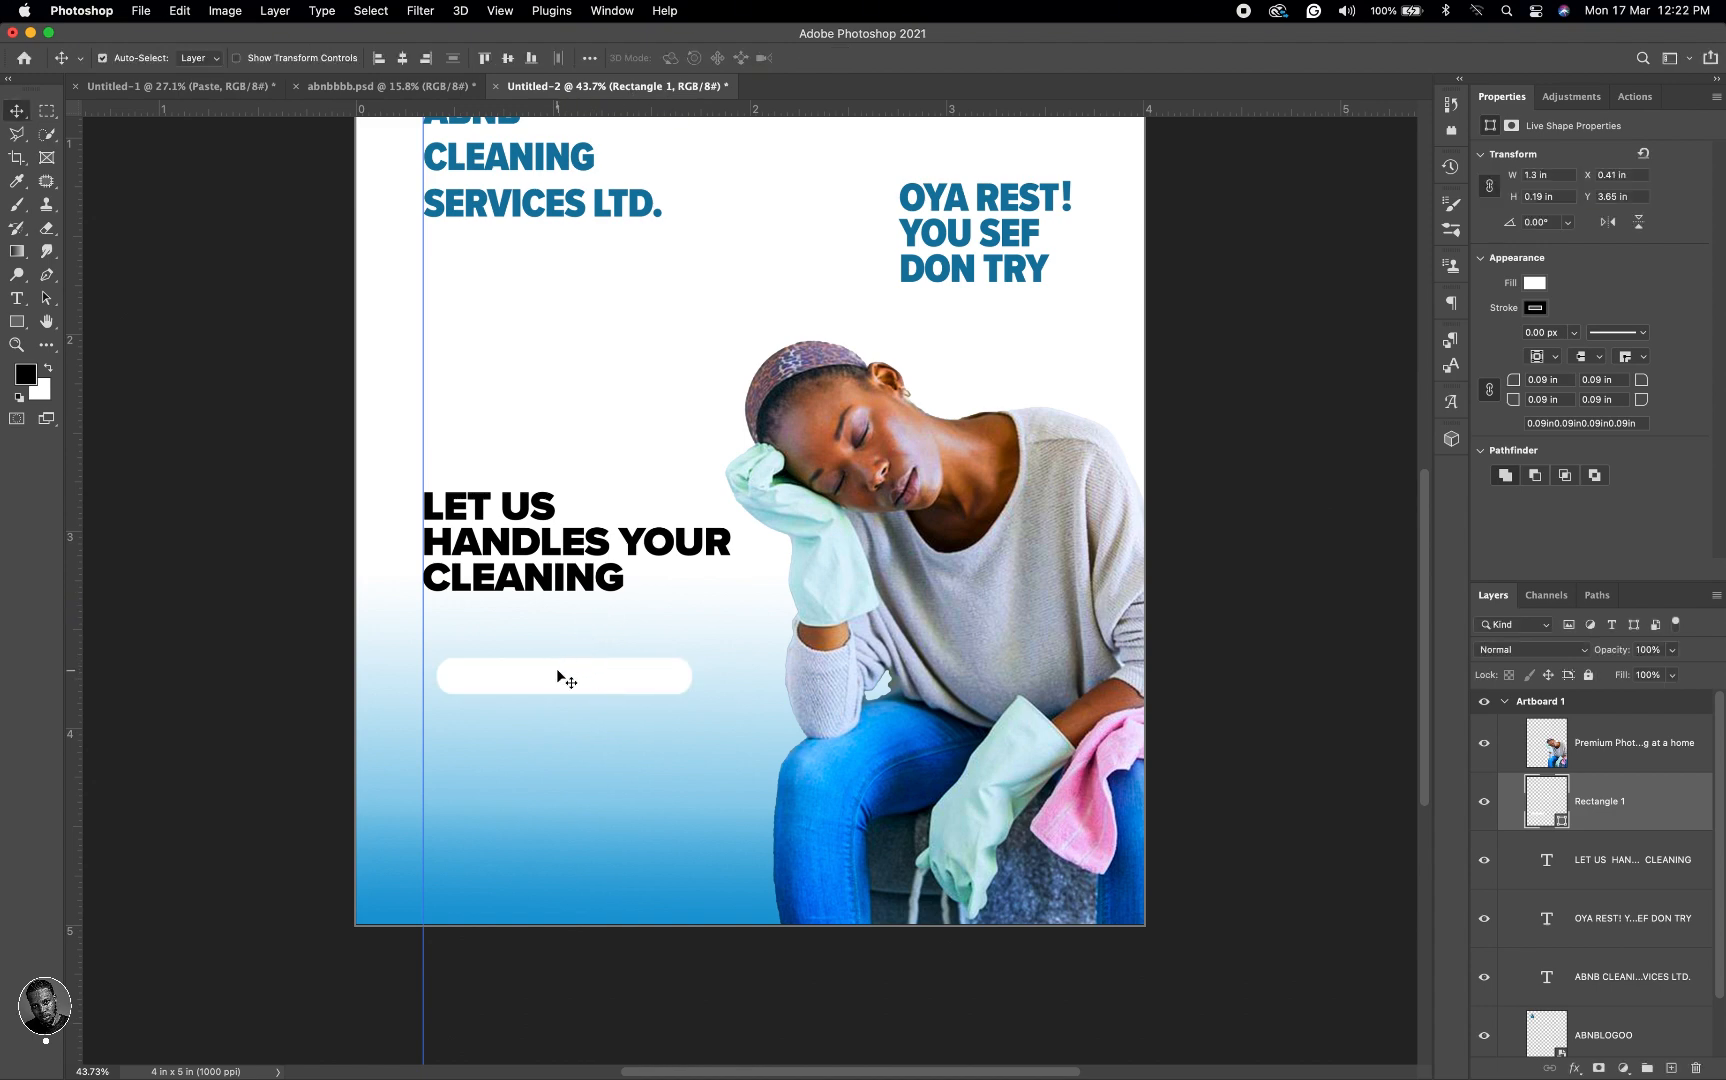
Step: Add the text "For Bookings" just above the white rounded rectangle
left_click(17, 300)
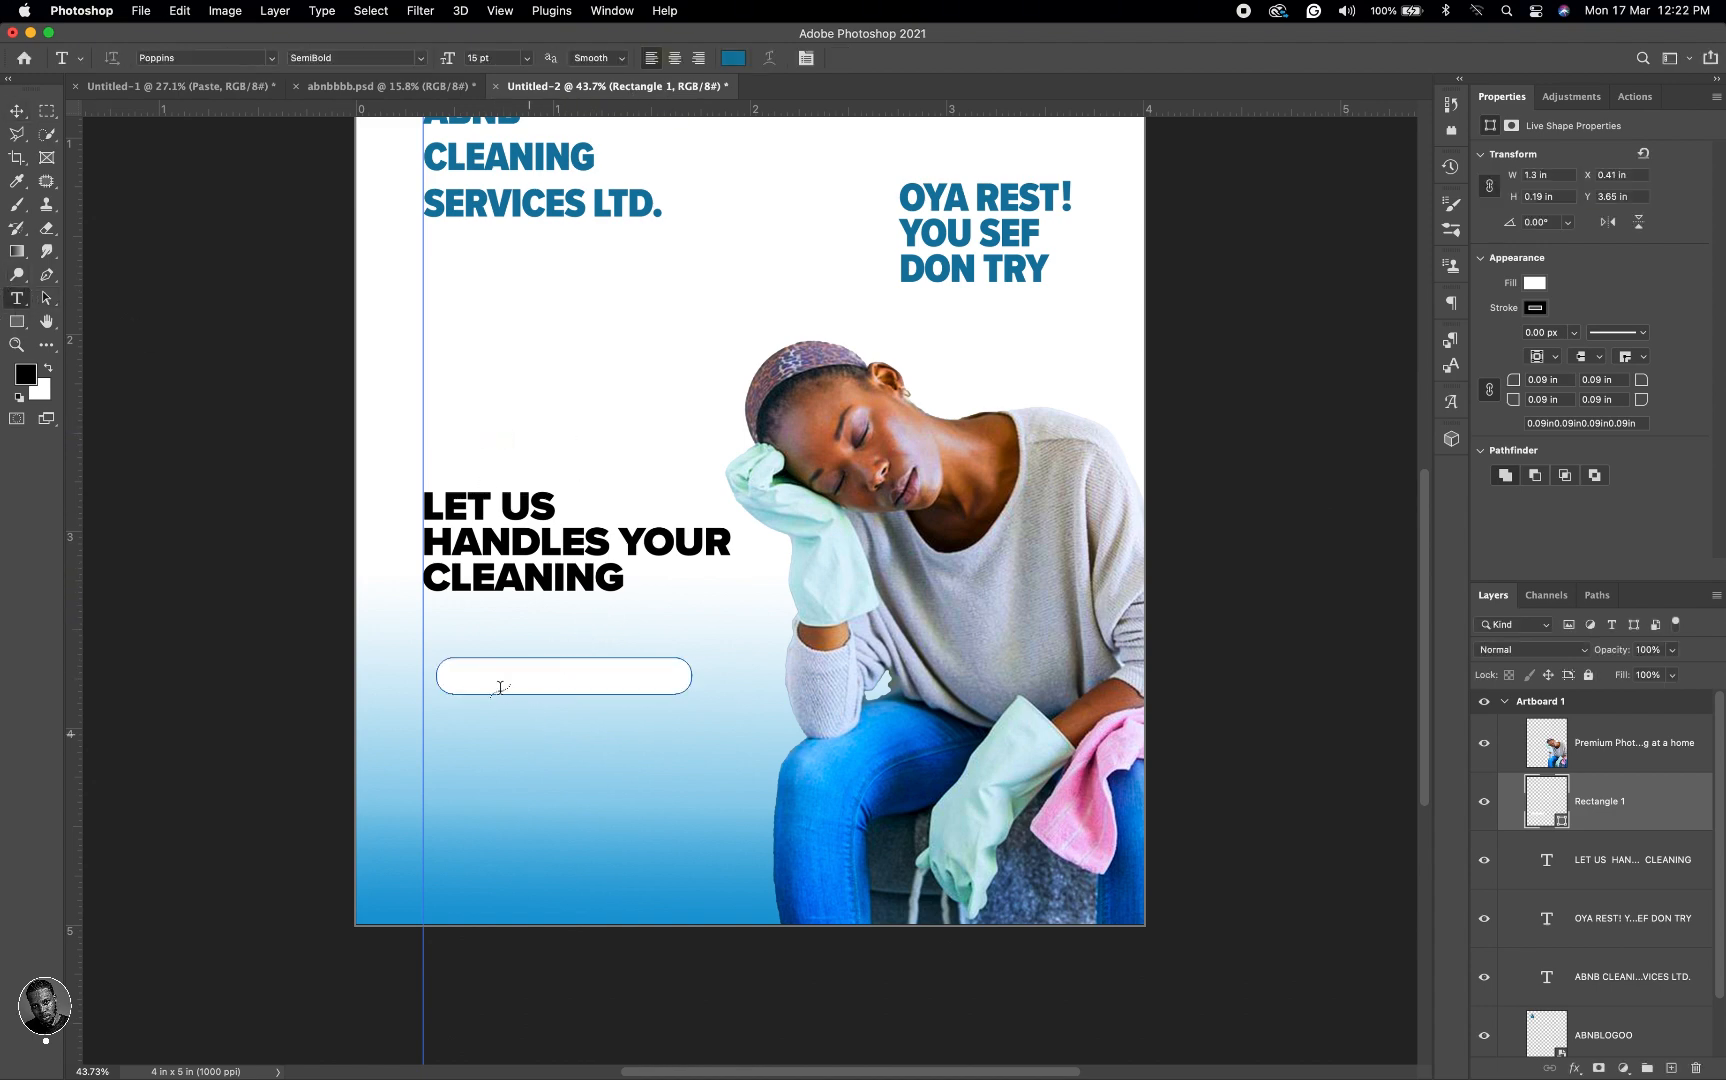
left_click(481, 620)
key("BackSpace")
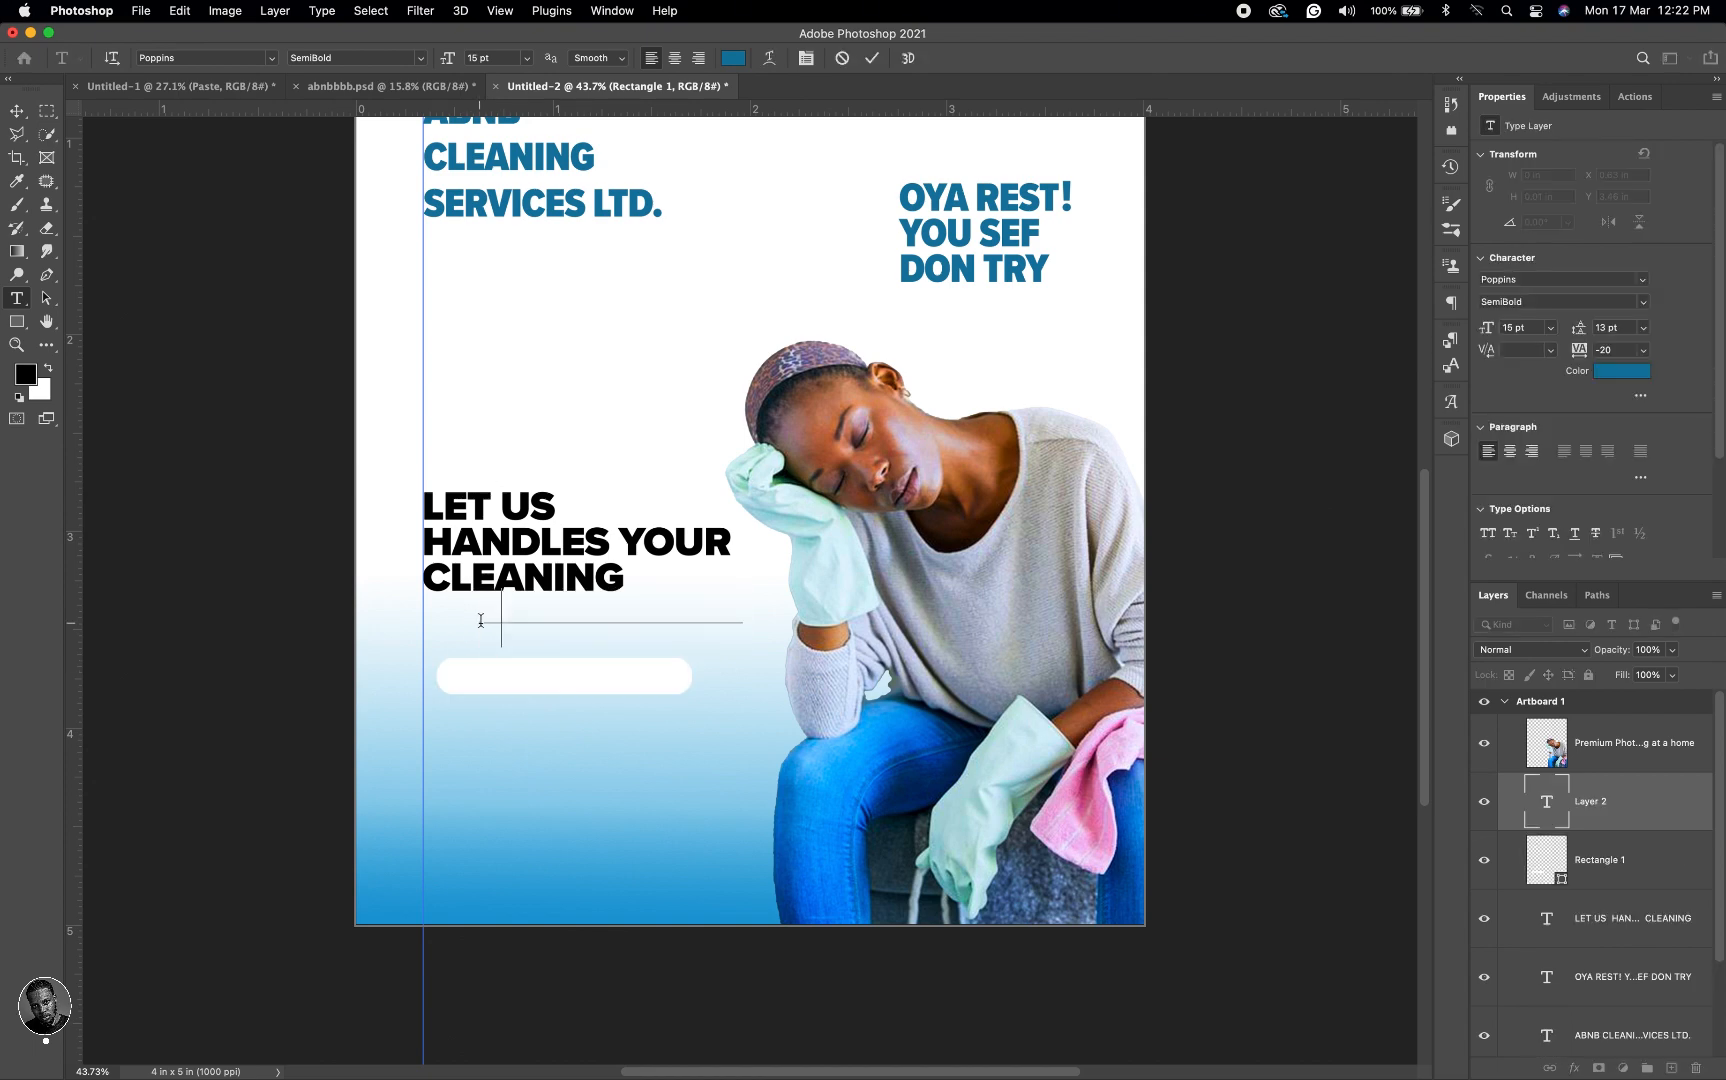
type("For Bookings")
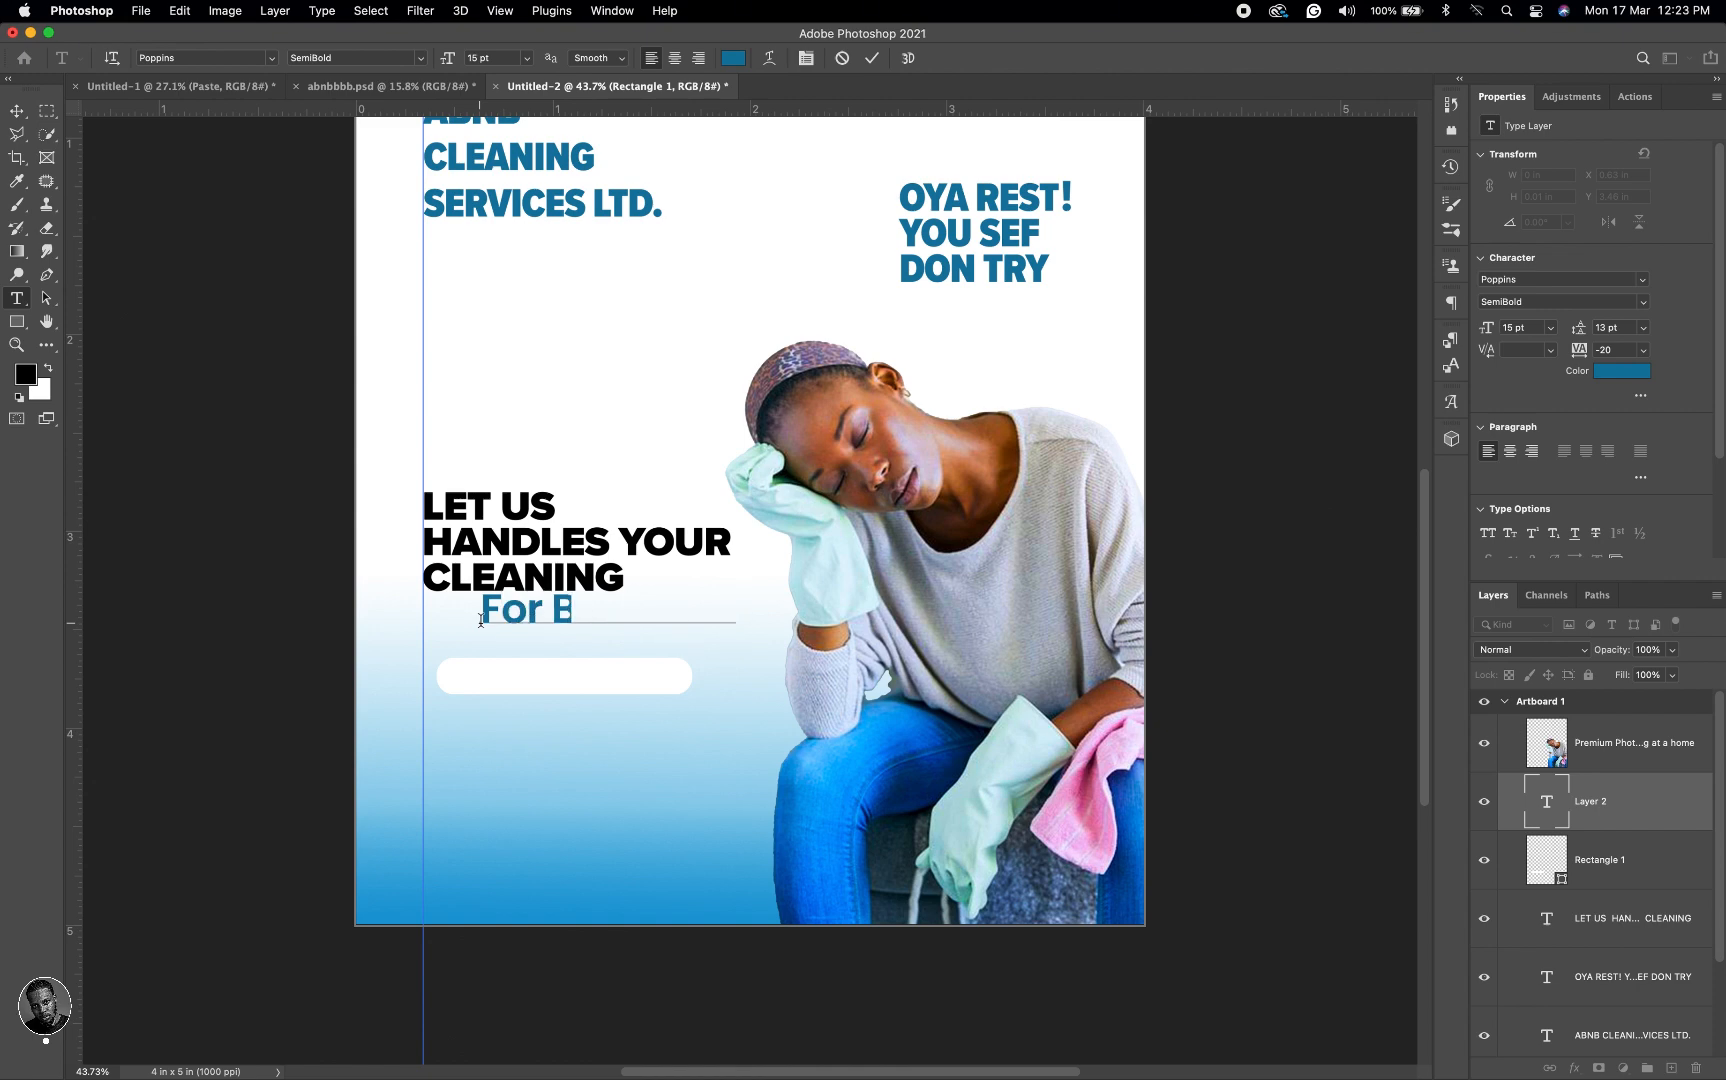
Step: Set the whole "For Bookings" text to Poppins Bold at 7 pt and commit it
key("super+a")
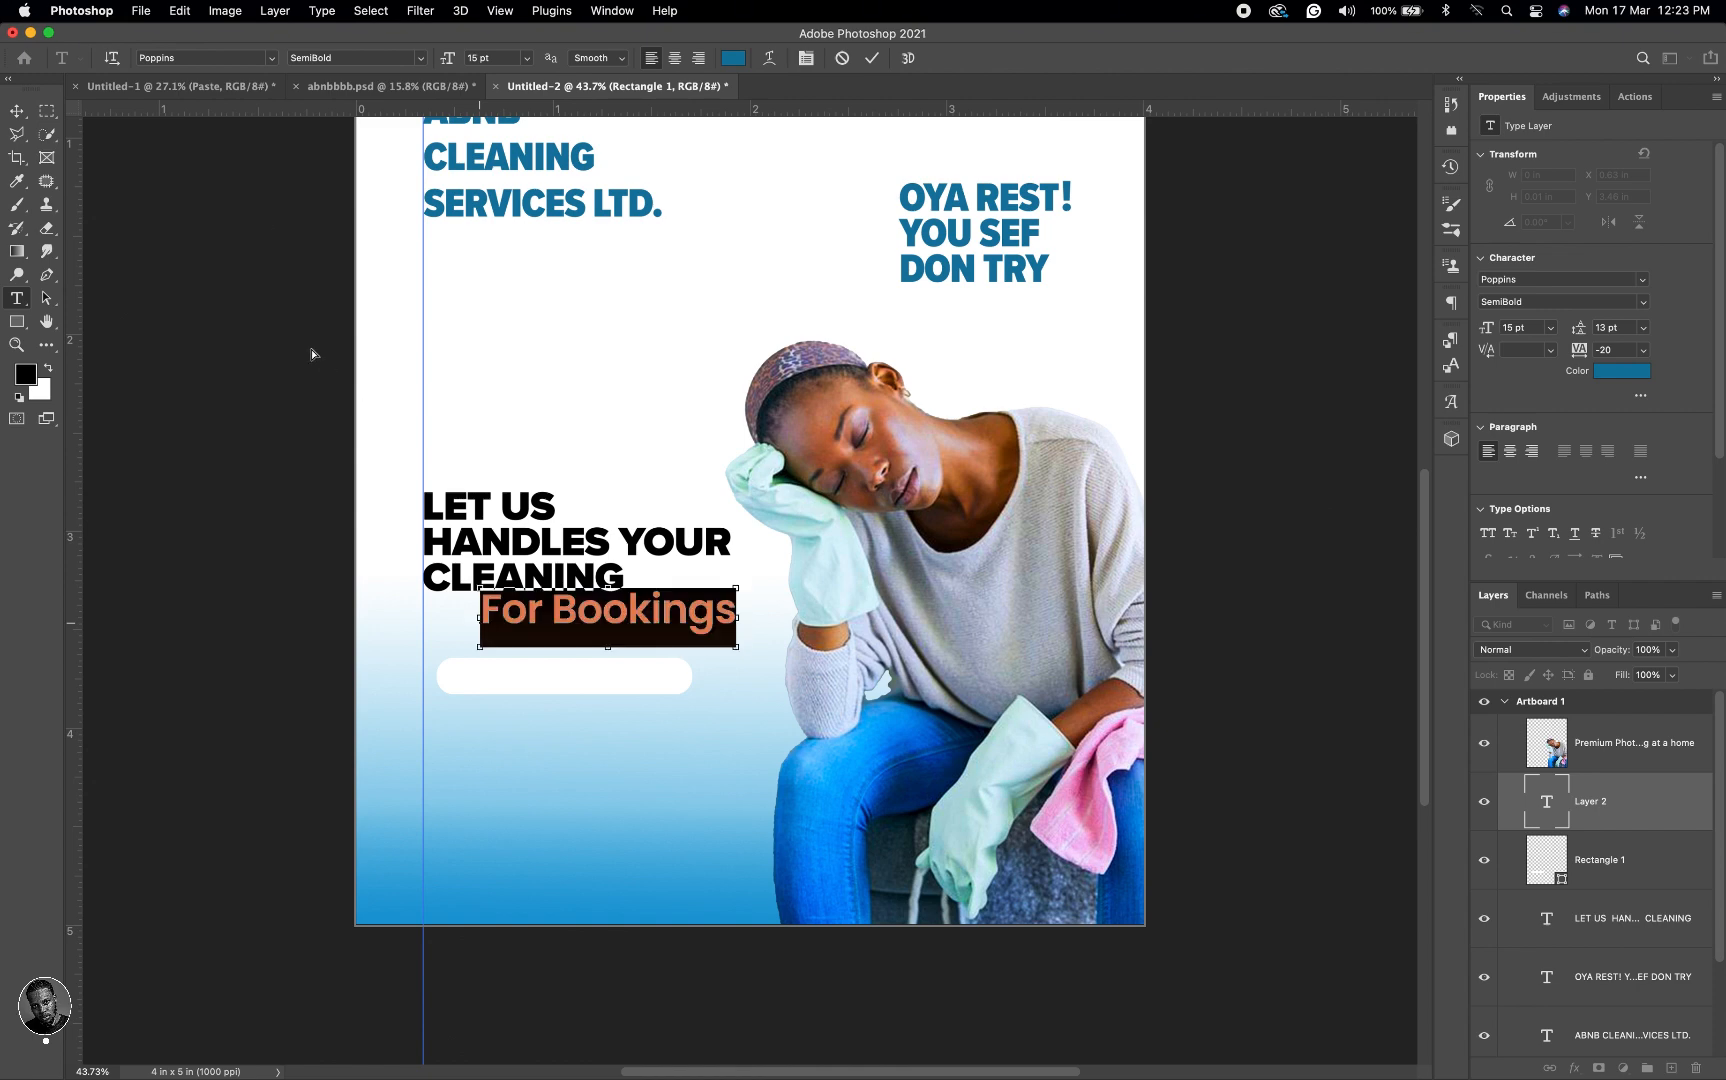
left_click(422, 60)
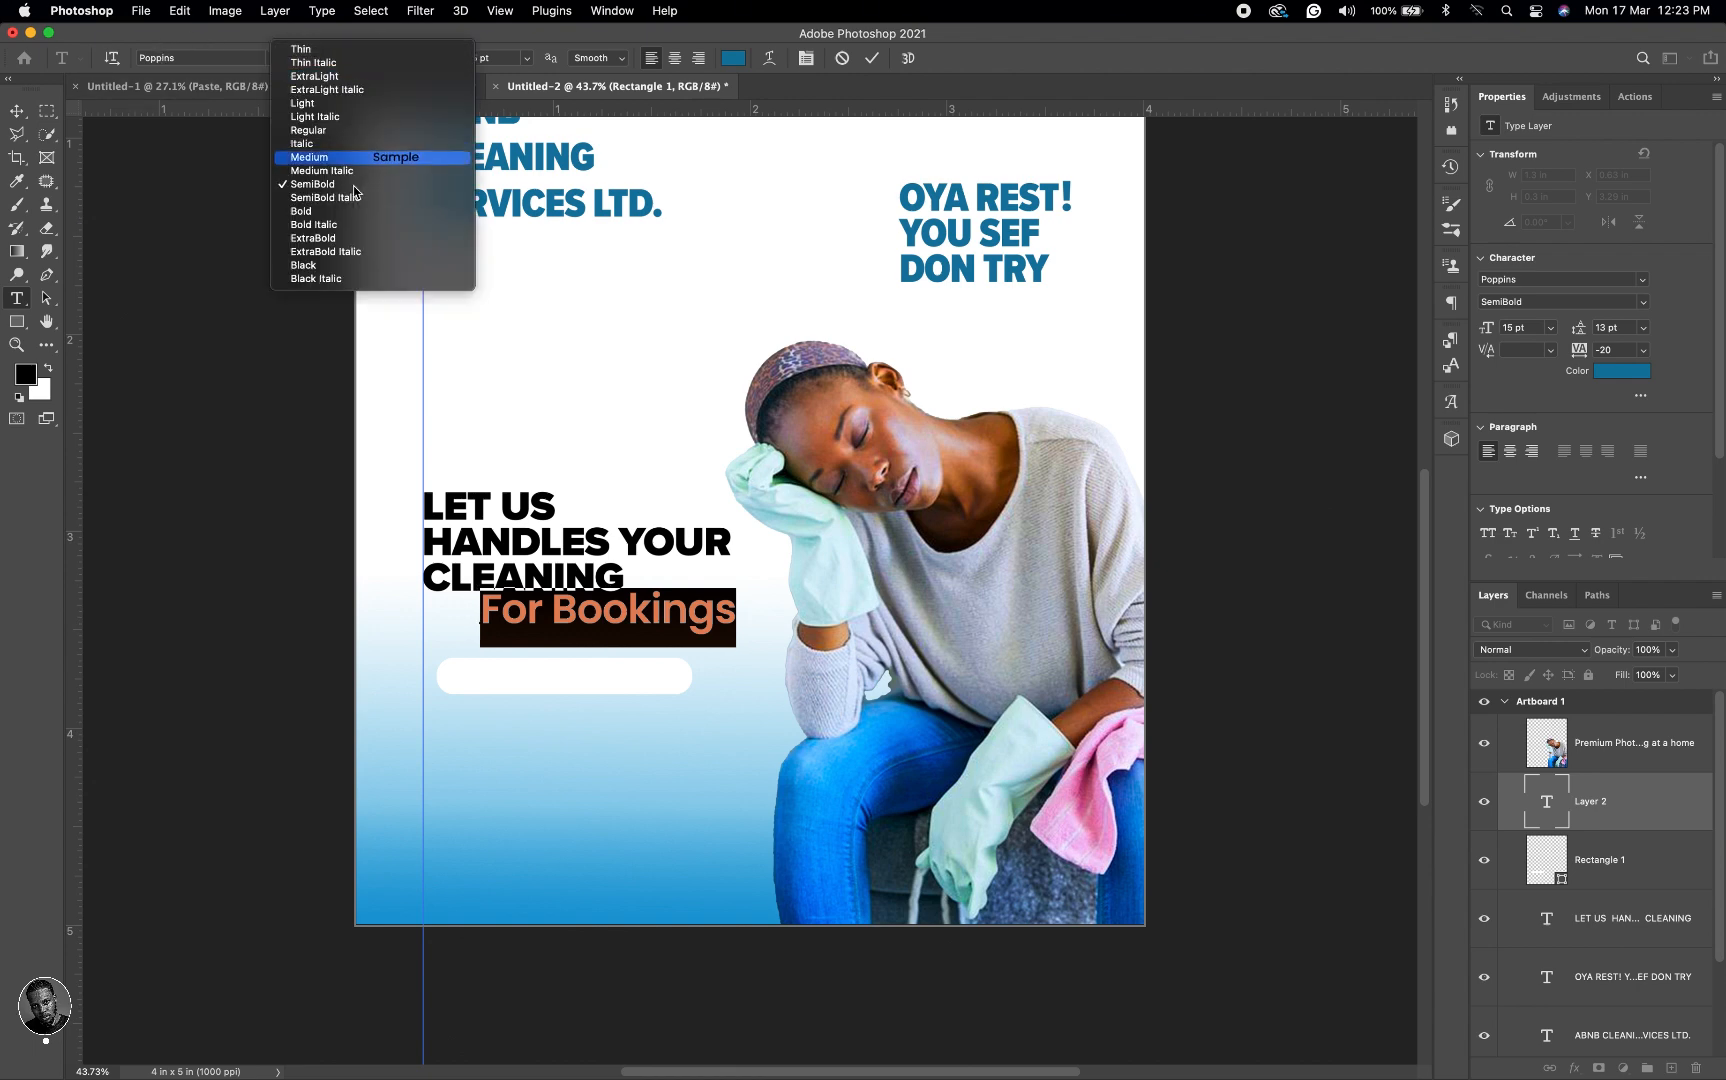
key("Escape")
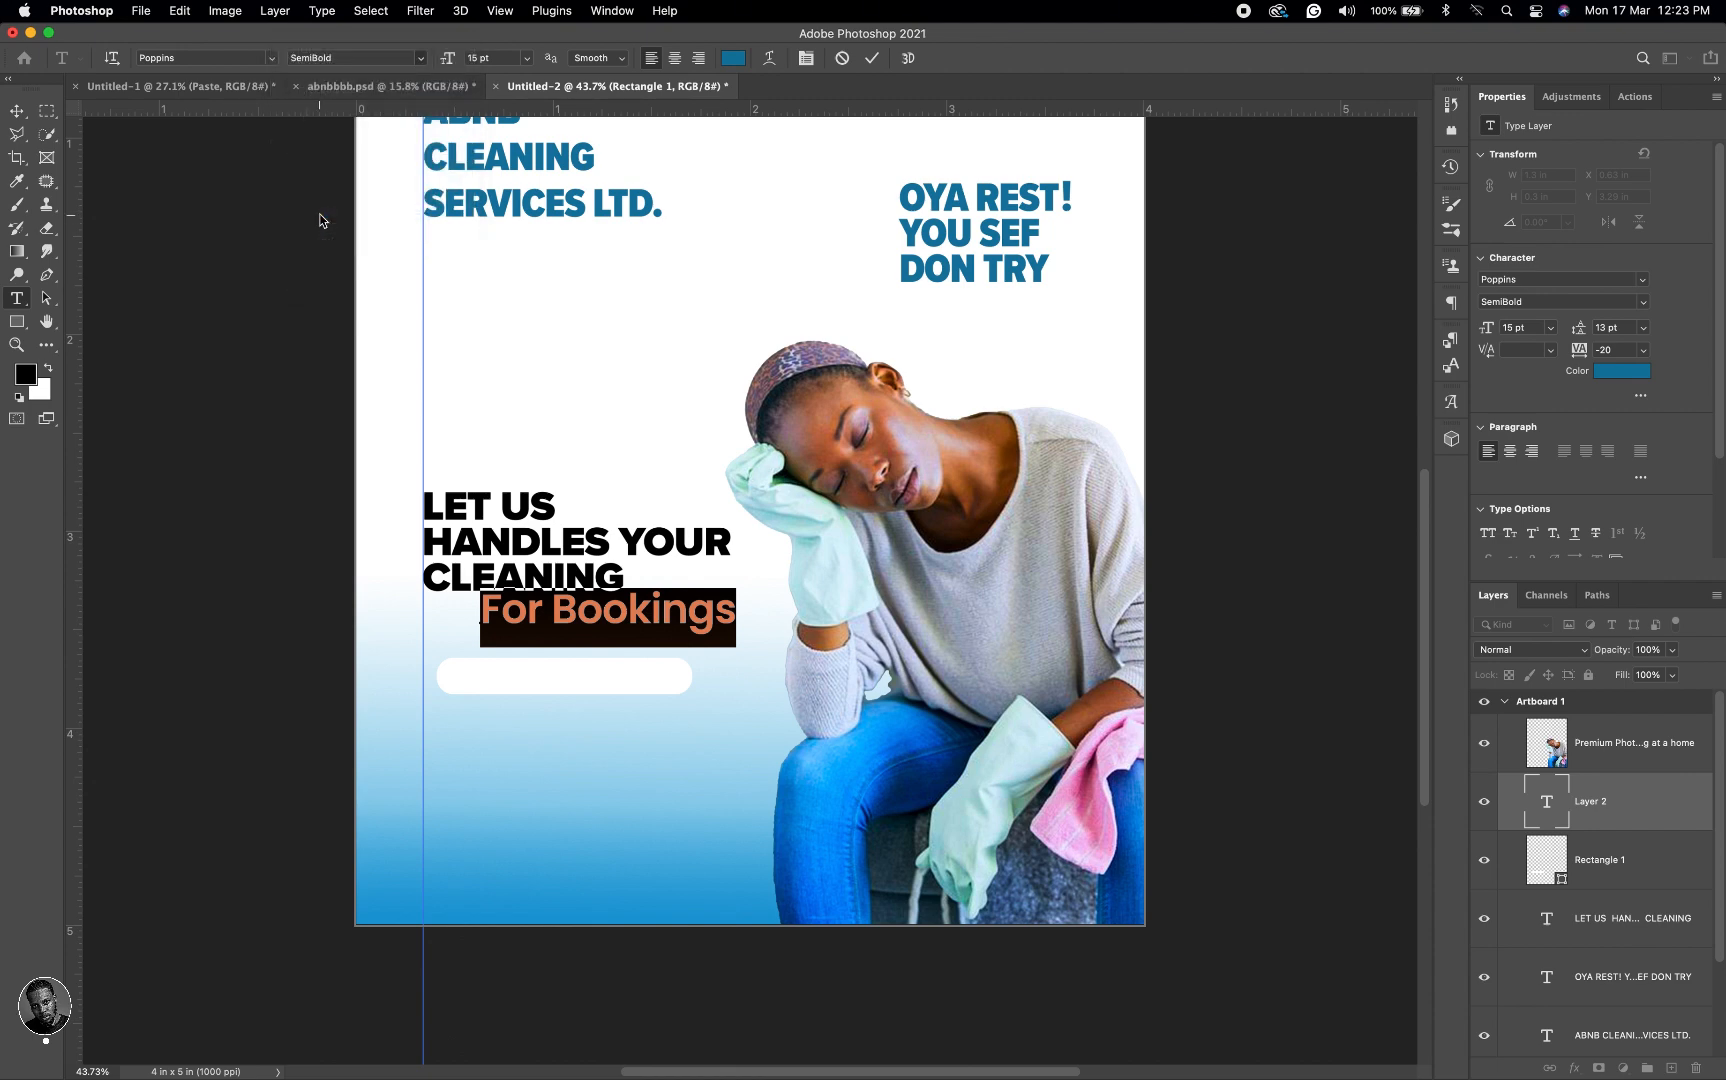
key("Down")
key("Down")
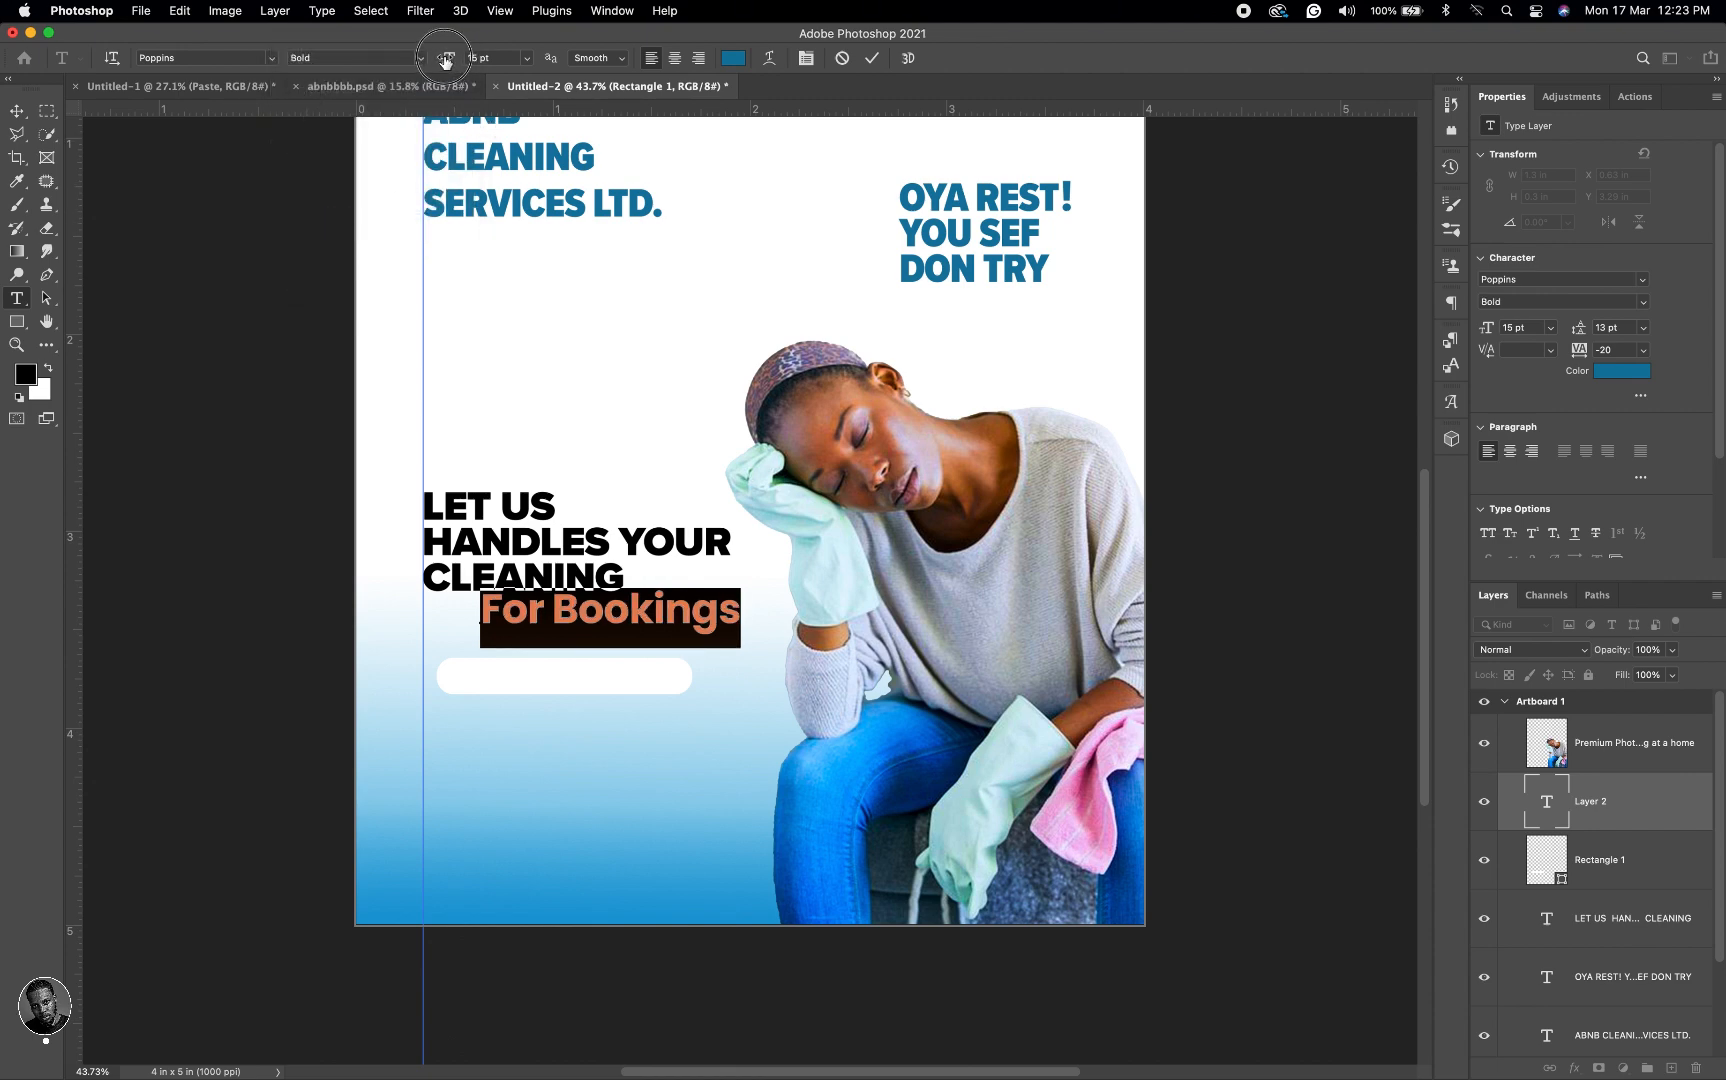
left_click_drag(450, 62, 448, 60)
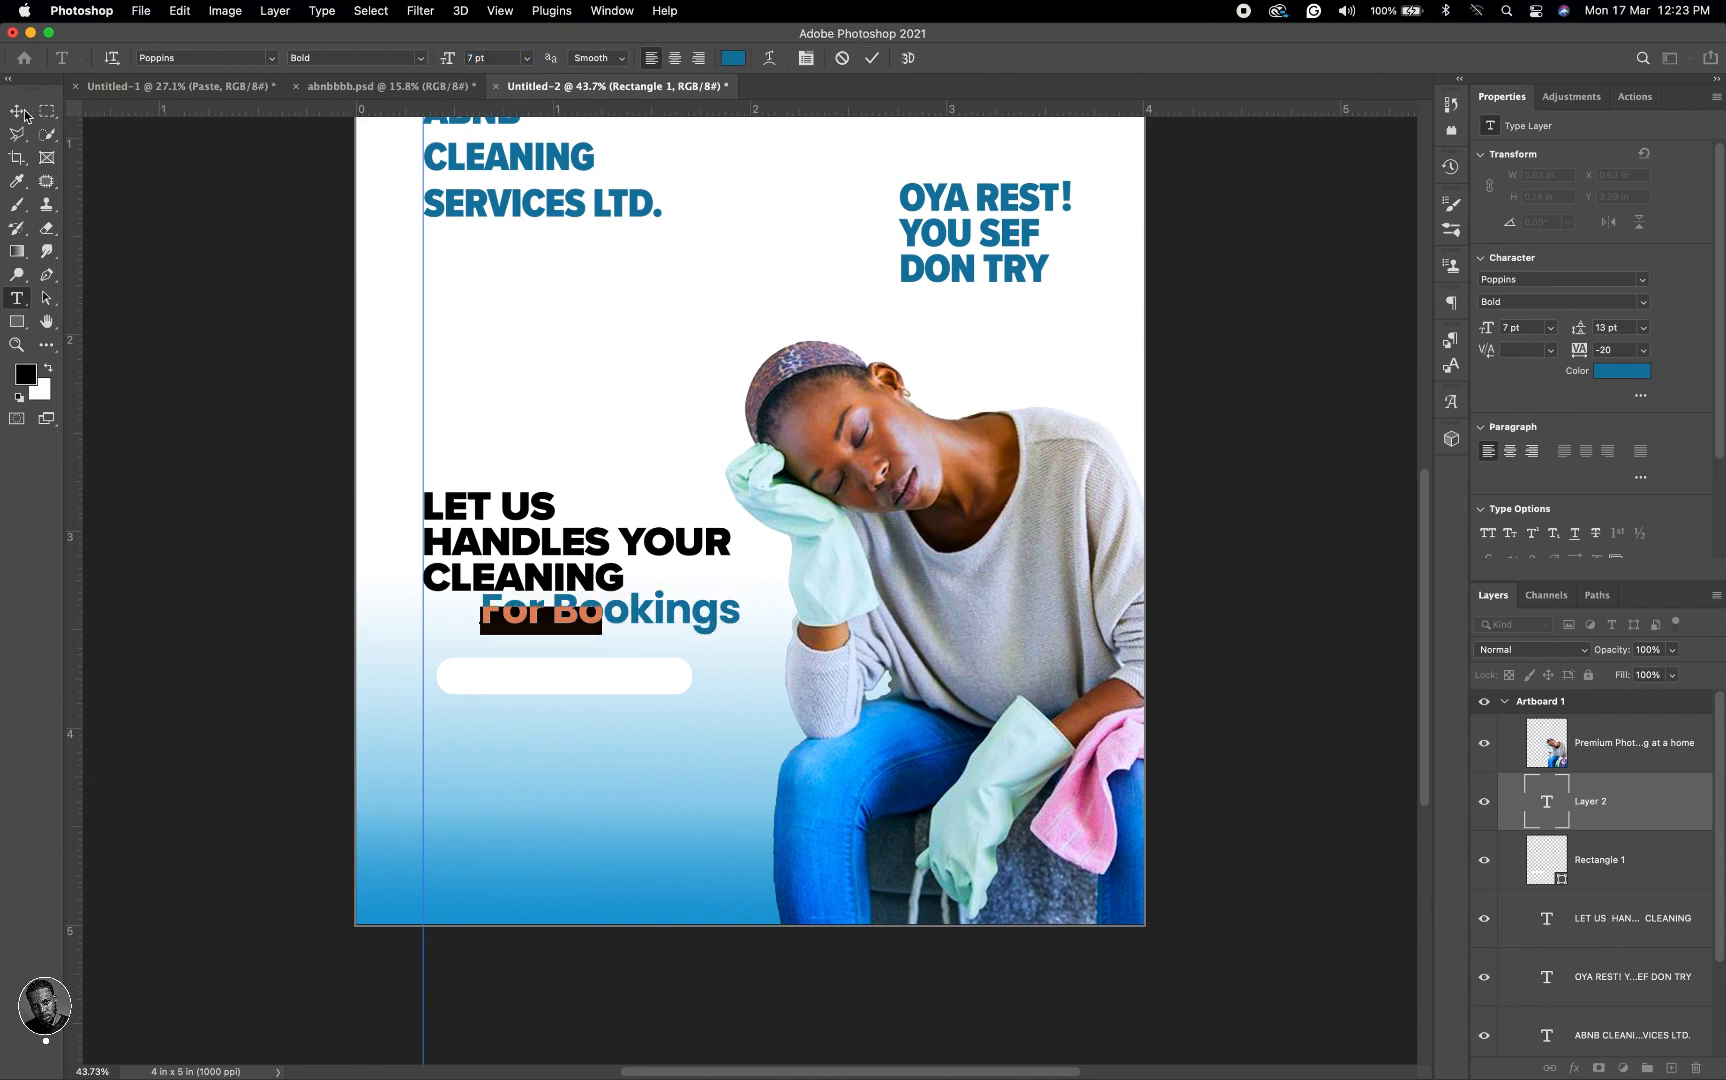
left_click(583, 617)
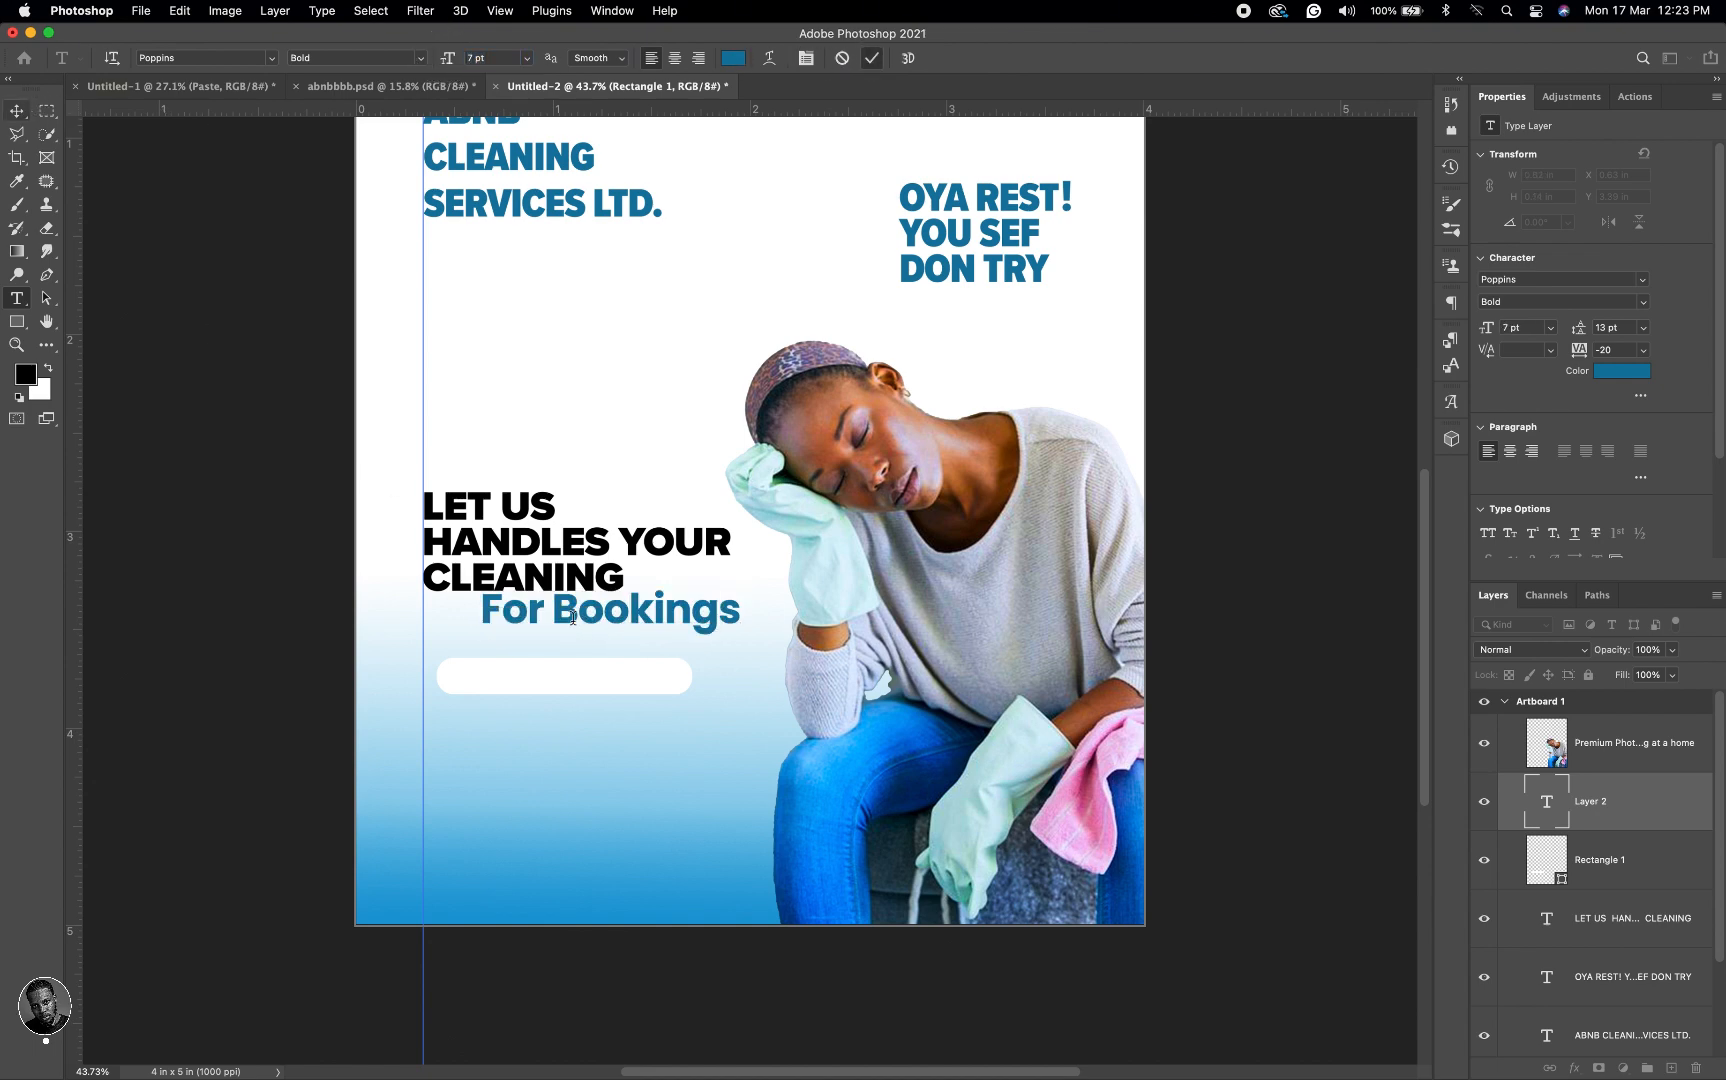
key("Escape")
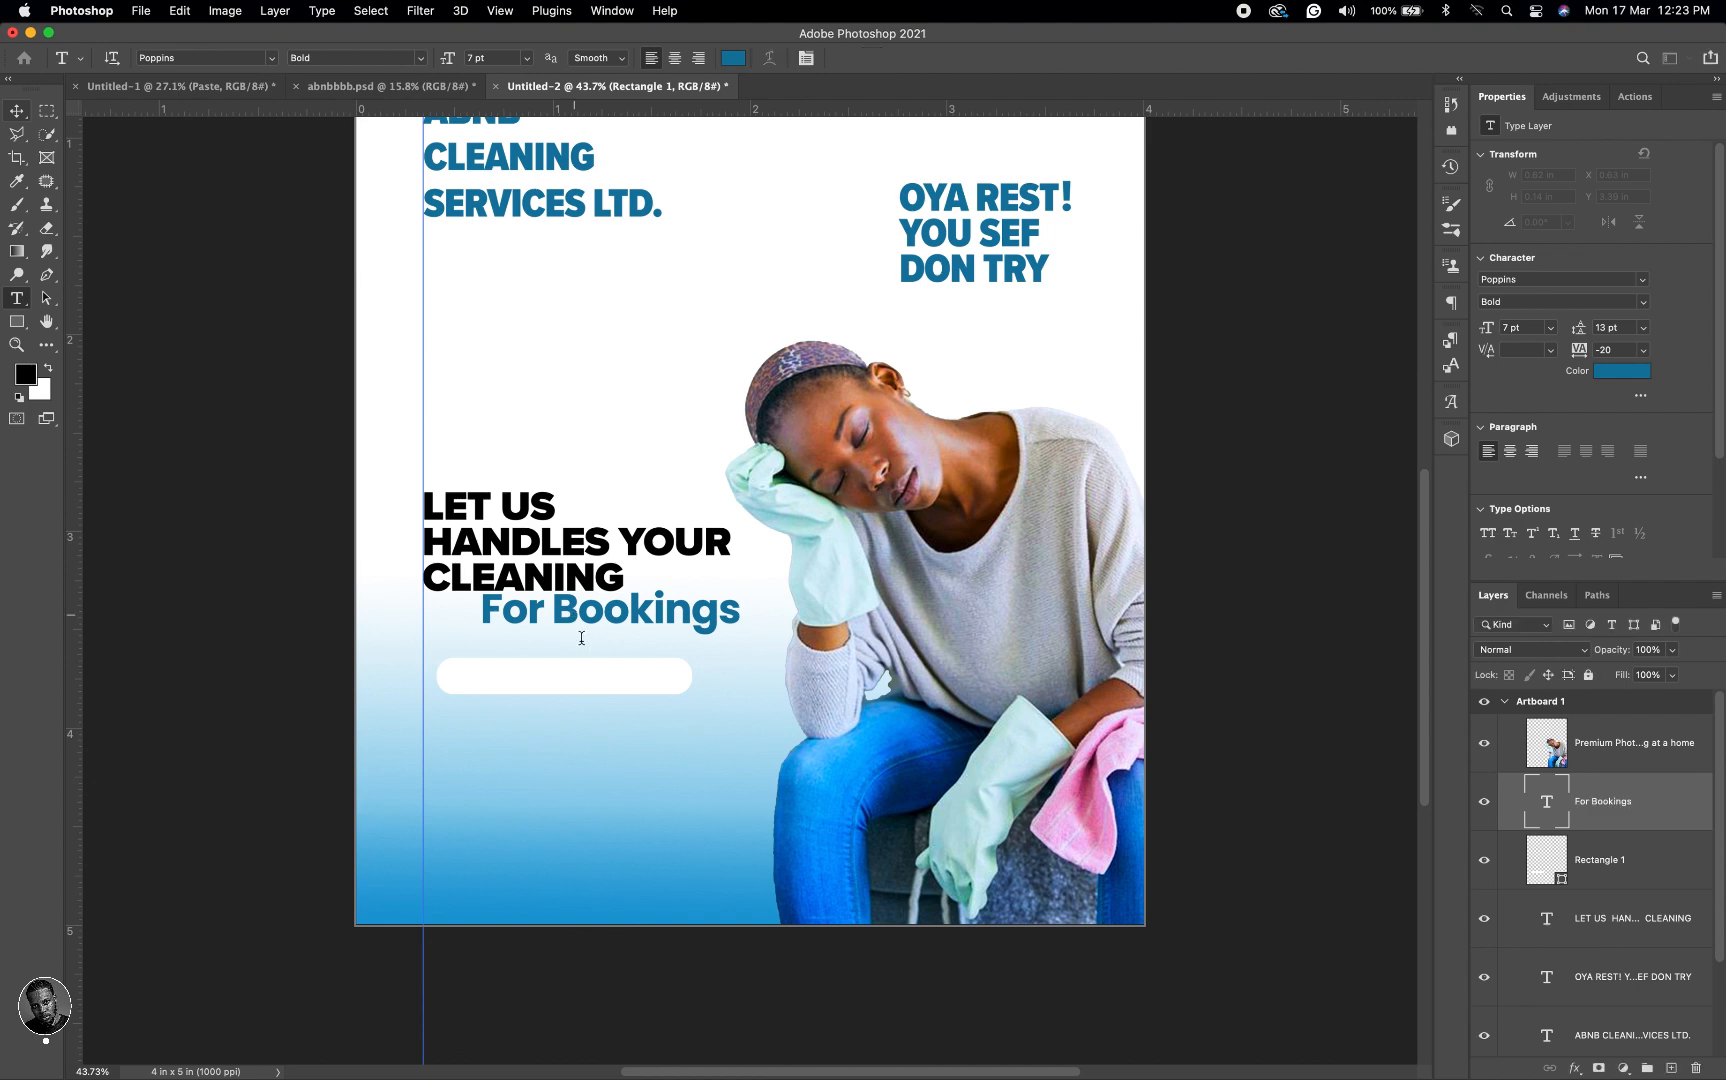
Step: Move the "For Bookings" text onto the white rounded rectangle
key("v")
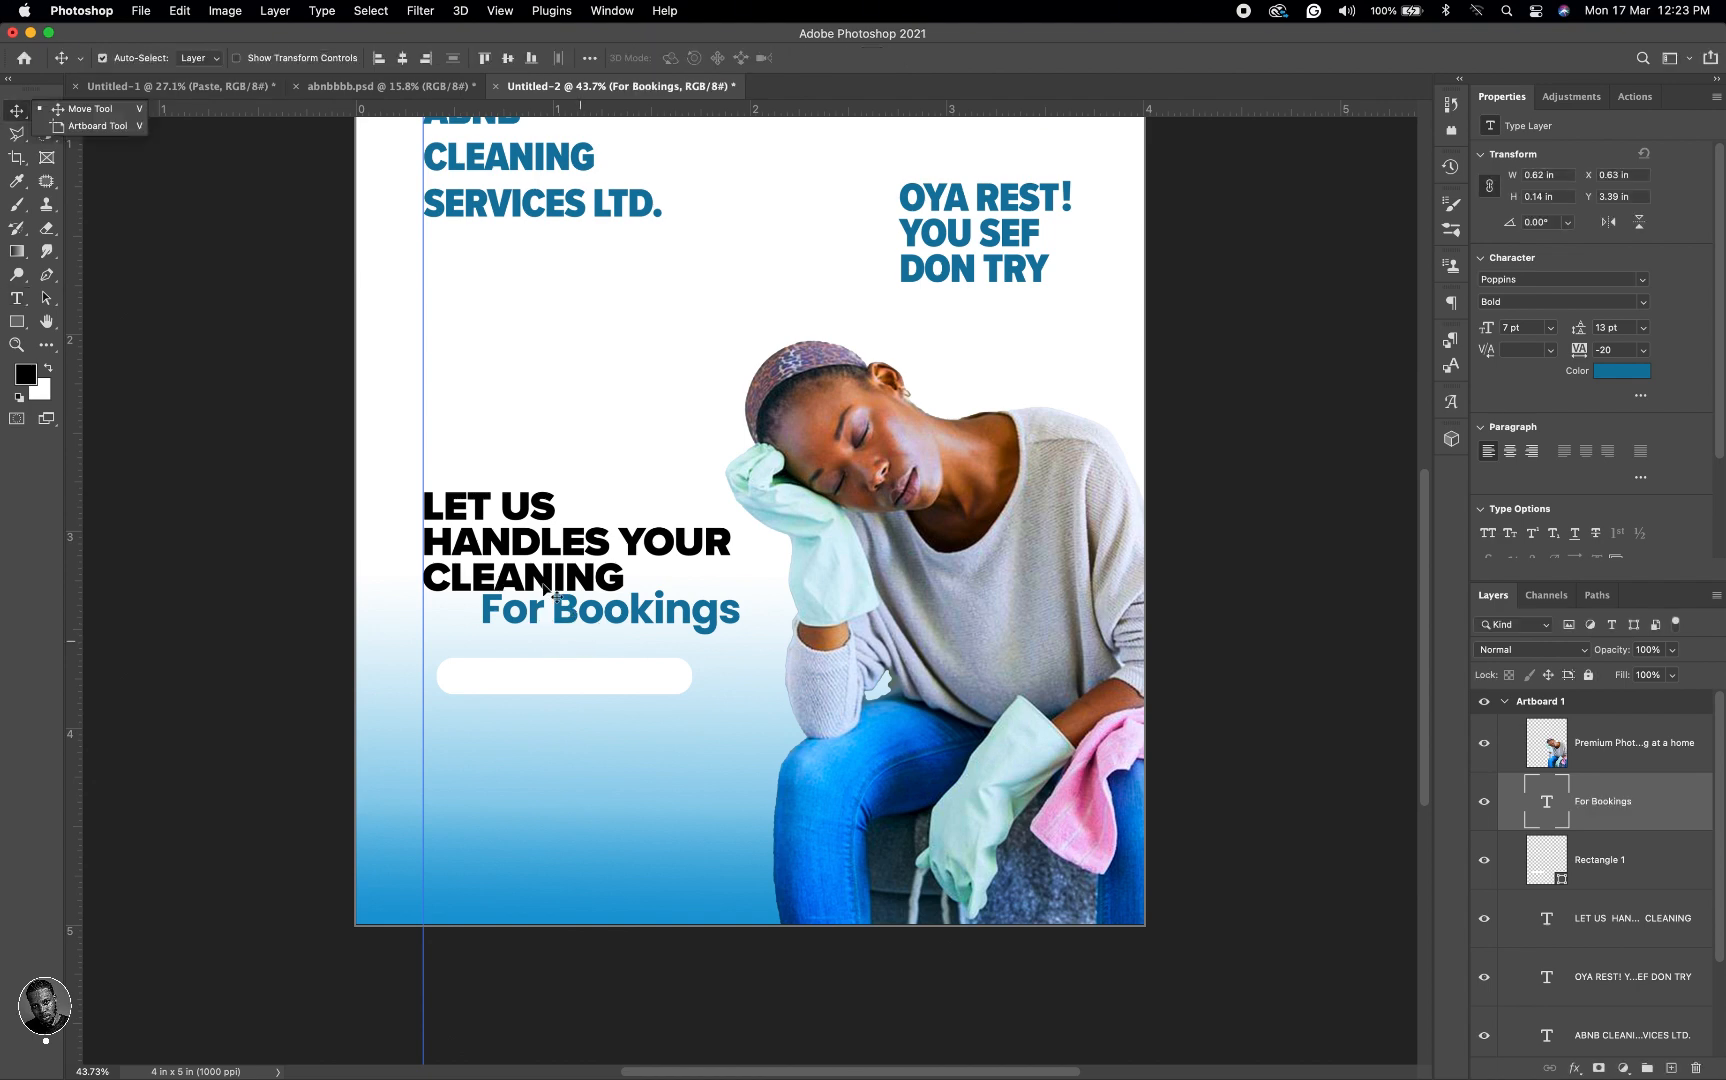
left_click(554, 619)
left_click_drag(554, 619, 574, 686)
Step: Narrow the white rounded rectangle from both sides to 67.69% of its width so it fits around "For Bookings"
left_click(661, 687)
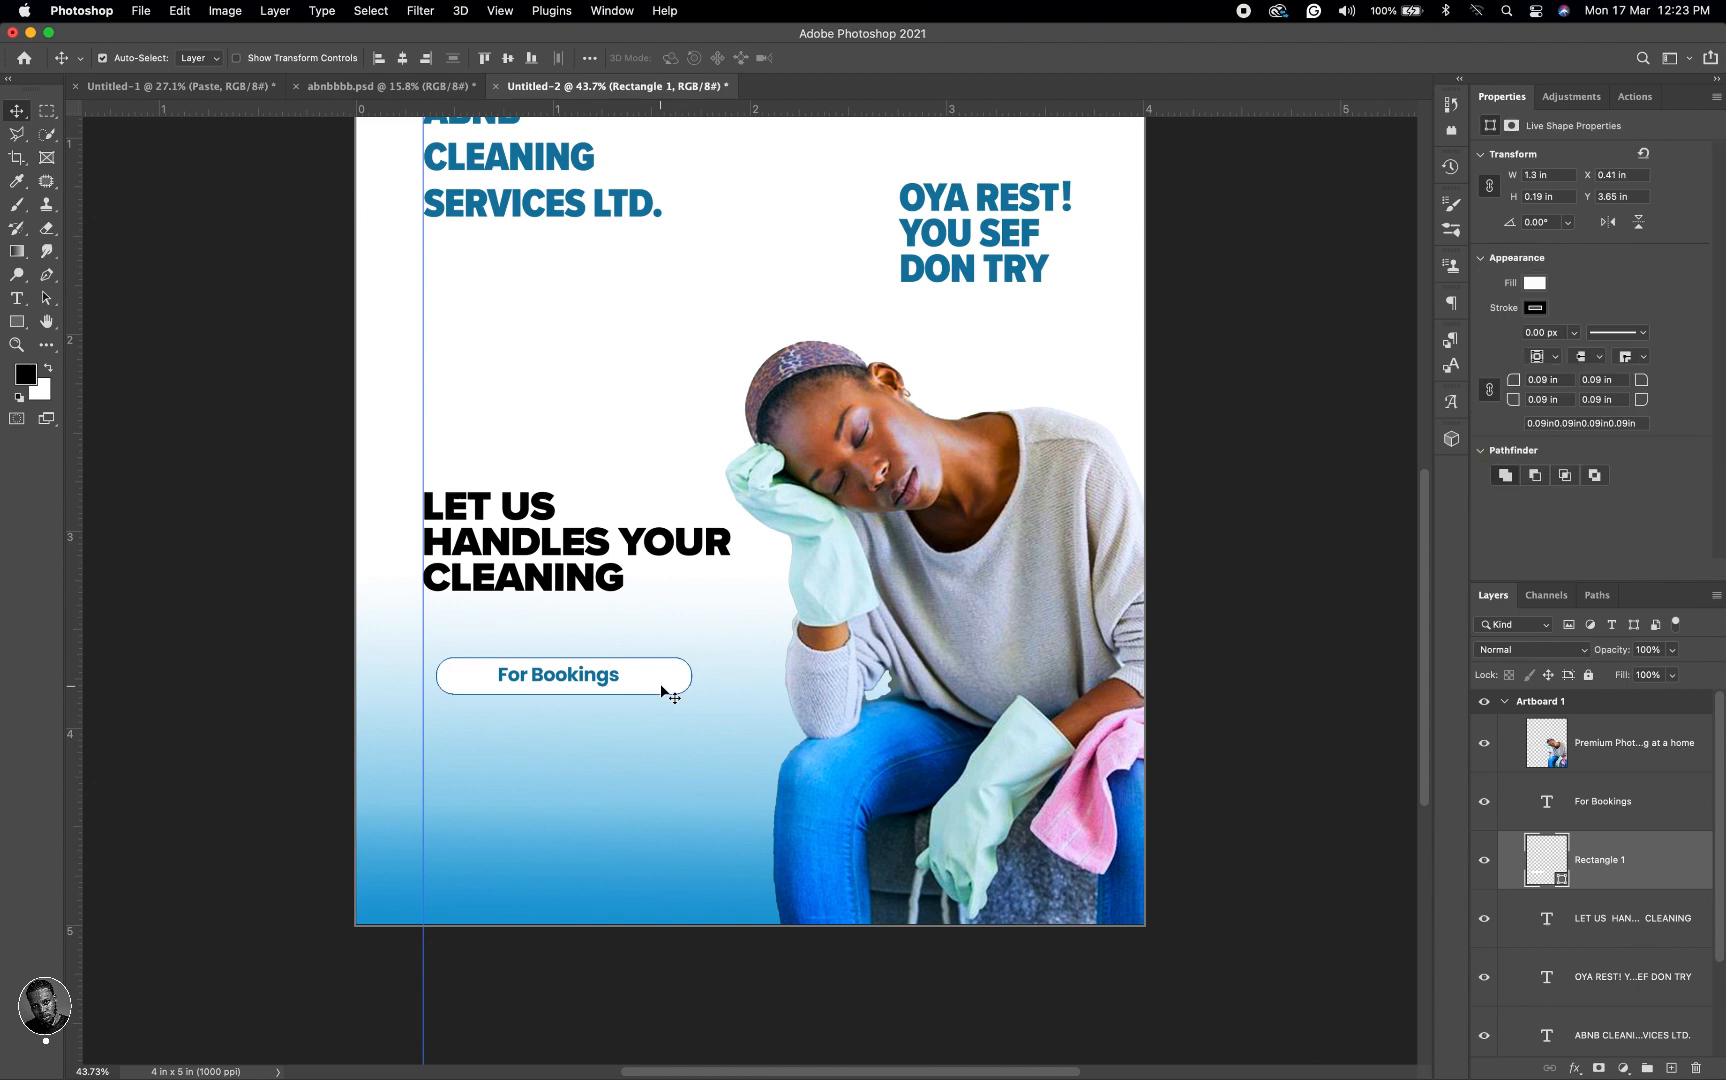
key("super+t")
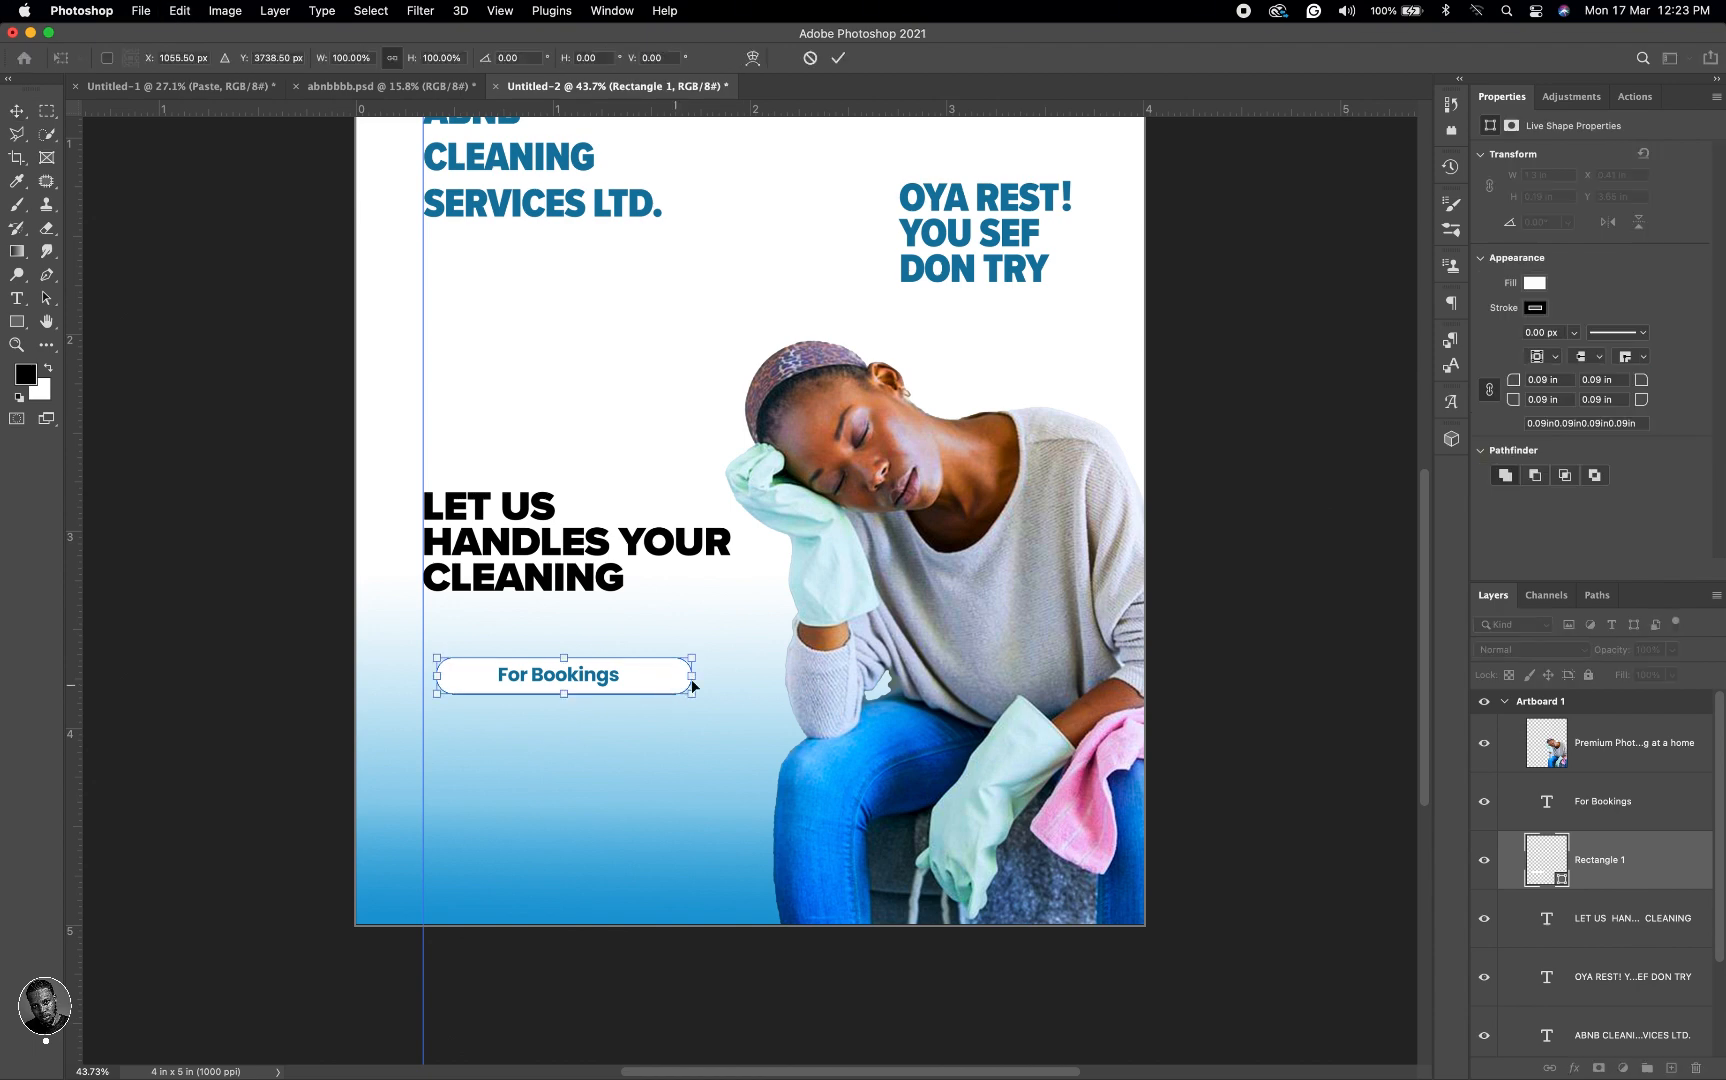
left_click_drag(694, 676, 646, 675)
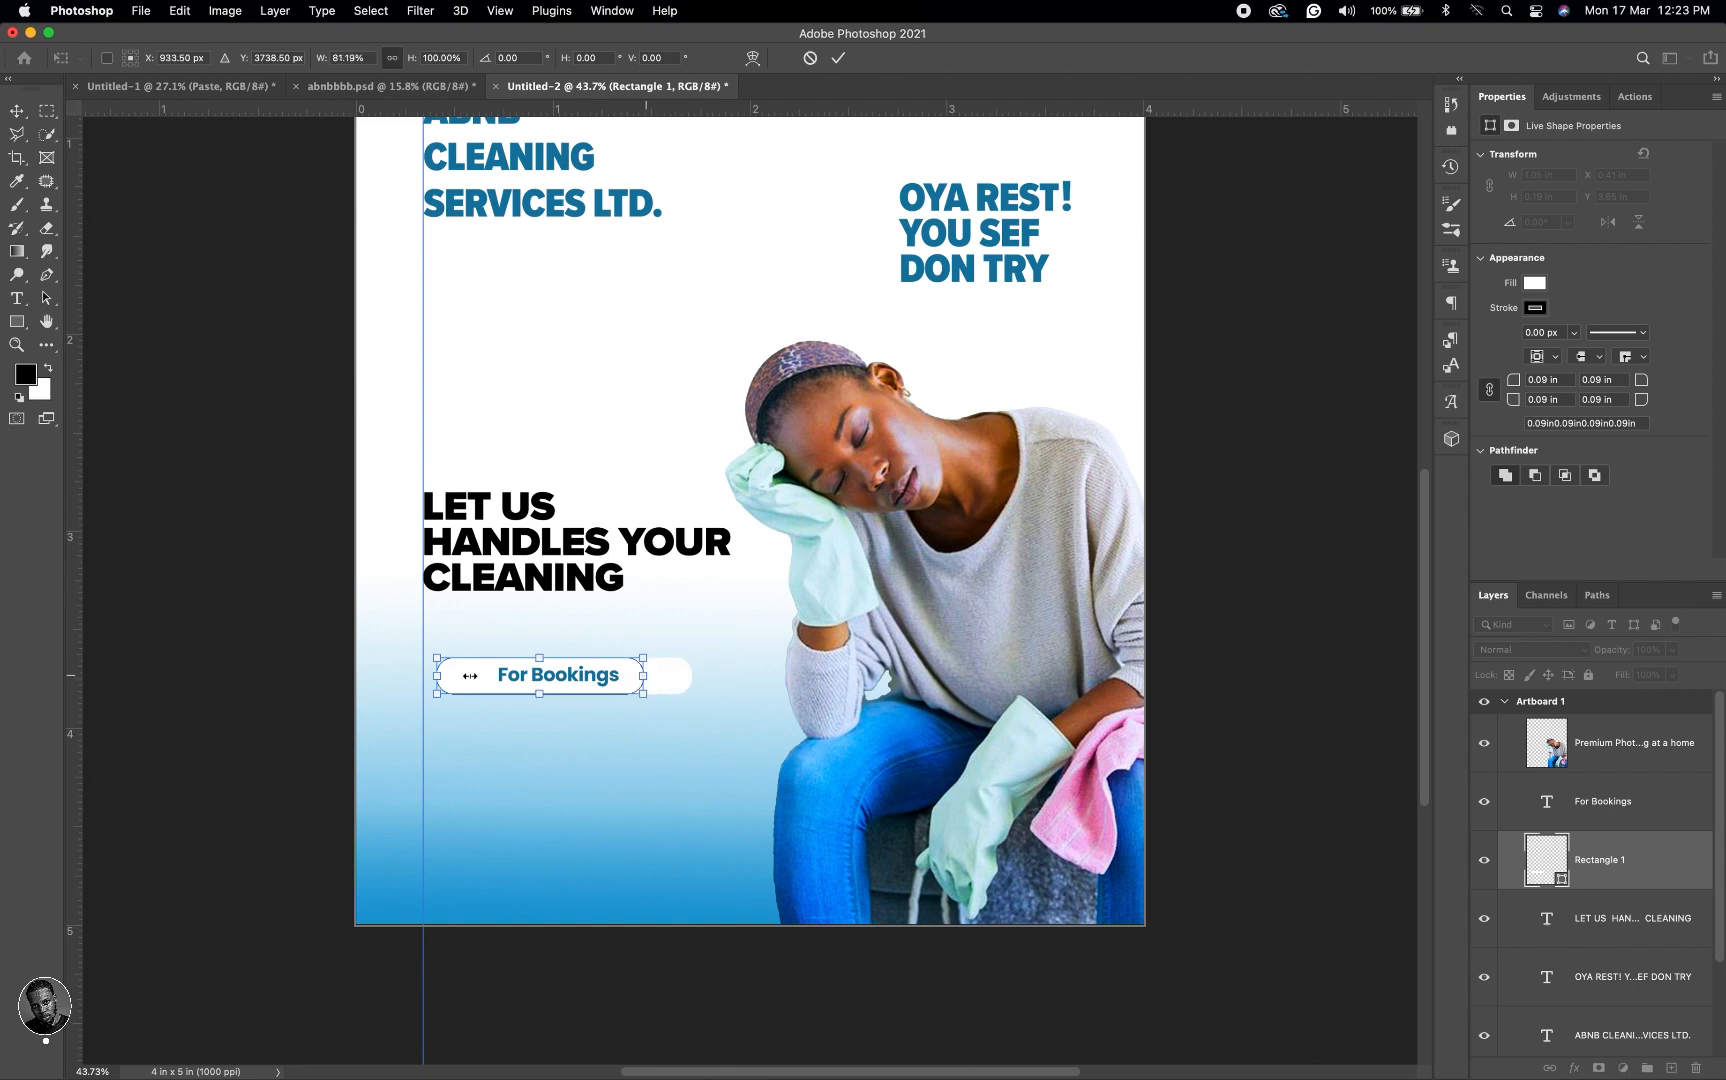
left_click_drag(439, 675, 473, 676)
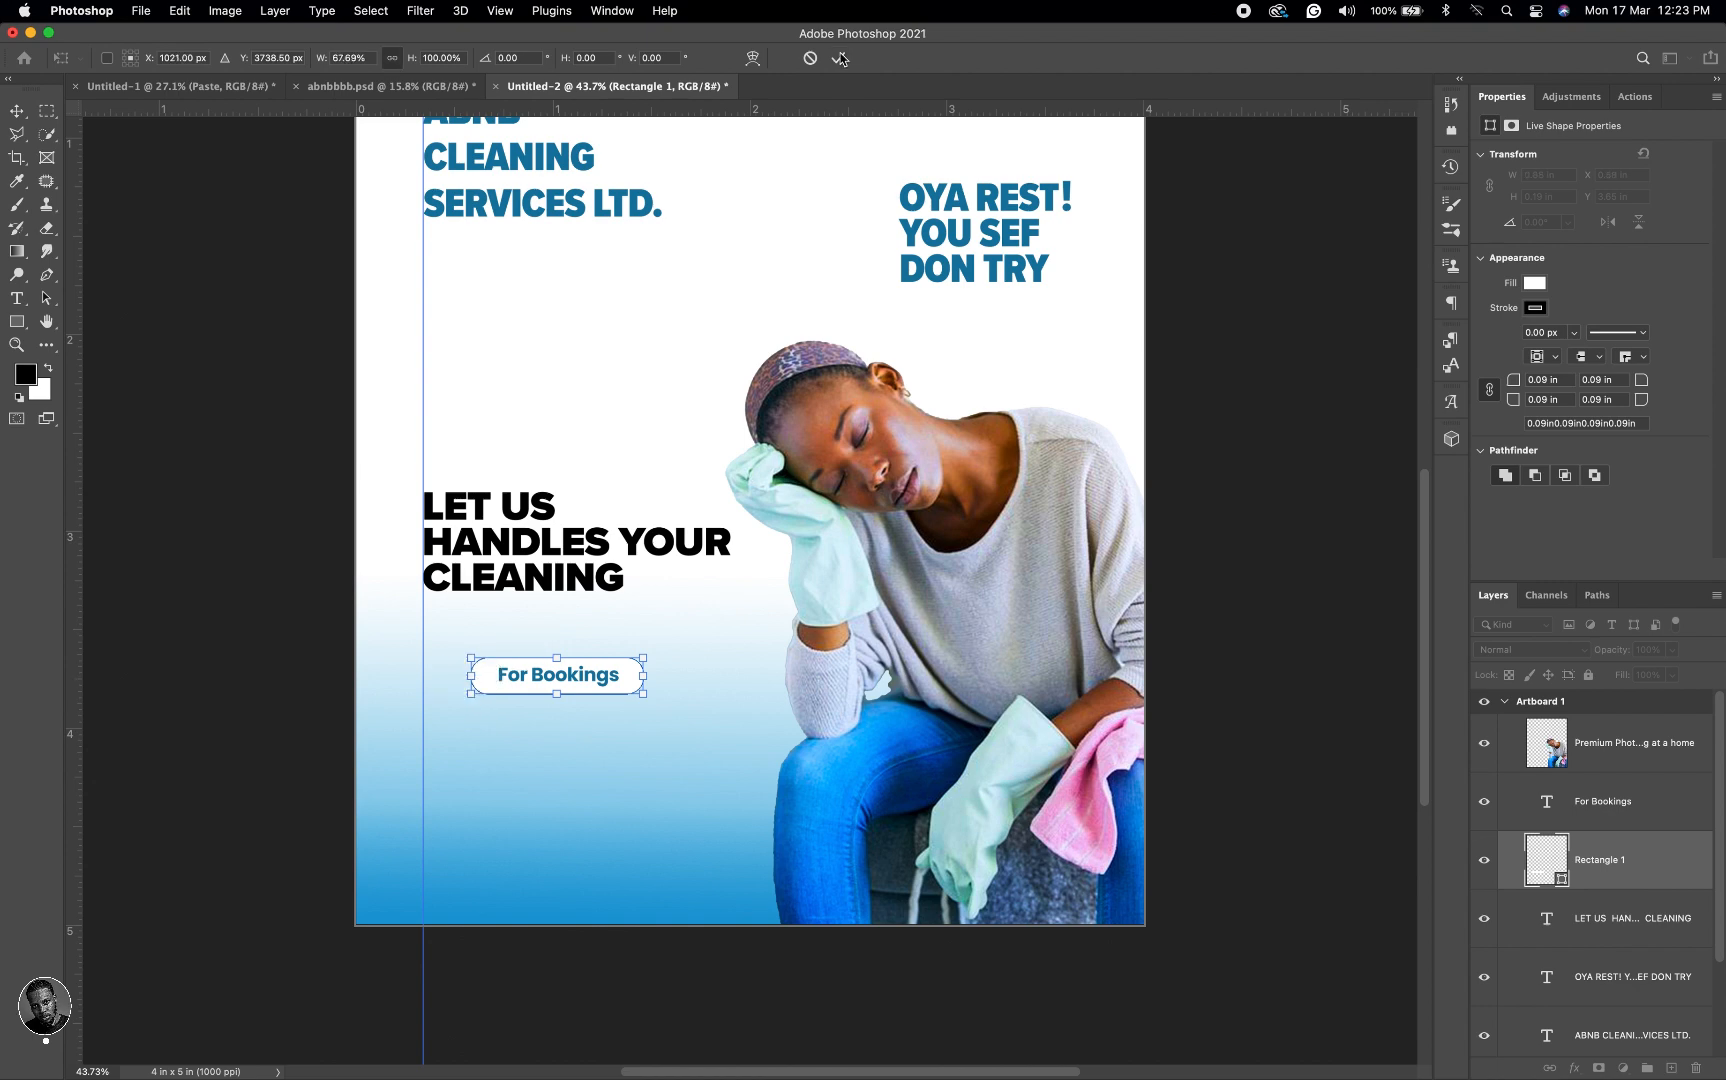
left_click(840, 58)
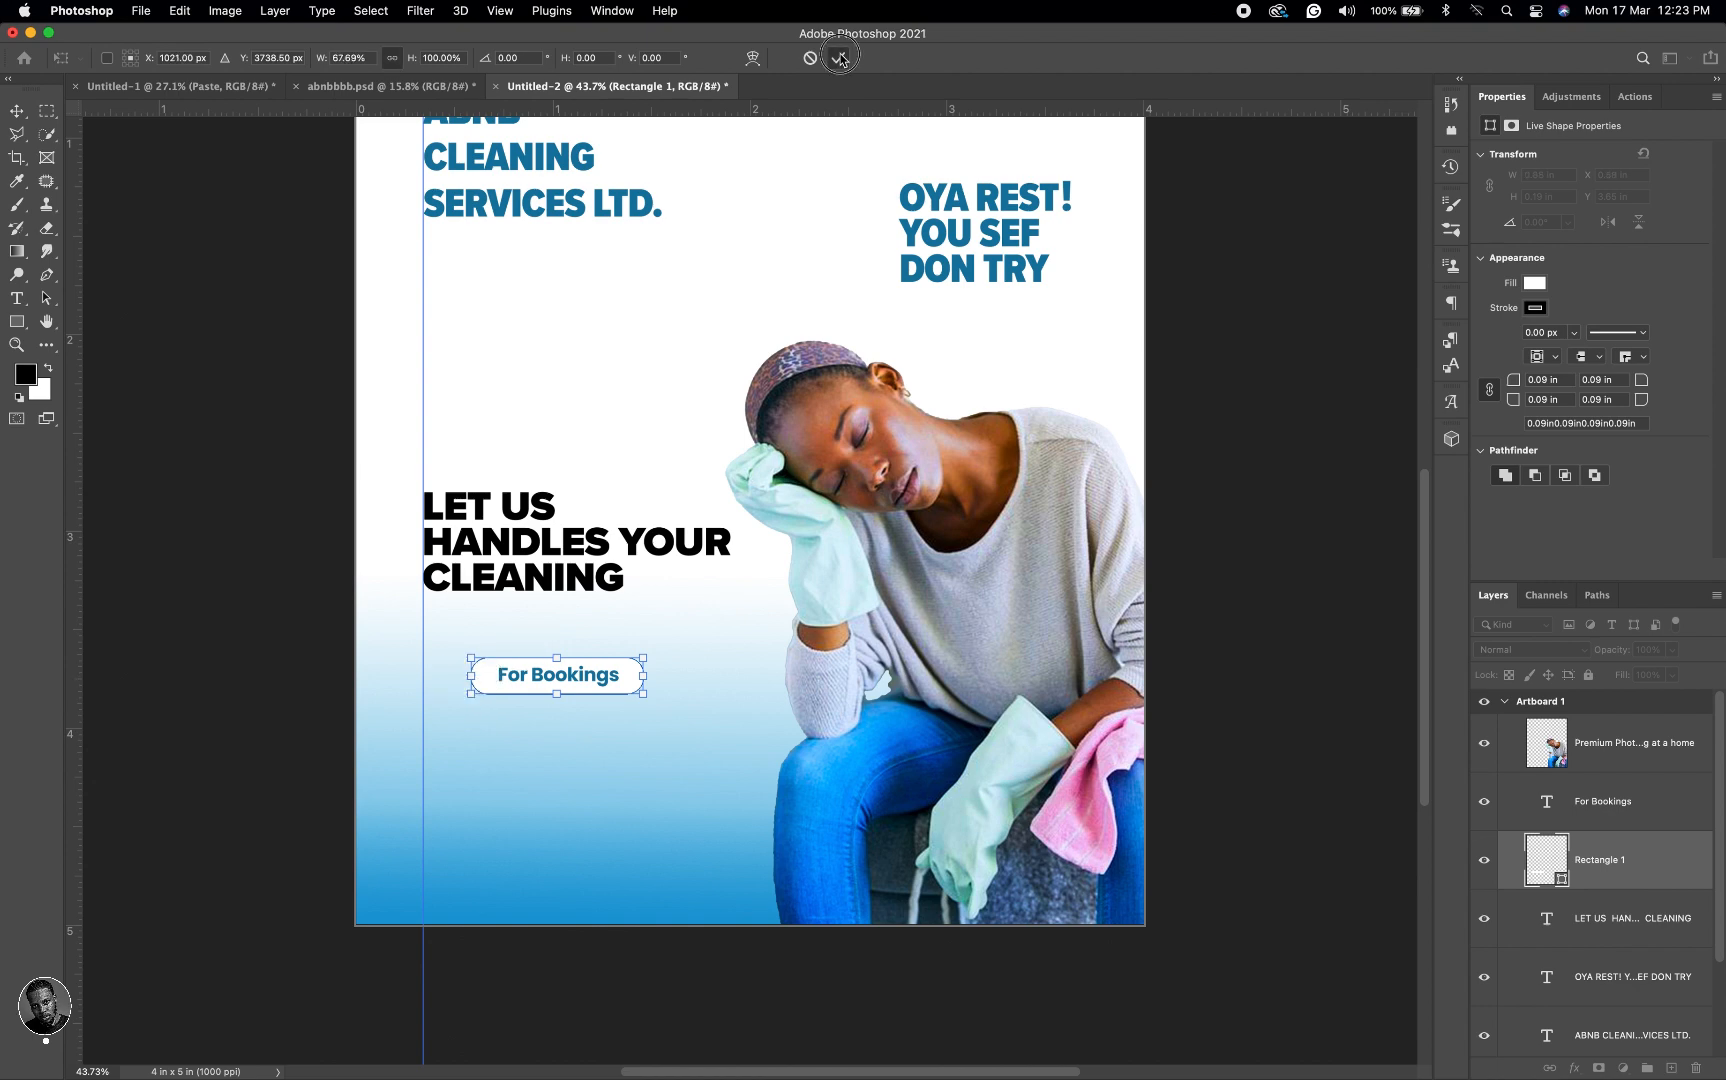
Step: Add a new text line with the contact phone number below the "For Bookings" button
left_click(495, 755)
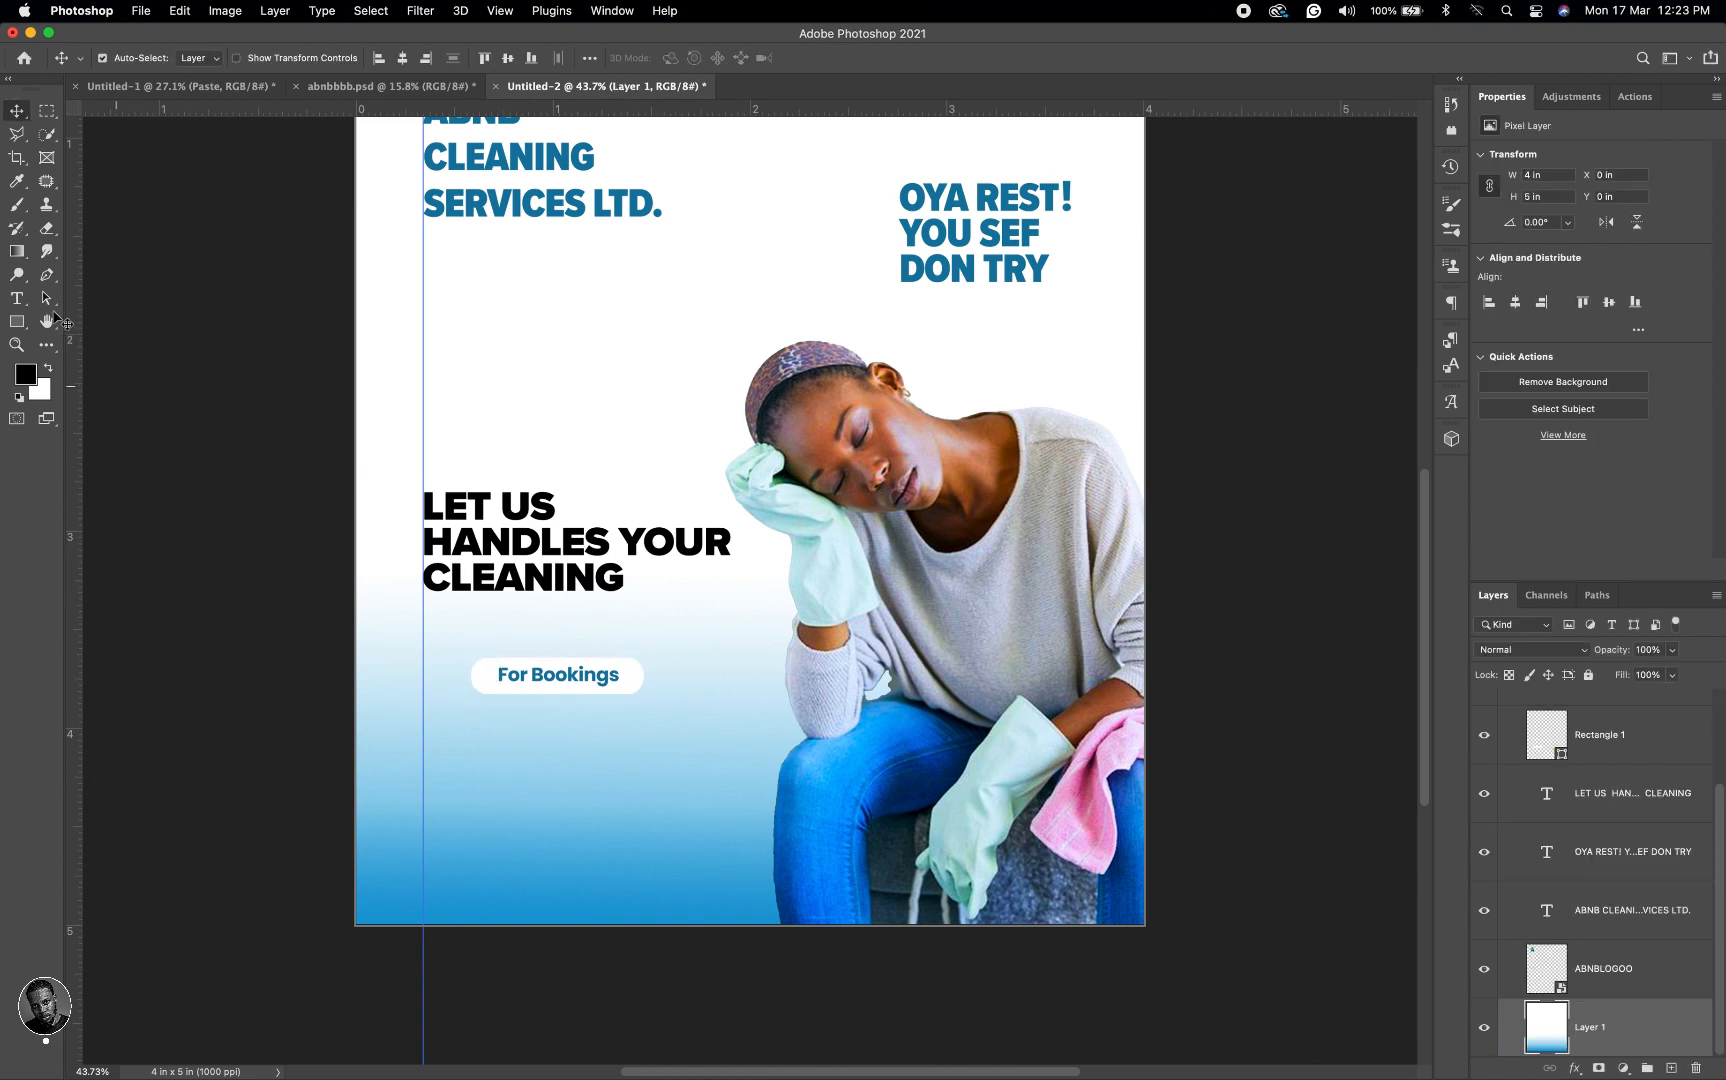
left_click(18, 298)
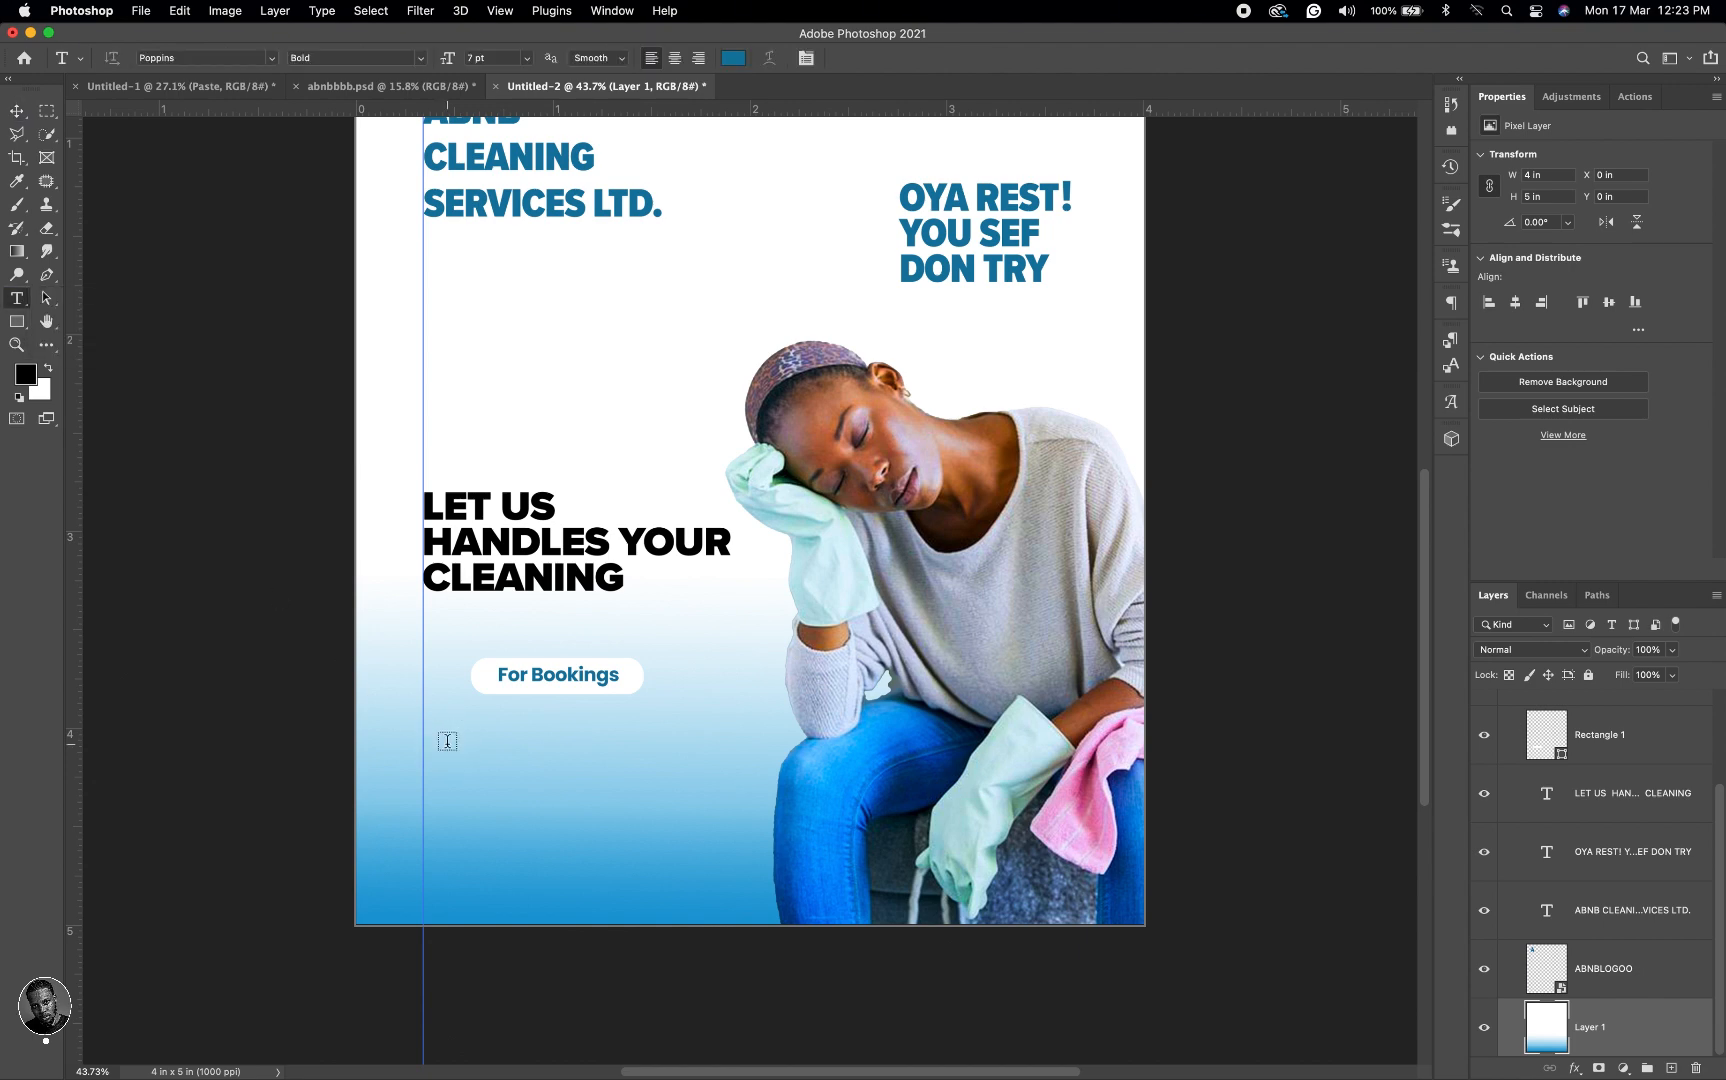
left_click(447, 741)
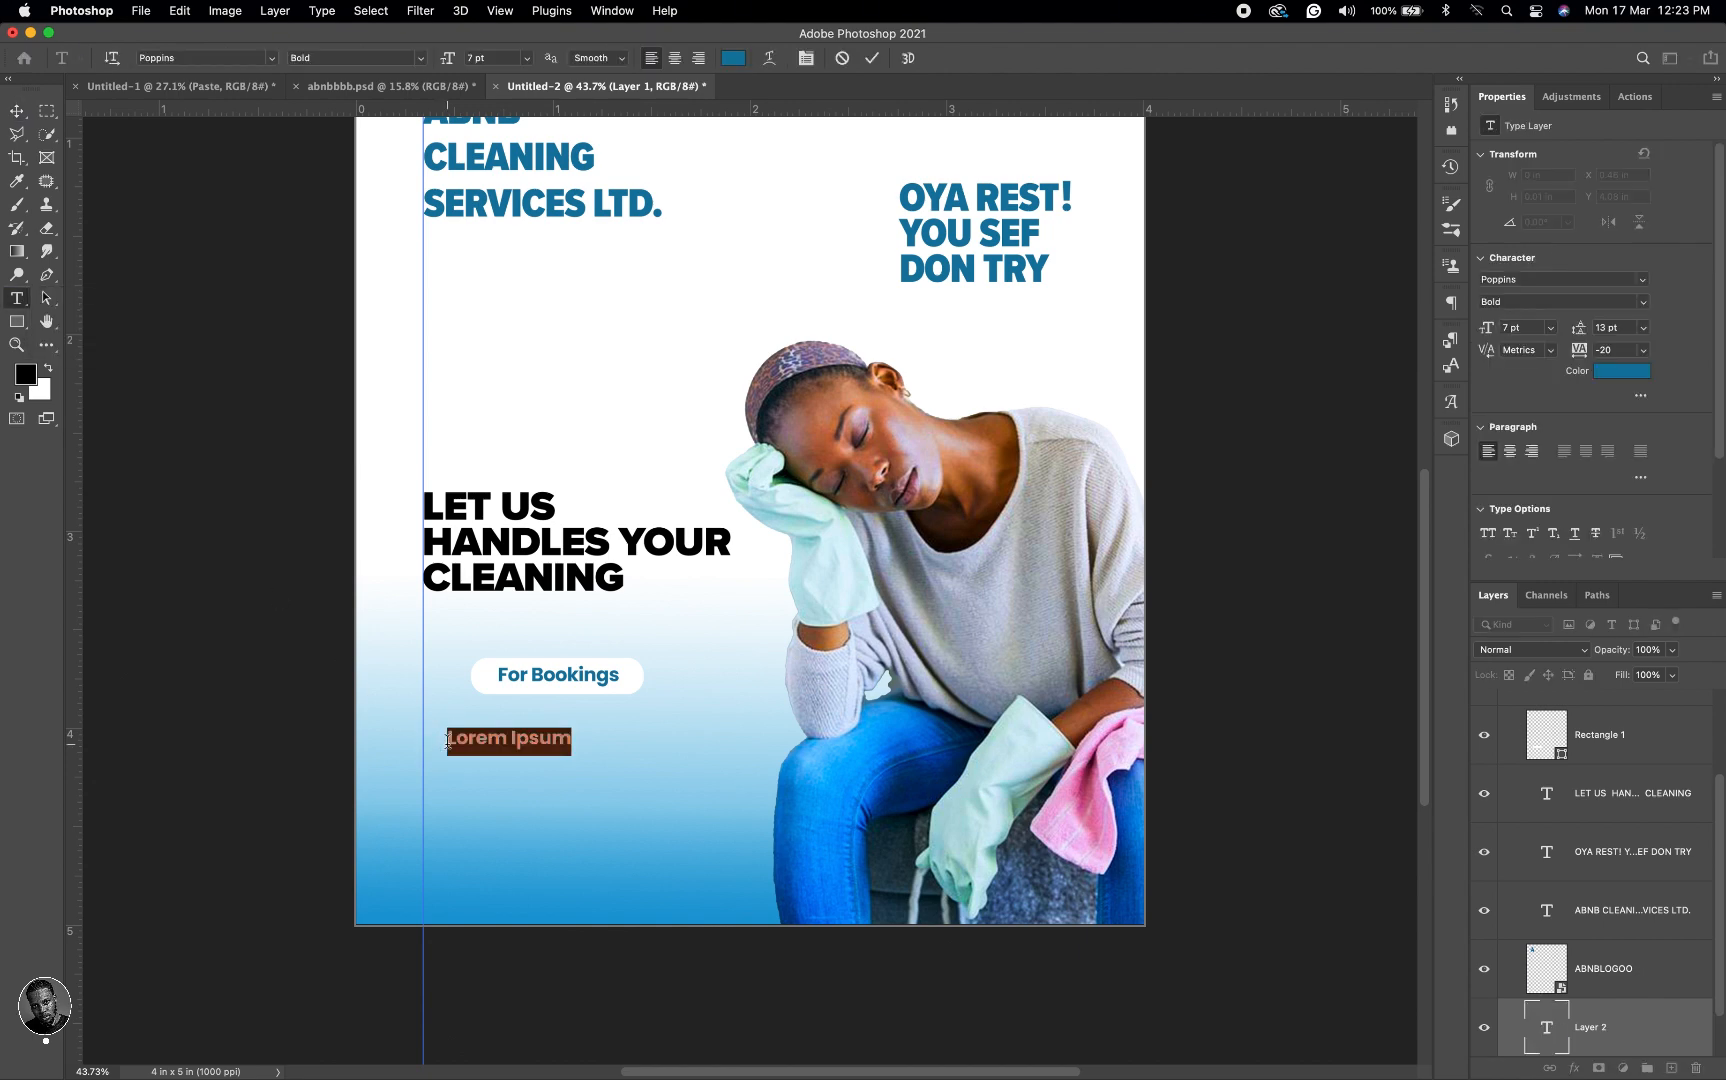
type("0")
type("82")
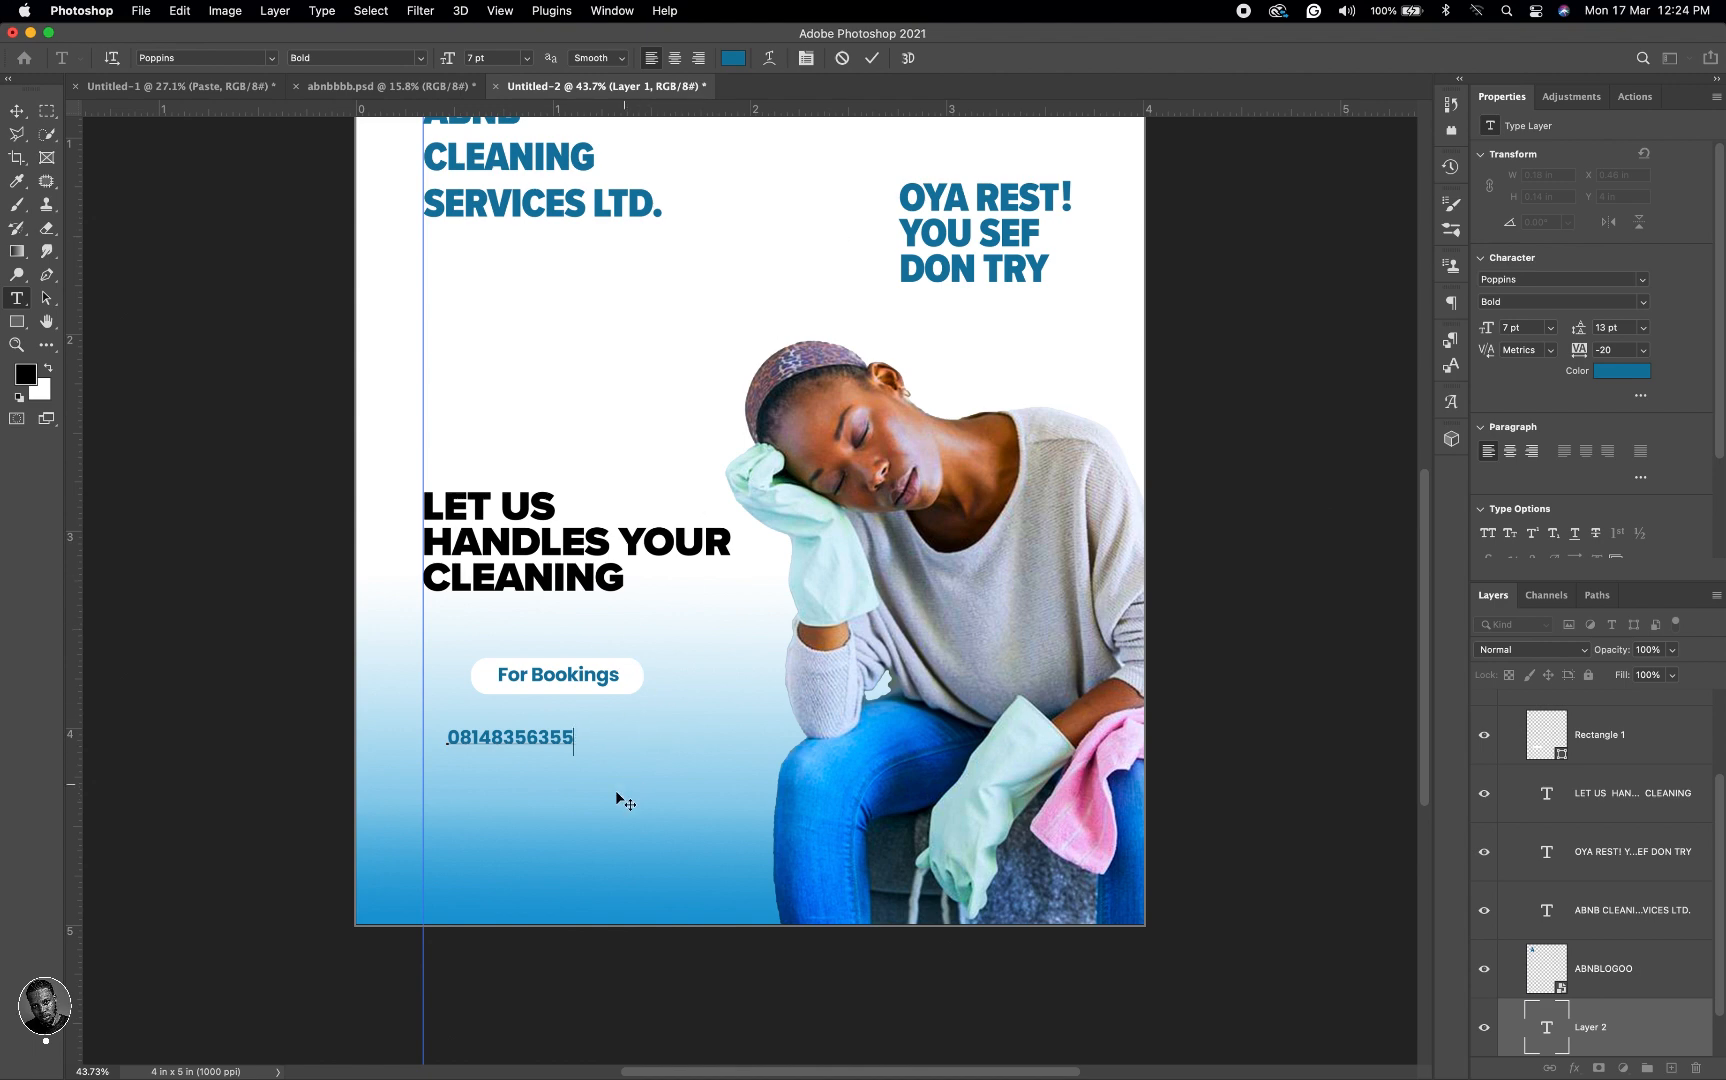
Step: Colour the phone number black (000000) and move it directly beneath the "For Bookings" button
key("super+a")
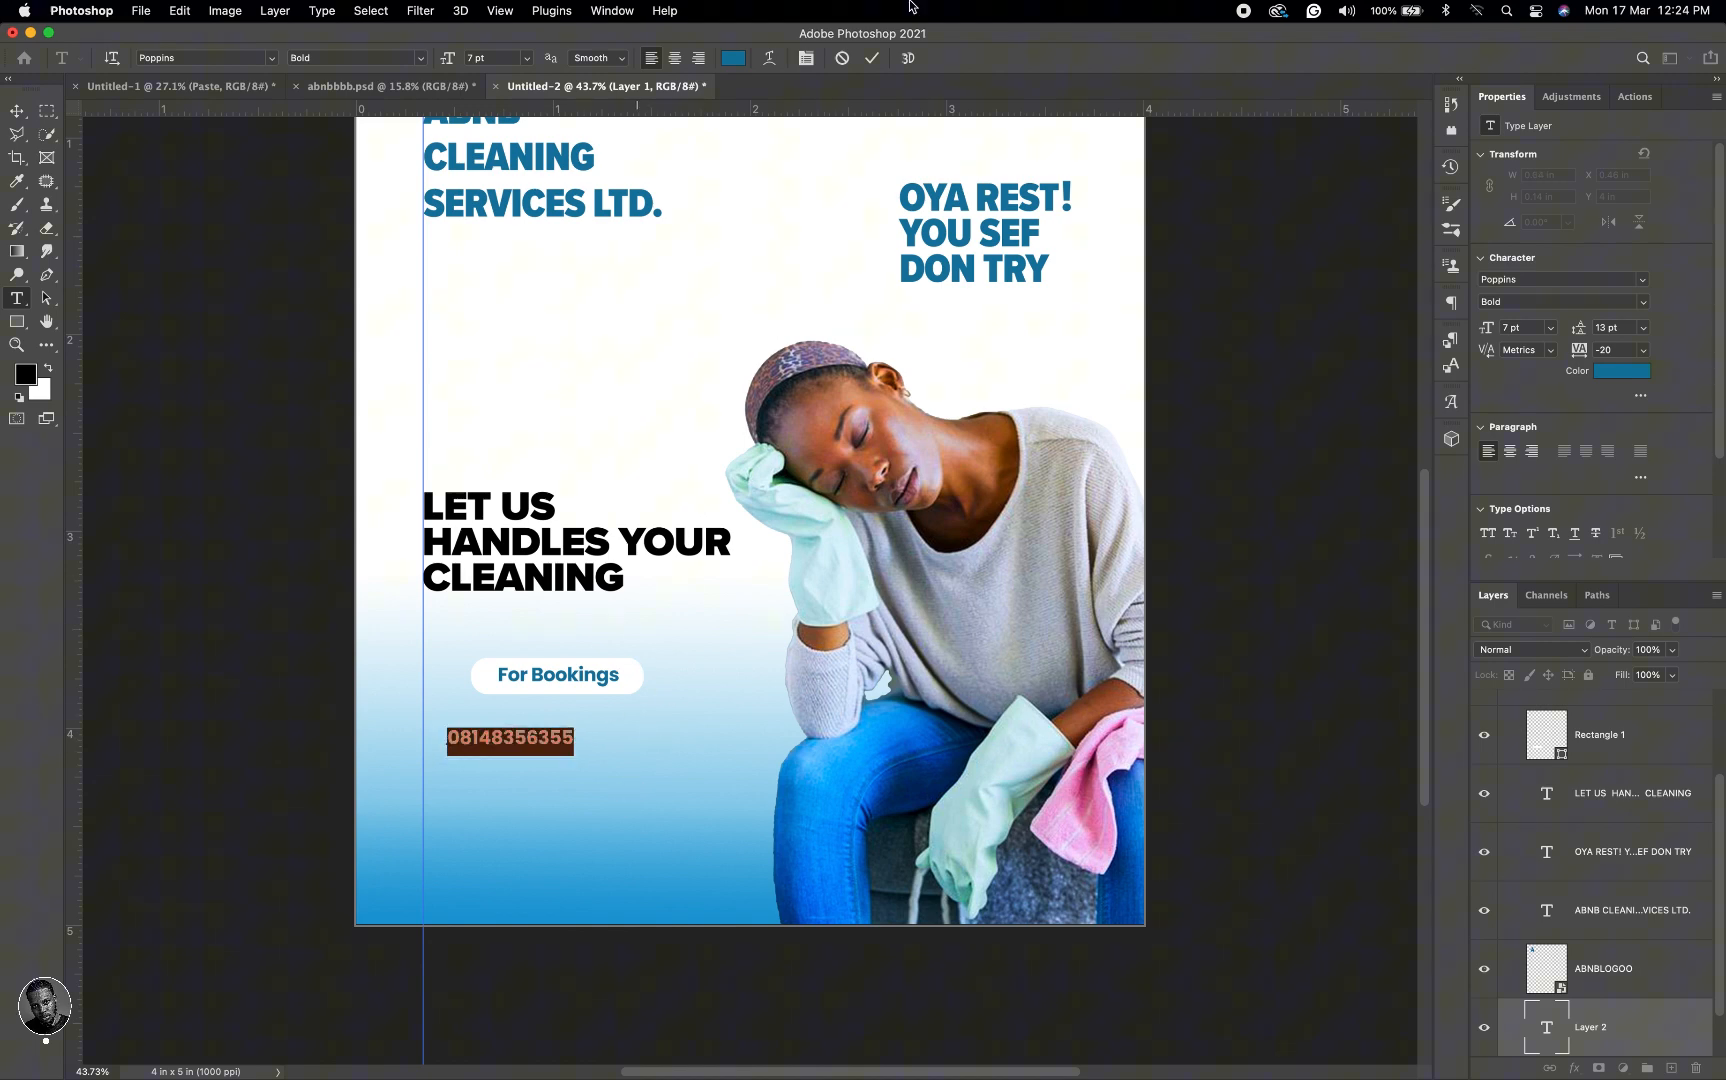
left_click(734, 59)
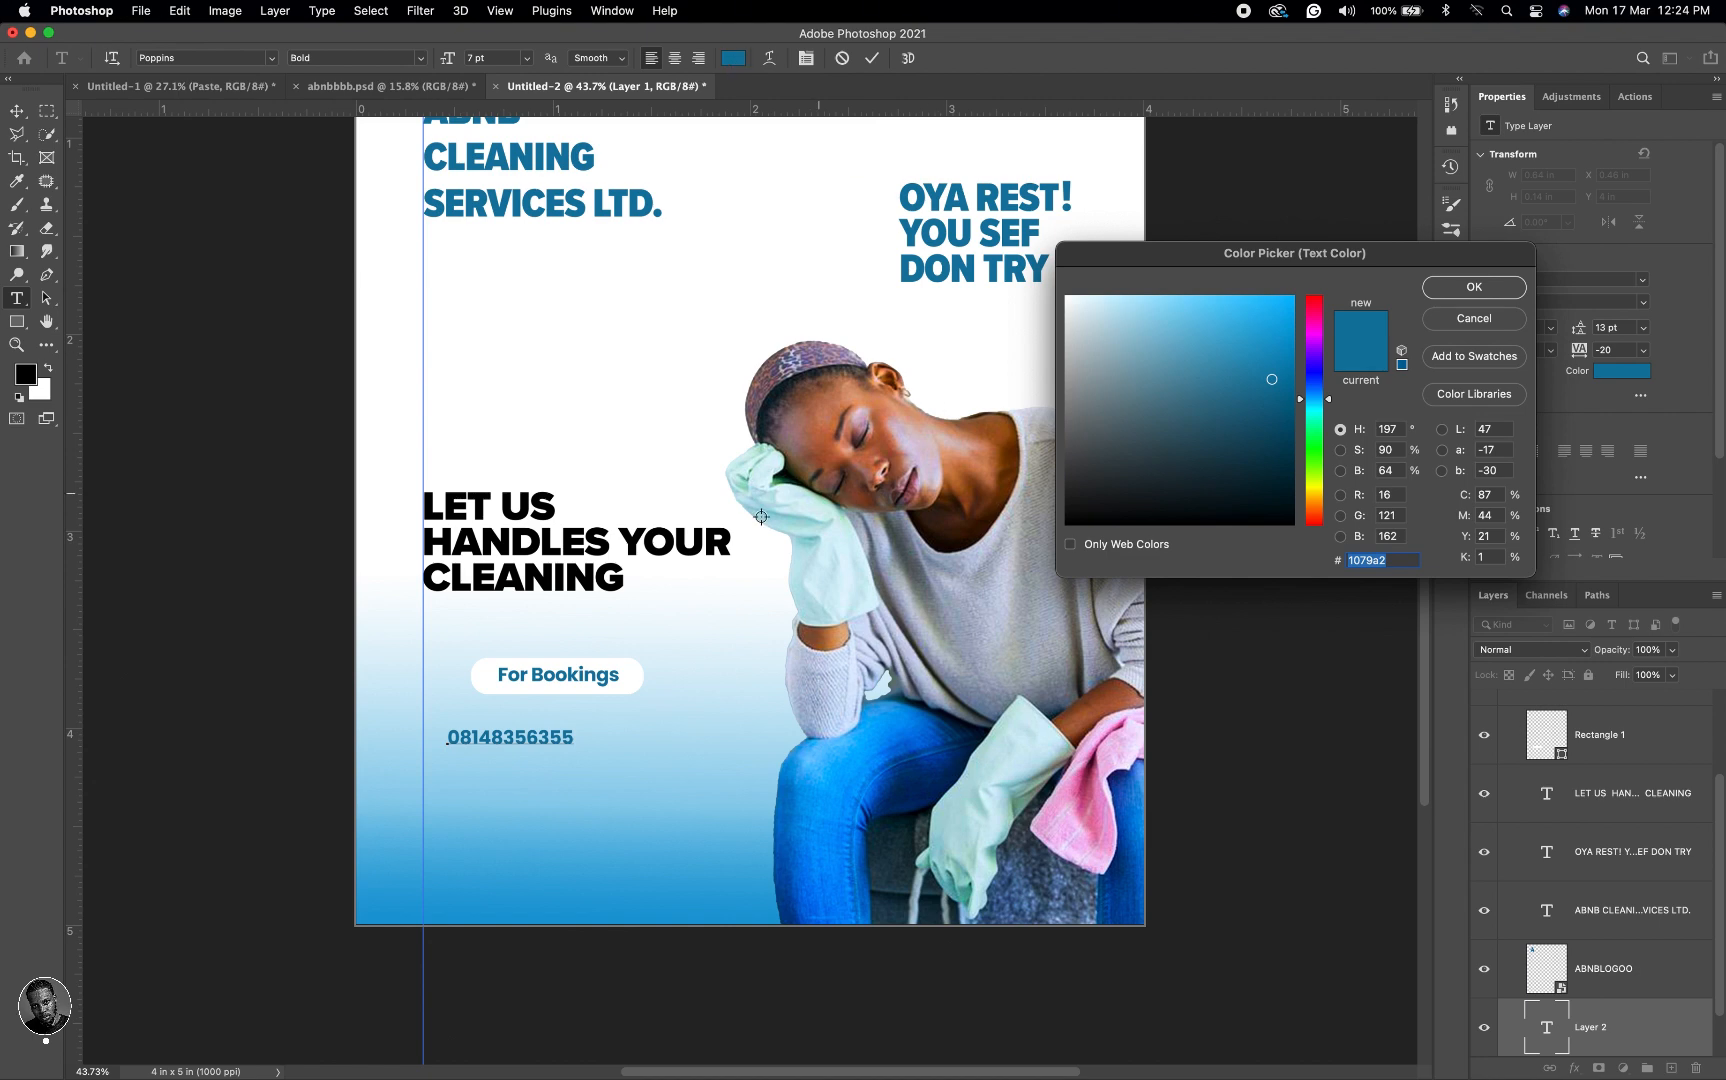
left_click(726, 546)
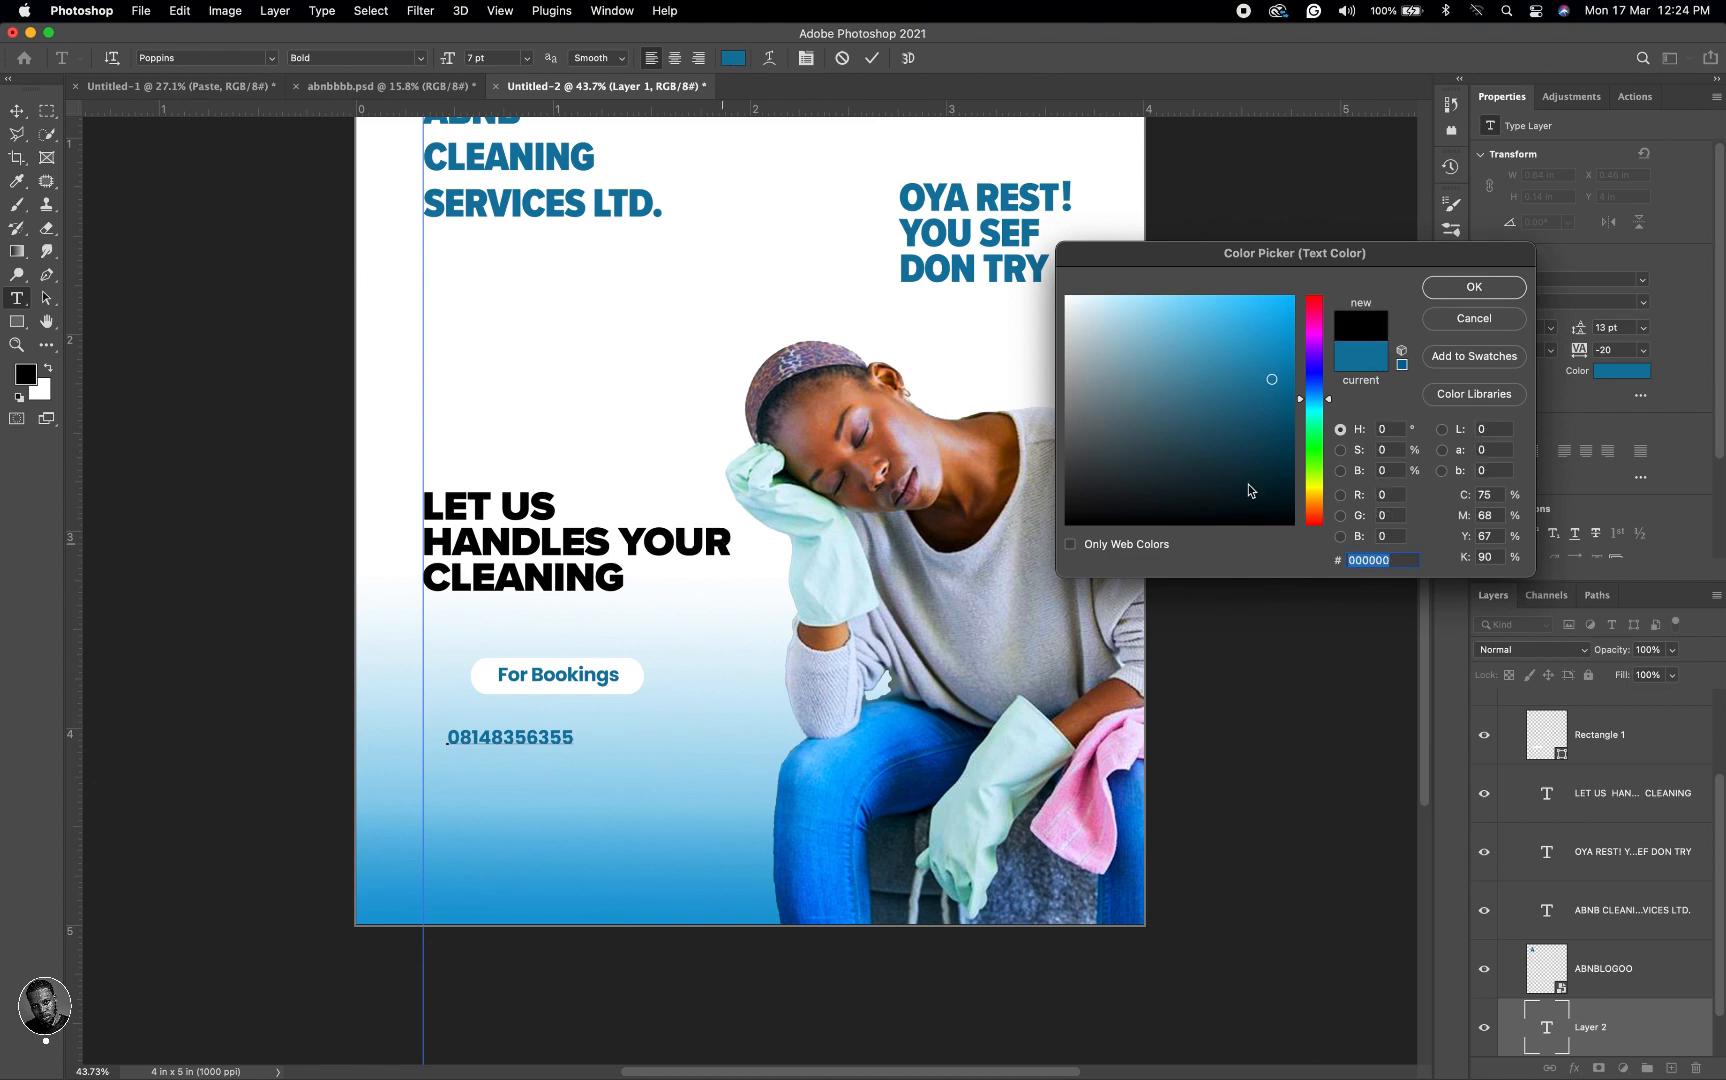
left_click(1451, 291)
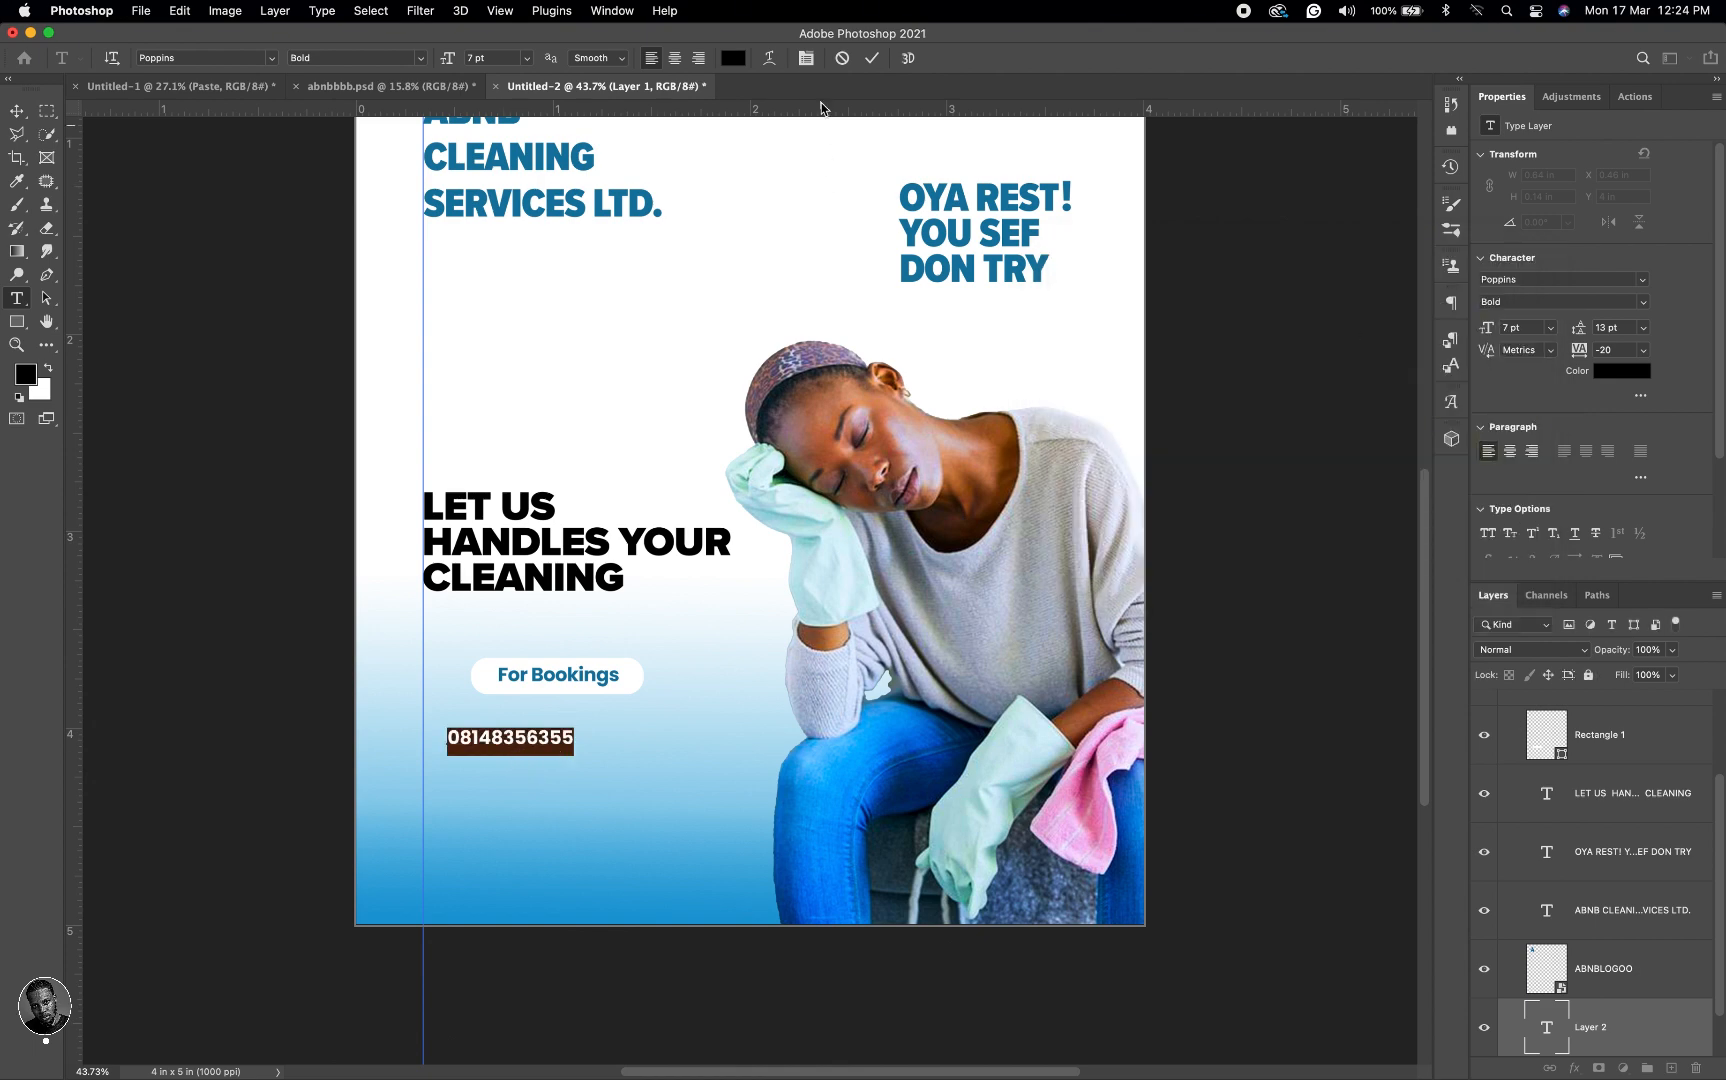
left_click(876, 59)
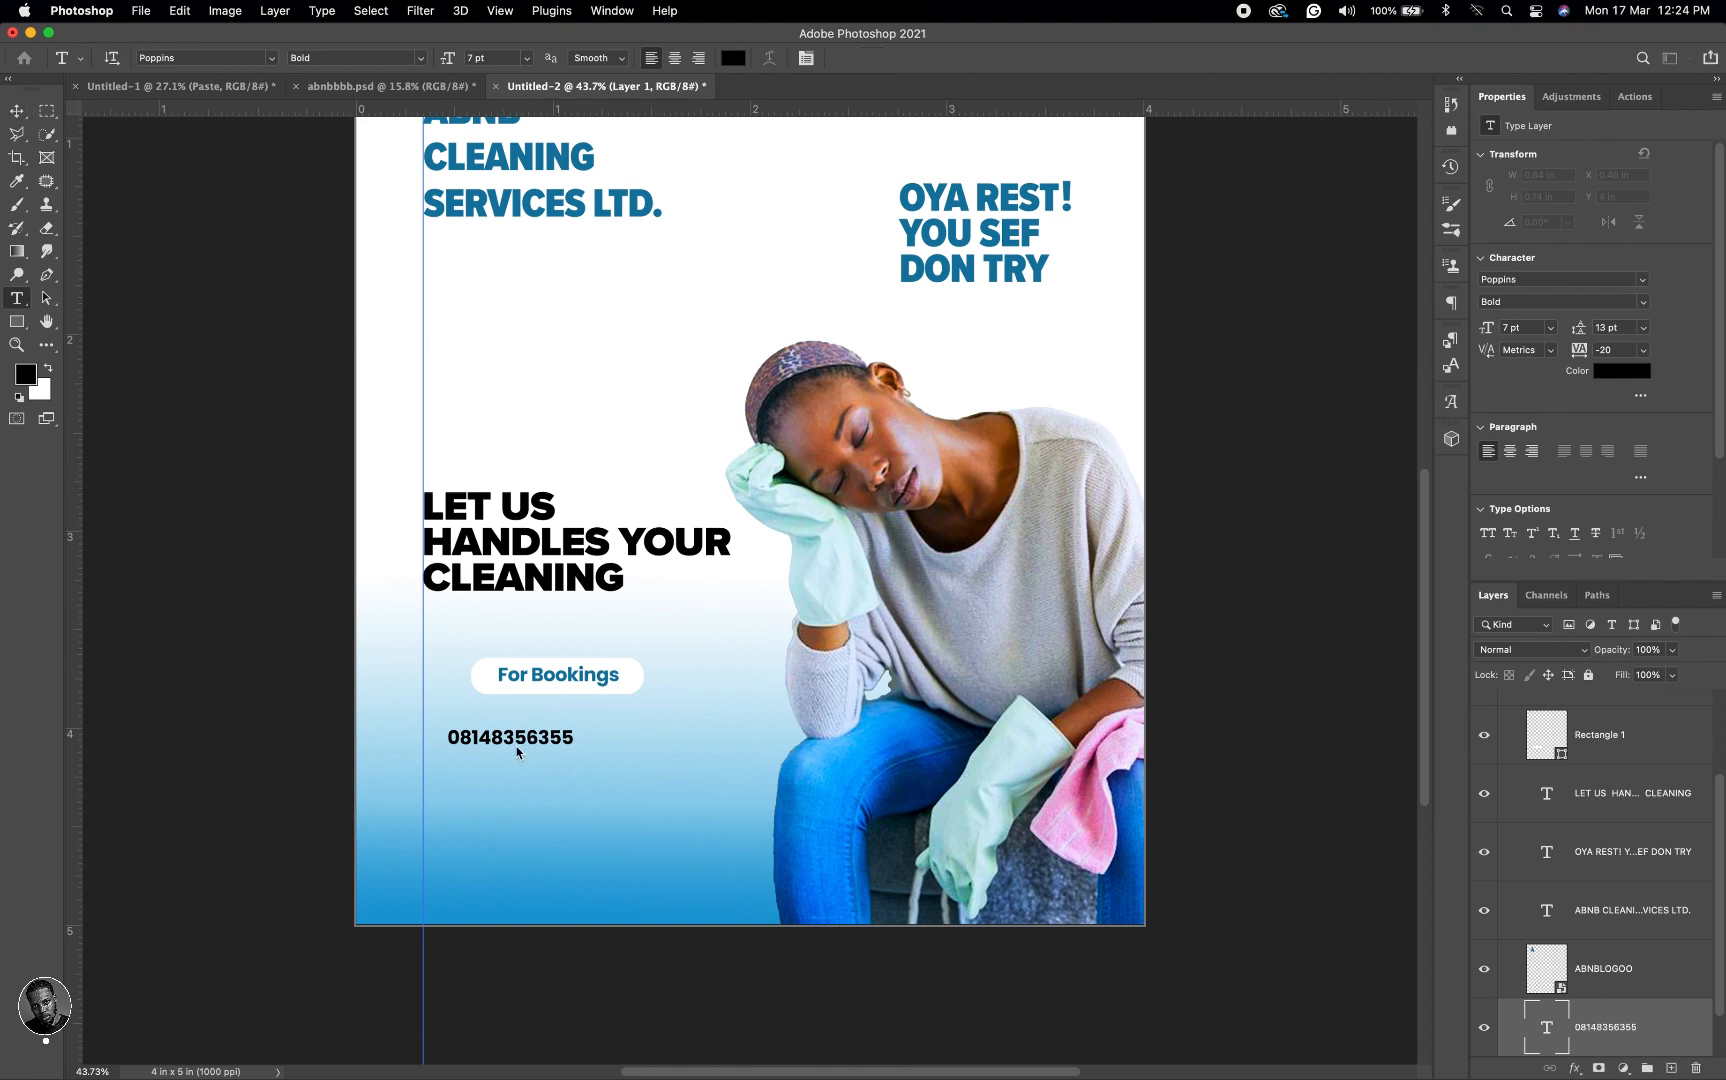
key("v")
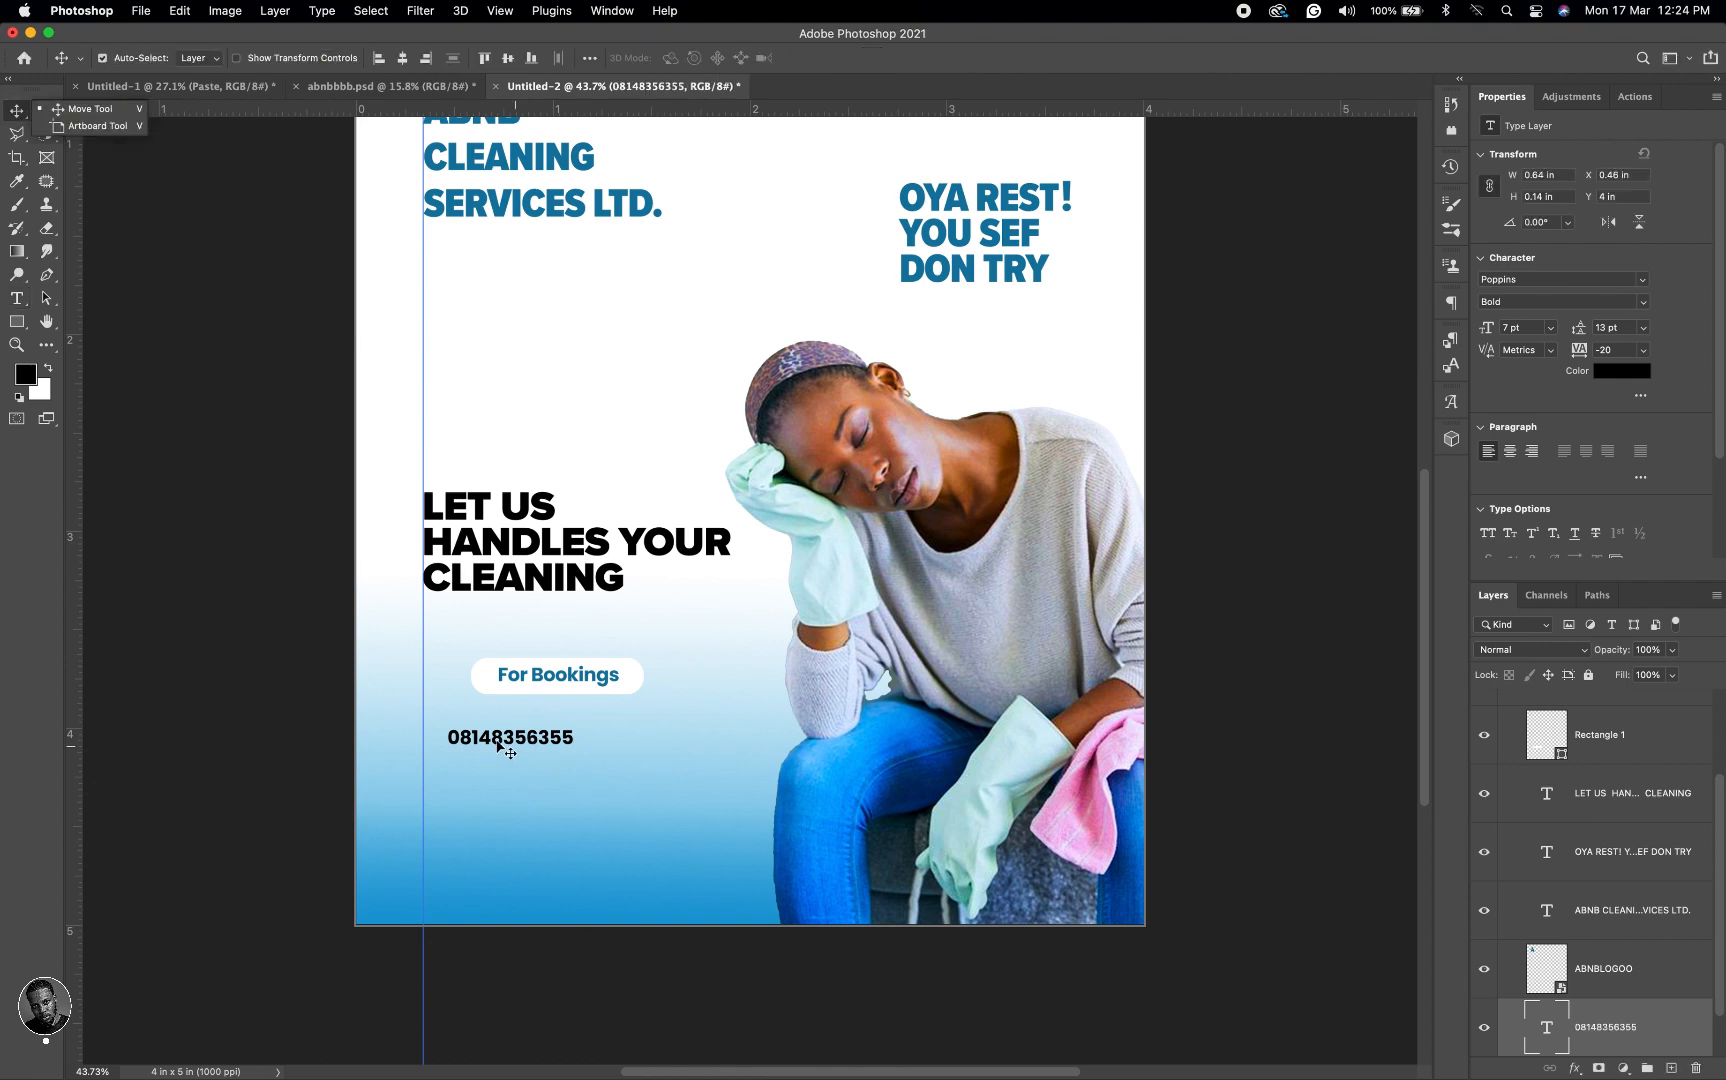
left_click_drag(497, 744, 536, 729)
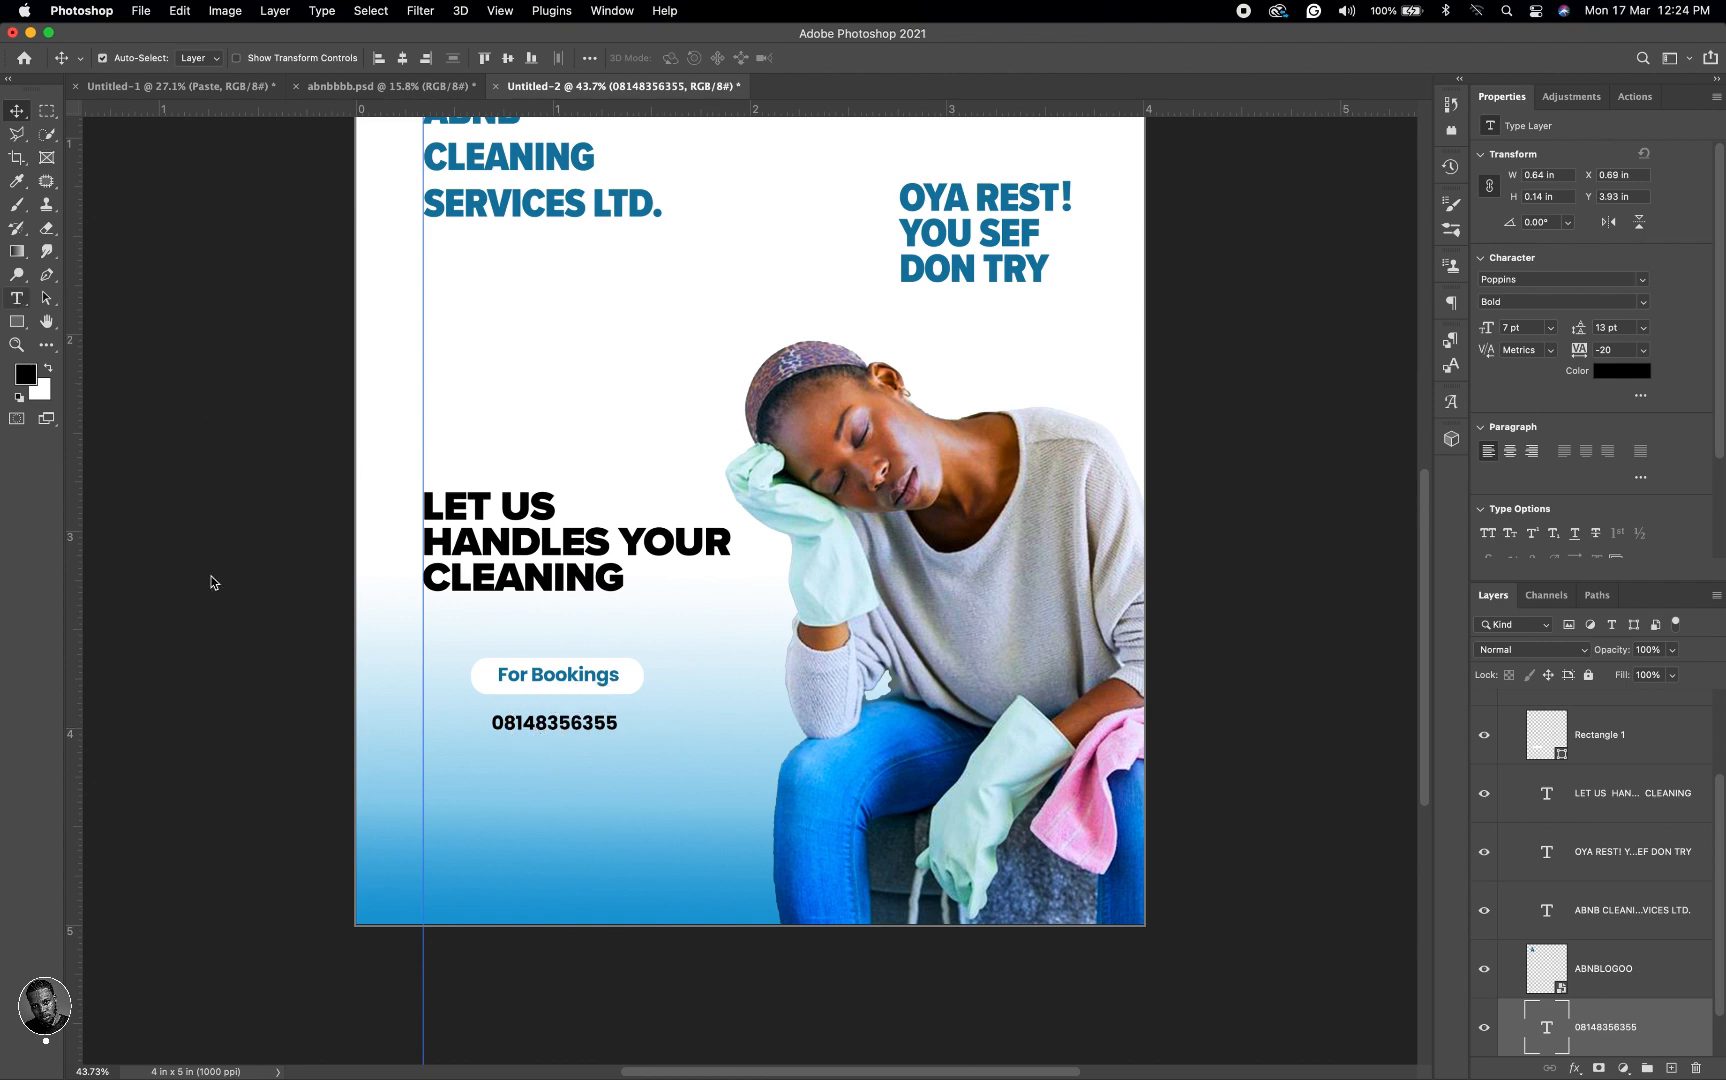
Step: Add a two-line text below the phone number reading "Ig:abnbcleaningservices" and "Fb:abnbcleaningservies"
key("t")
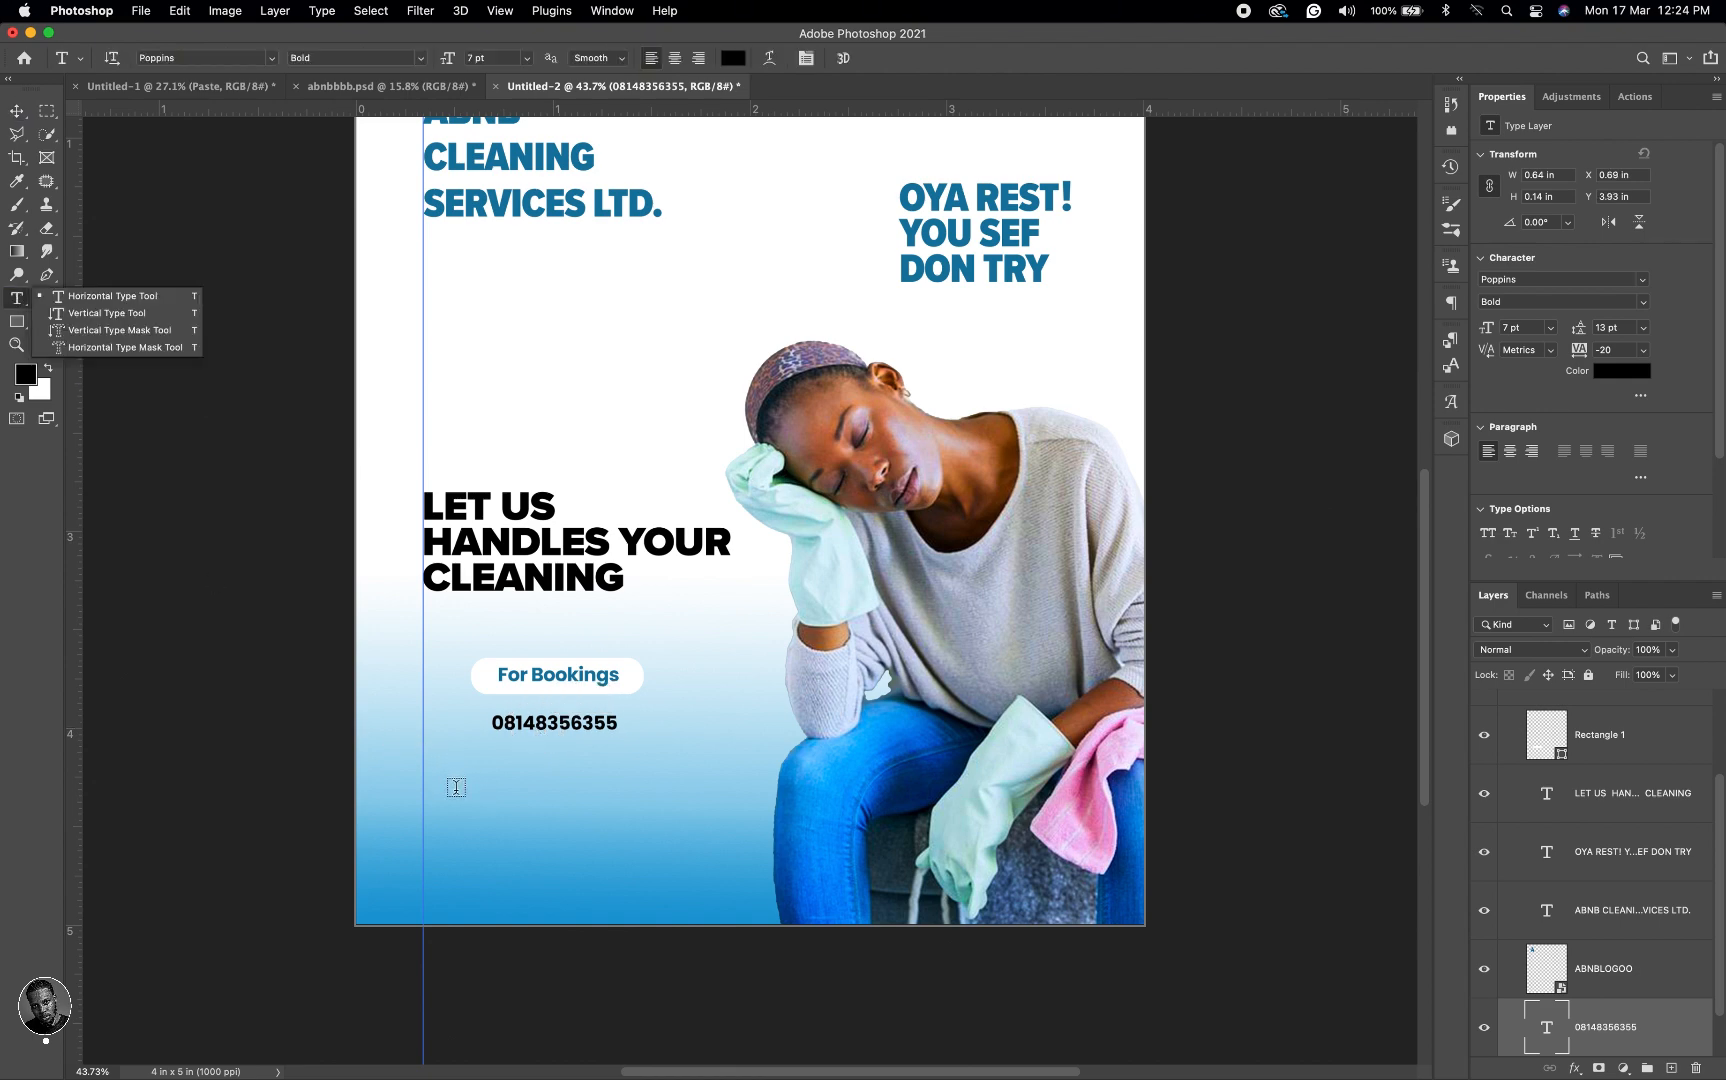
left_click(456, 783)
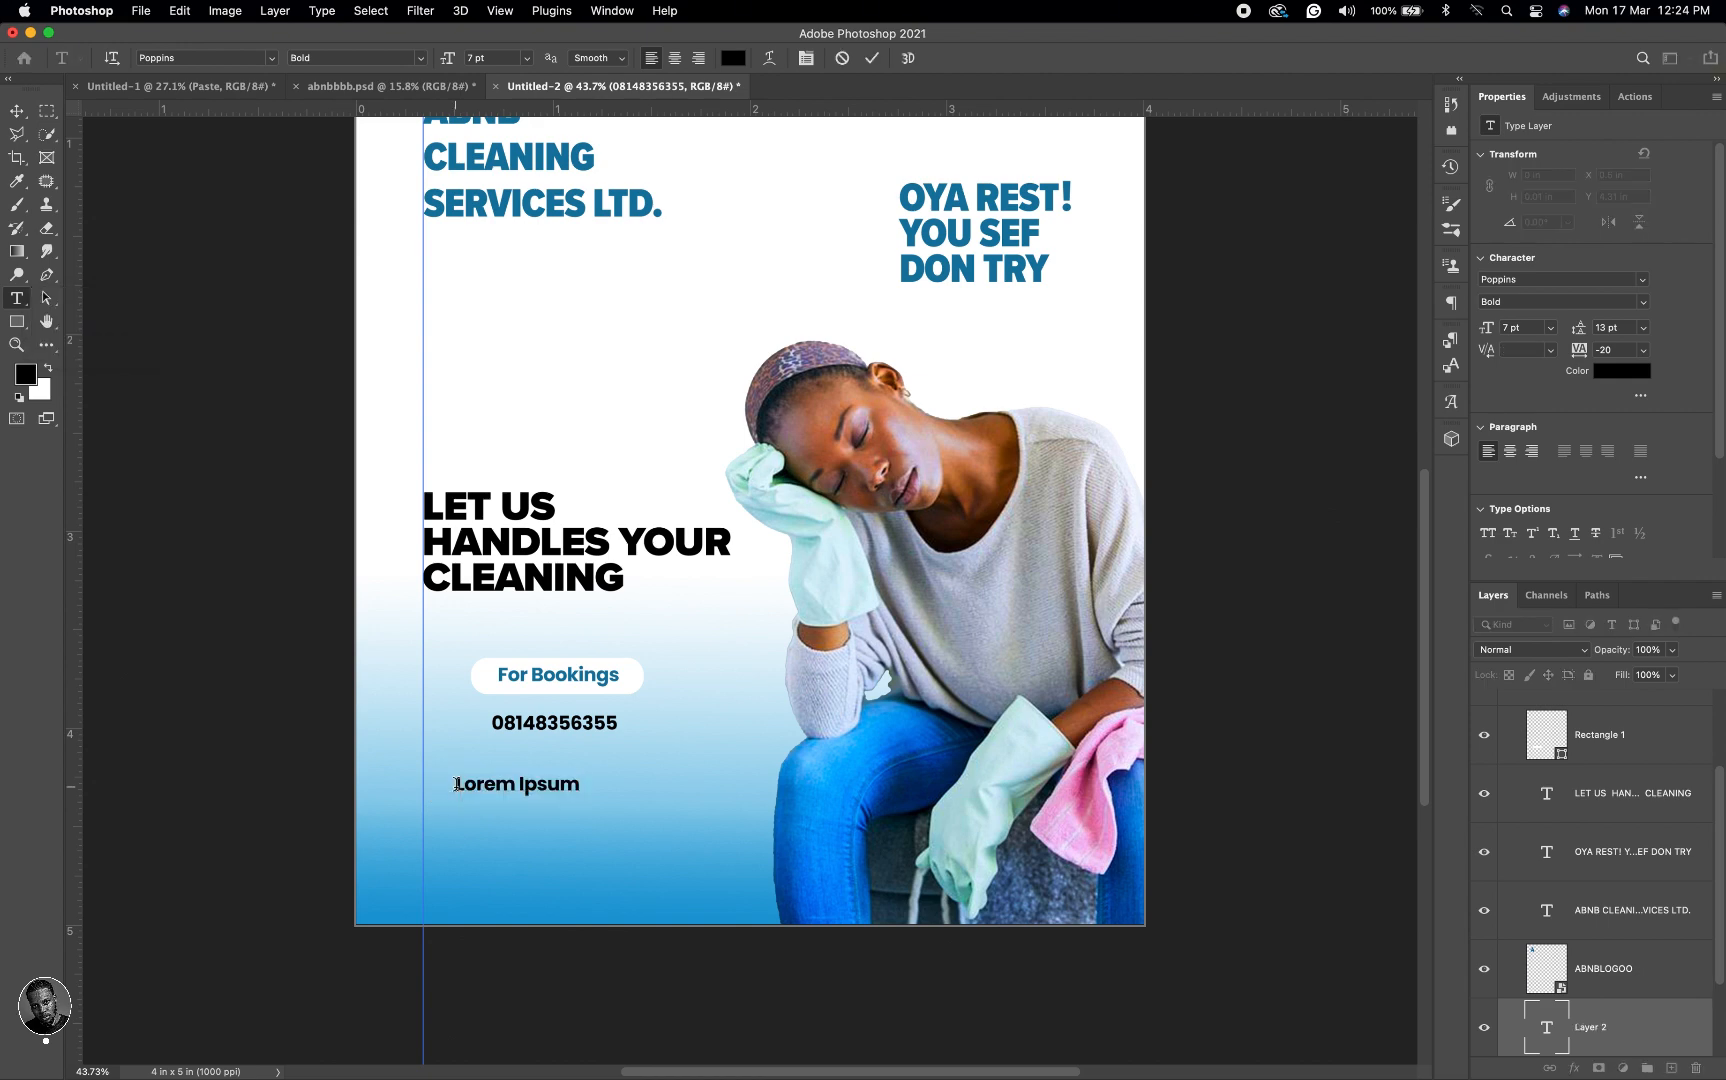
key("BackSpace")
type("Ig:            ")
type("     _")
type("abnbcleaningservices")
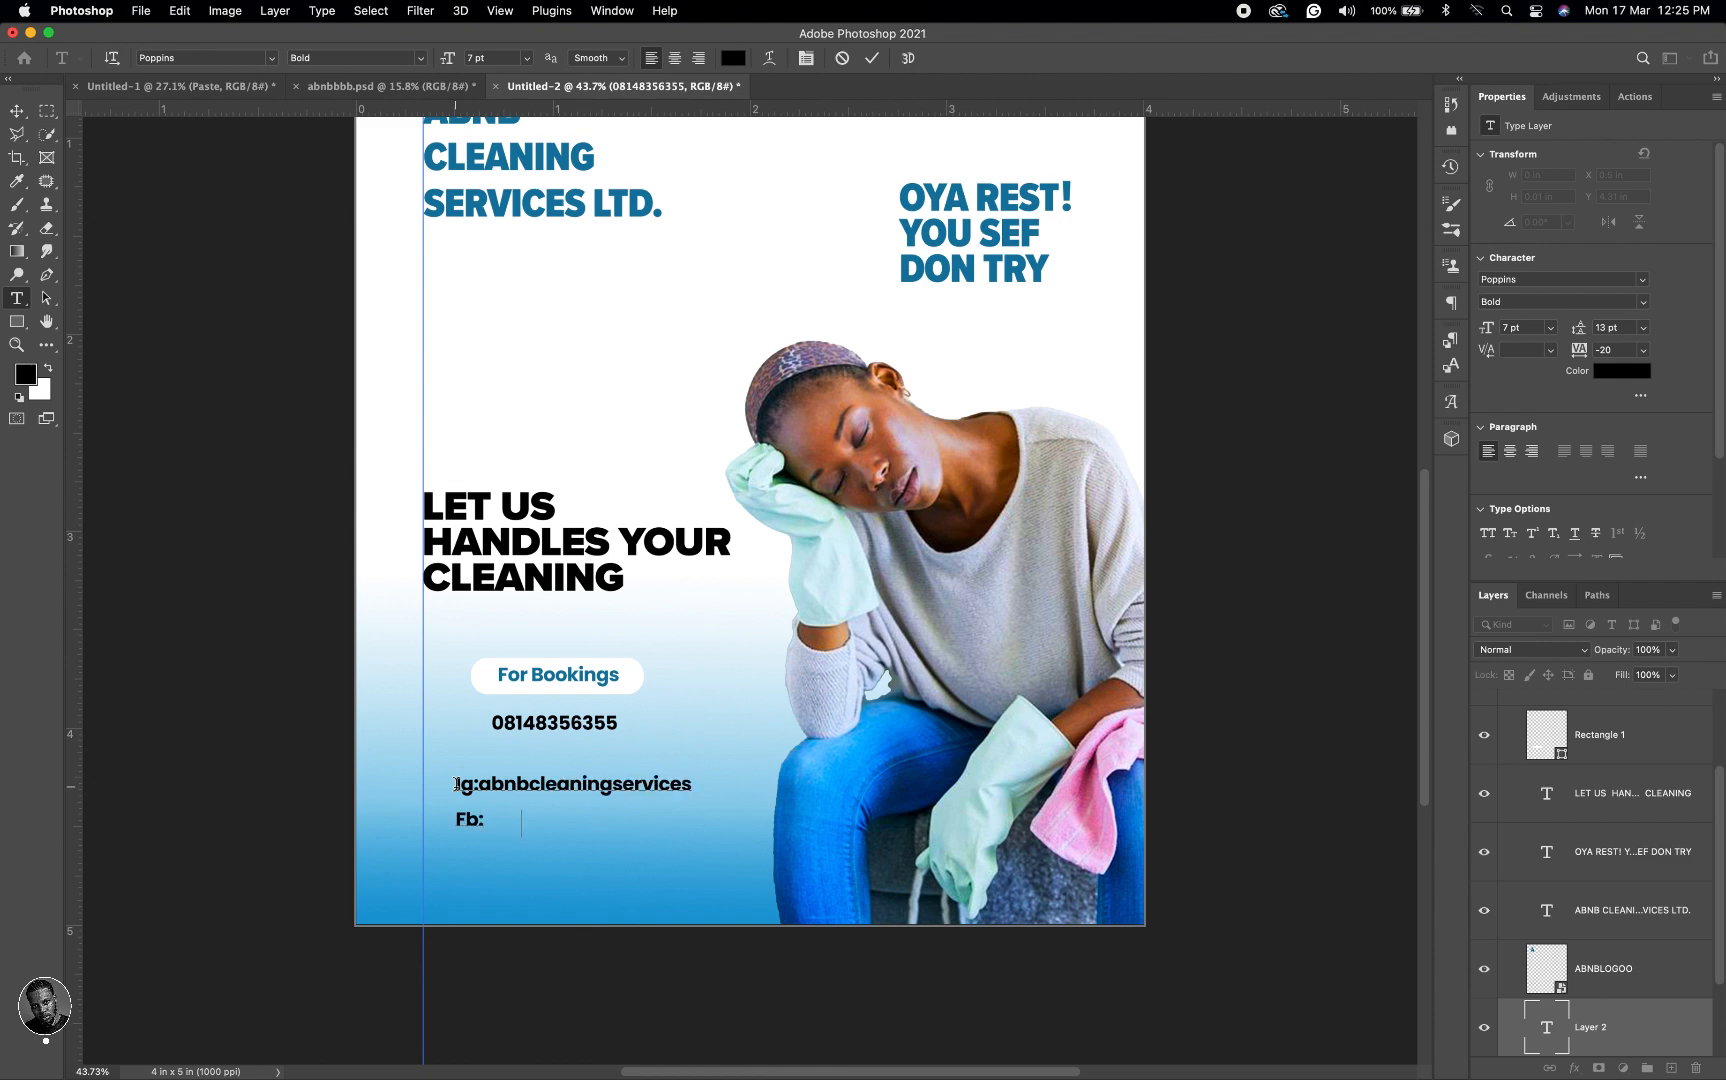
type("_")
type("an")
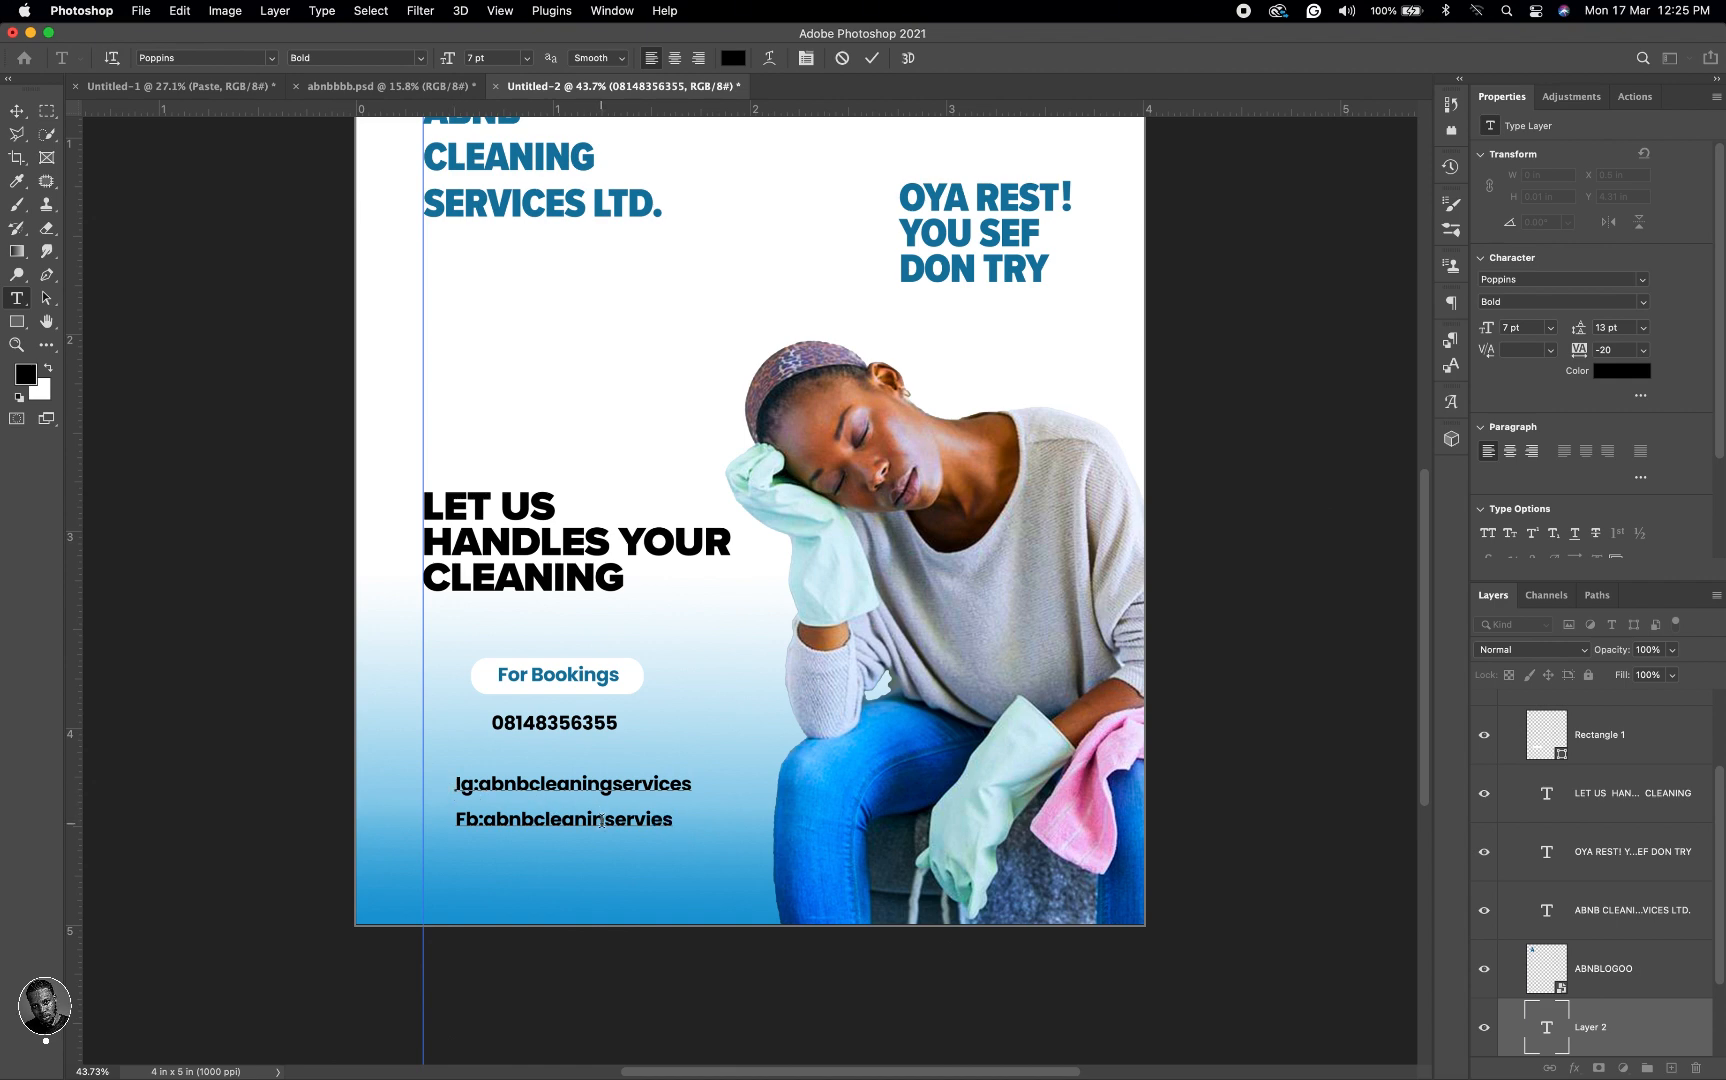
left_click(603, 820)
type("g")
Step: Set the leading of both social media lines to 10 pt and commit the text
key("super+a")
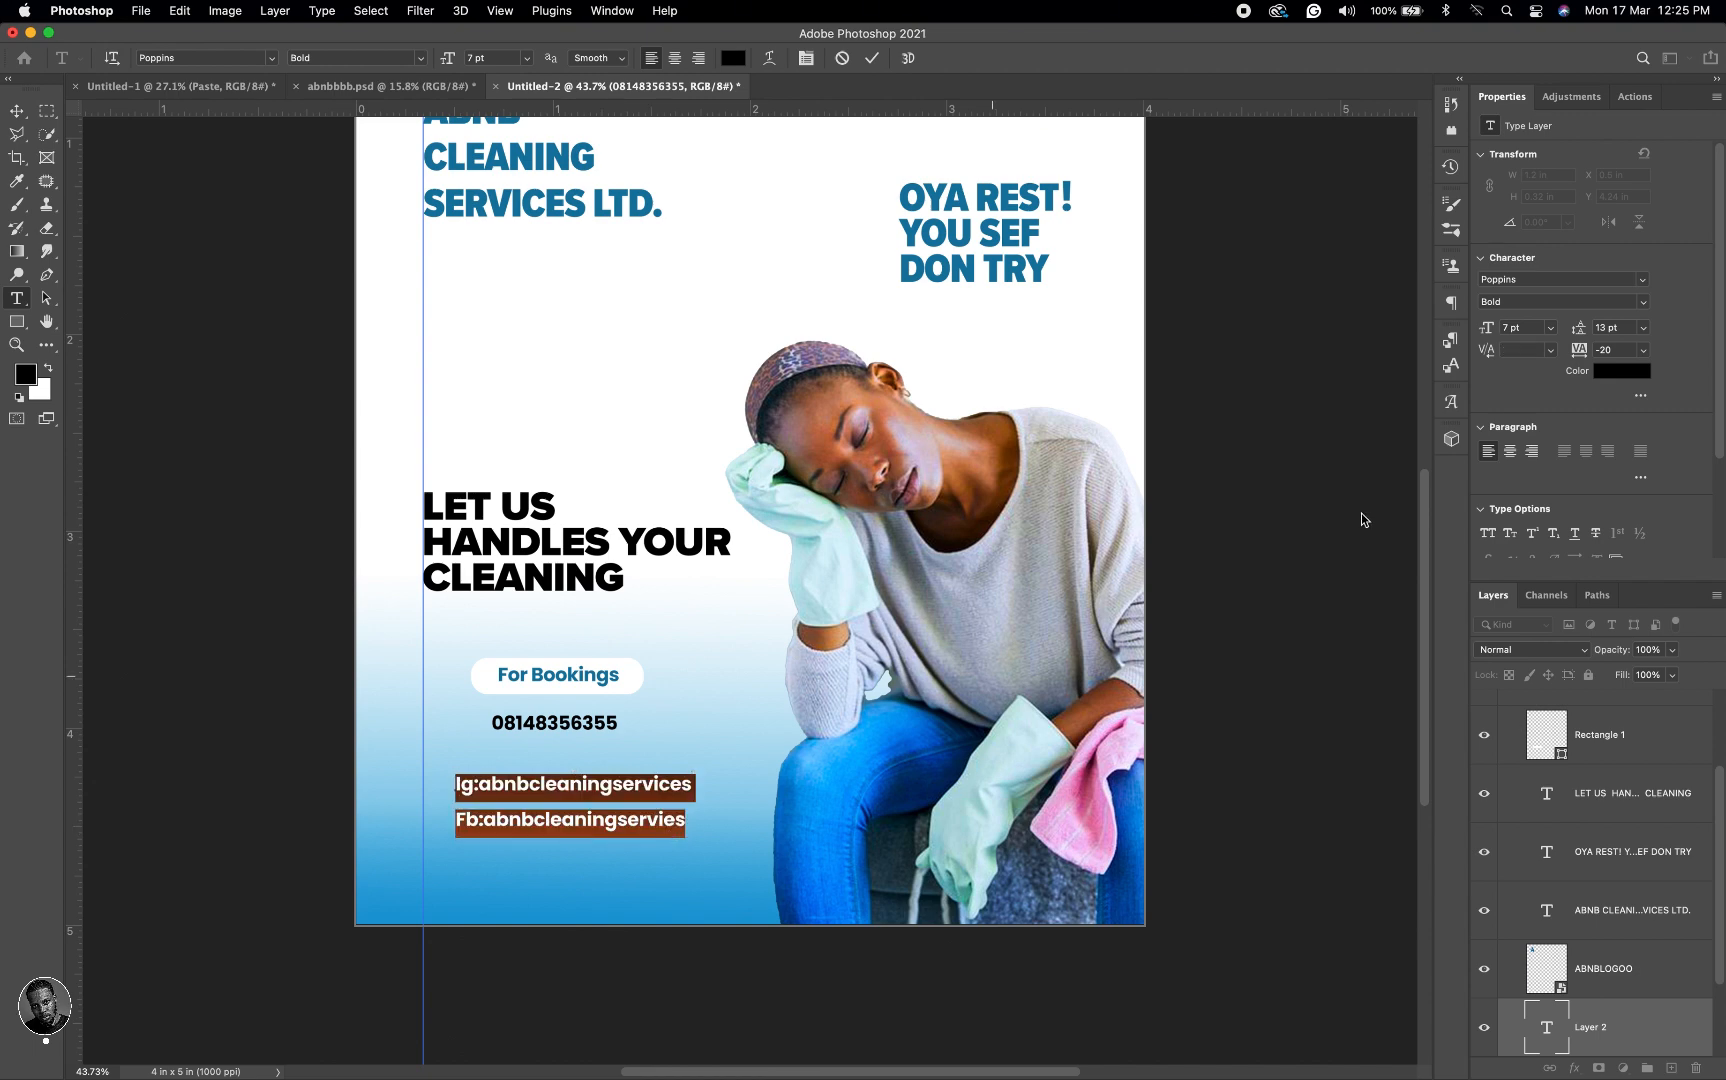
left_click(1578, 331)
left_click_drag(1577, 333, 1576, 333)
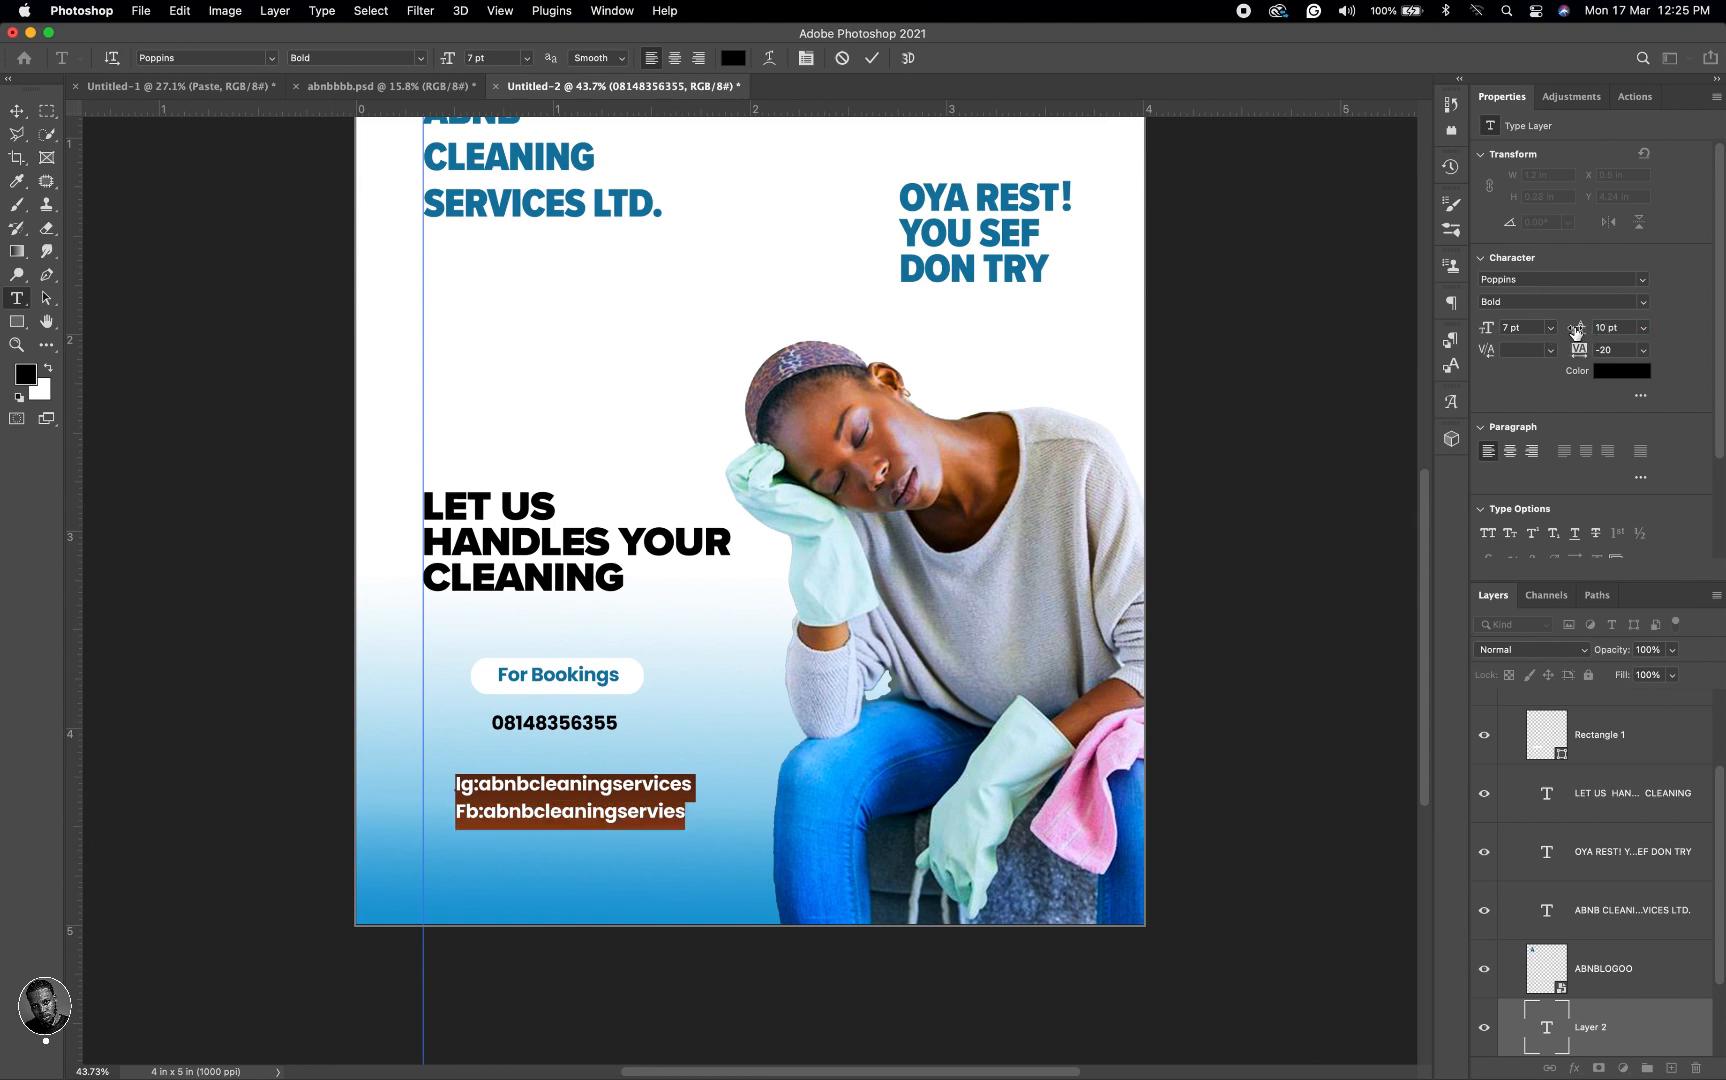
left_click(872, 58)
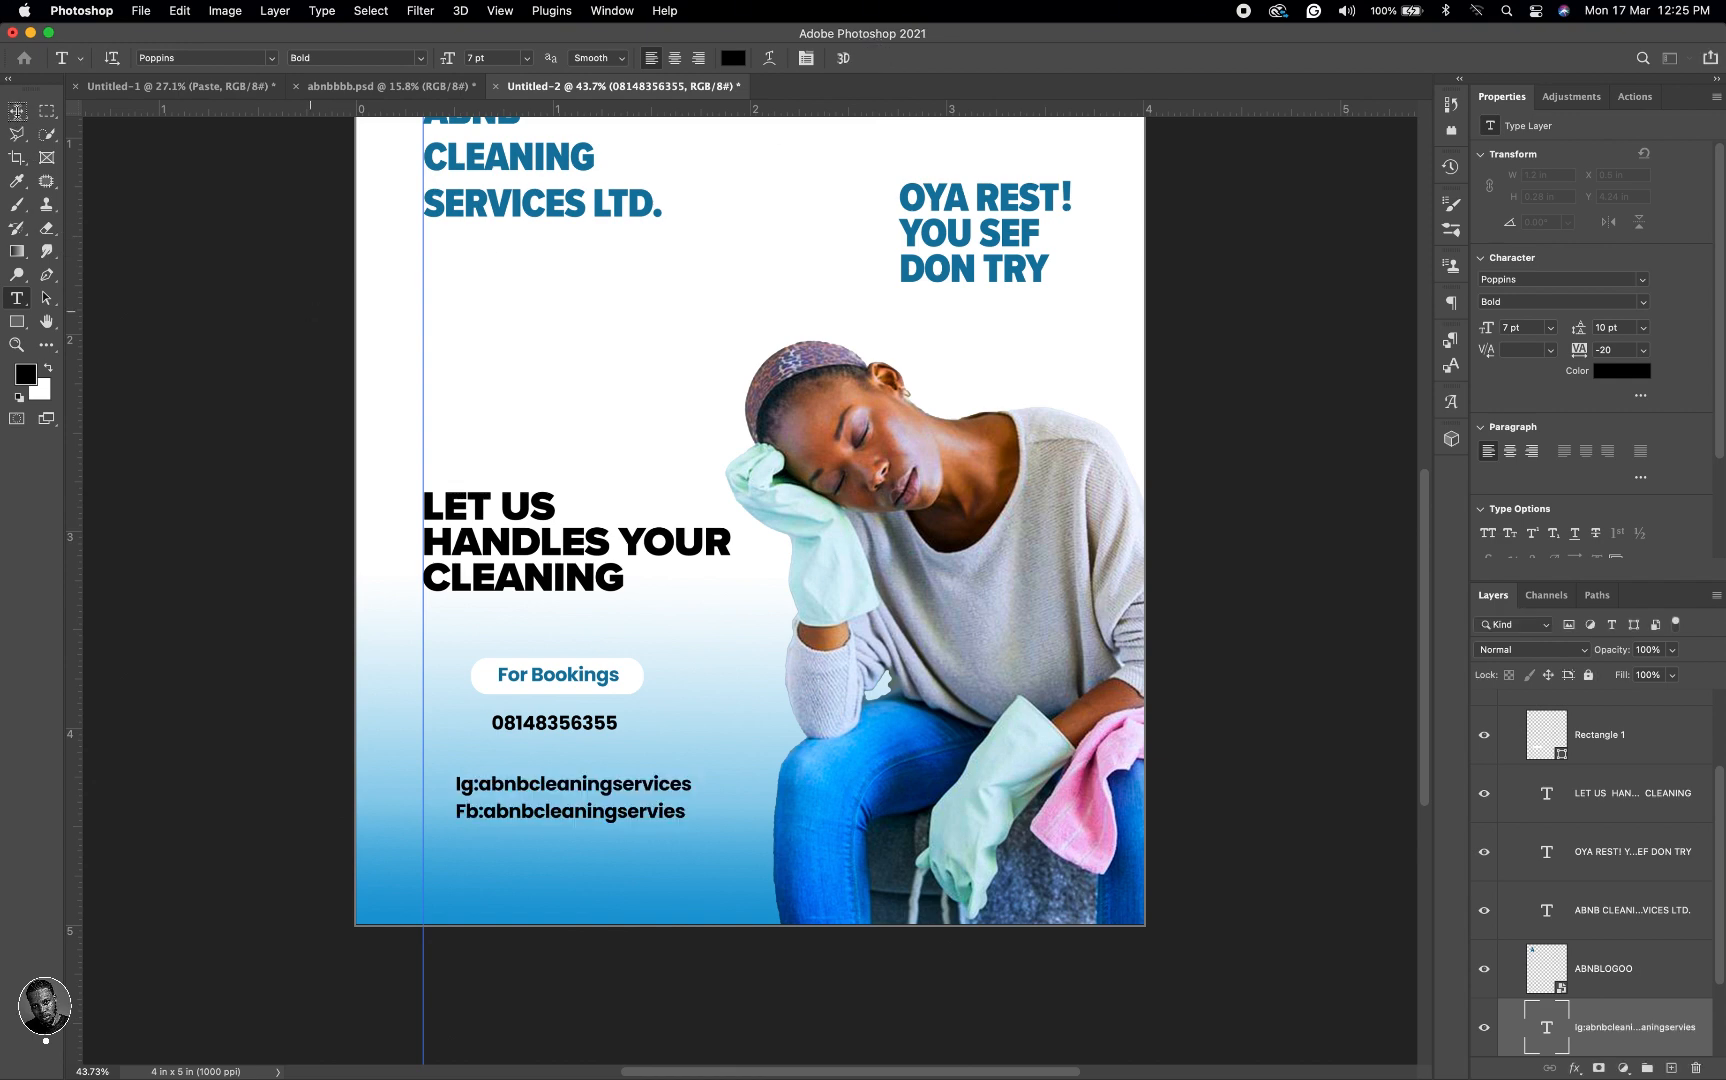
Step: Move the social media lines and the phone number so their left edges sit on the vertical guide, stacked closely together
left_click(20, 111)
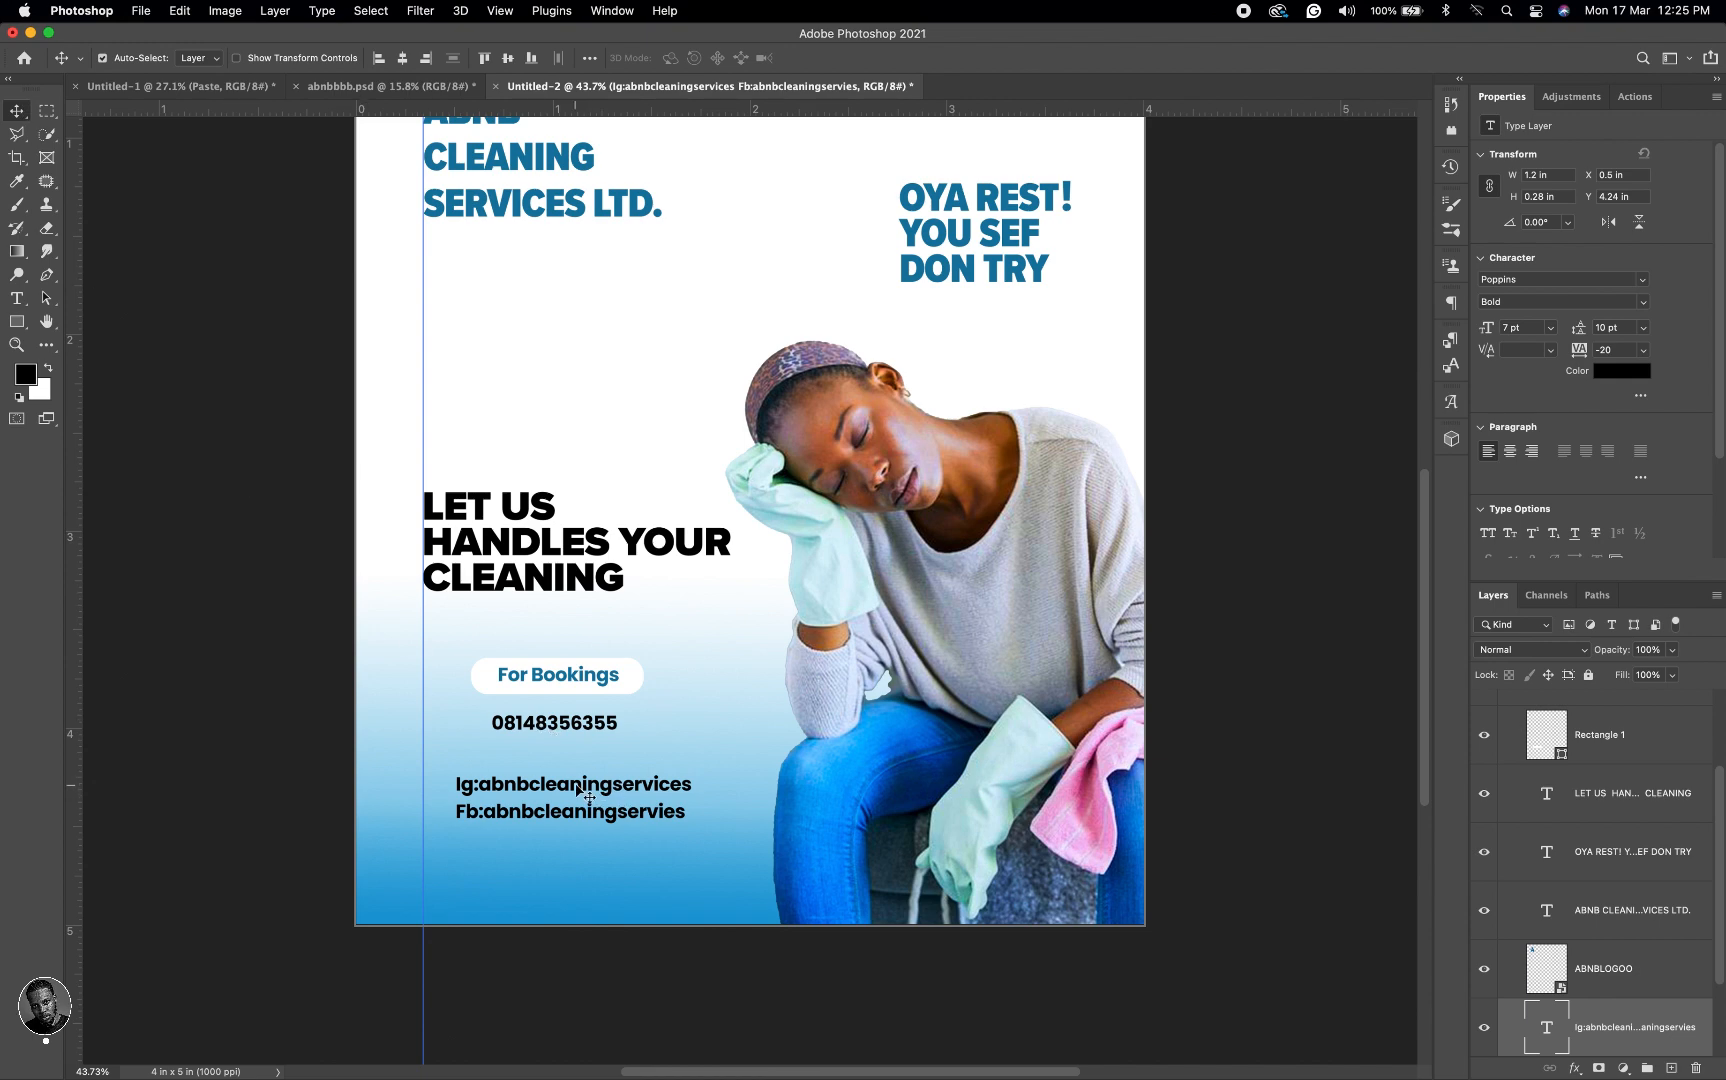
left_click_drag(577, 786, 473, 731)
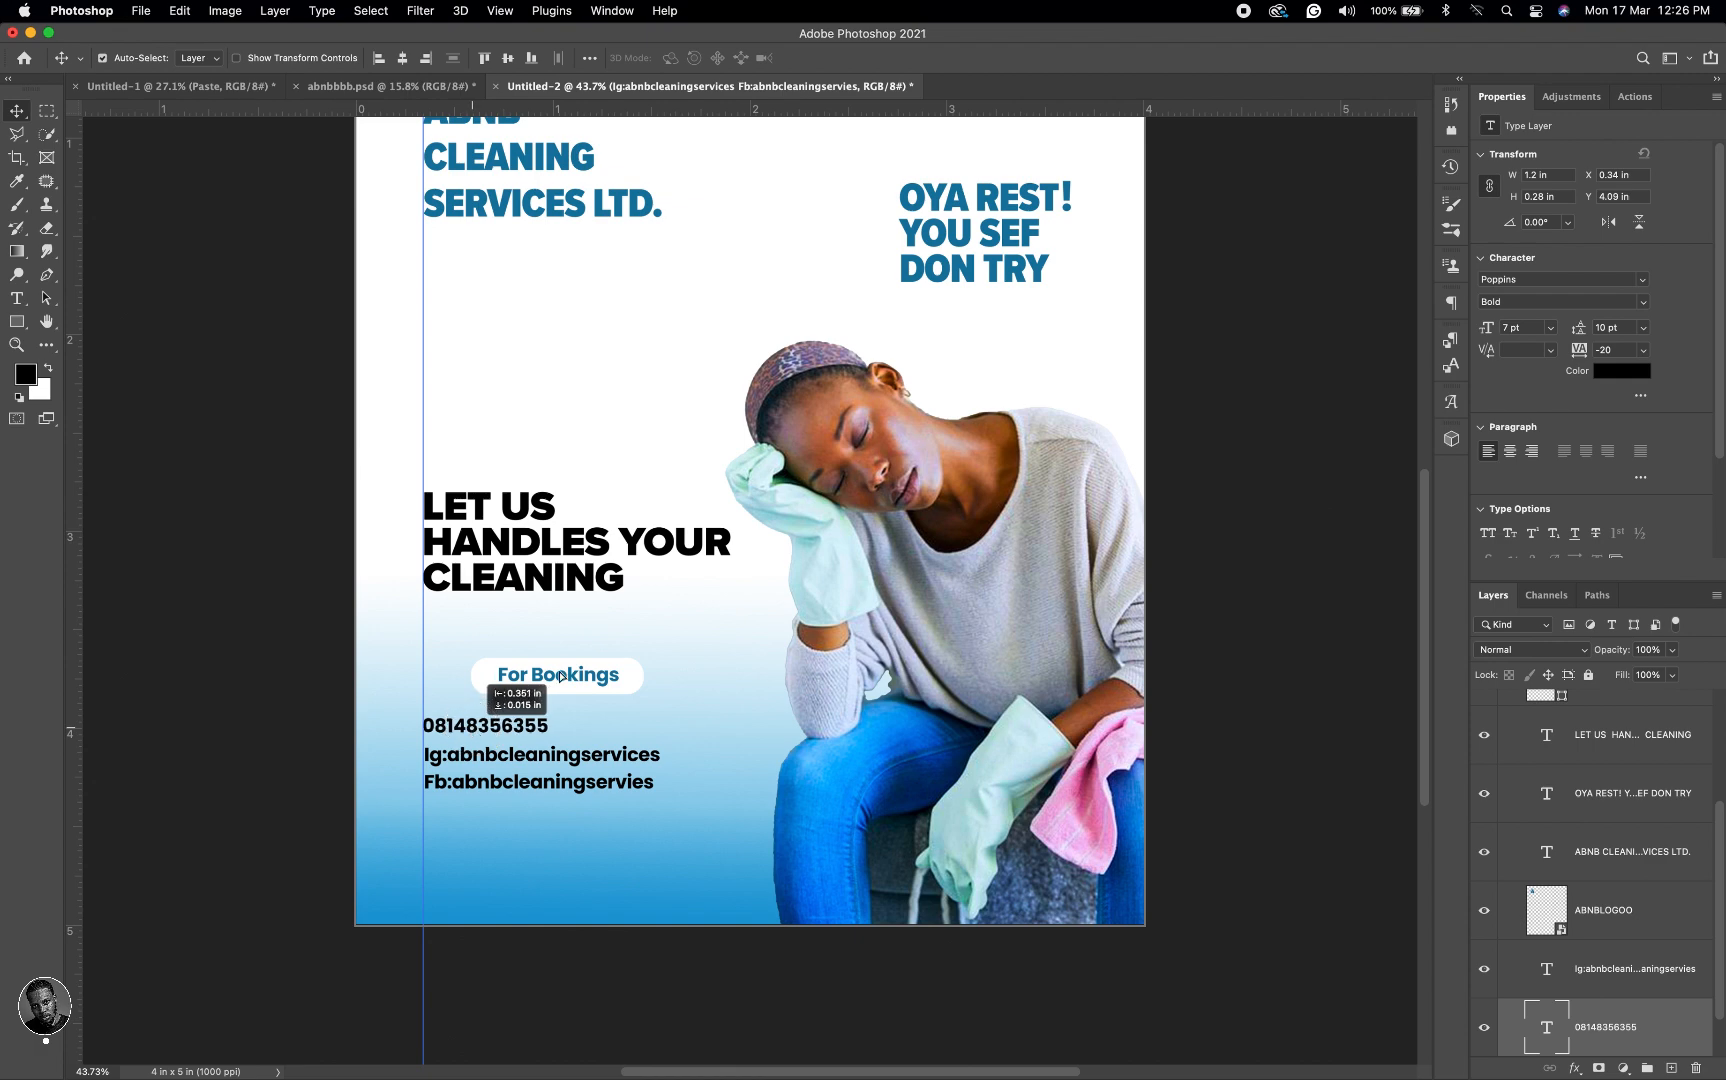
left_click_drag(561, 674, 568, 682)
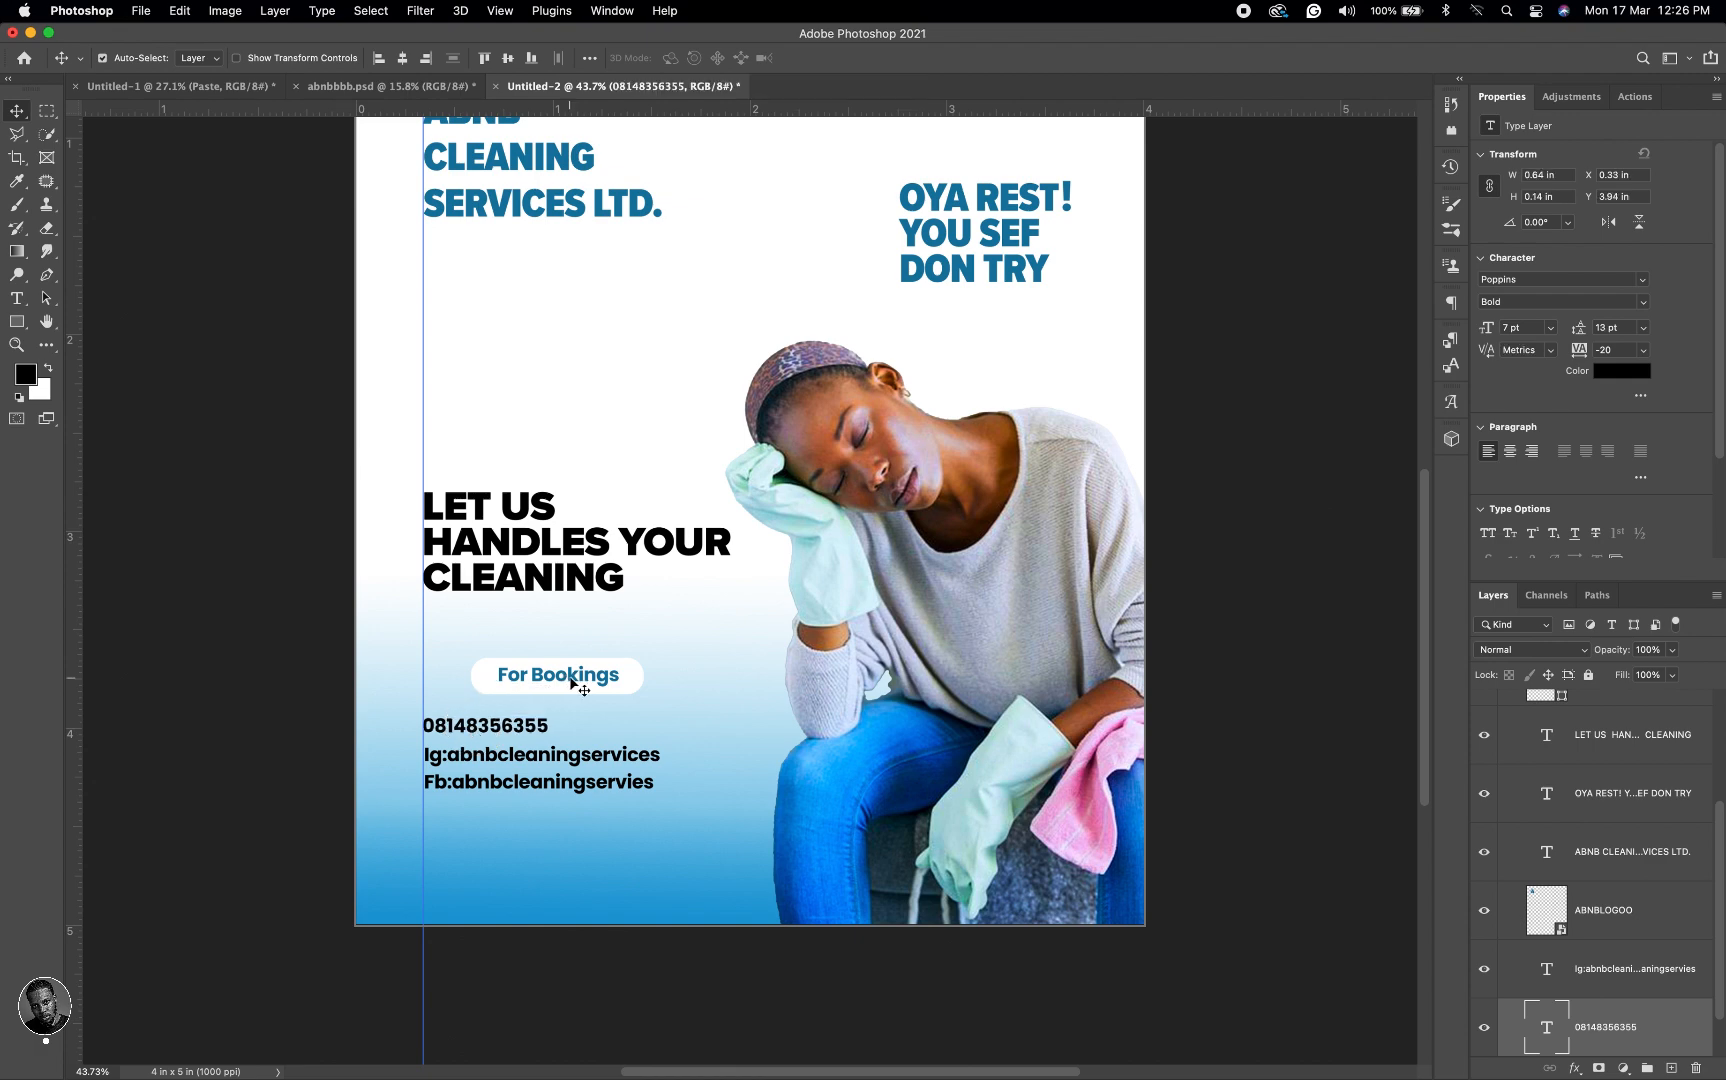
Step: Move the "For Bookings" text together with its white rounded rectangle so the button's left edge meets the vertical guide
left_click(632, 678)
left_click(635, 684)
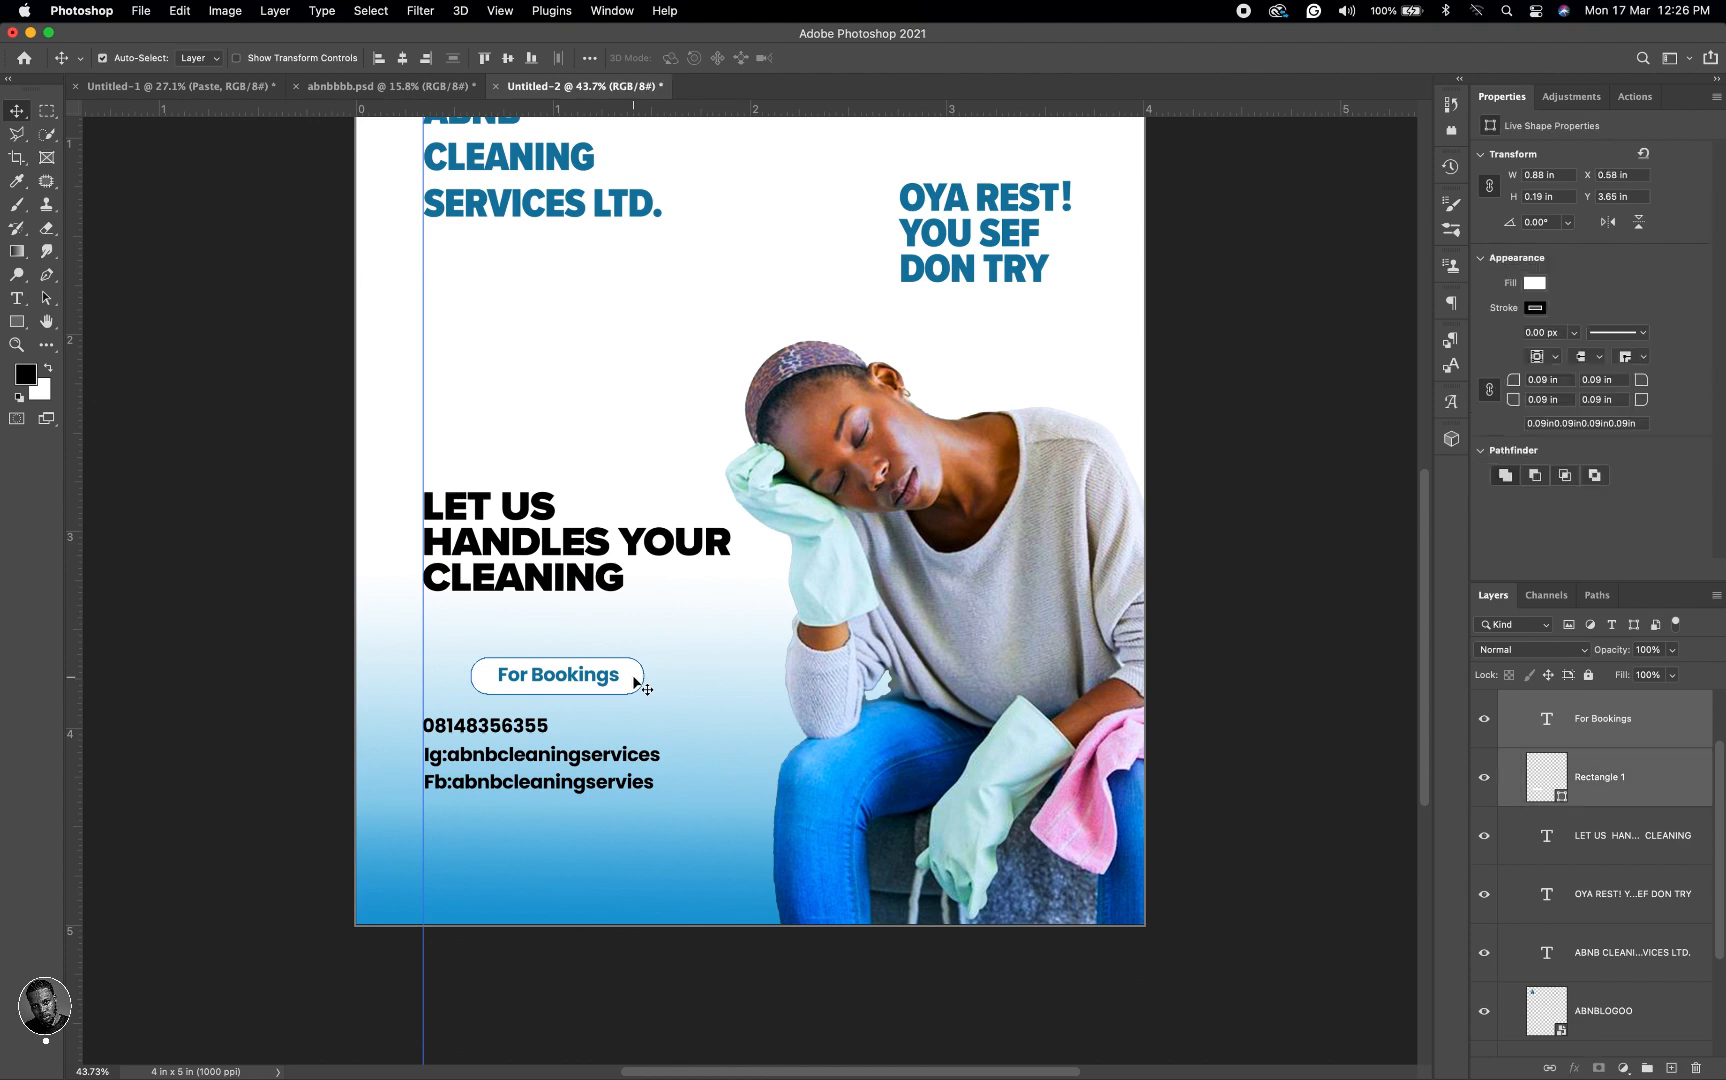
left_click_drag(627, 681, 586, 681)
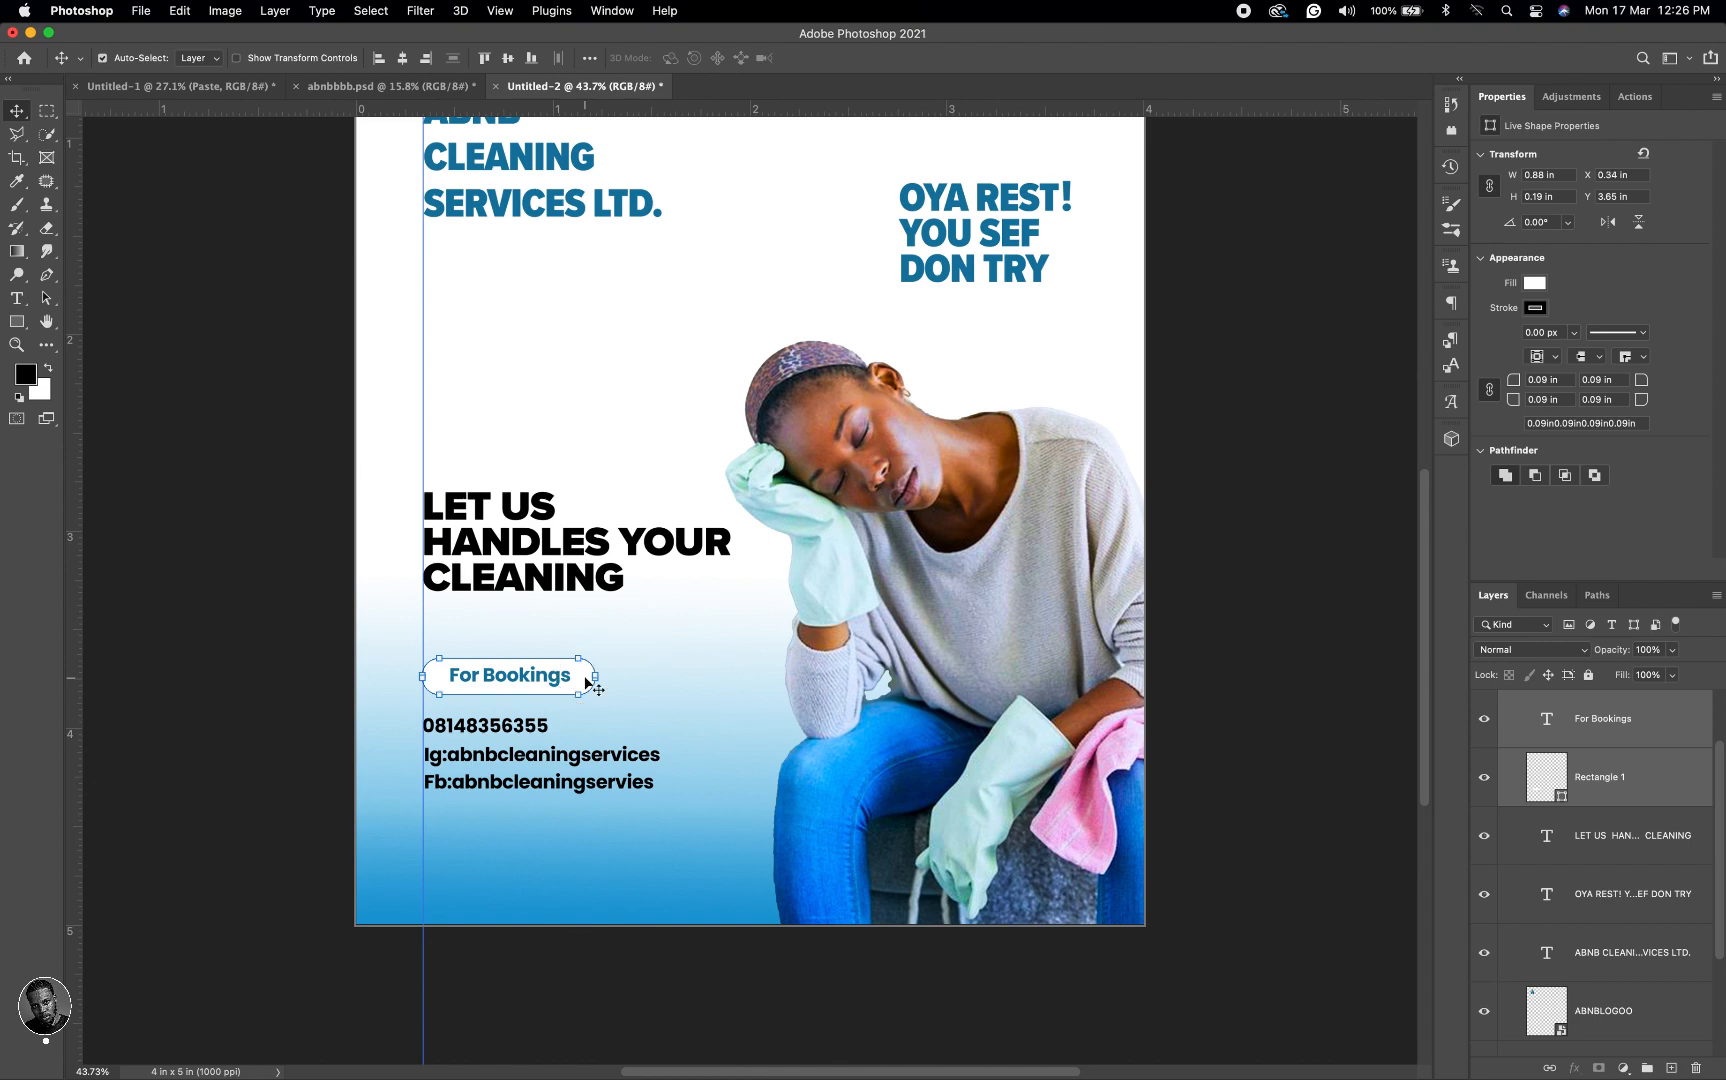
key("super+minus")
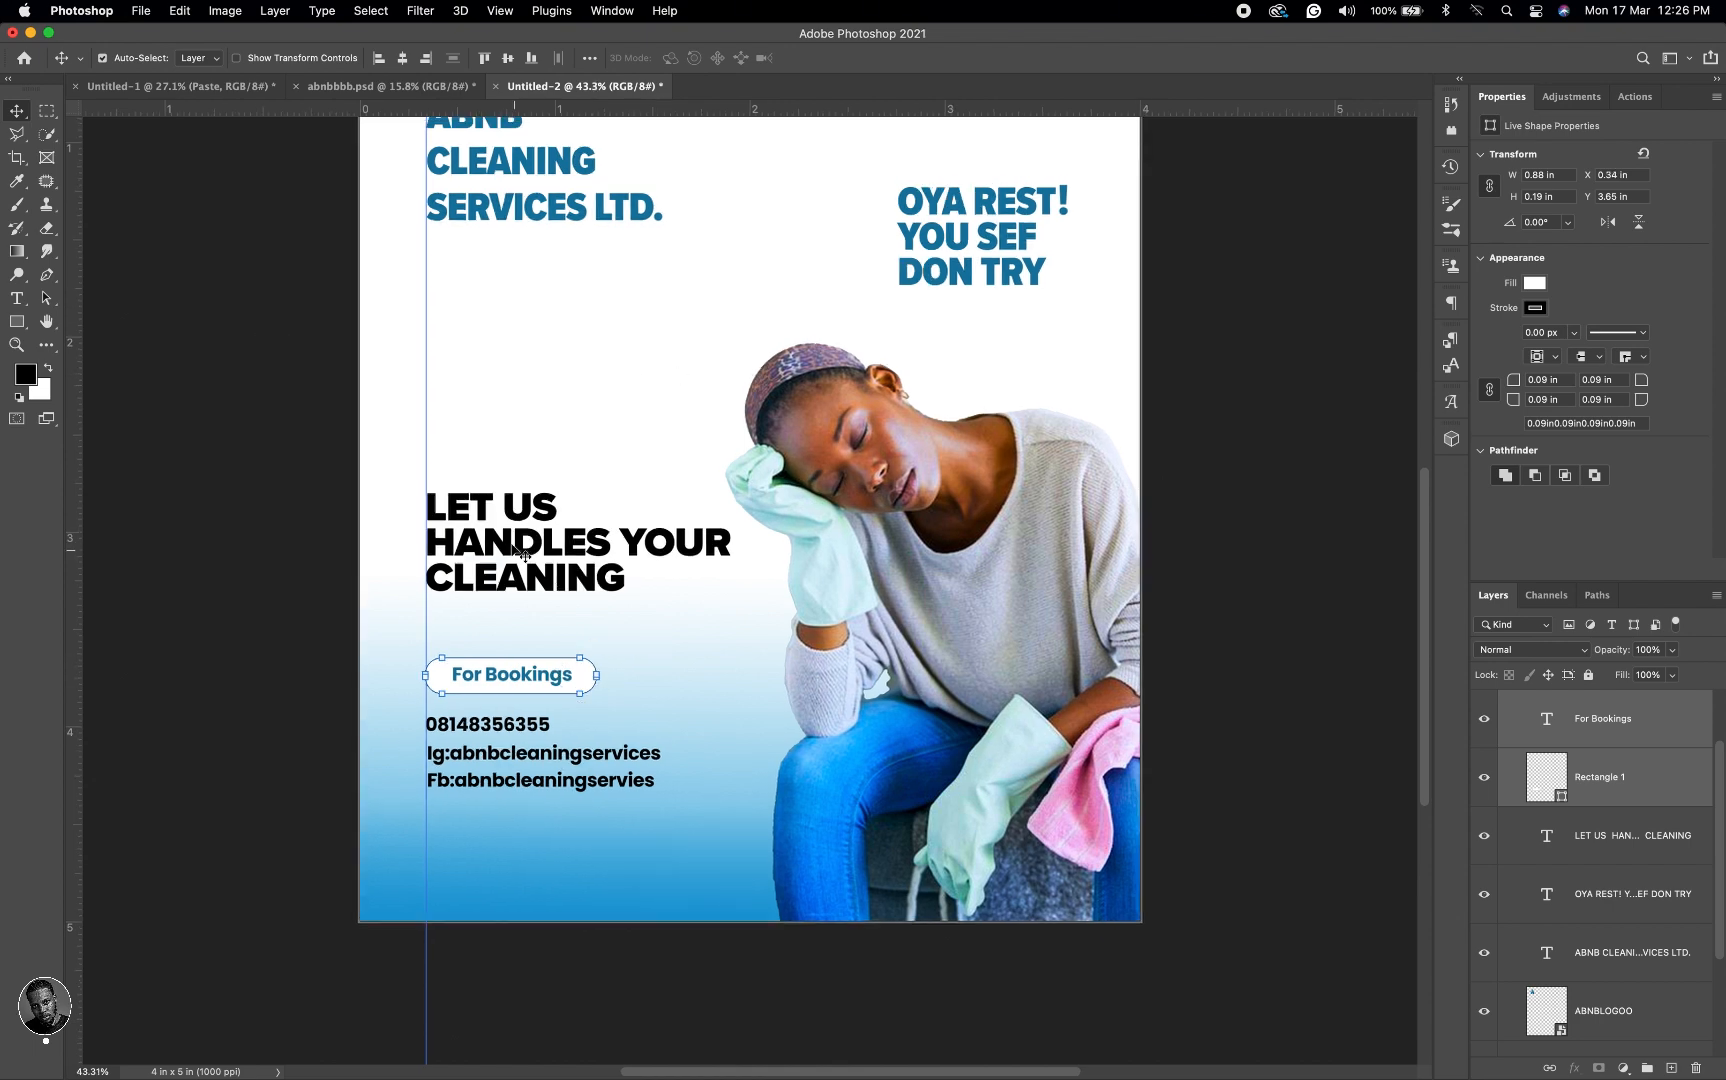
left_click(420, 395)
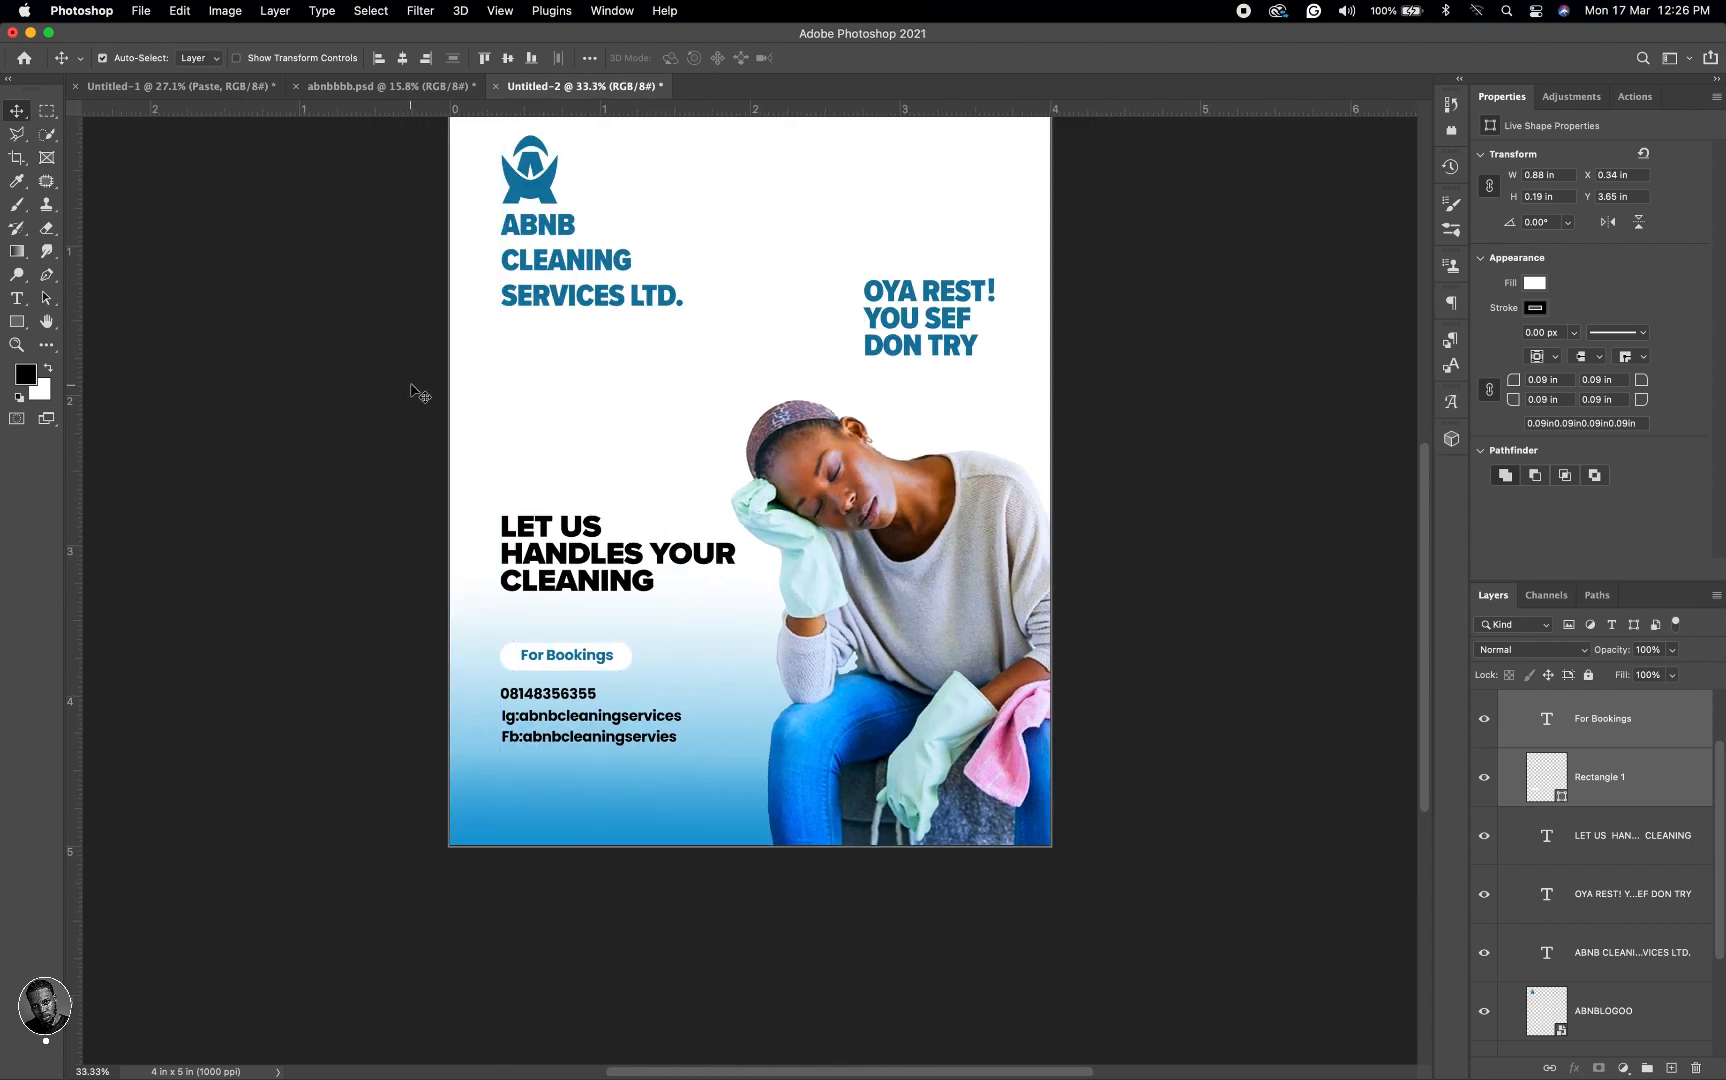
scroll(546, 467, "up", 1)
scroll(546, 467, "up", 3)
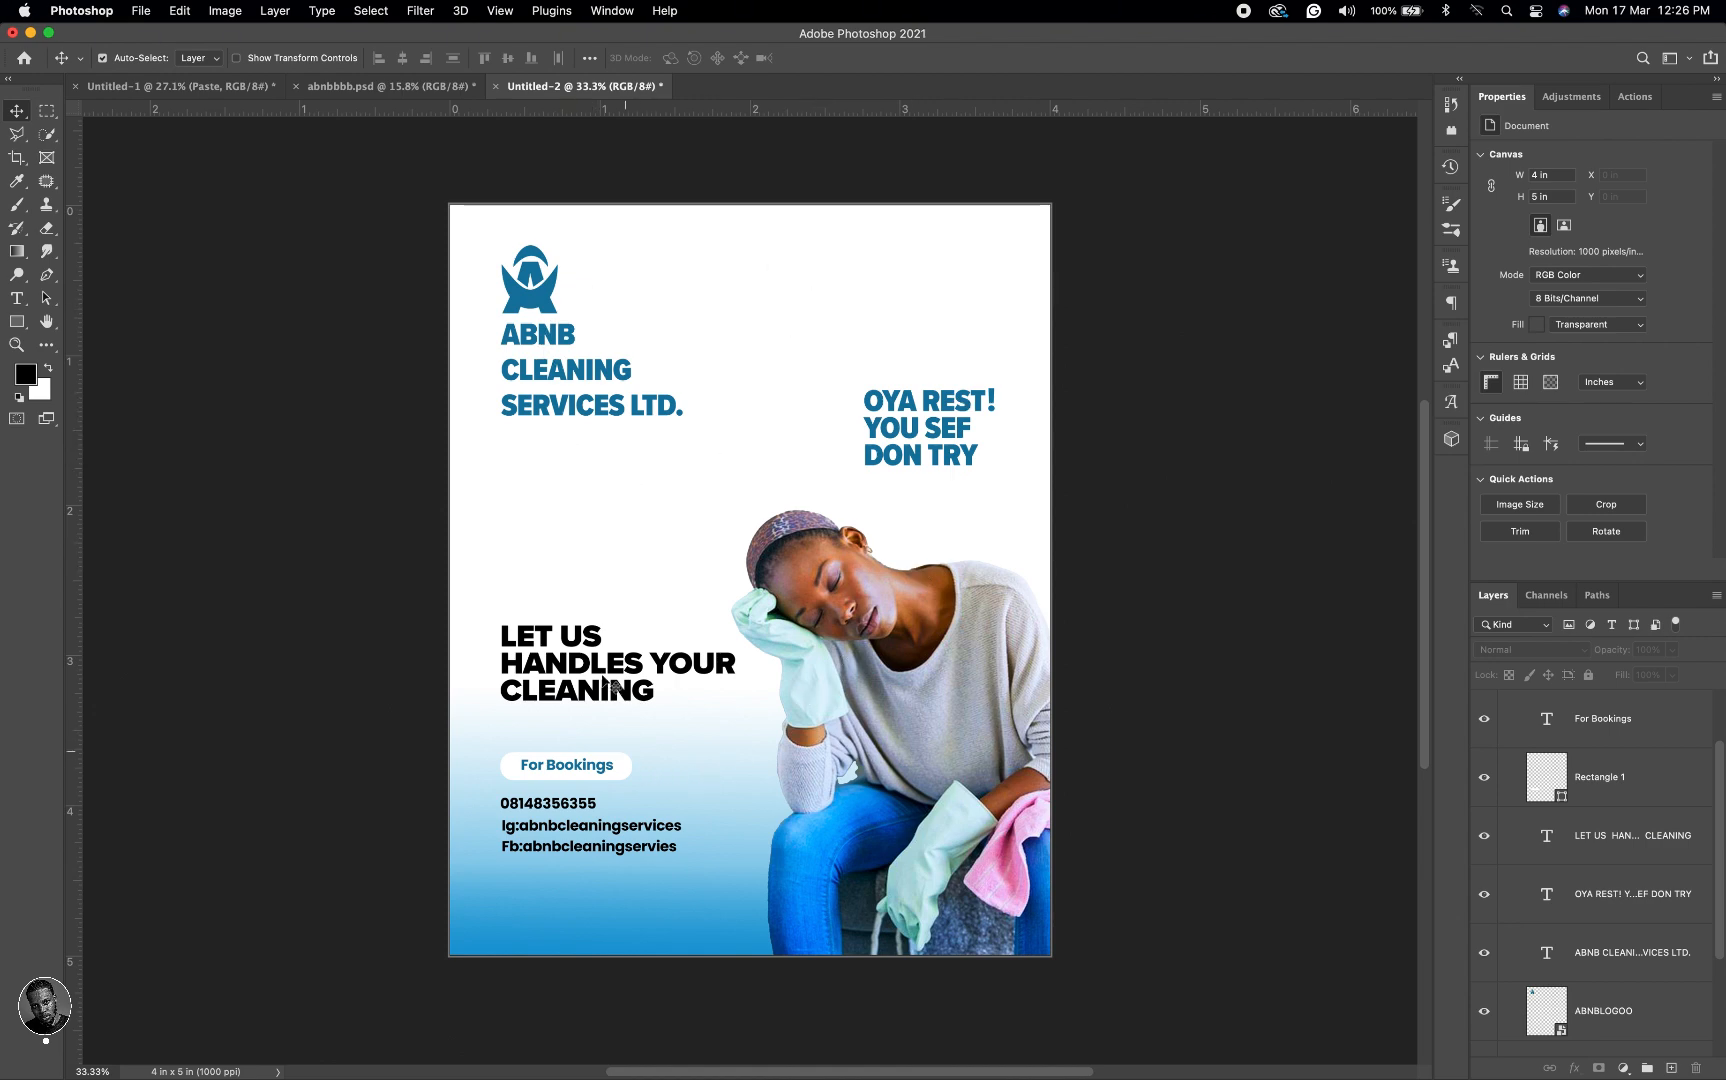
Step: Change the "For Bookings" text colour to the darker blue 0a5674
left_click(579, 771)
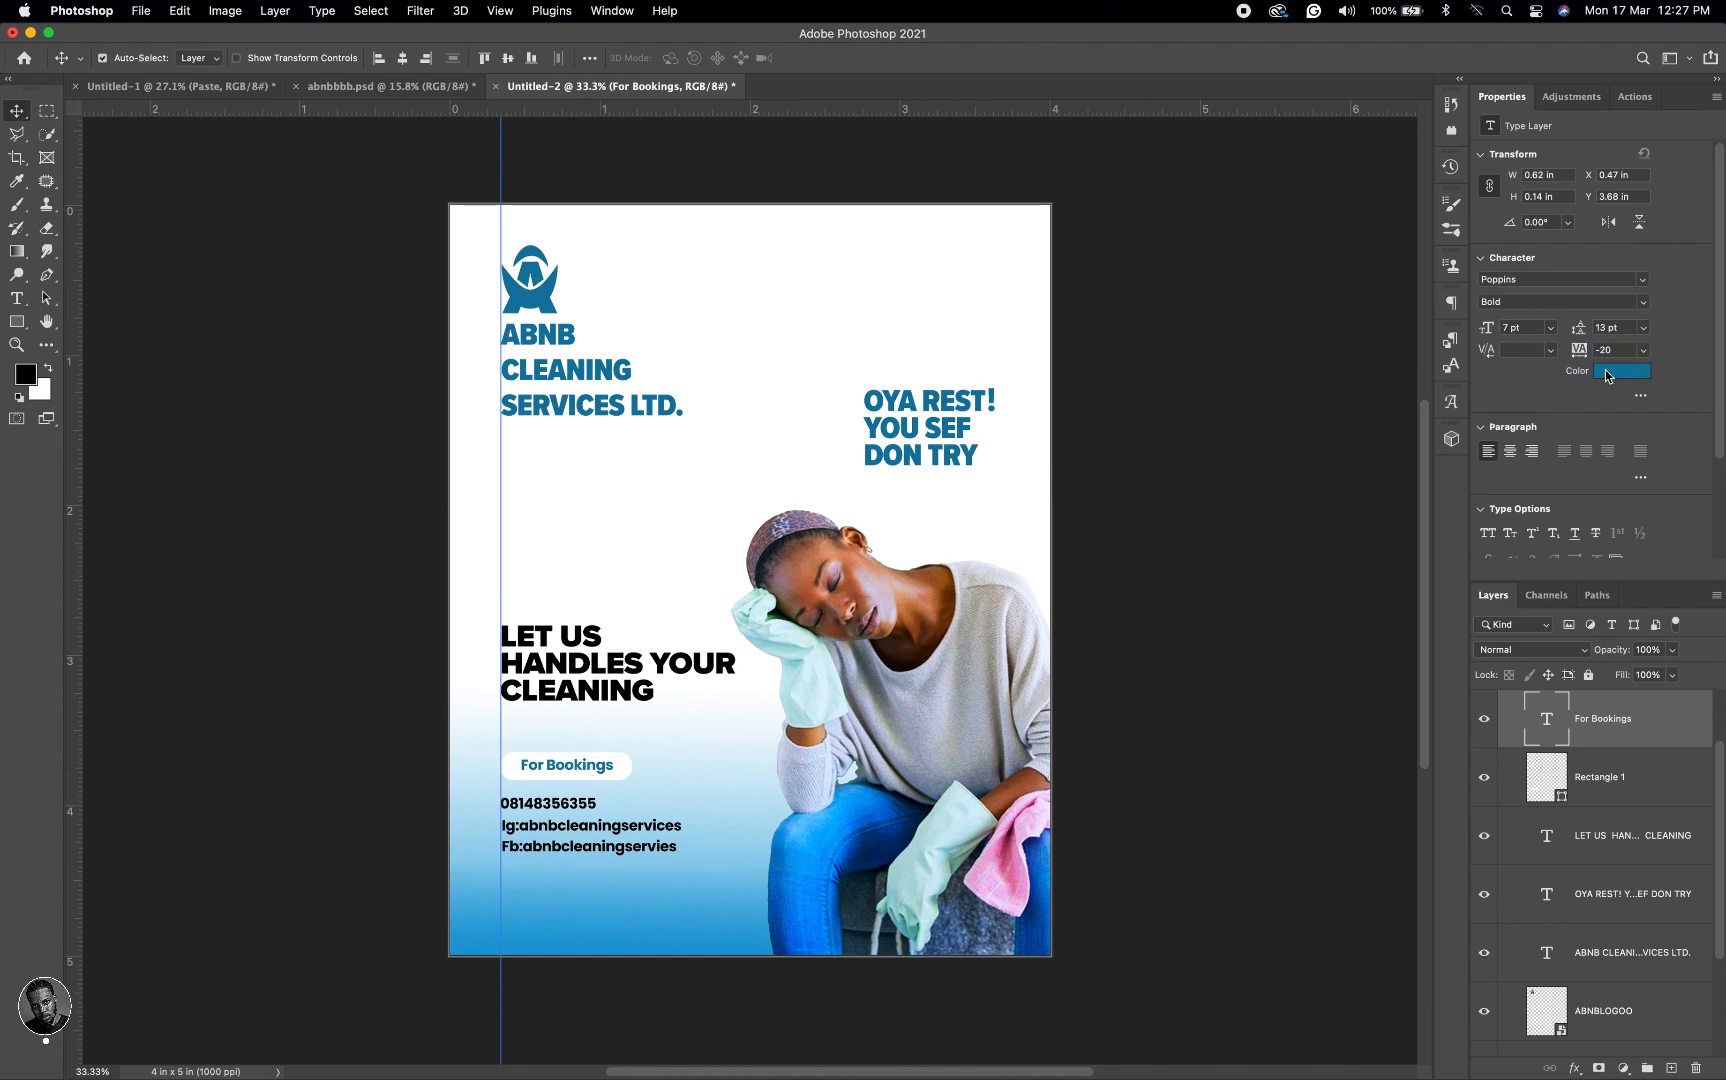
left_click(1607, 372)
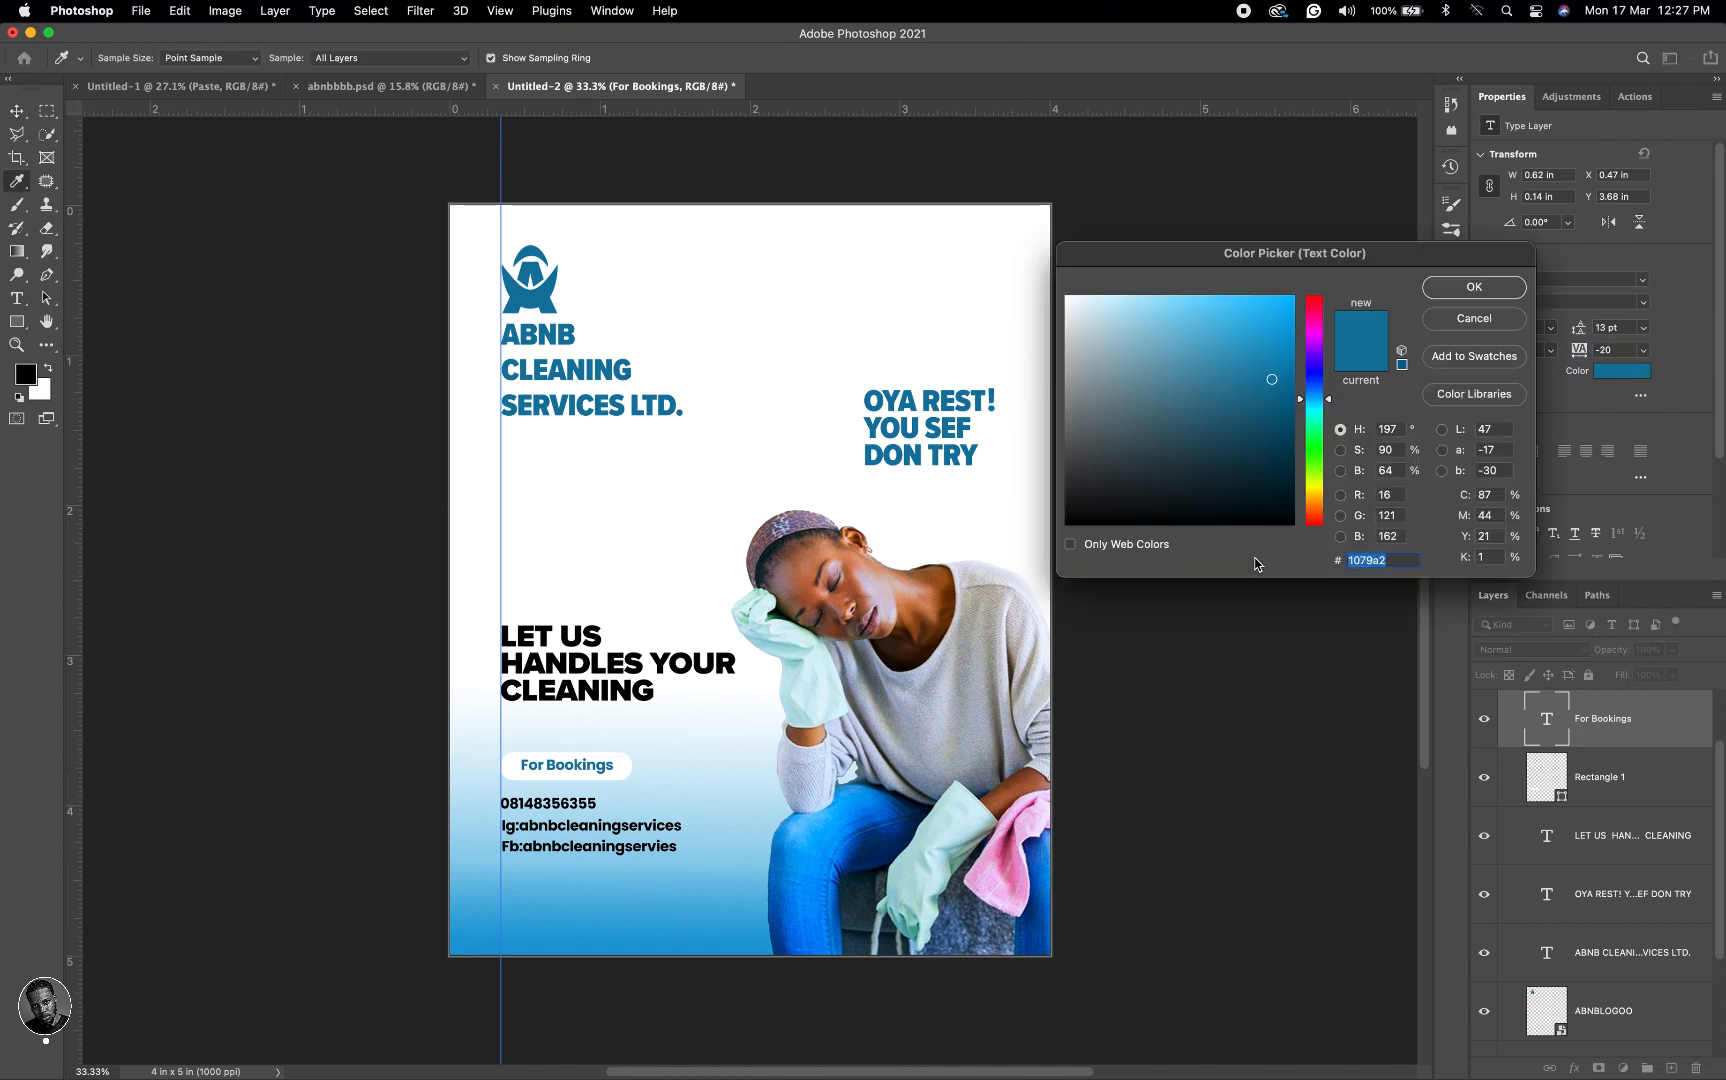
left_click(1276, 420)
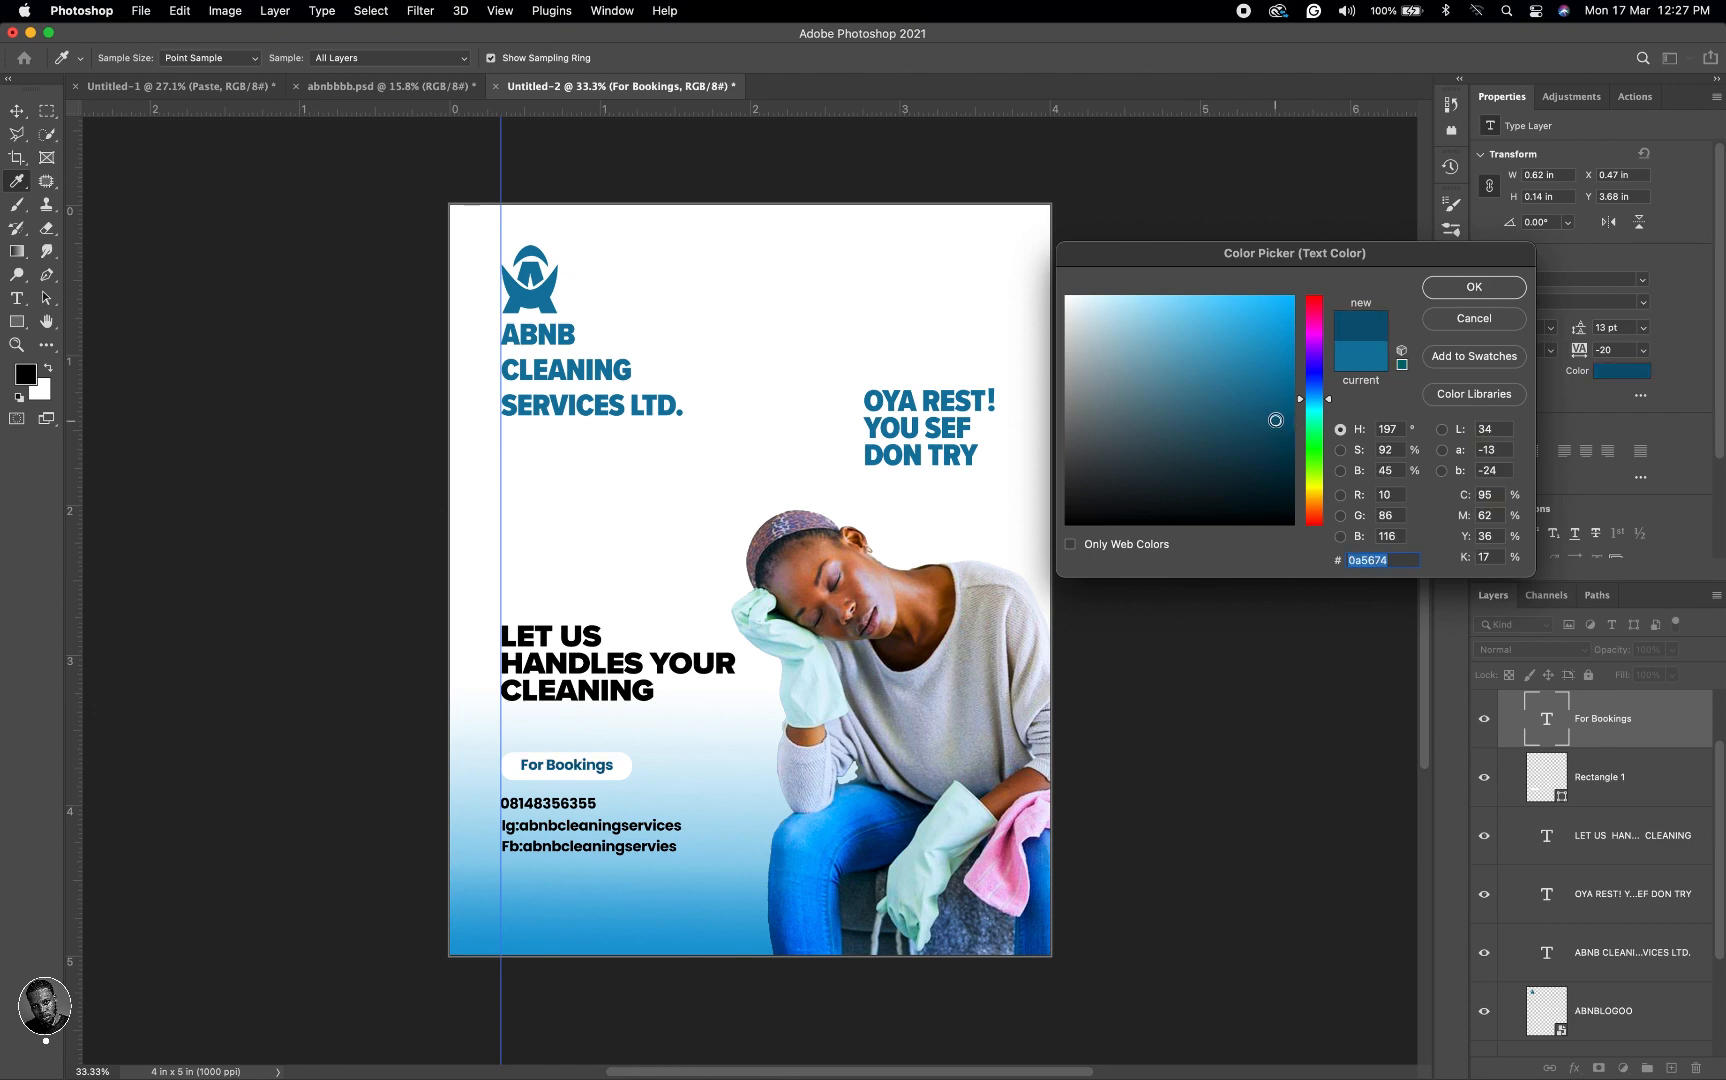
left_click(1458, 289)
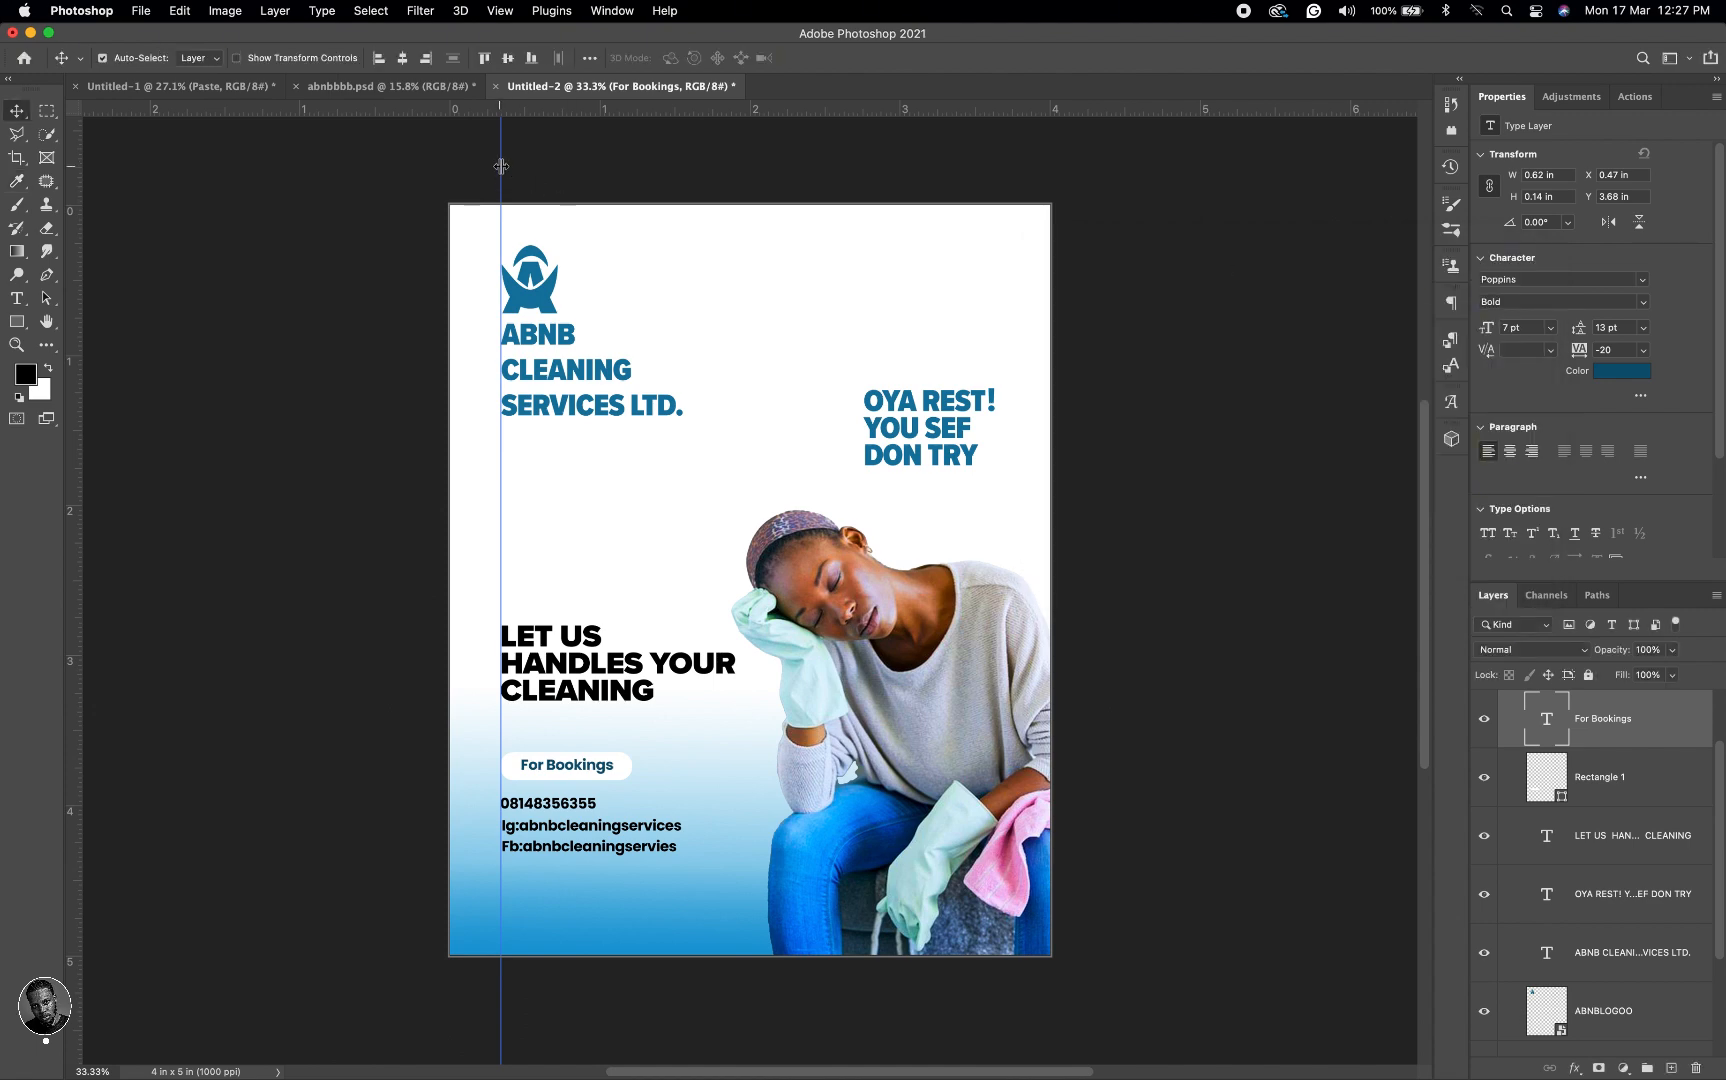
Step: Remove the vertical guide from the flyer and check the whole layout
left_click_drag(500, 165, 85, 208)
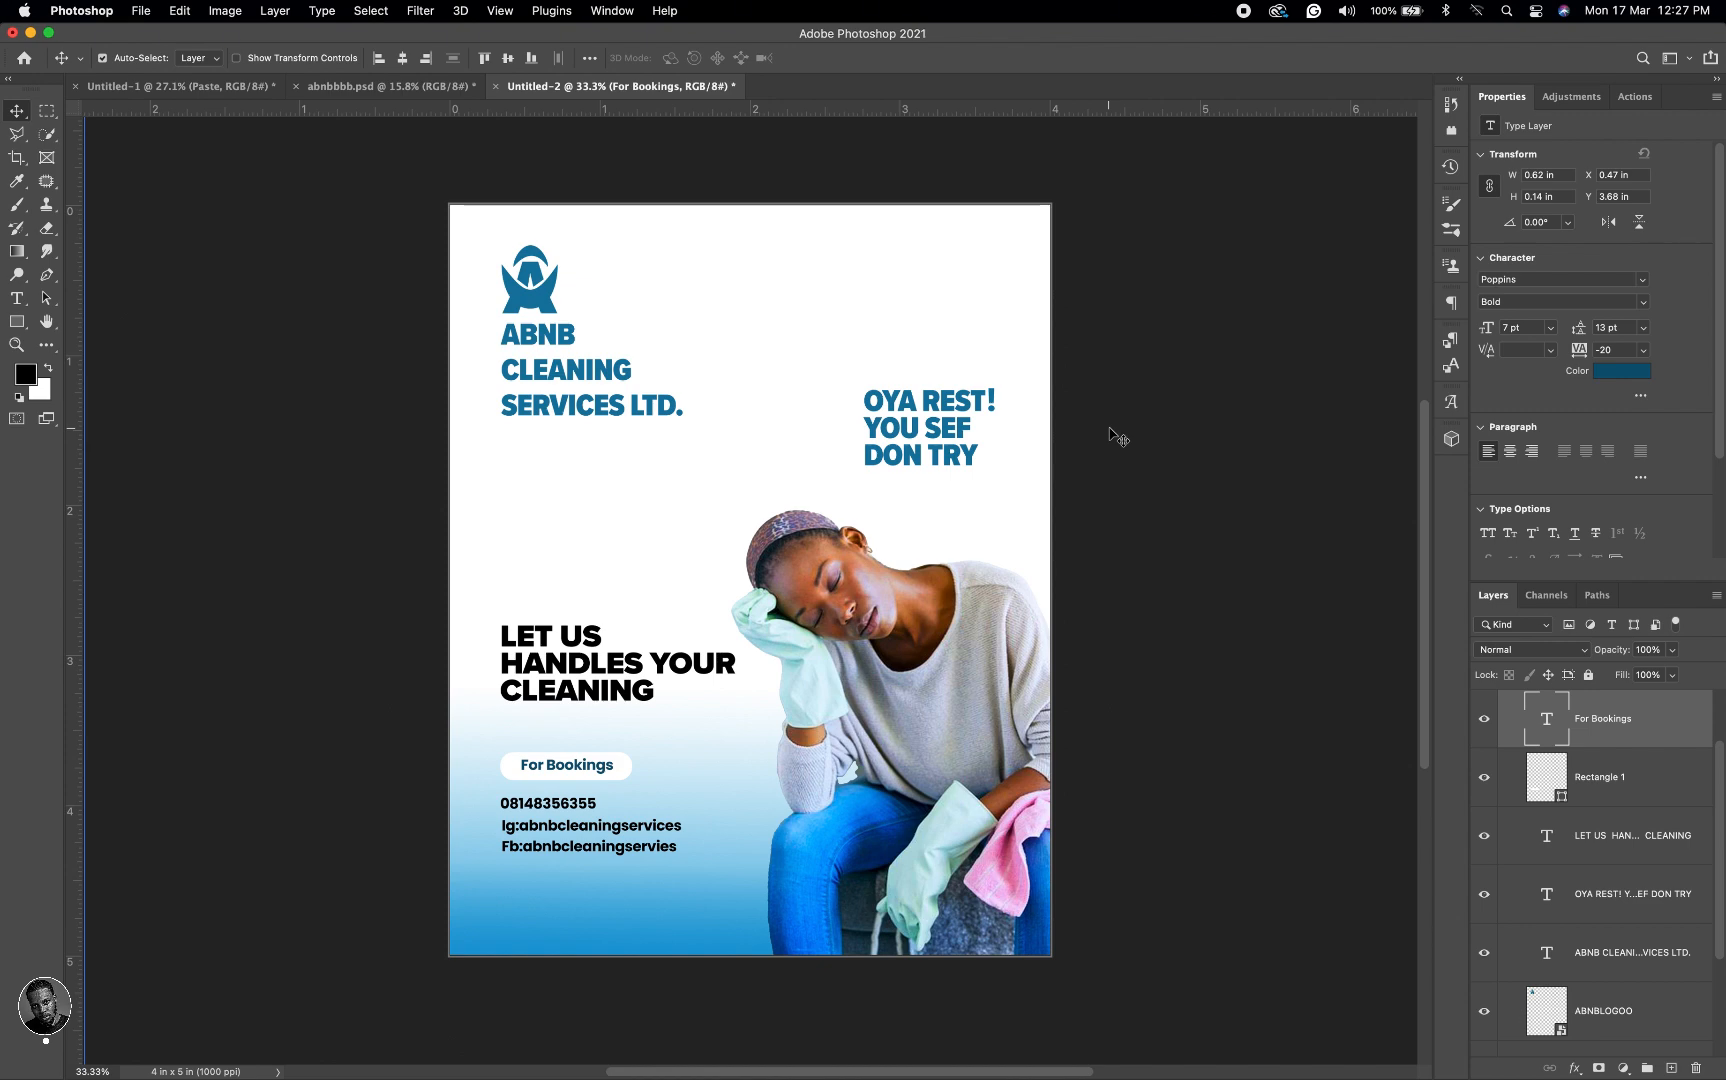
key("super+equal")
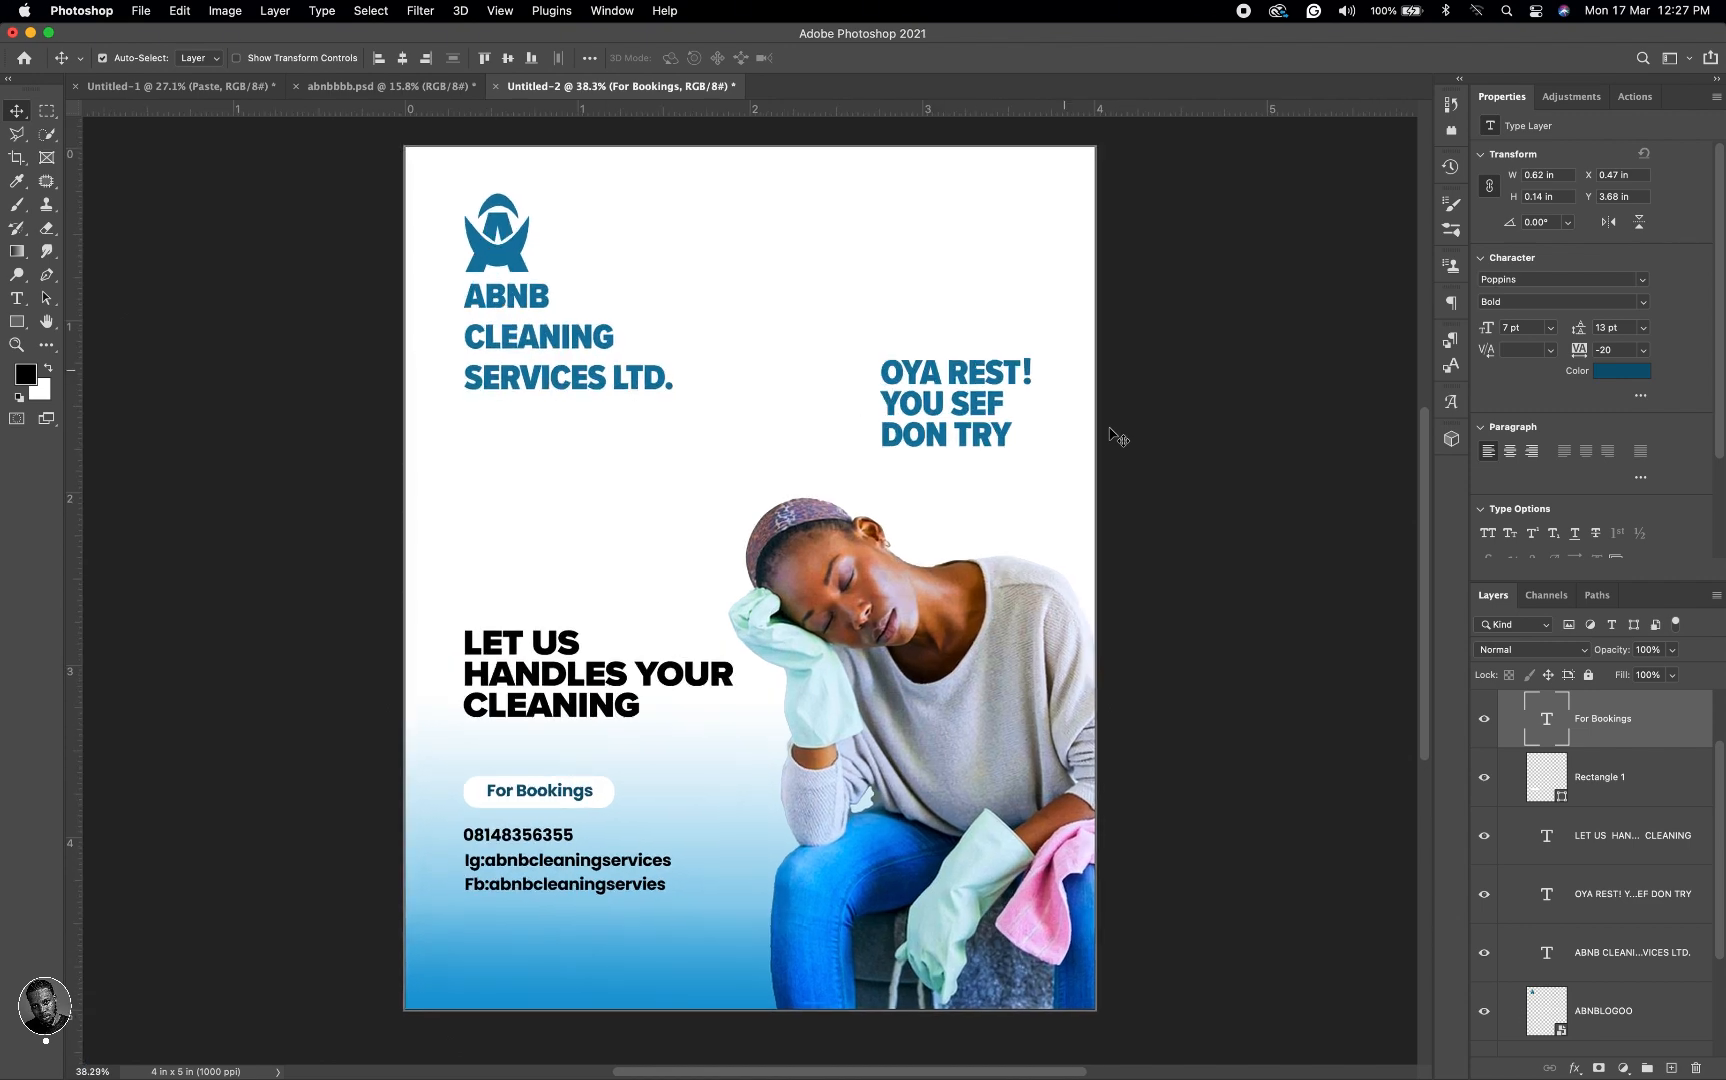
key("super+minus")
scroll(1110, 434, "up", 1)
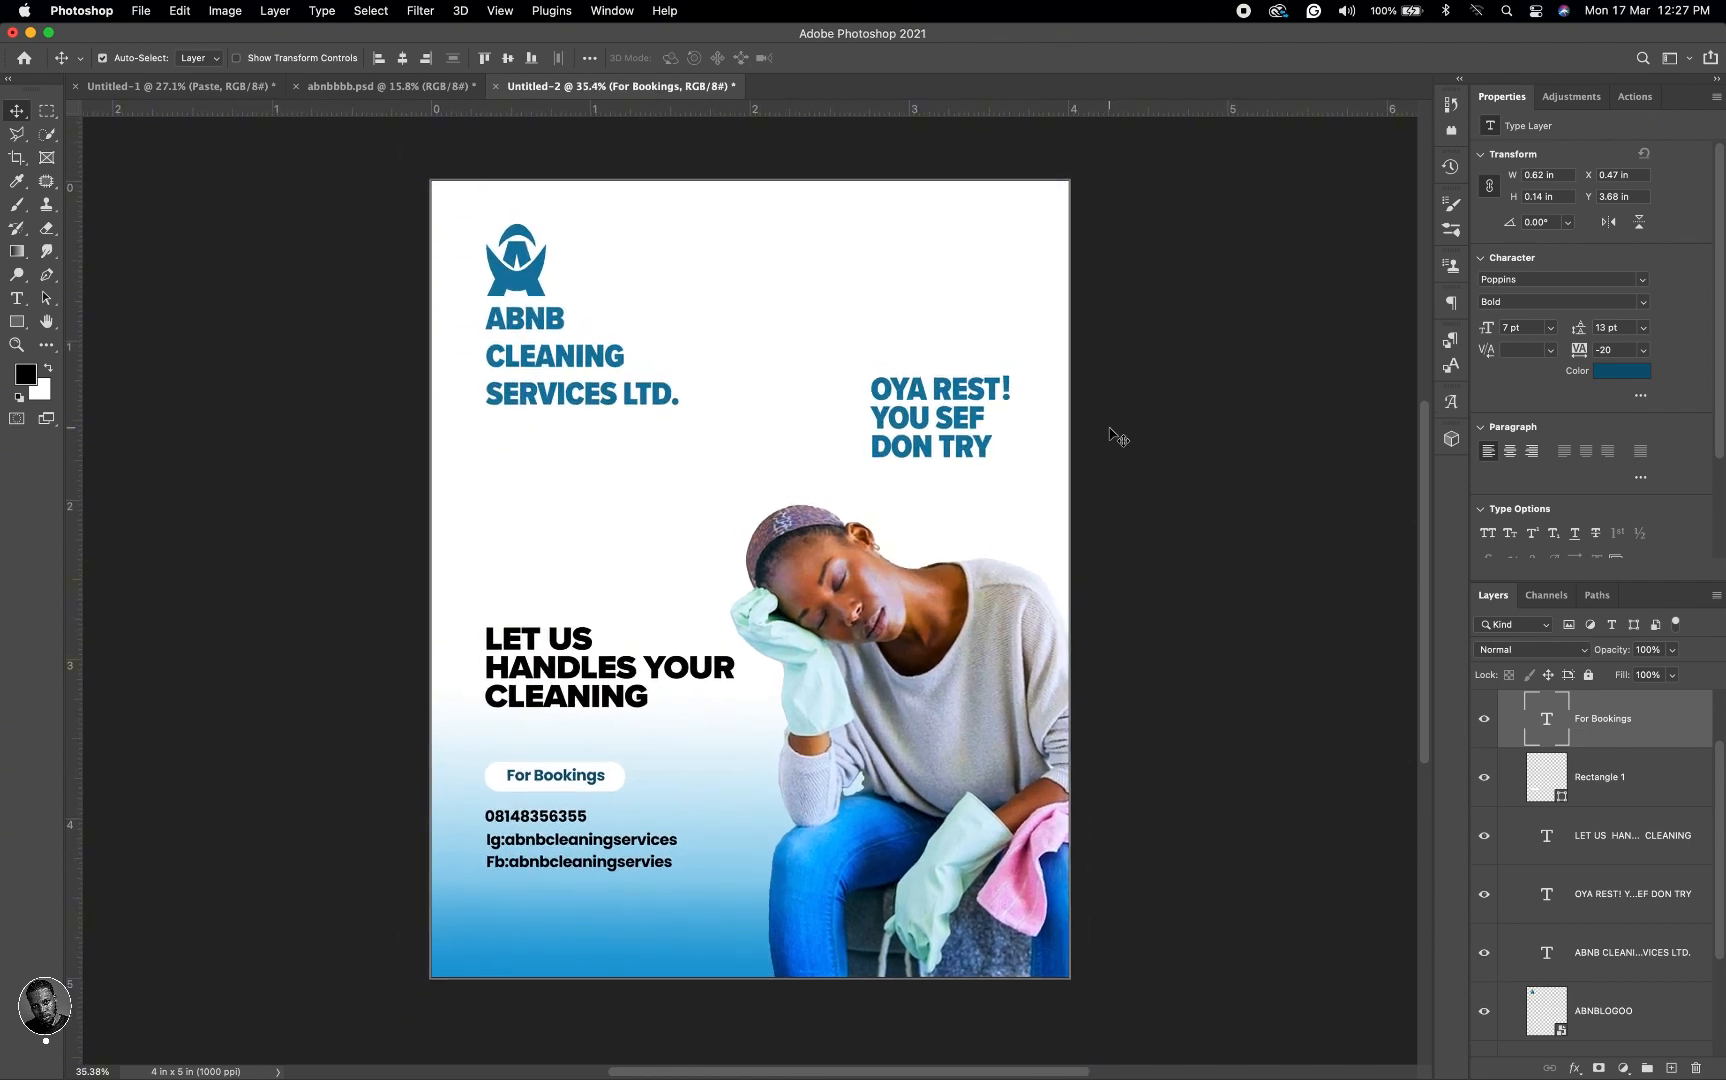
scroll(1110, 434, "down", 1)
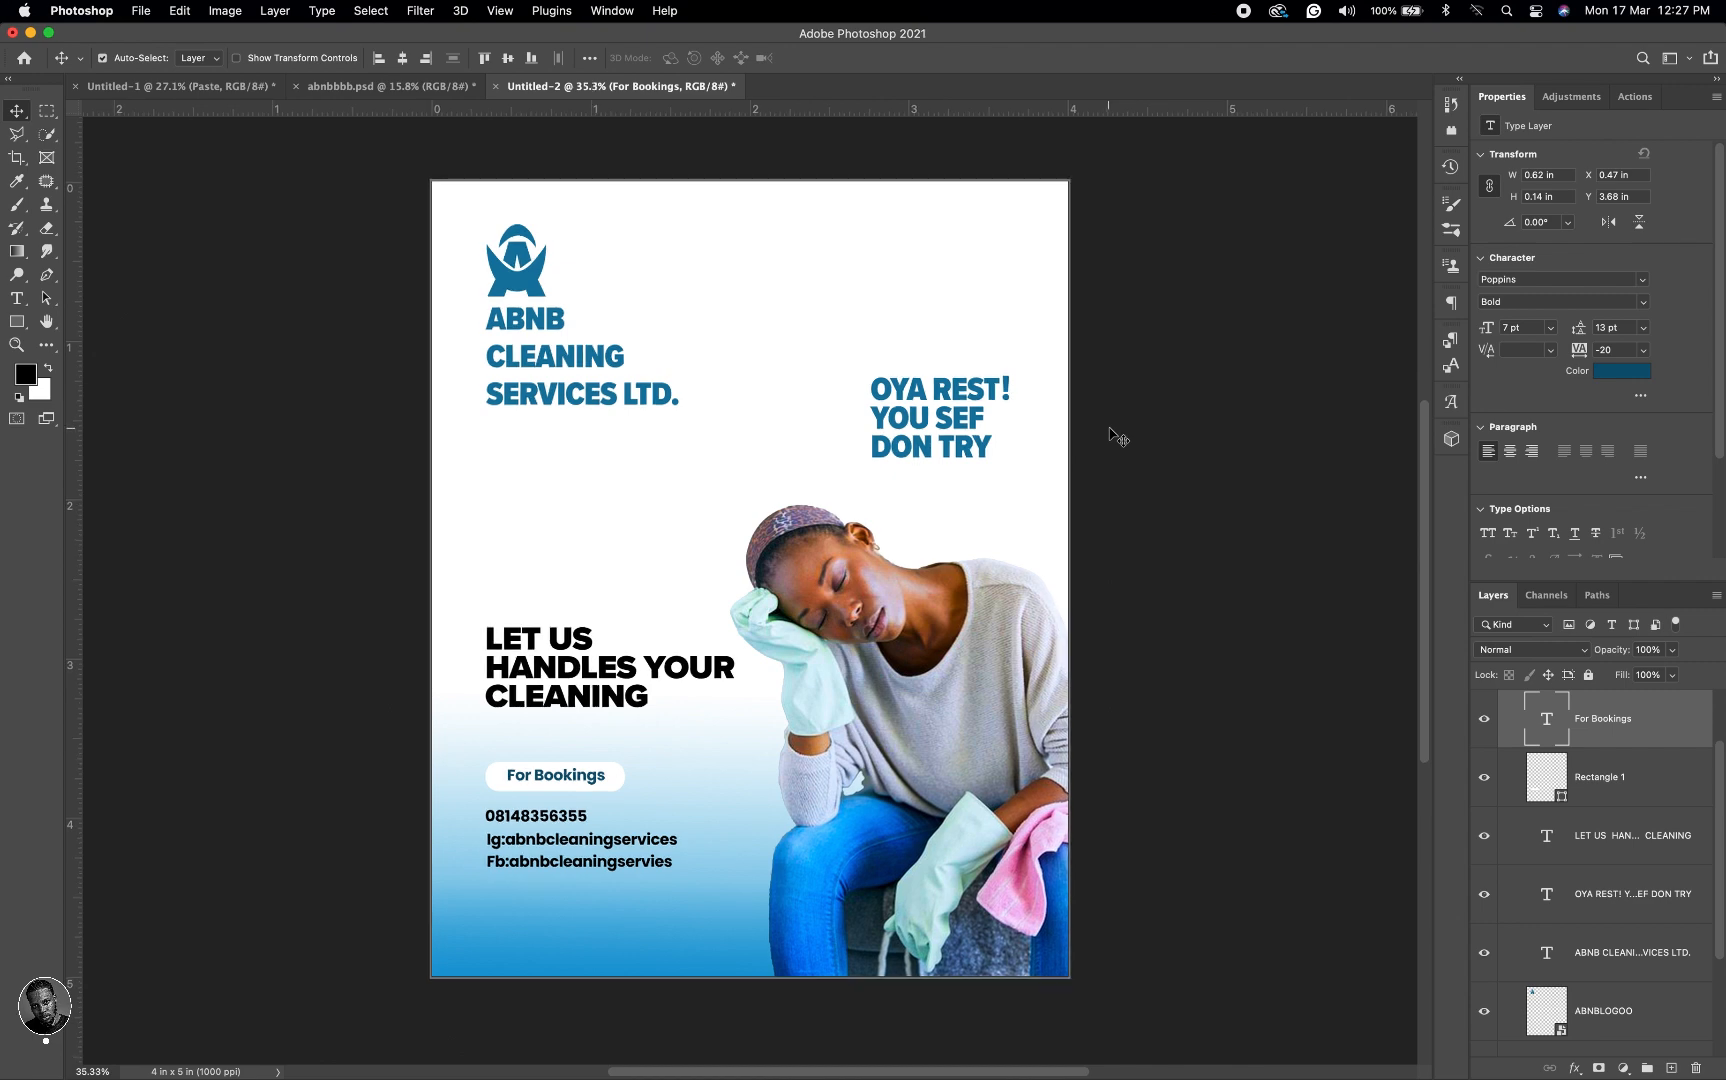